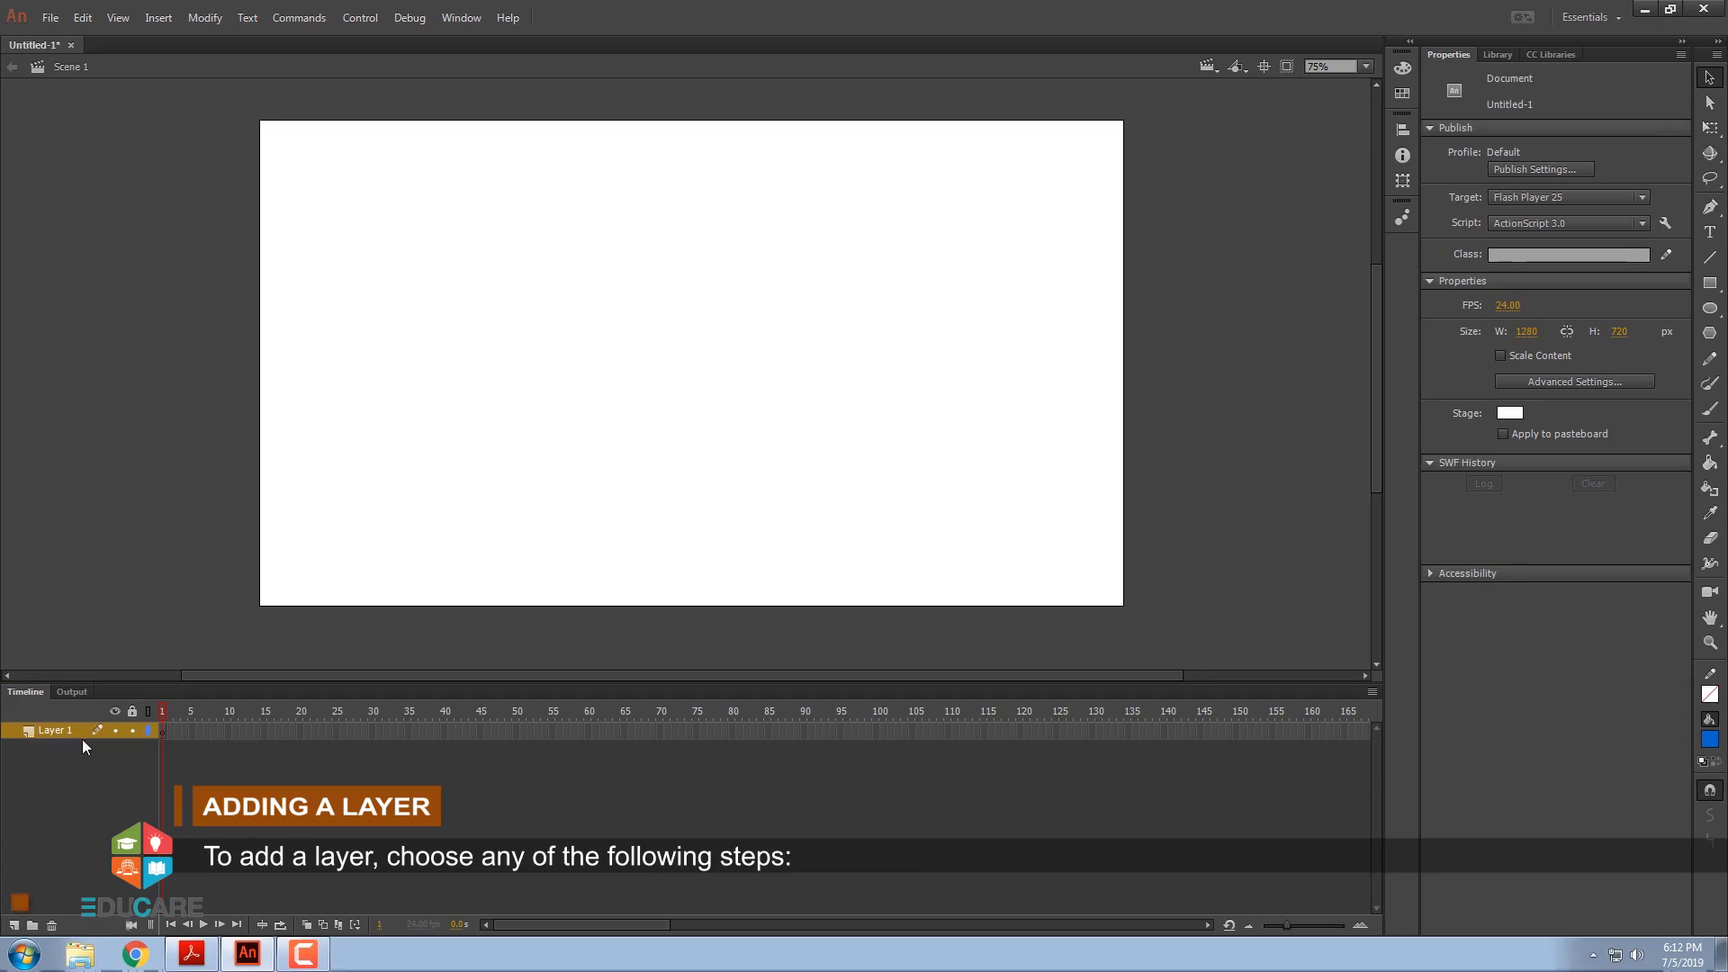
Add two new layers above Layer 1 in the timeline
click(13, 926)
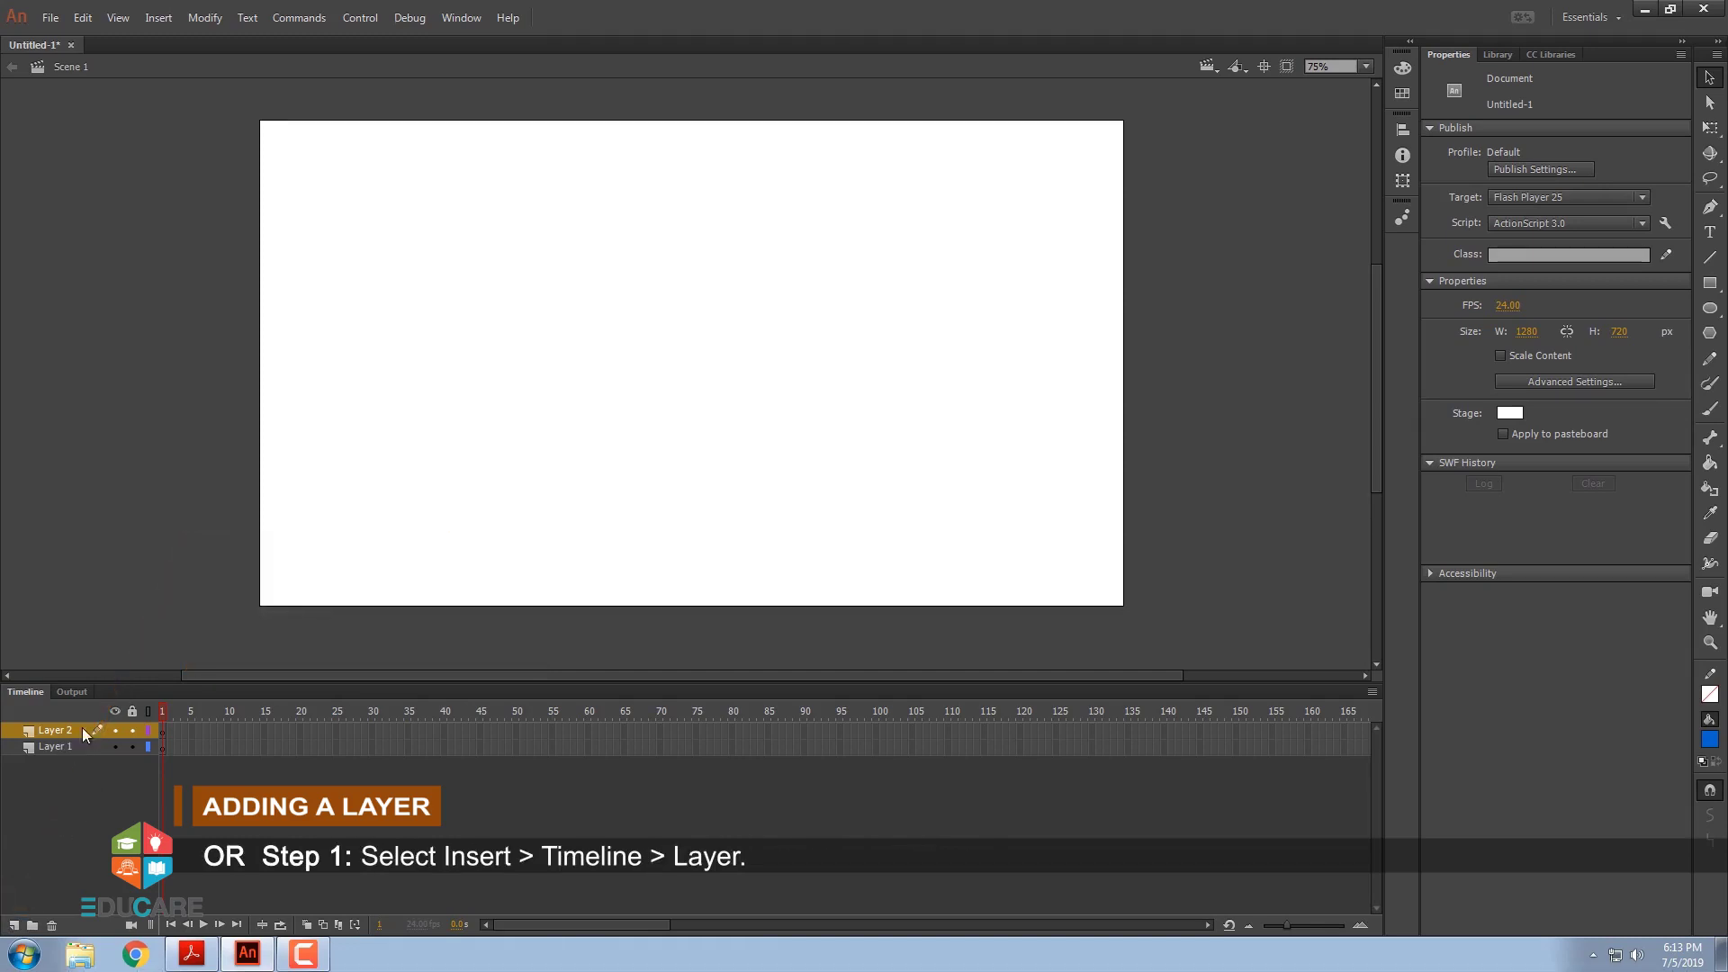
click(164, 19)
mouse_move(217, 136)
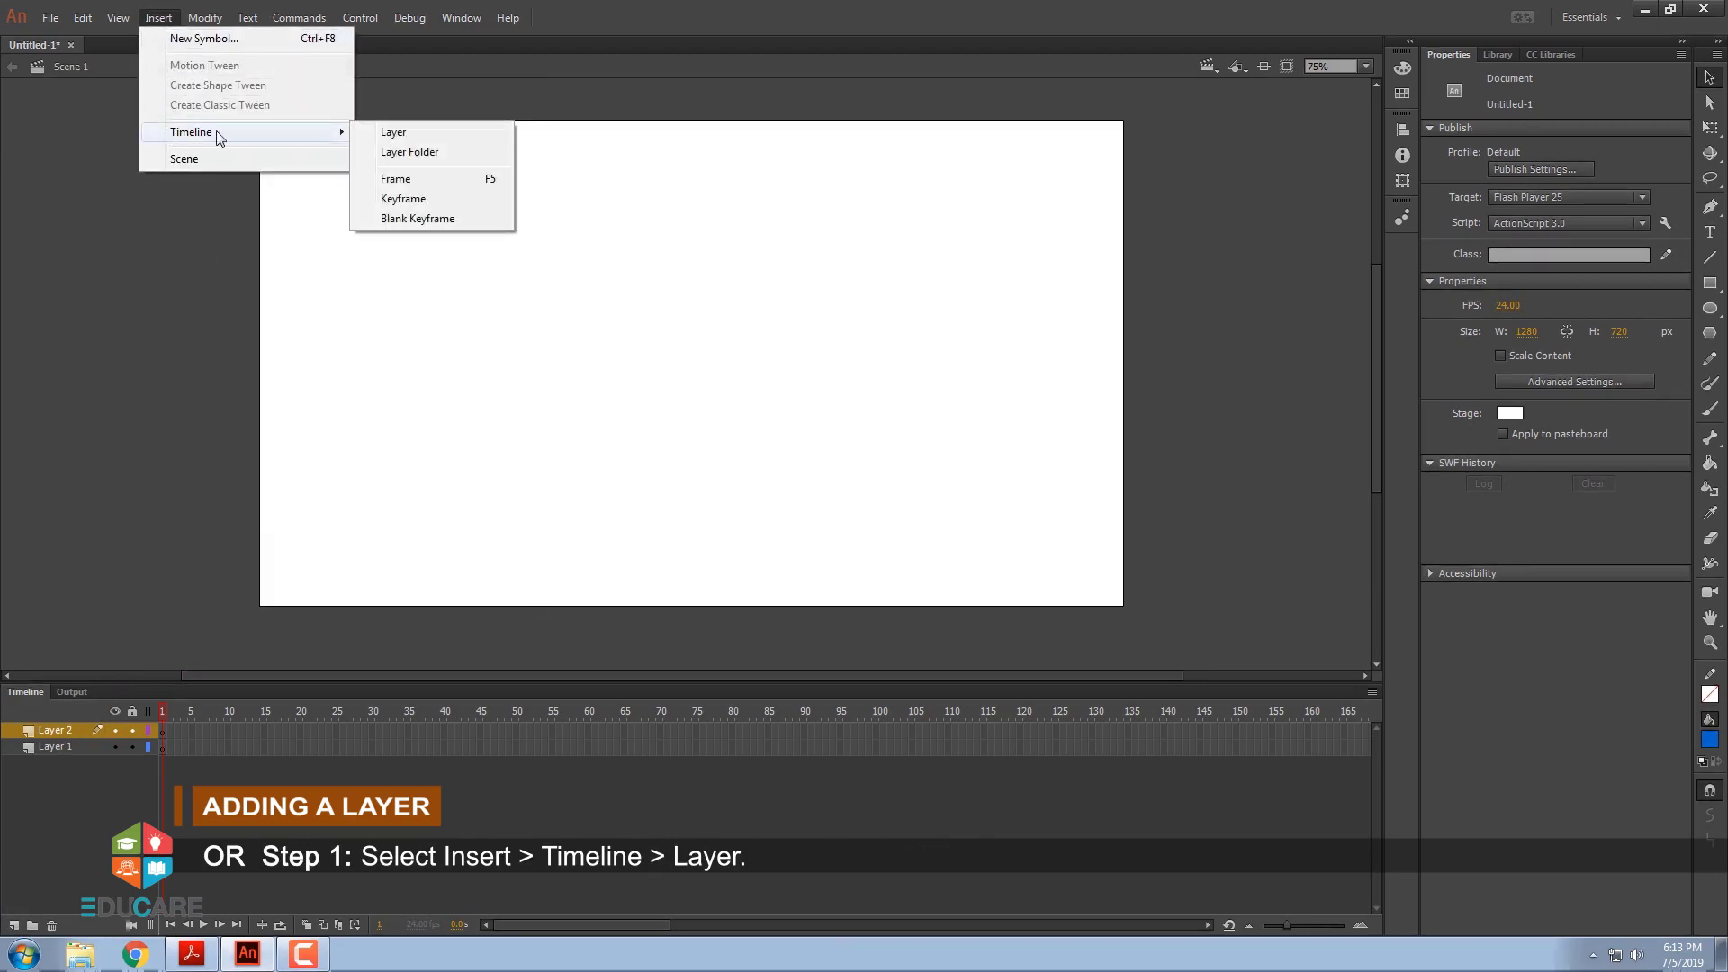
click(393, 133)
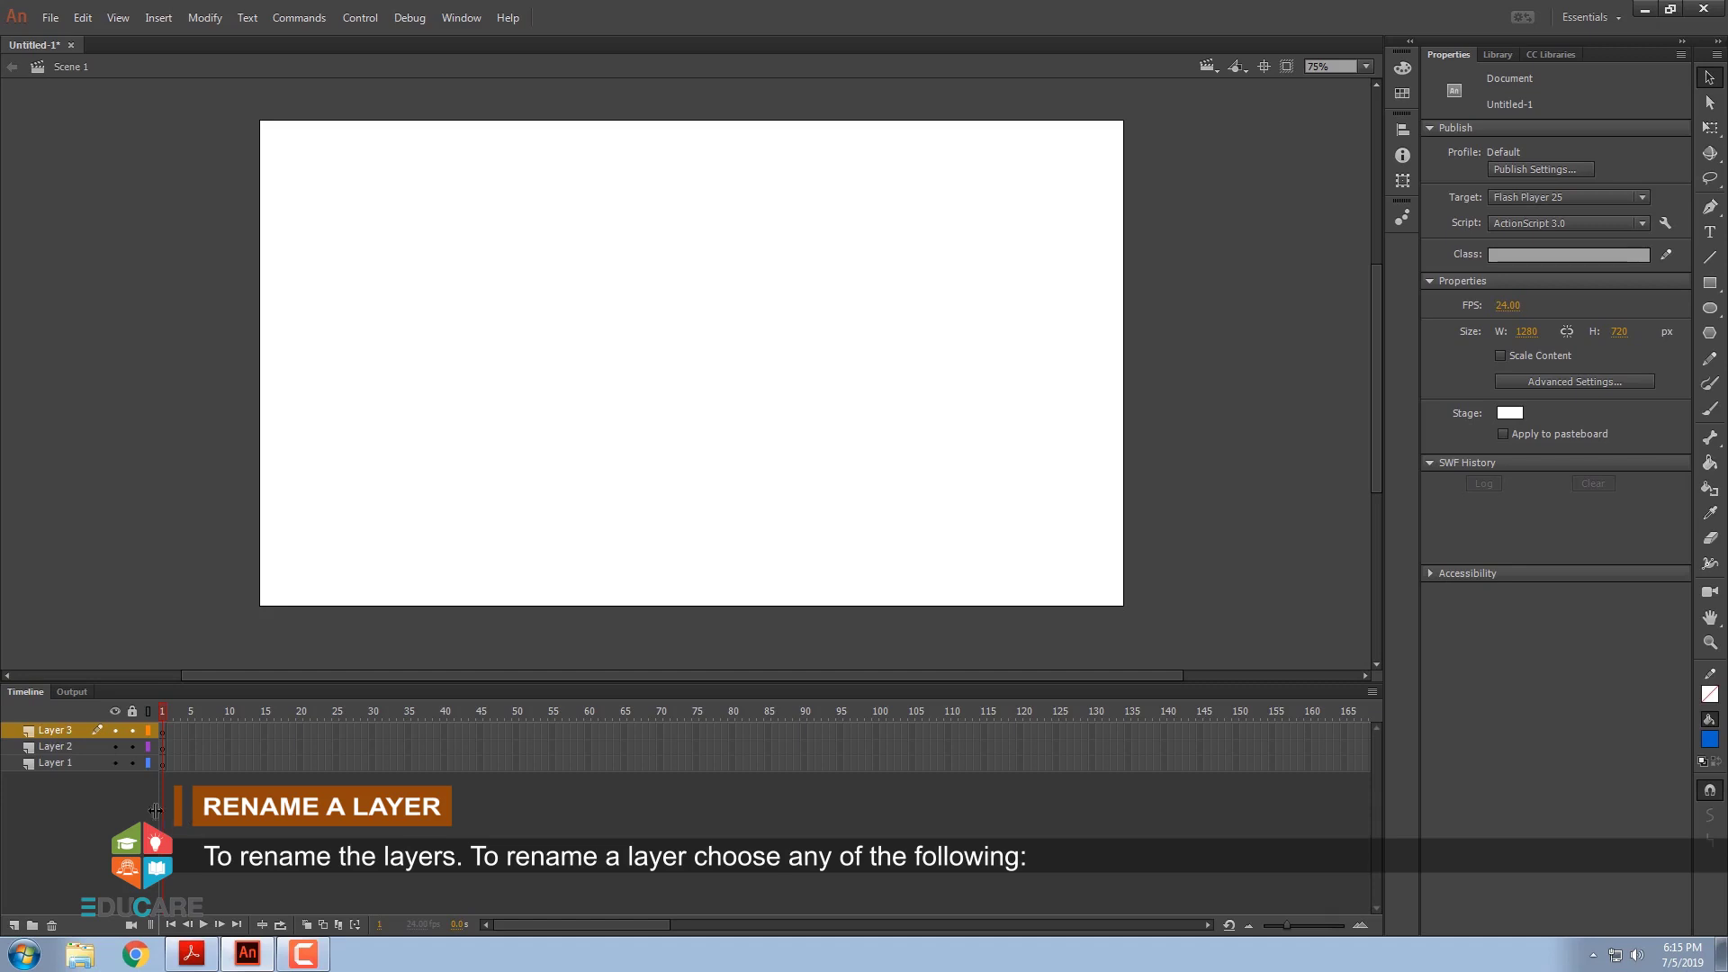
Rename Layer 3 as DRAW 1 and Layer 2 as DRAW 2
double_click(54, 732)
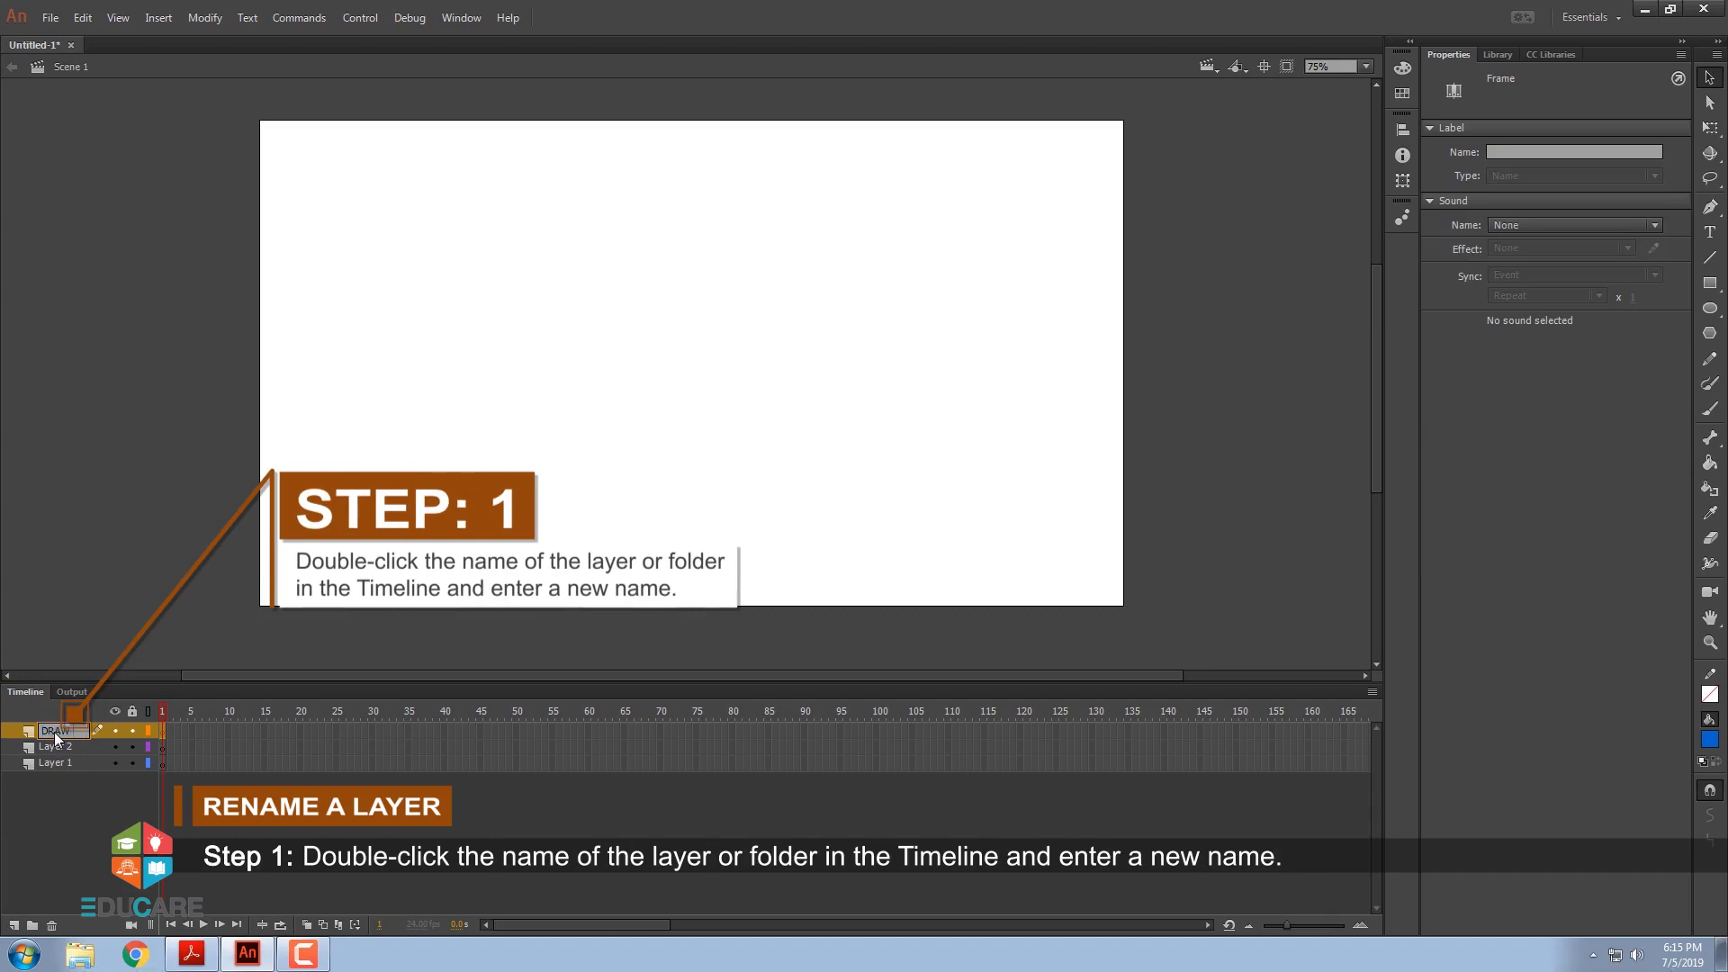
key(Return)
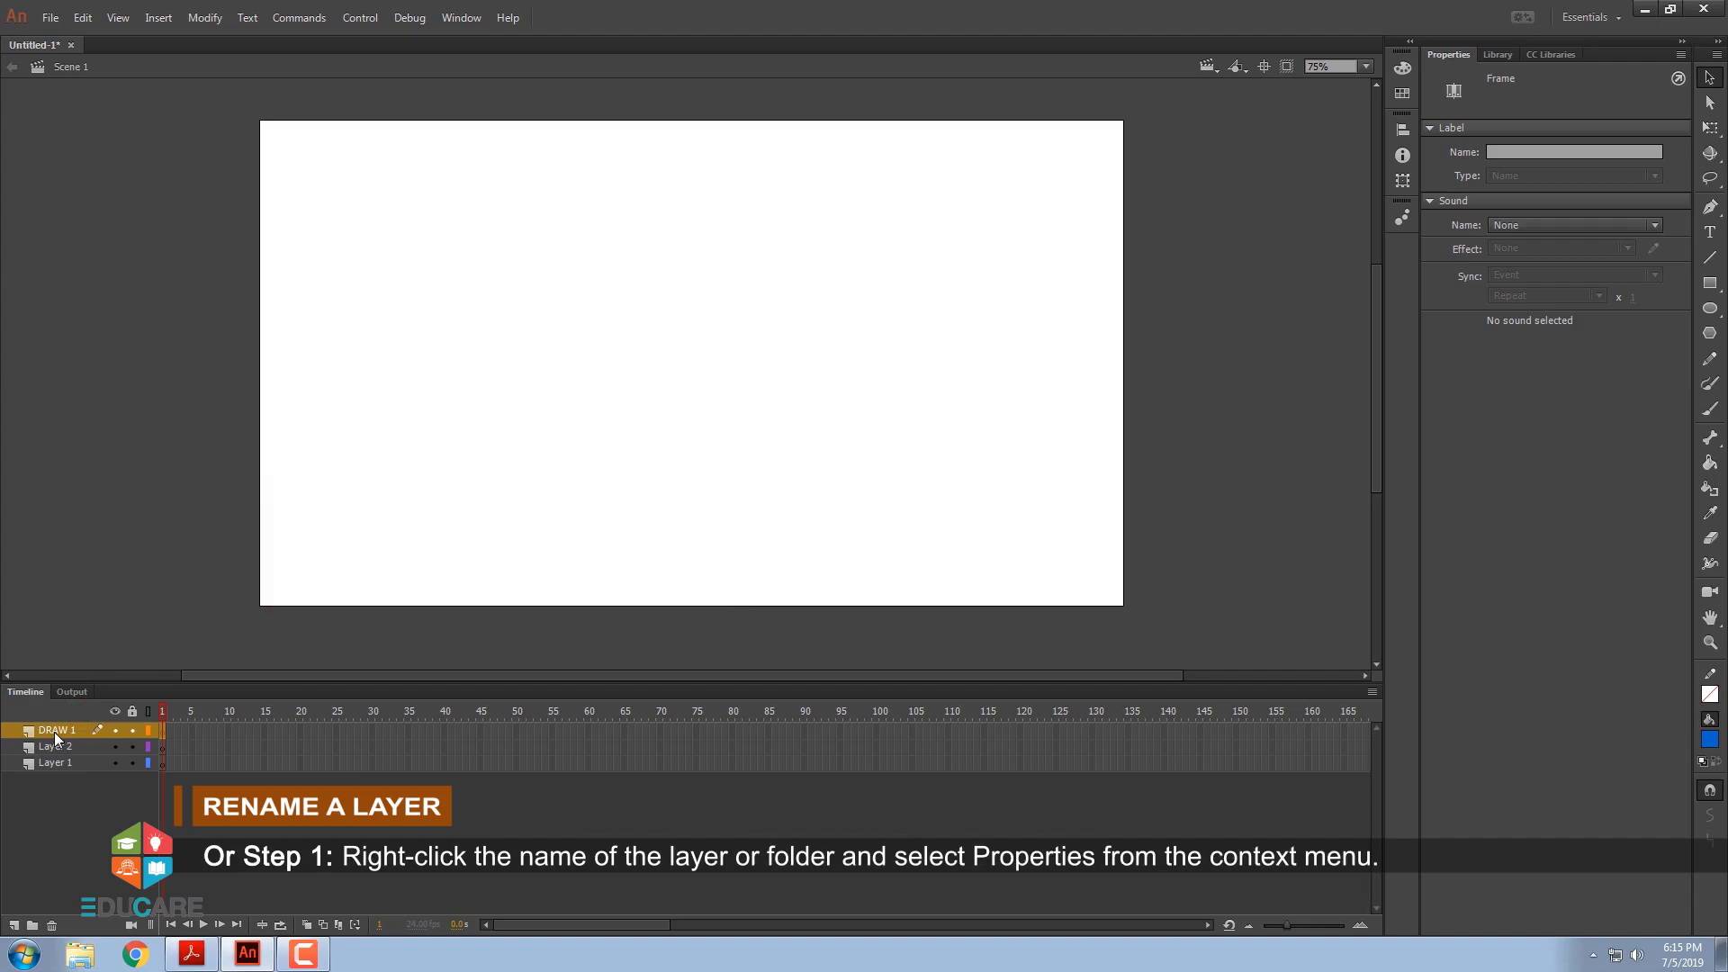
click(54, 747)
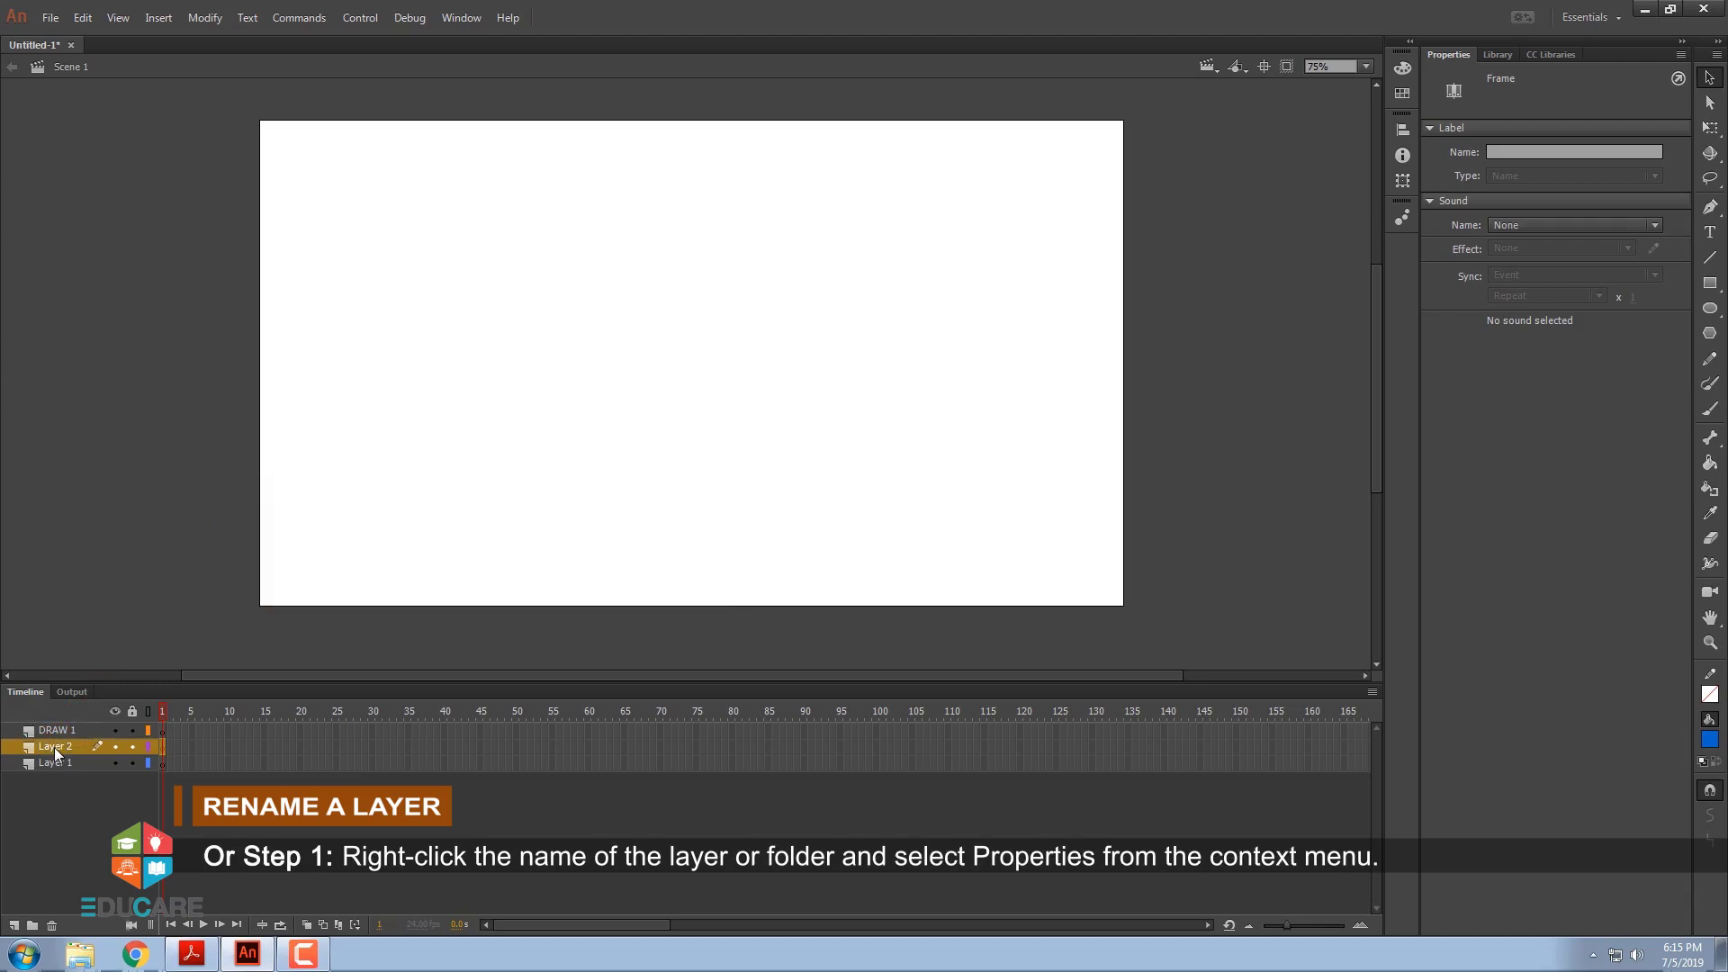
right_click(54, 747)
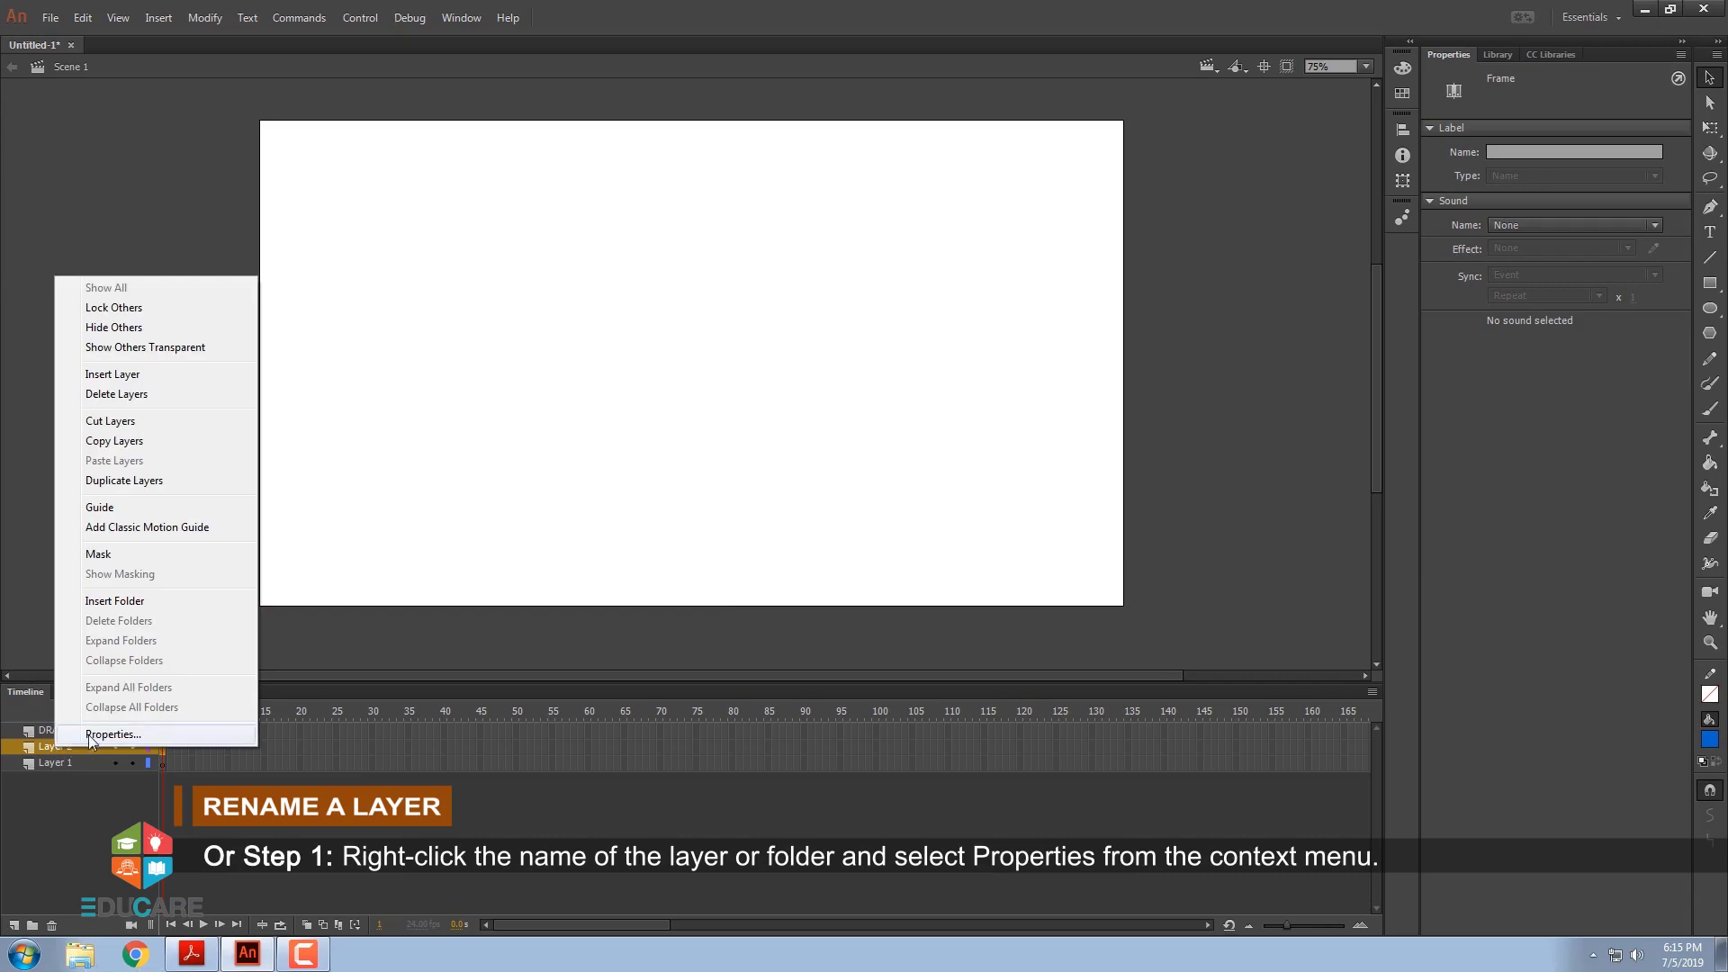
click(89, 734)
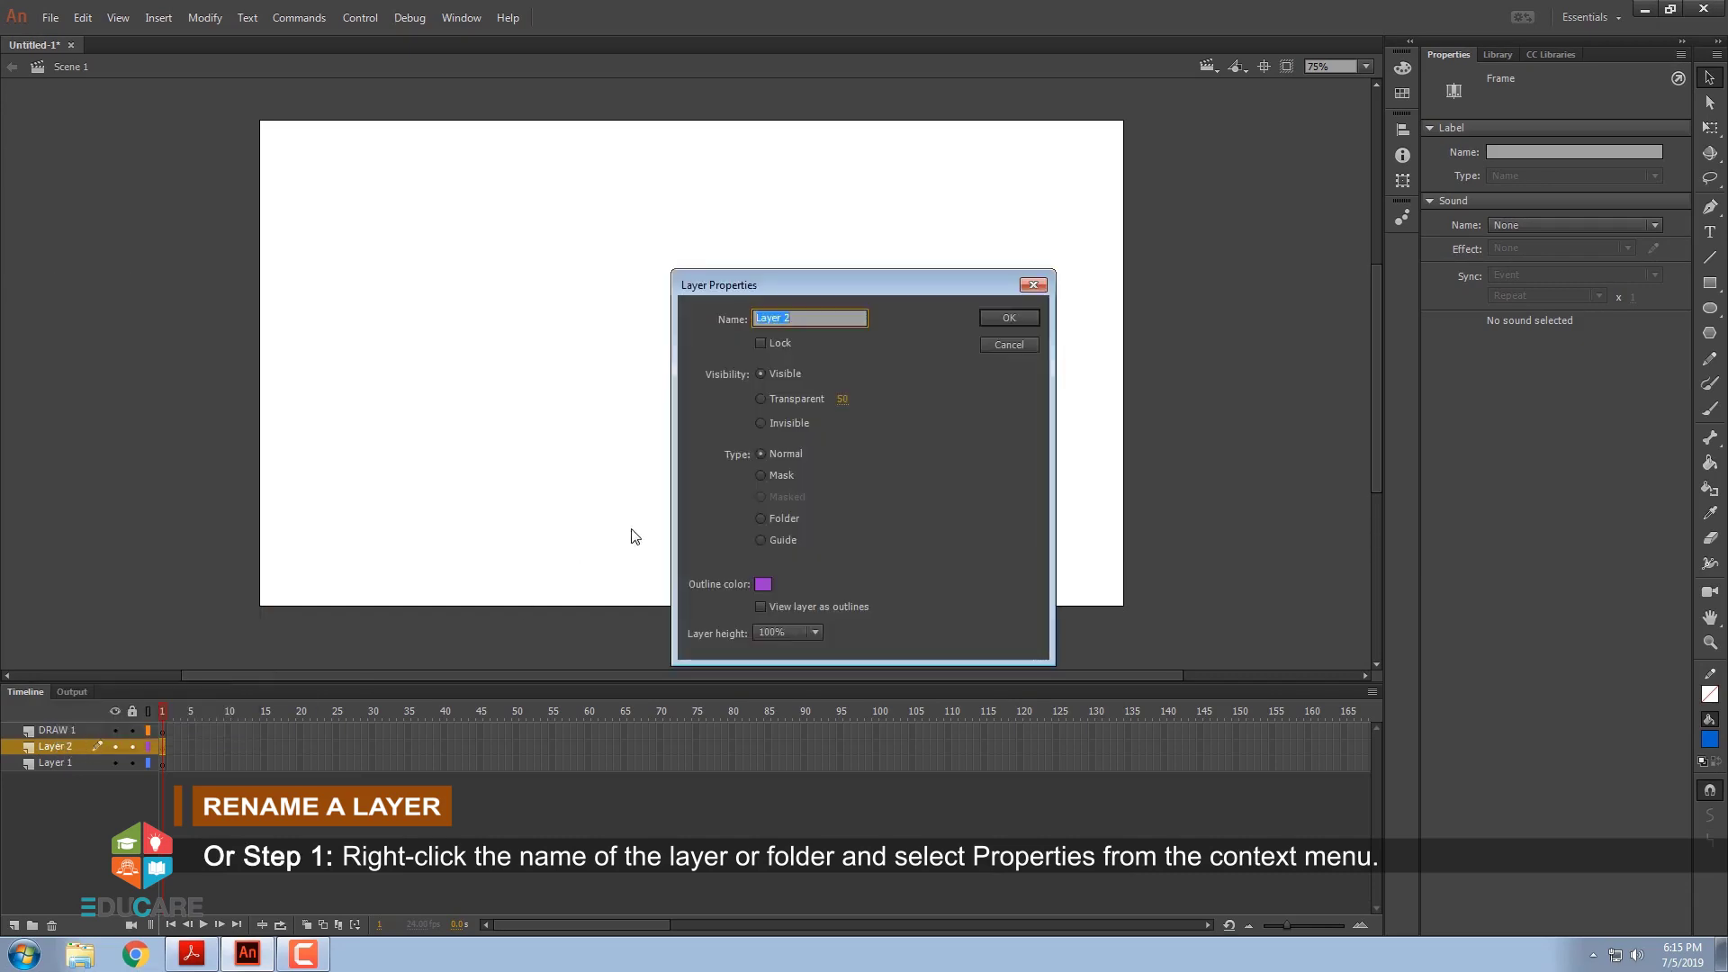
text(D)
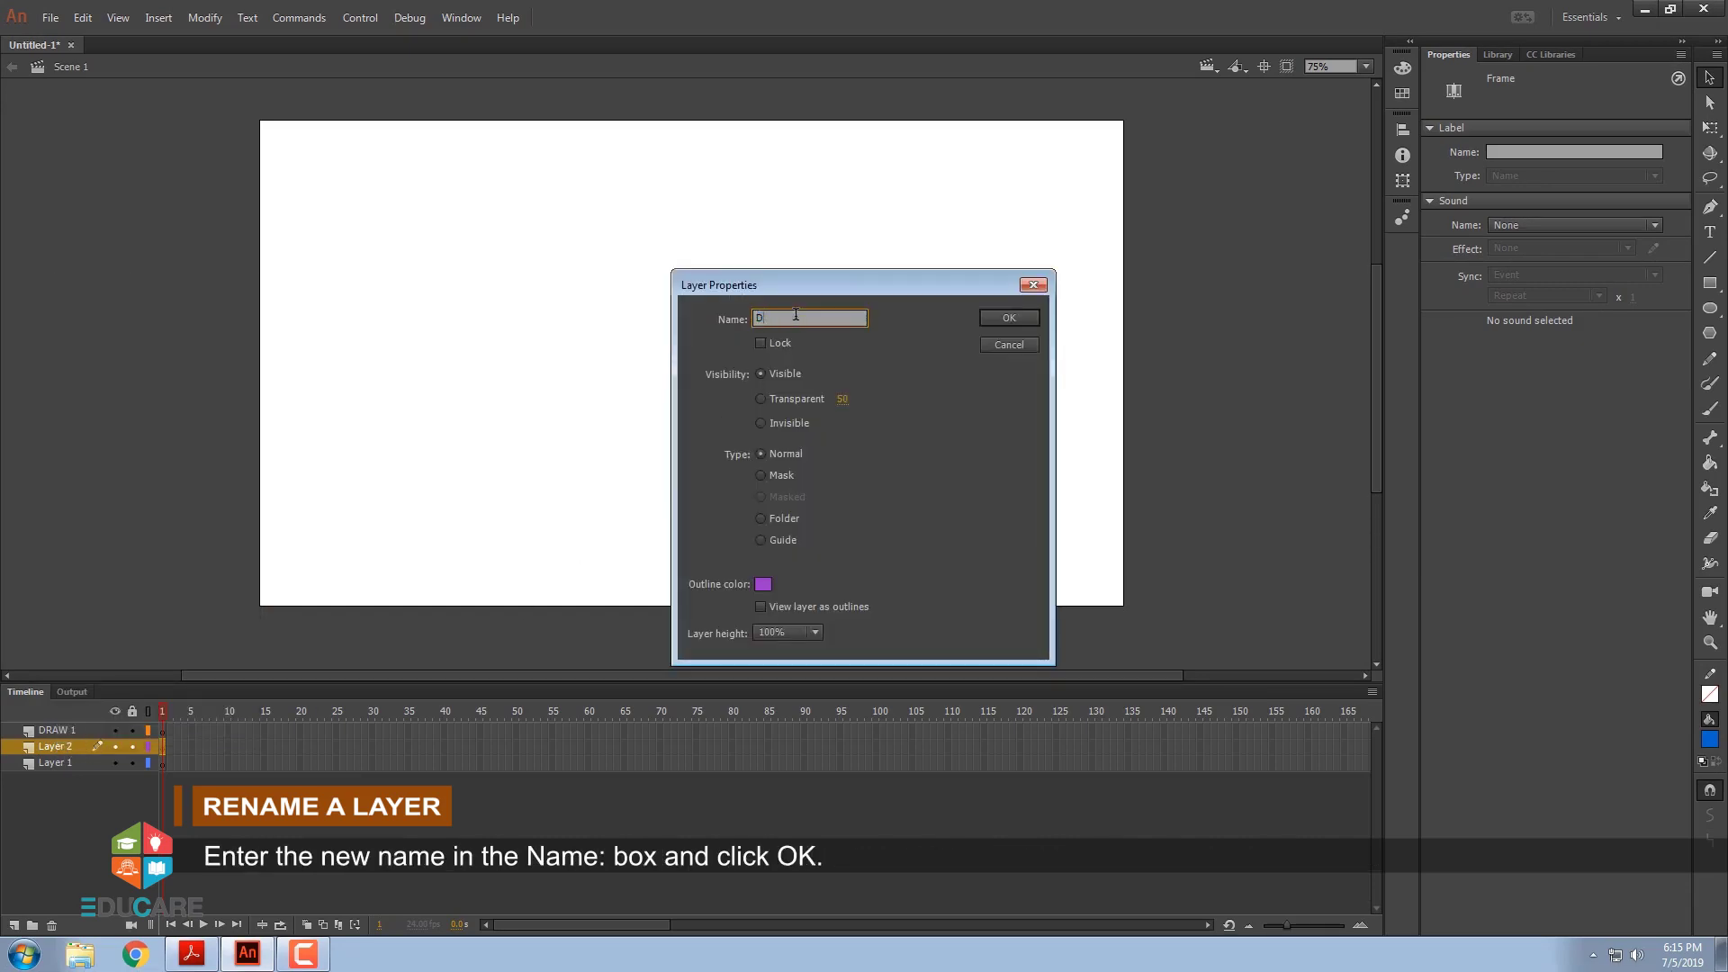
text(RAW 2)
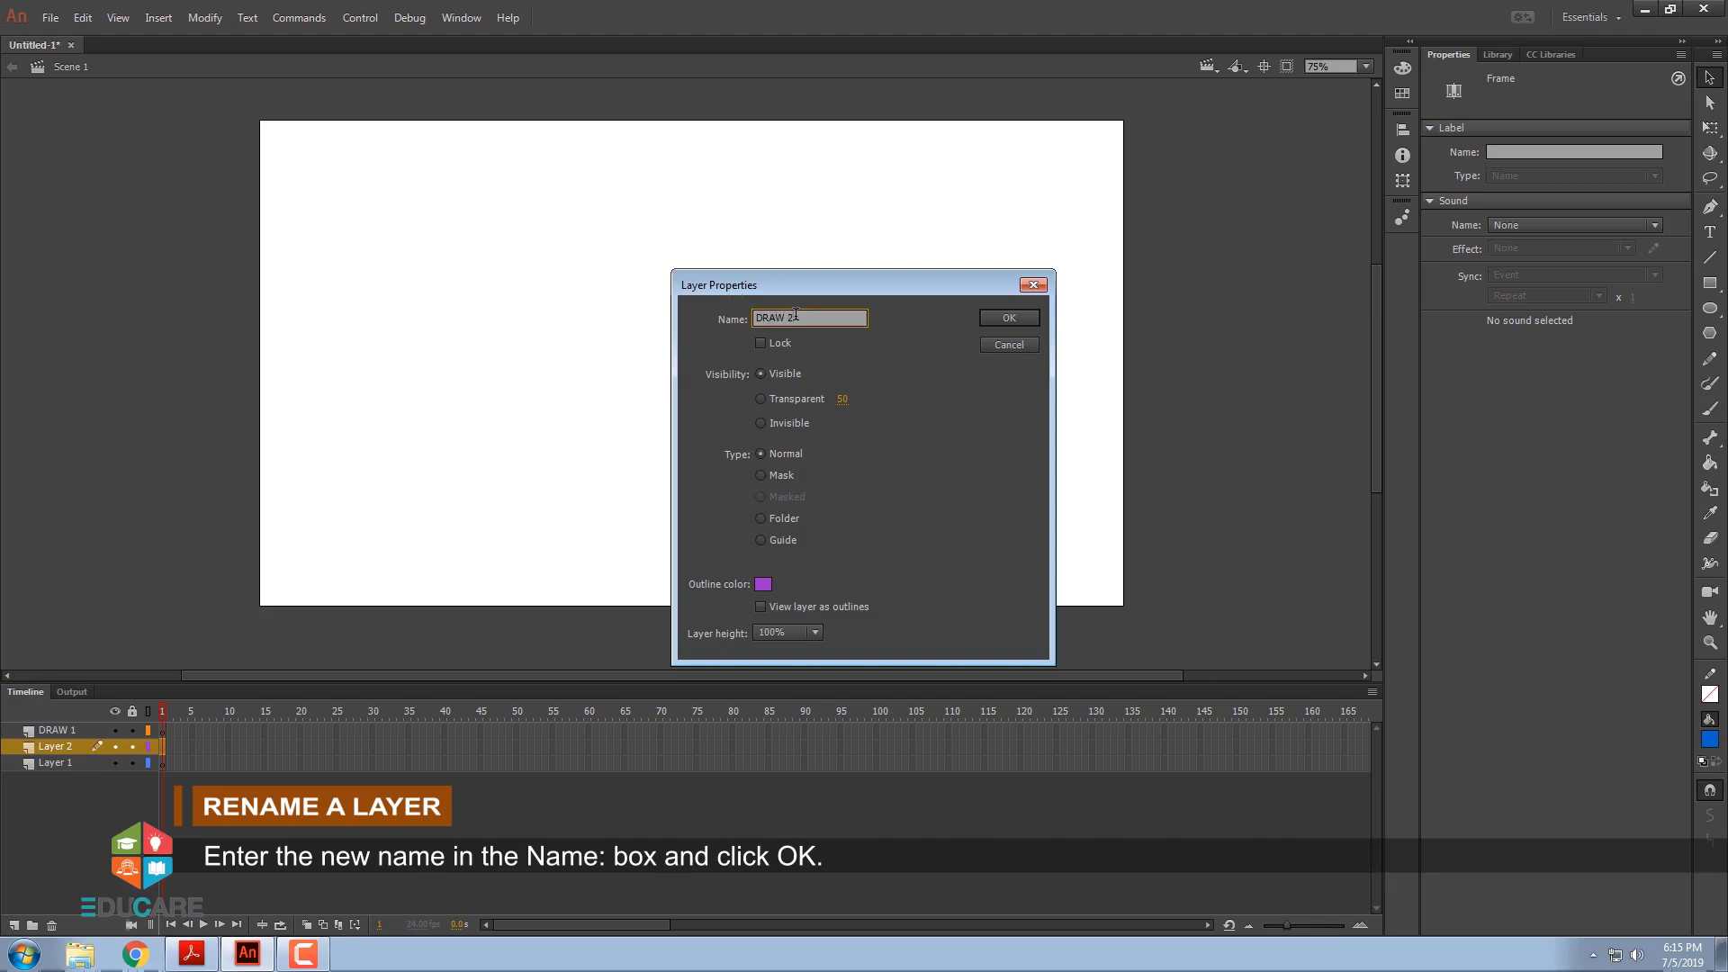
click(992, 318)
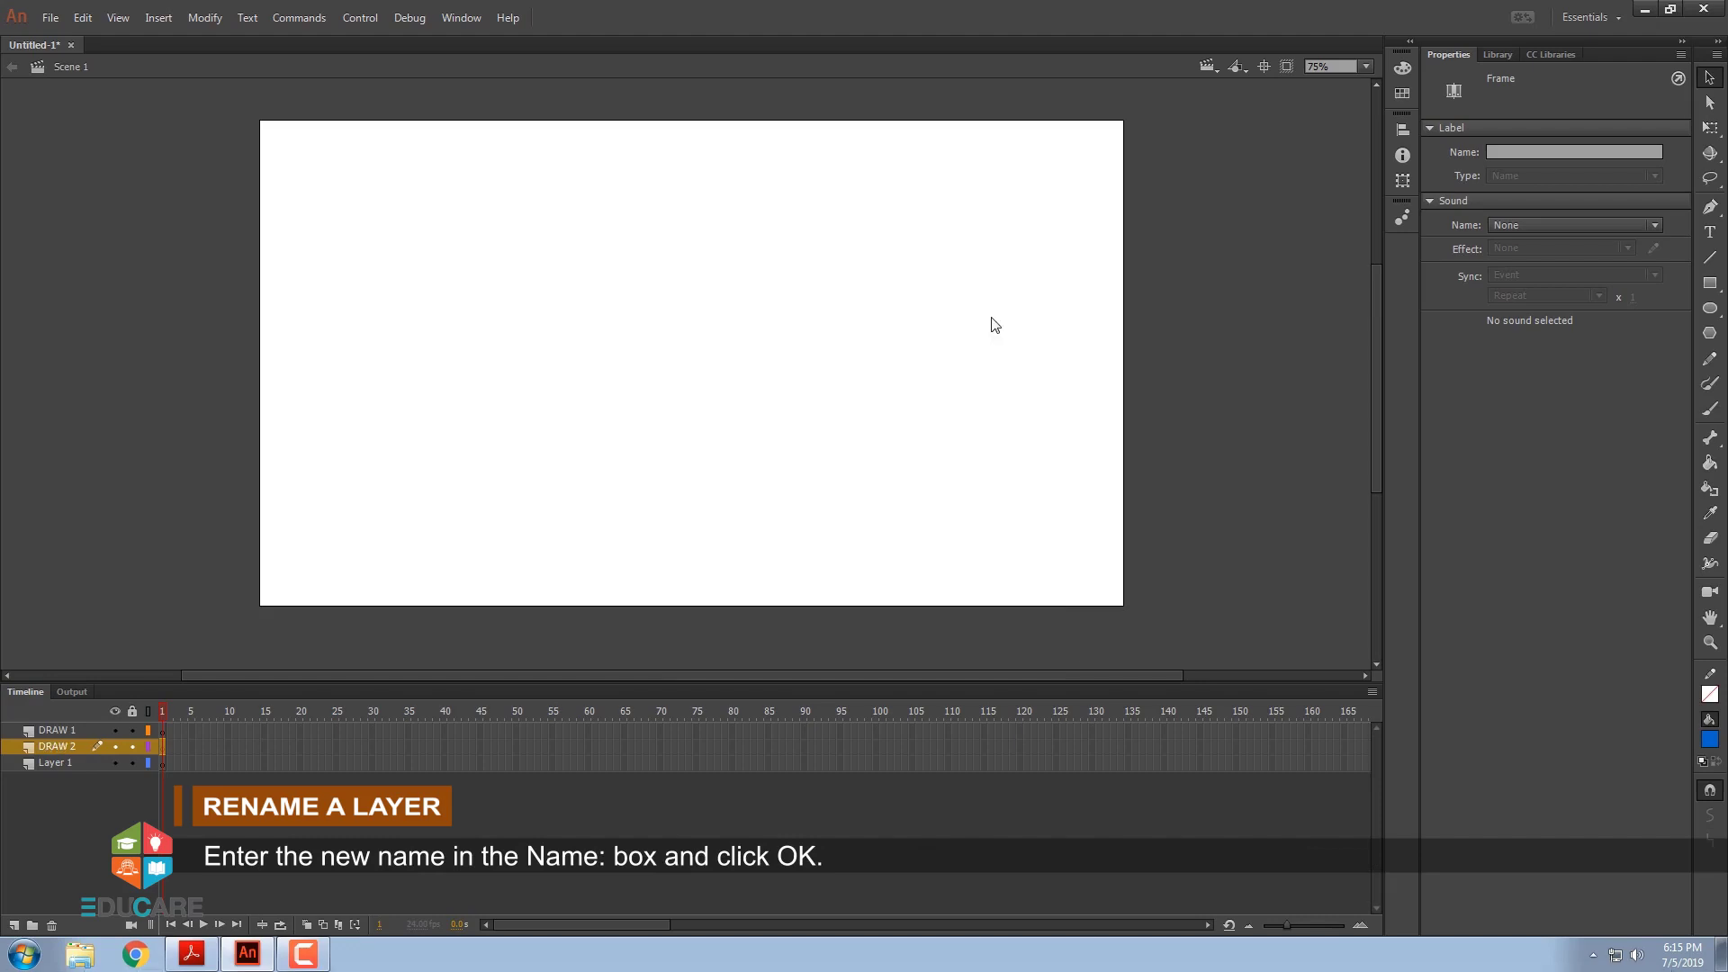
Toggle the visibility of all layers in the timeline at once
click(95, 781)
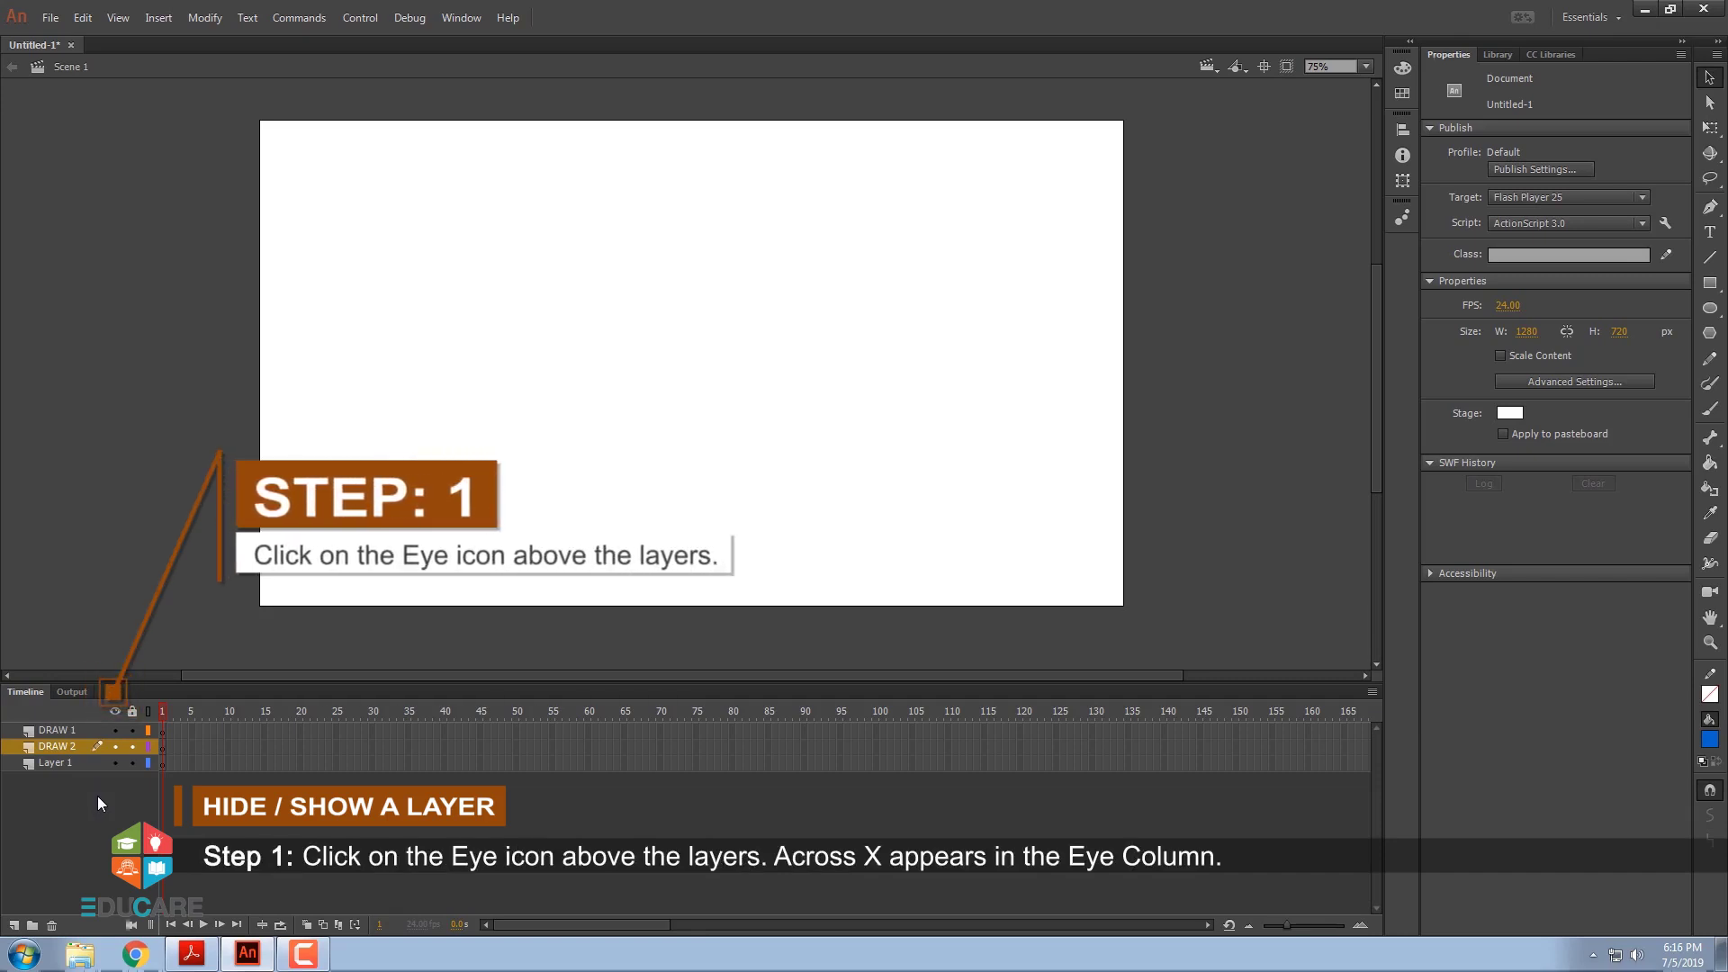
click(115, 711)
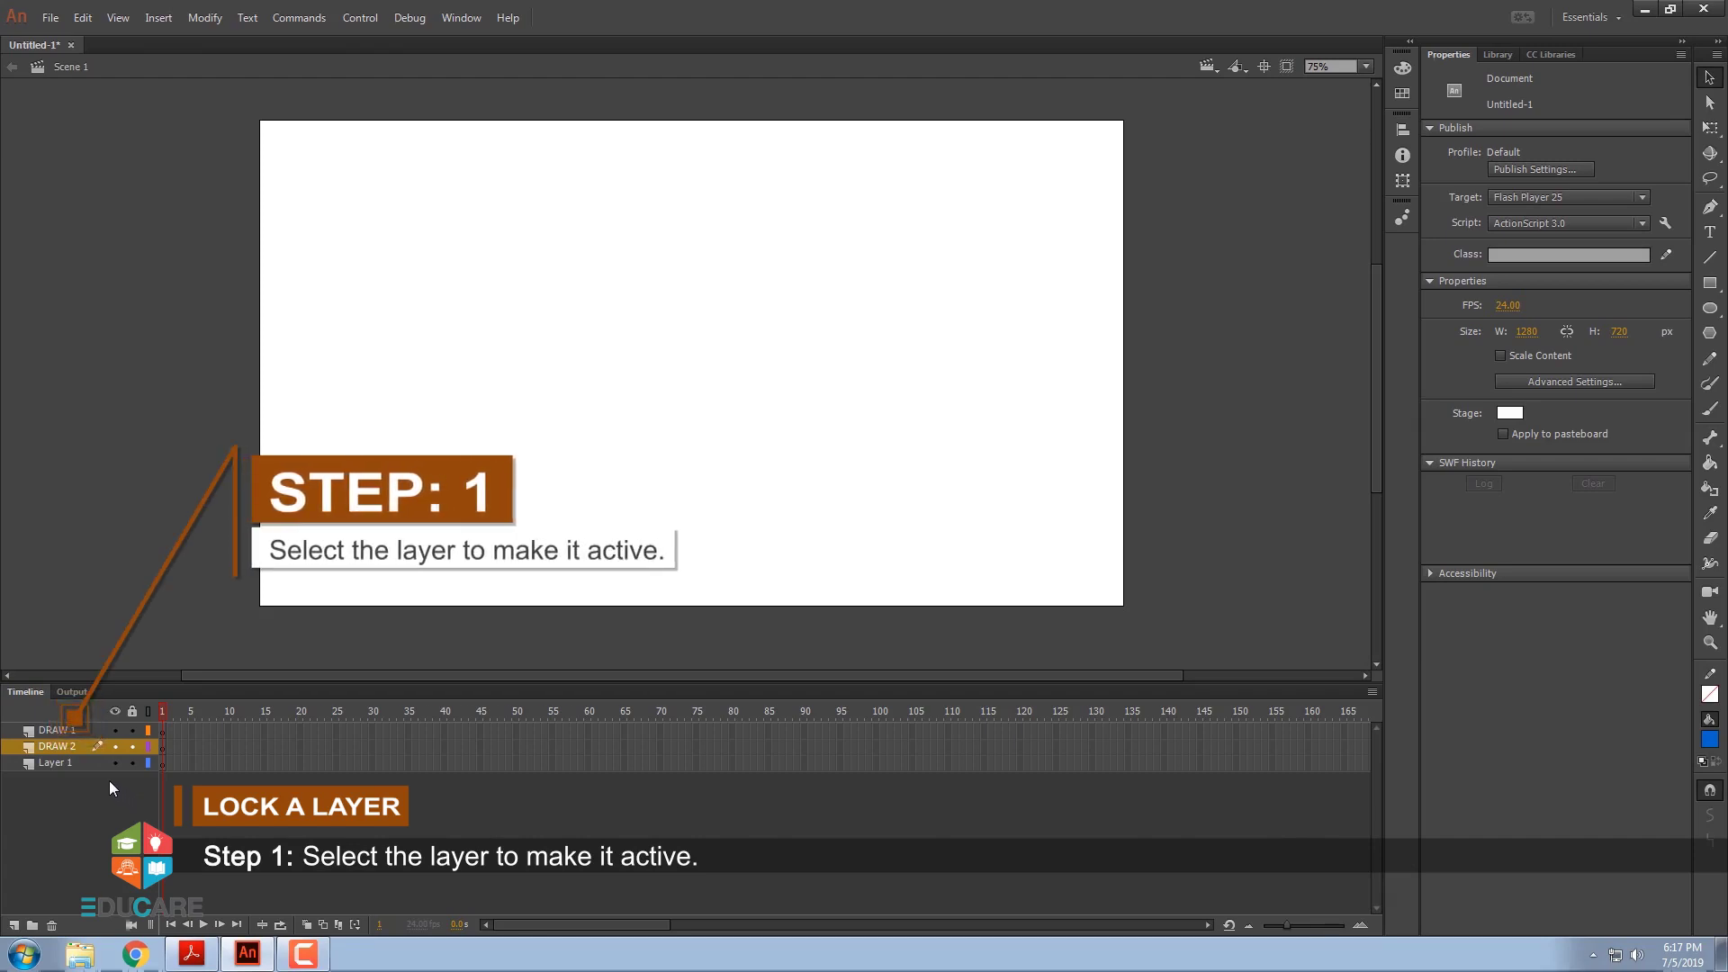
Lock the DRAW 1 layer and try to draw a rectangle on the stage, declining to unlock the layer
click(79, 727)
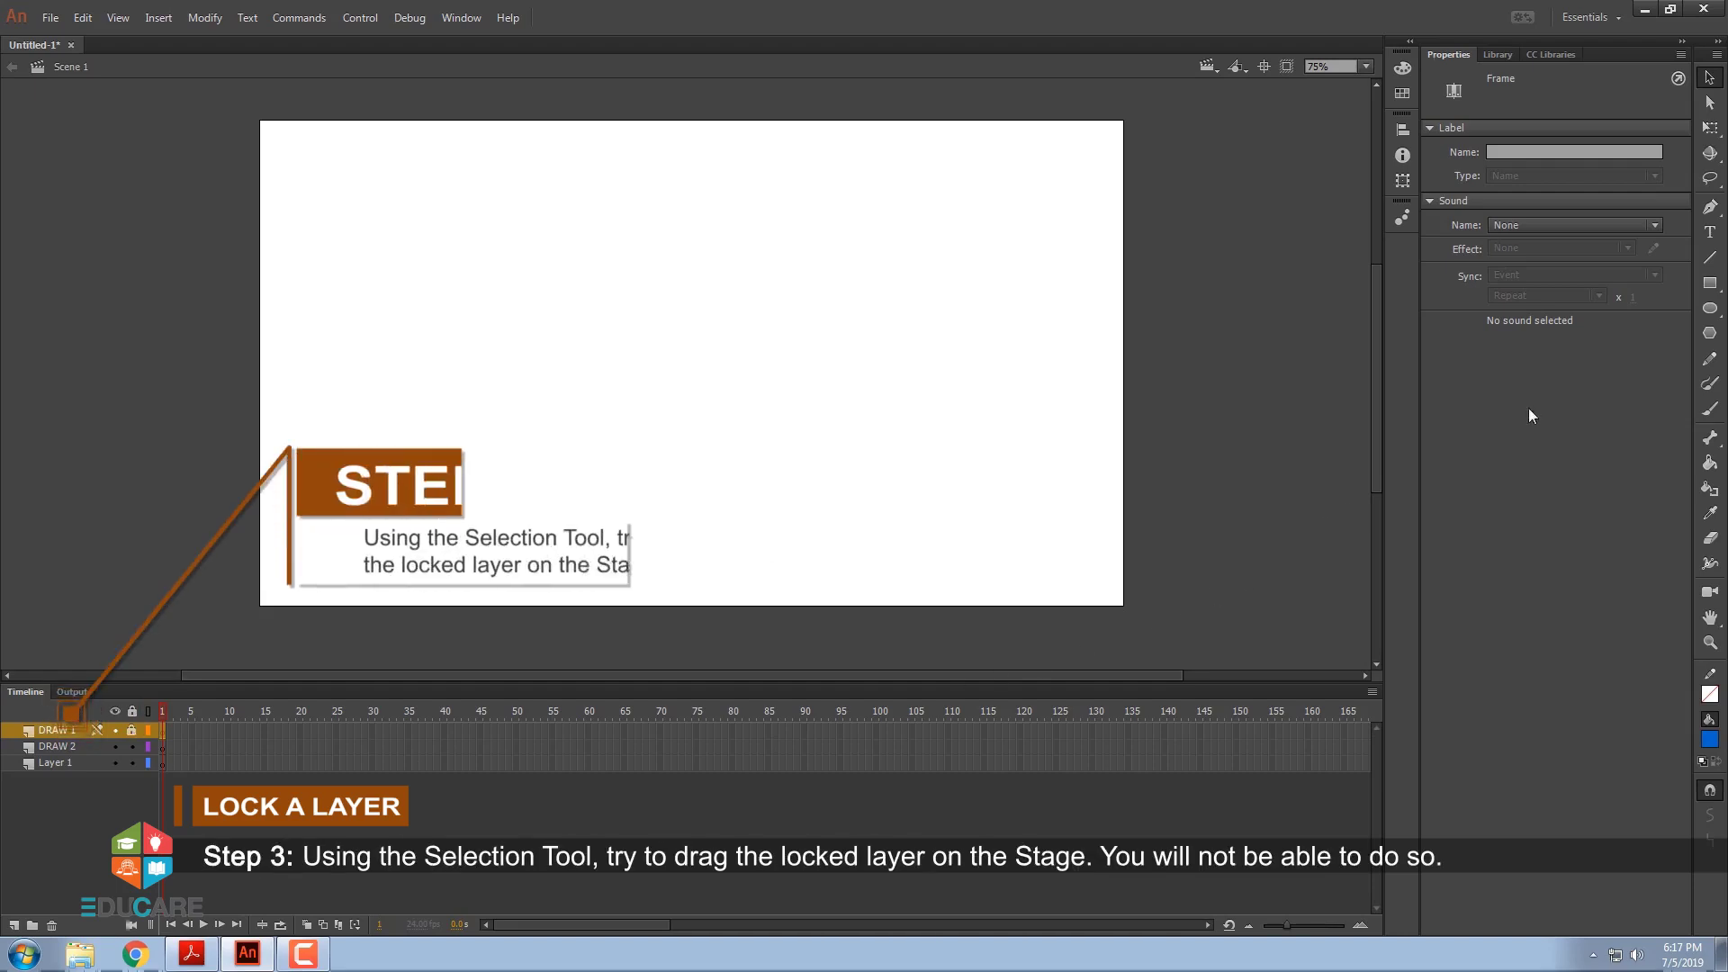
click(1709, 285)
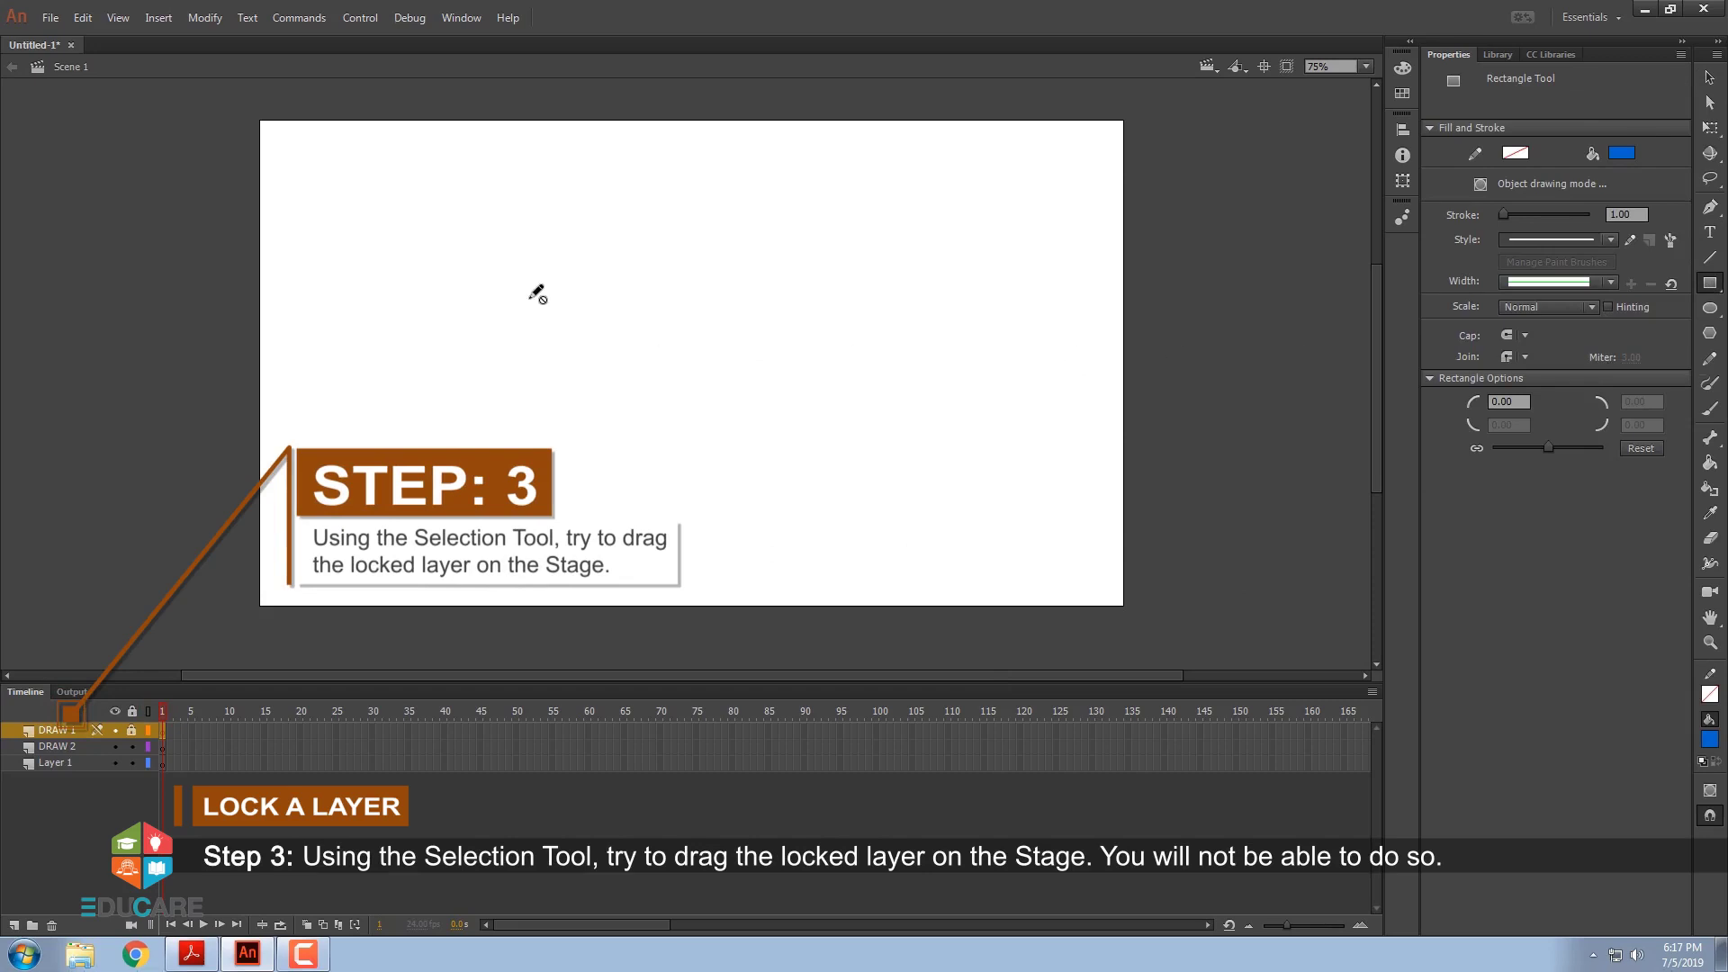
click(577, 343)
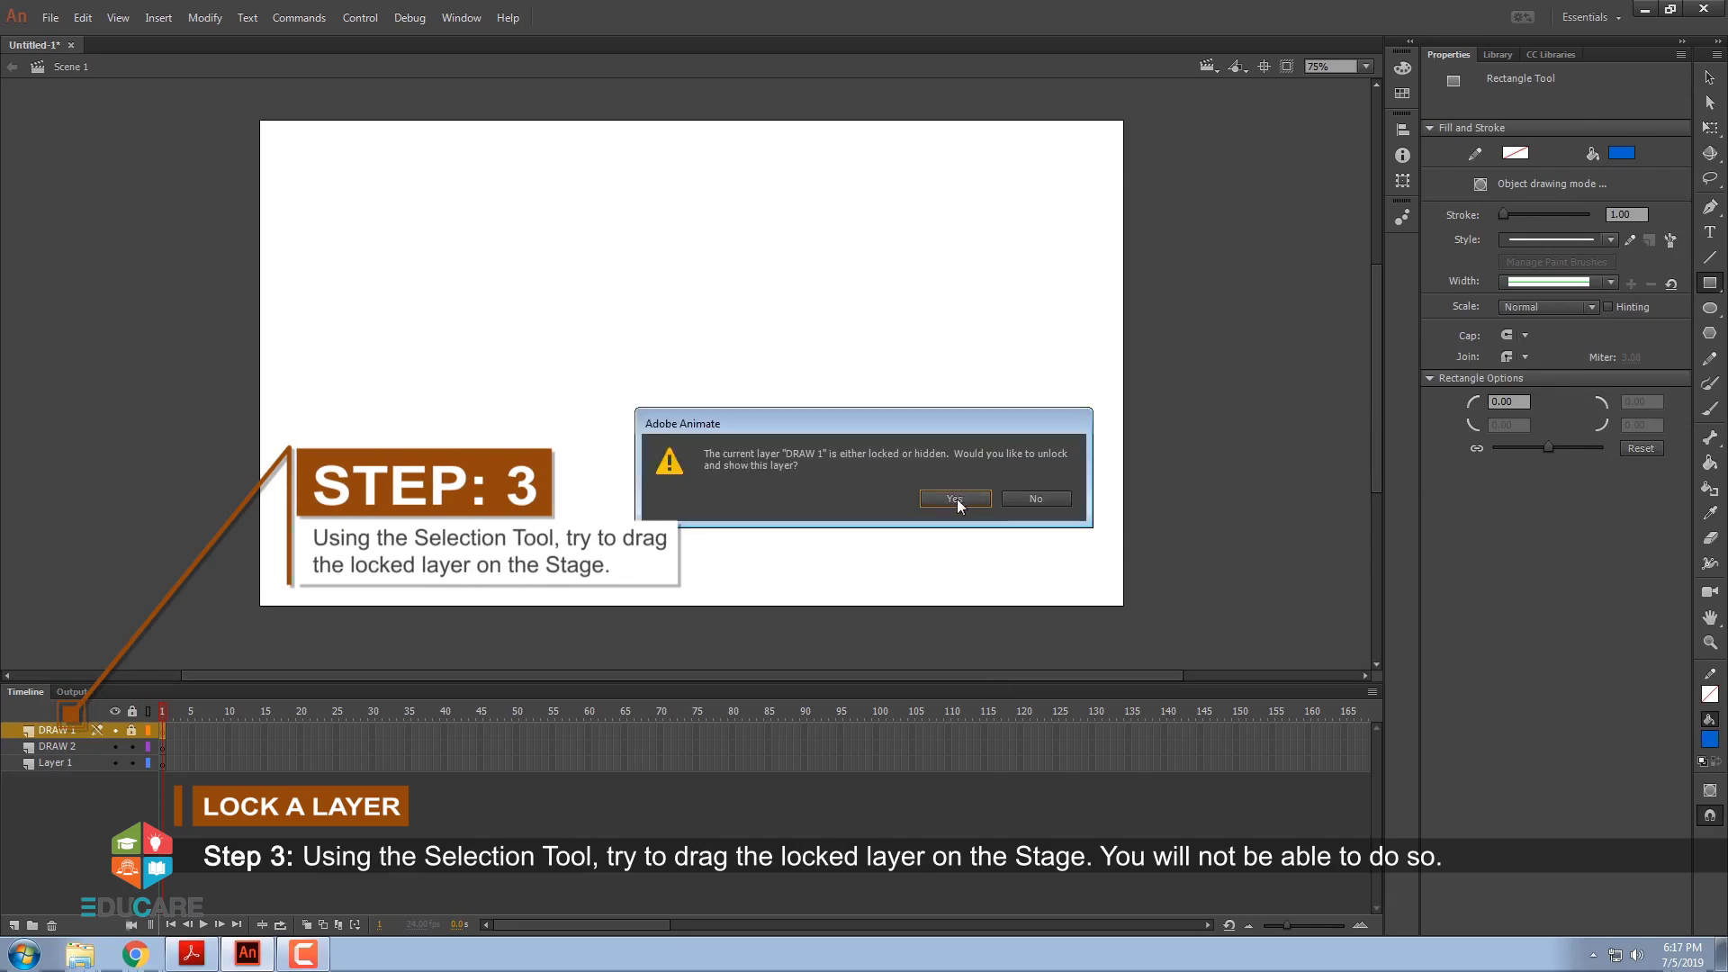
click(1017, 499)
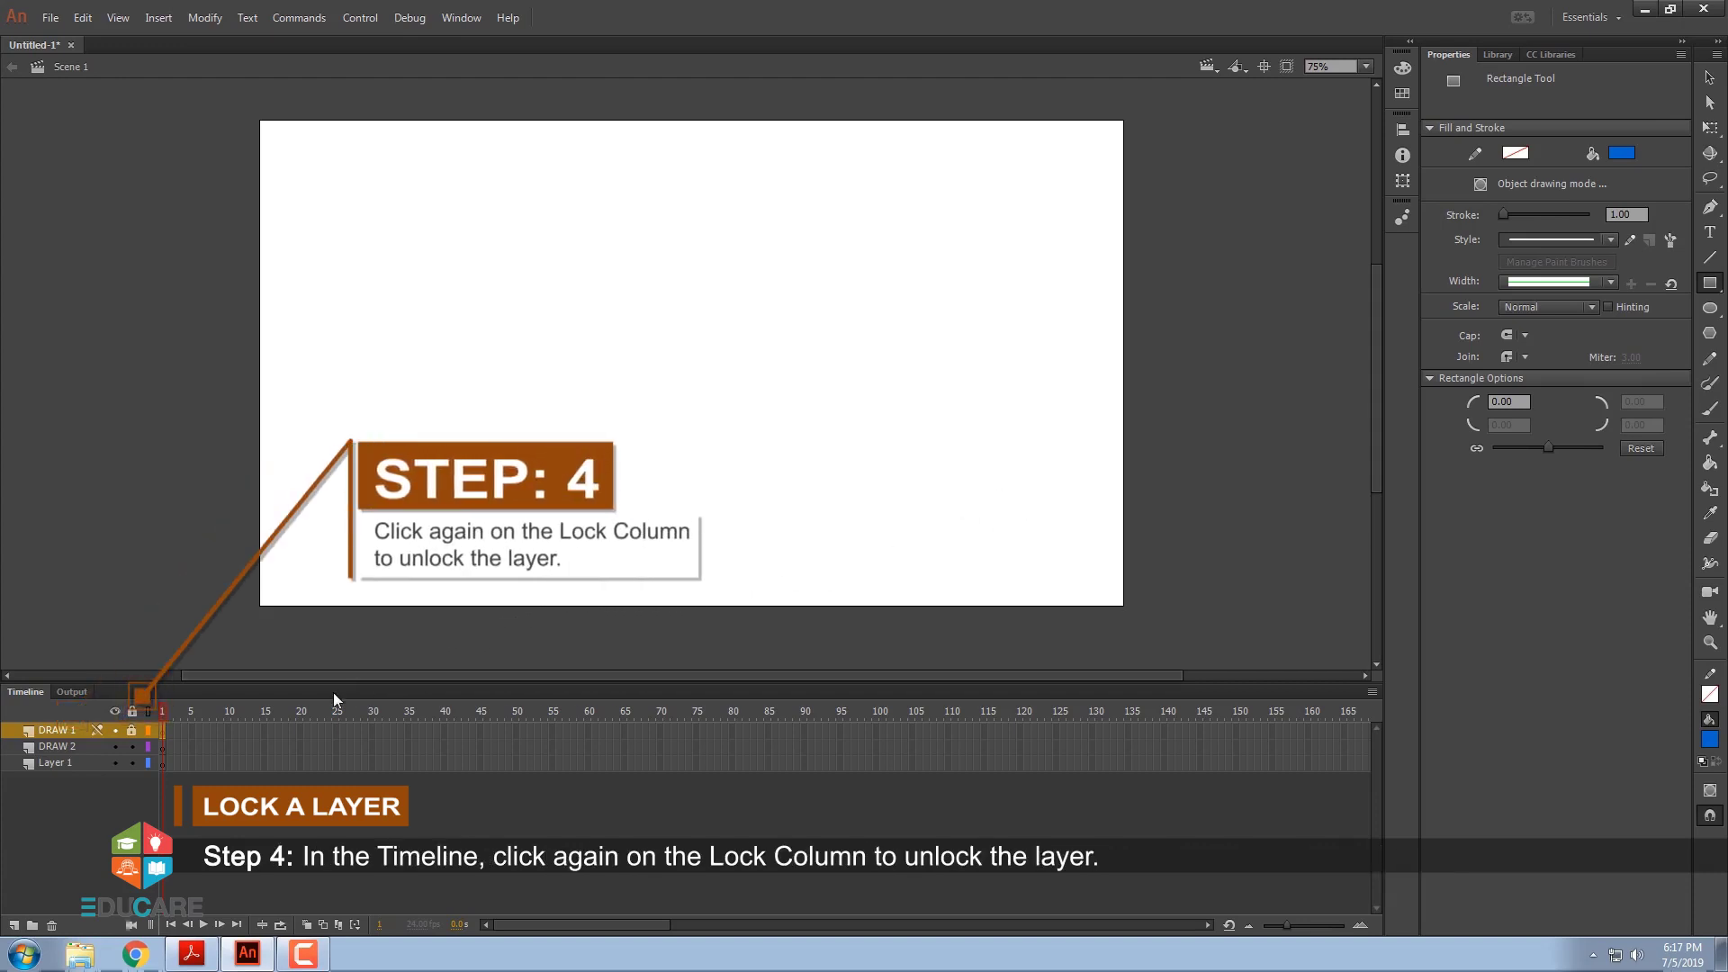
Unlock the DRAW 1 layer and clear the frame selection
click(130, 732)
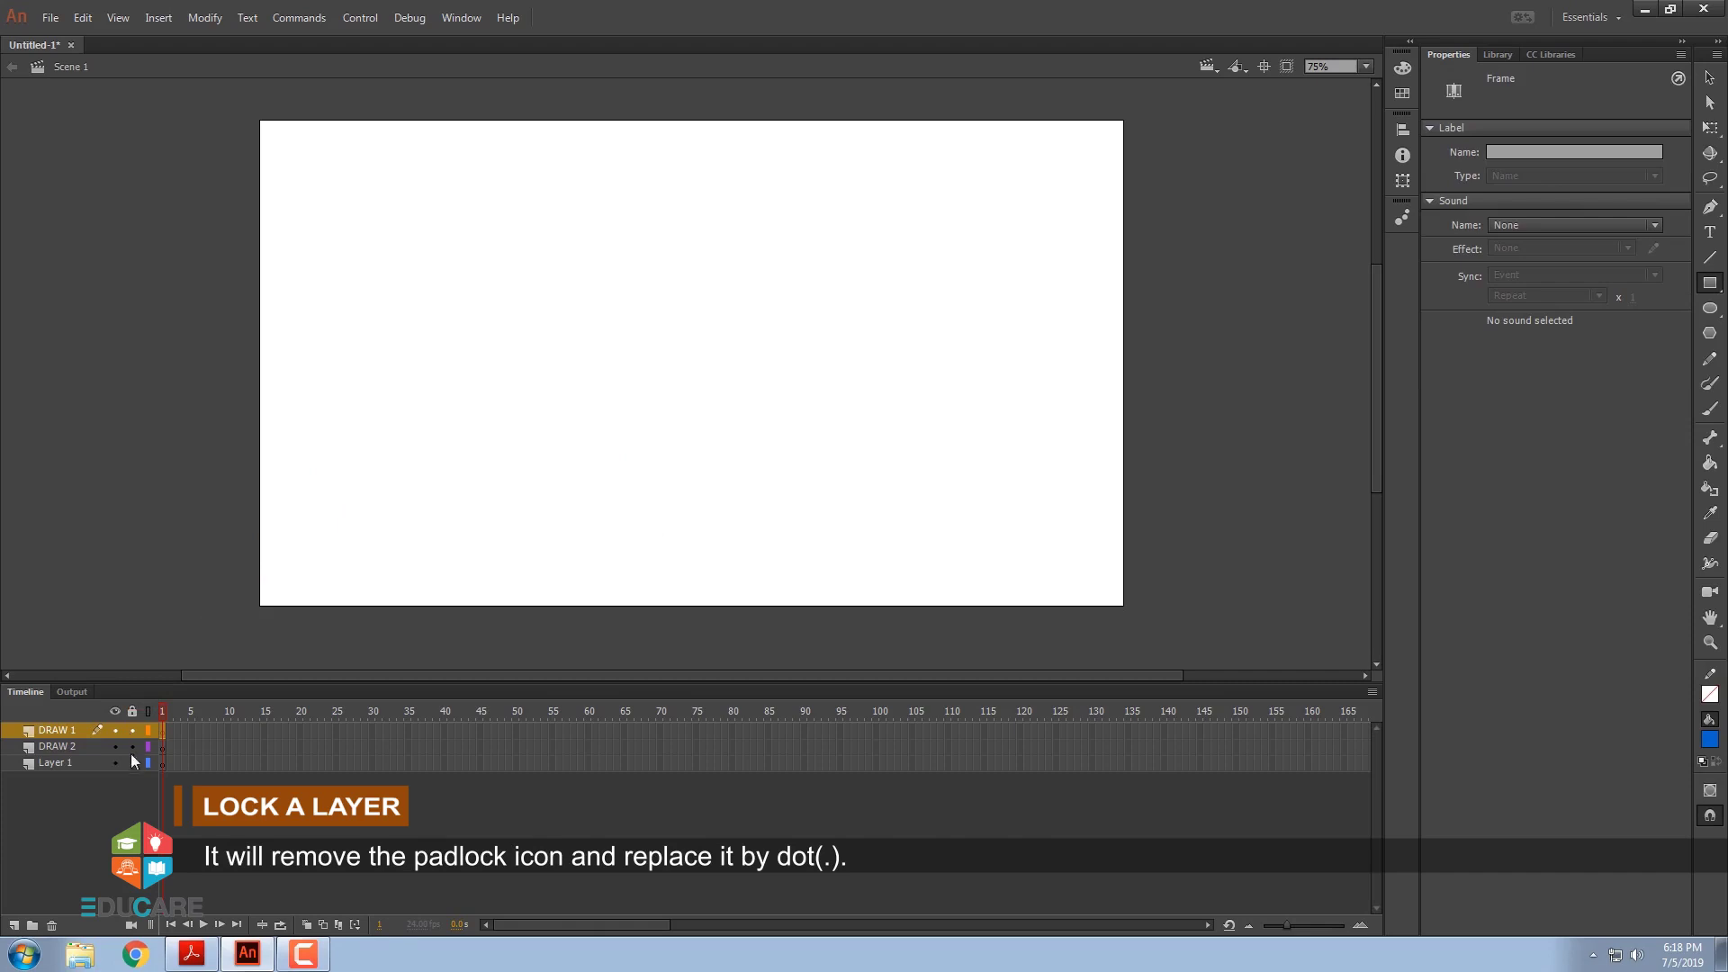
click(137, 794)
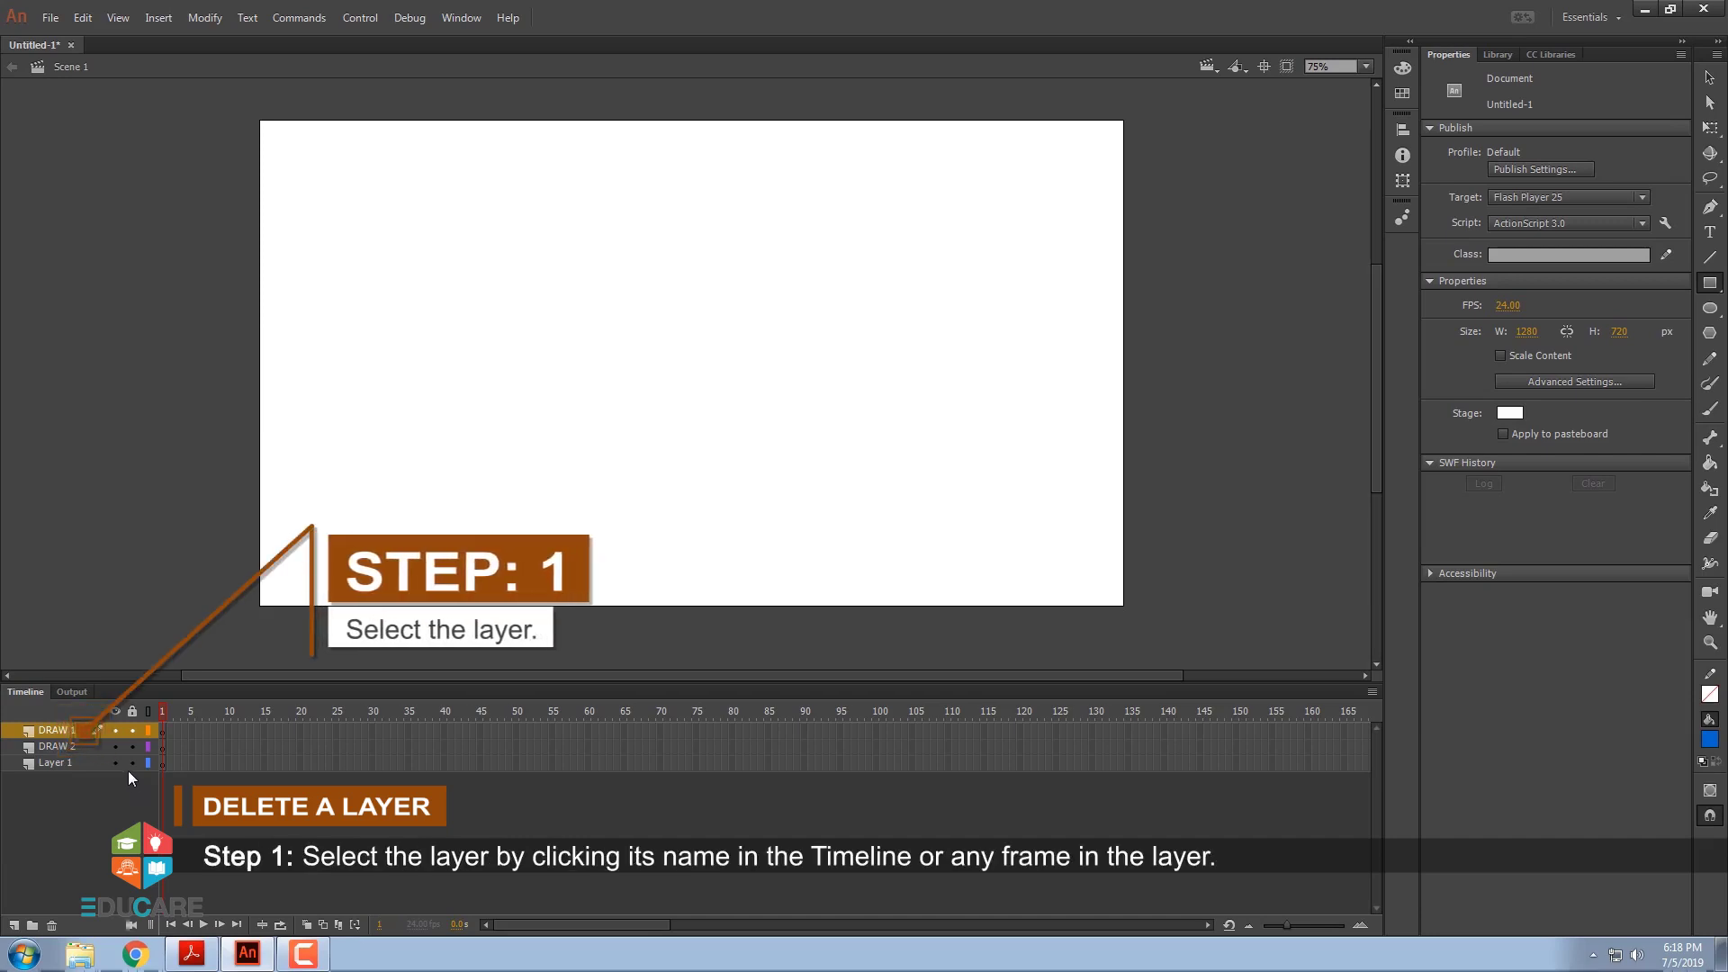
Delete the DRAW 2 layer and the DRAW 1 layer from the timeline
click(67, 747)
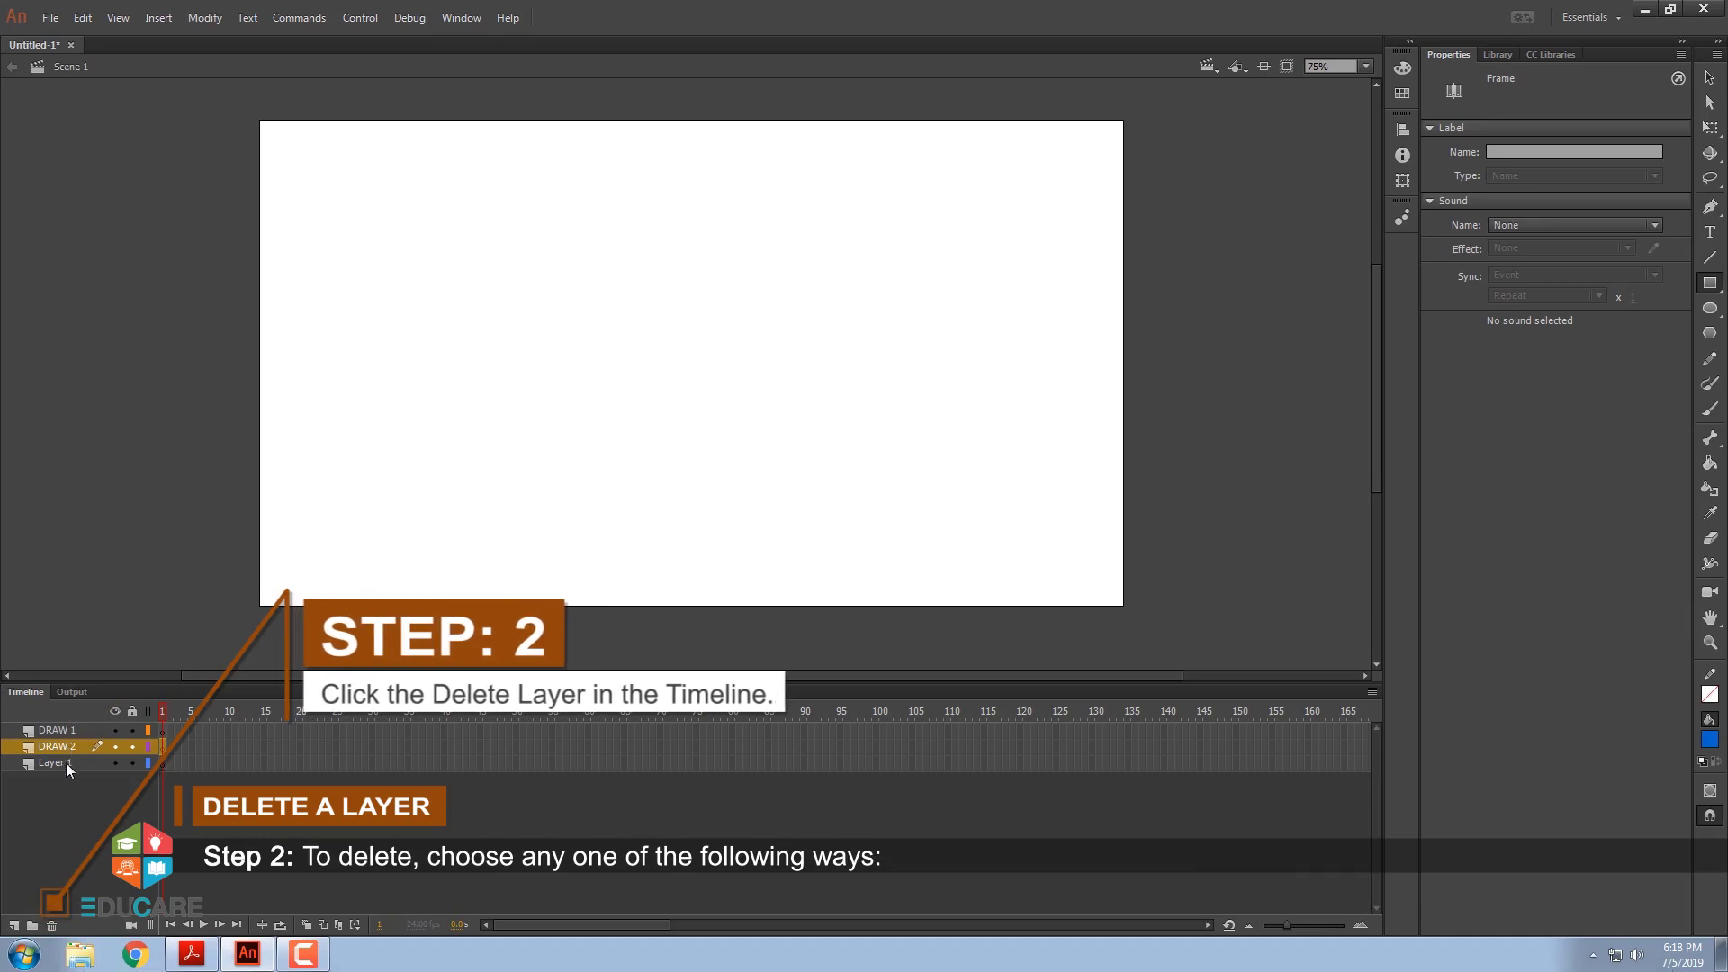
click(52, 927)
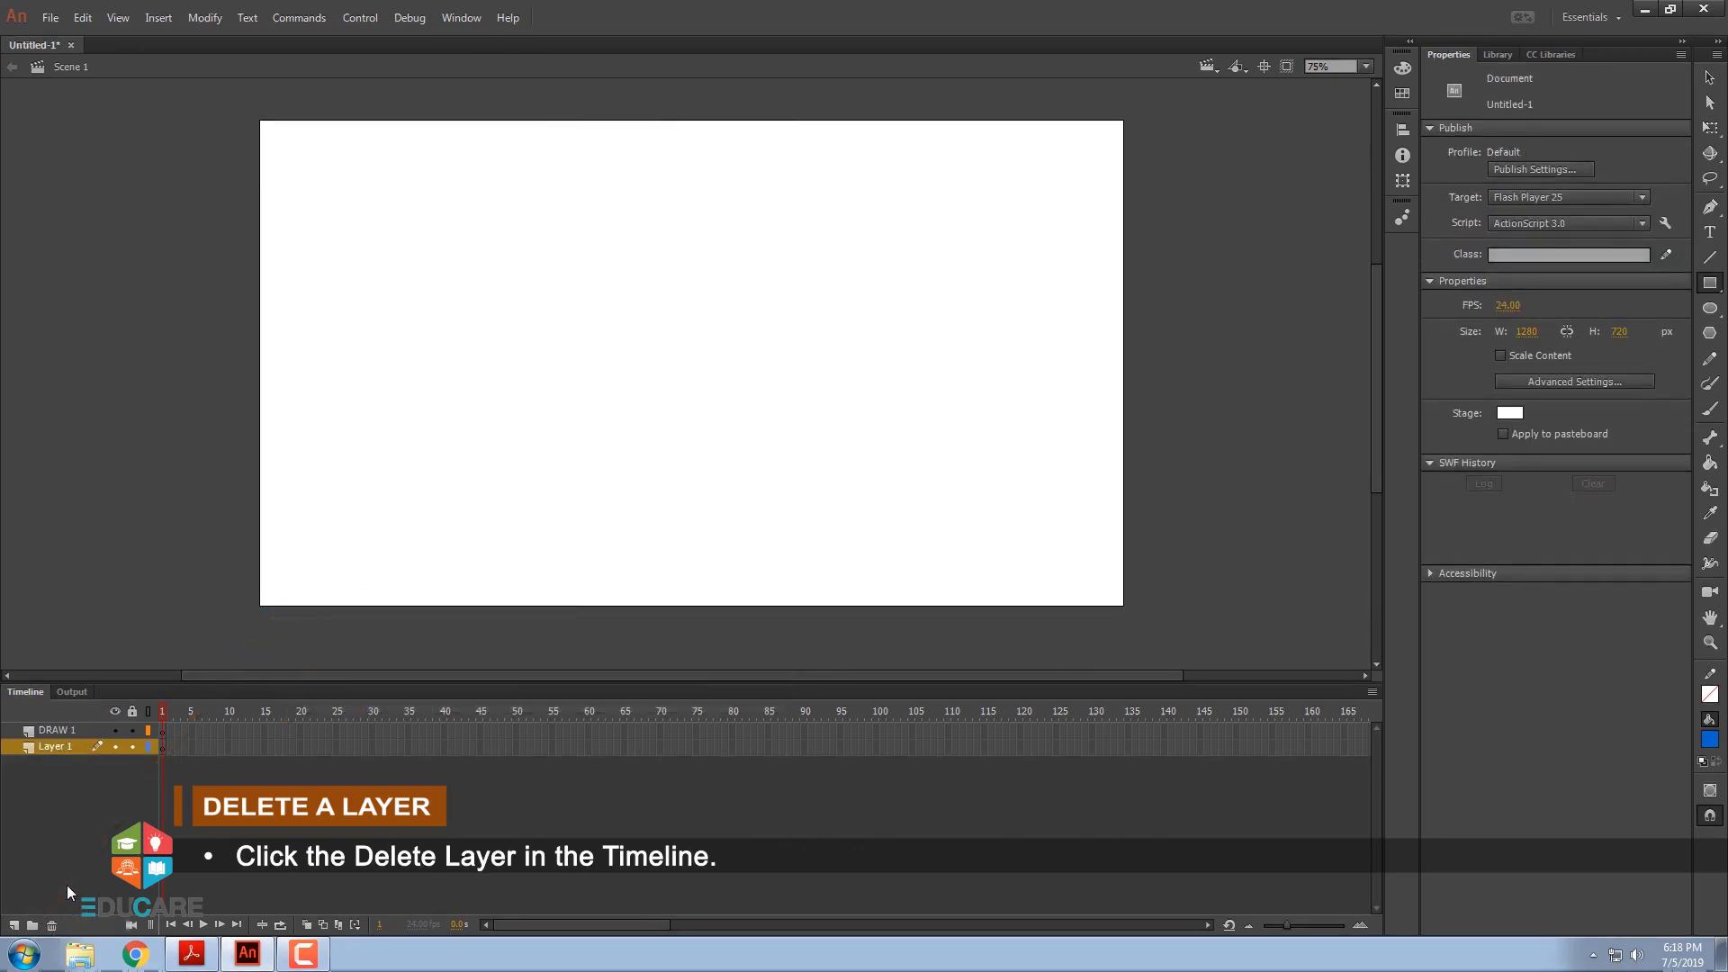
drag(52, 732, 58, 754)
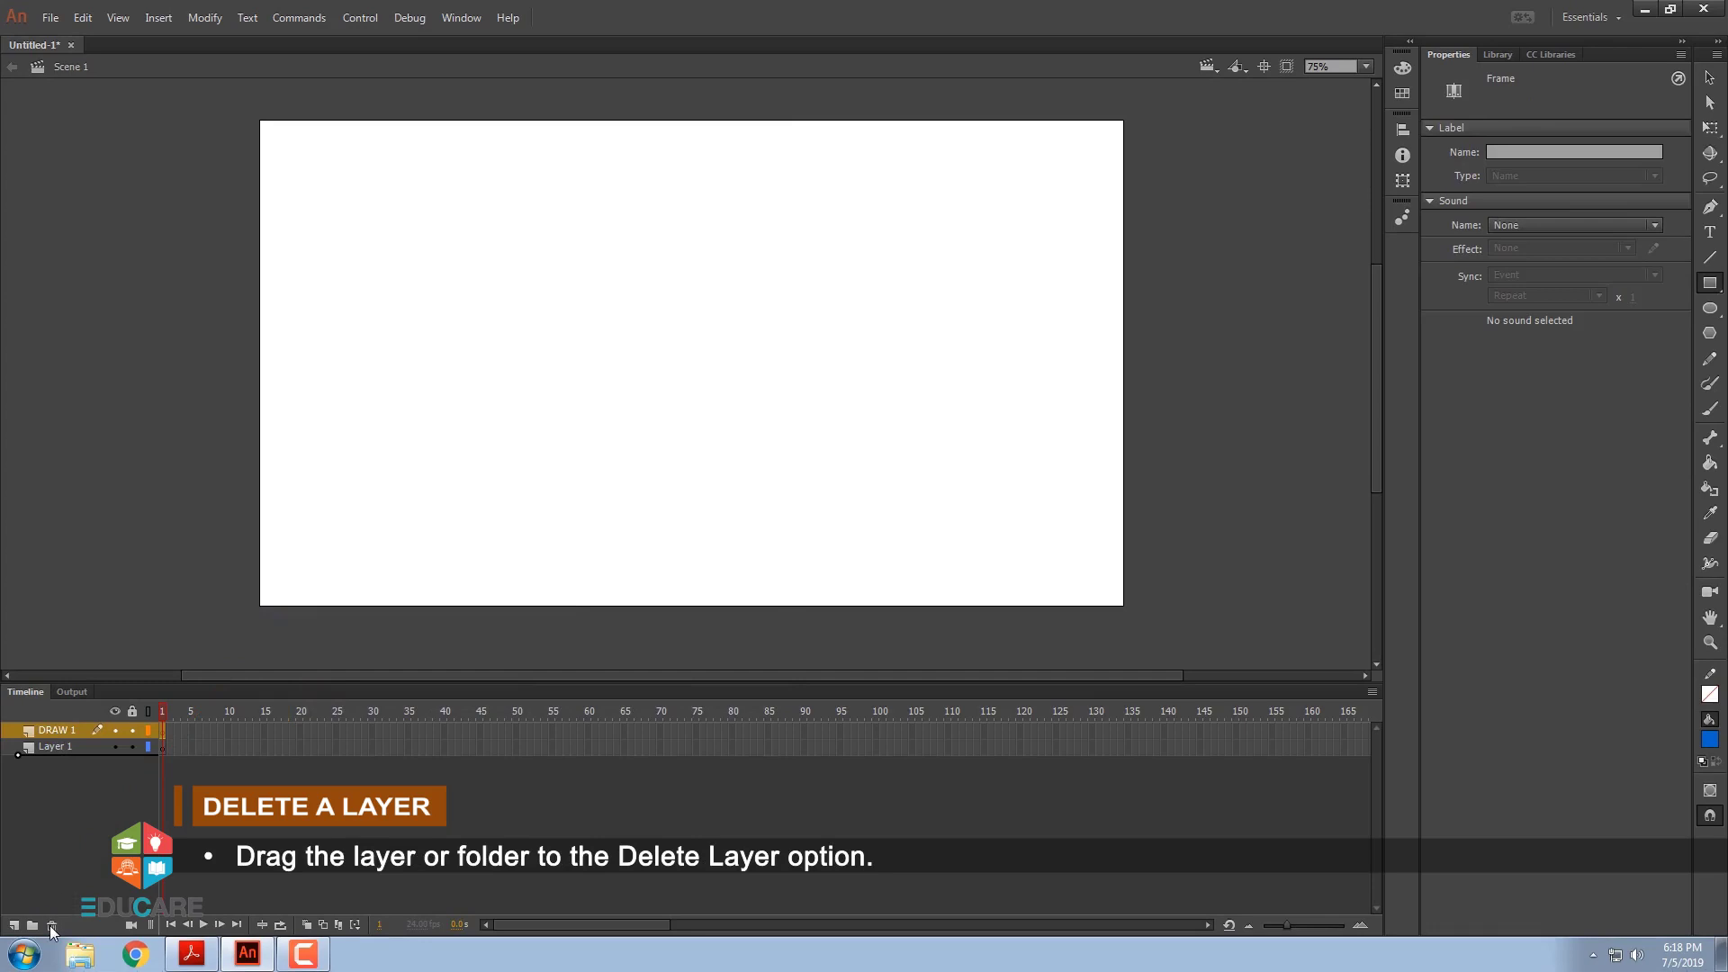
drag(50, 925, 50, 925)
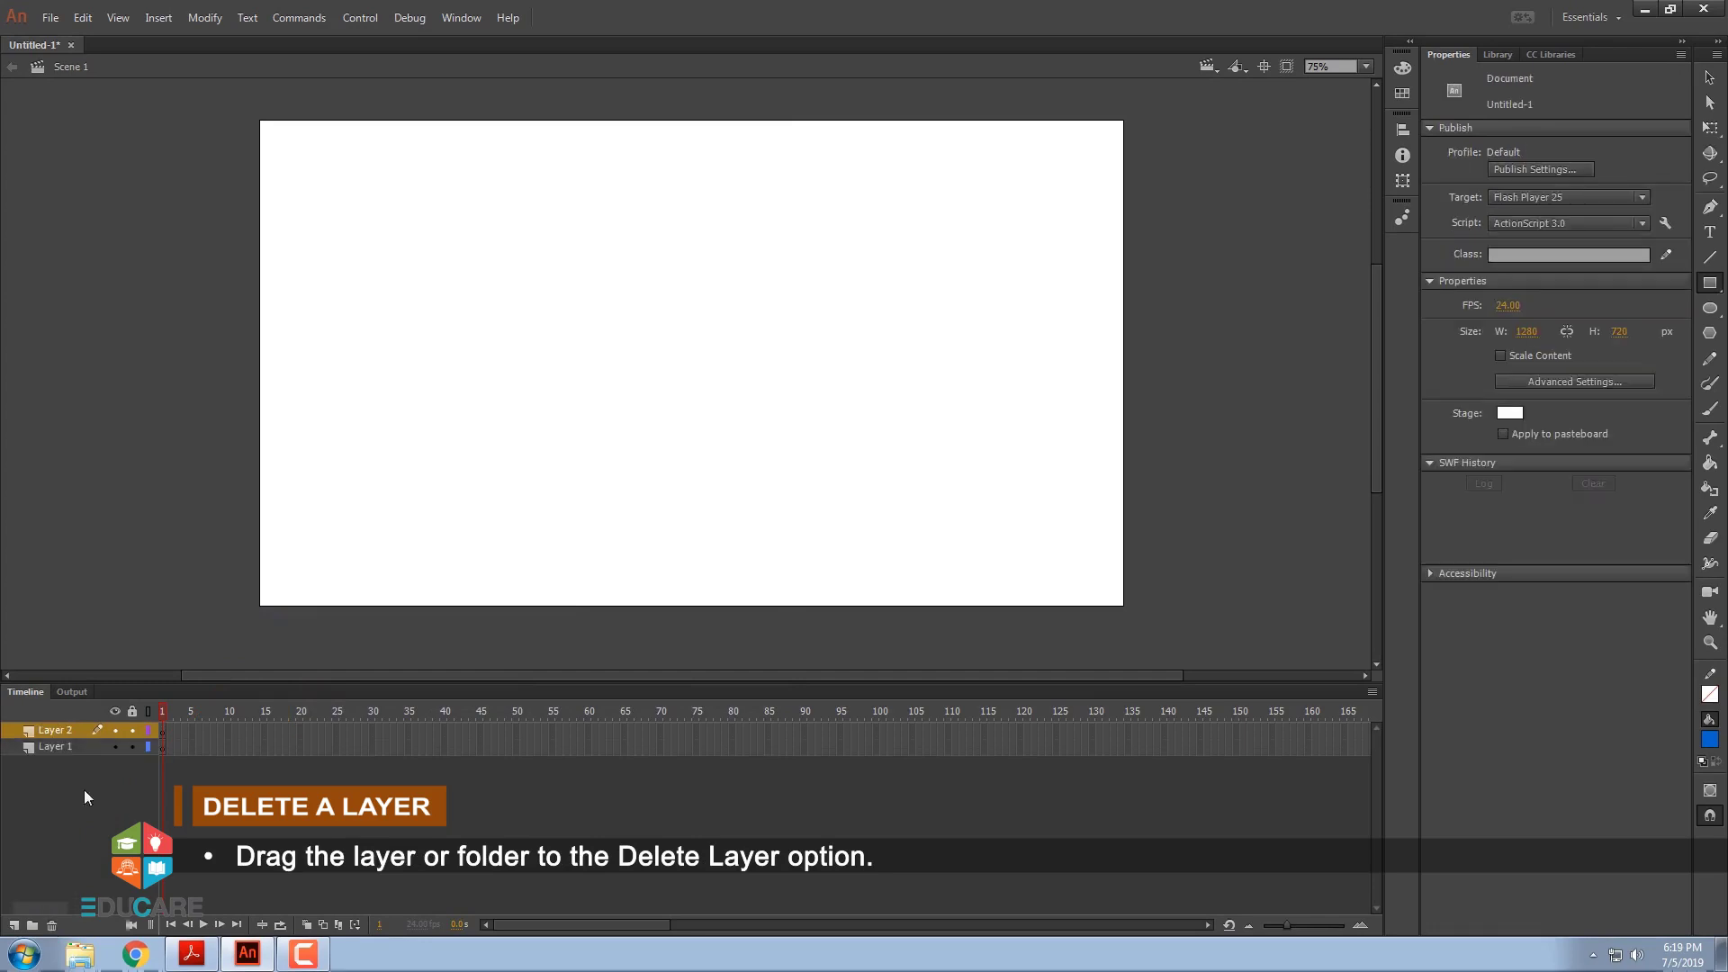
Delete Layer 2, keeping only Layer 1 in the timeline
right_click(65, 729)
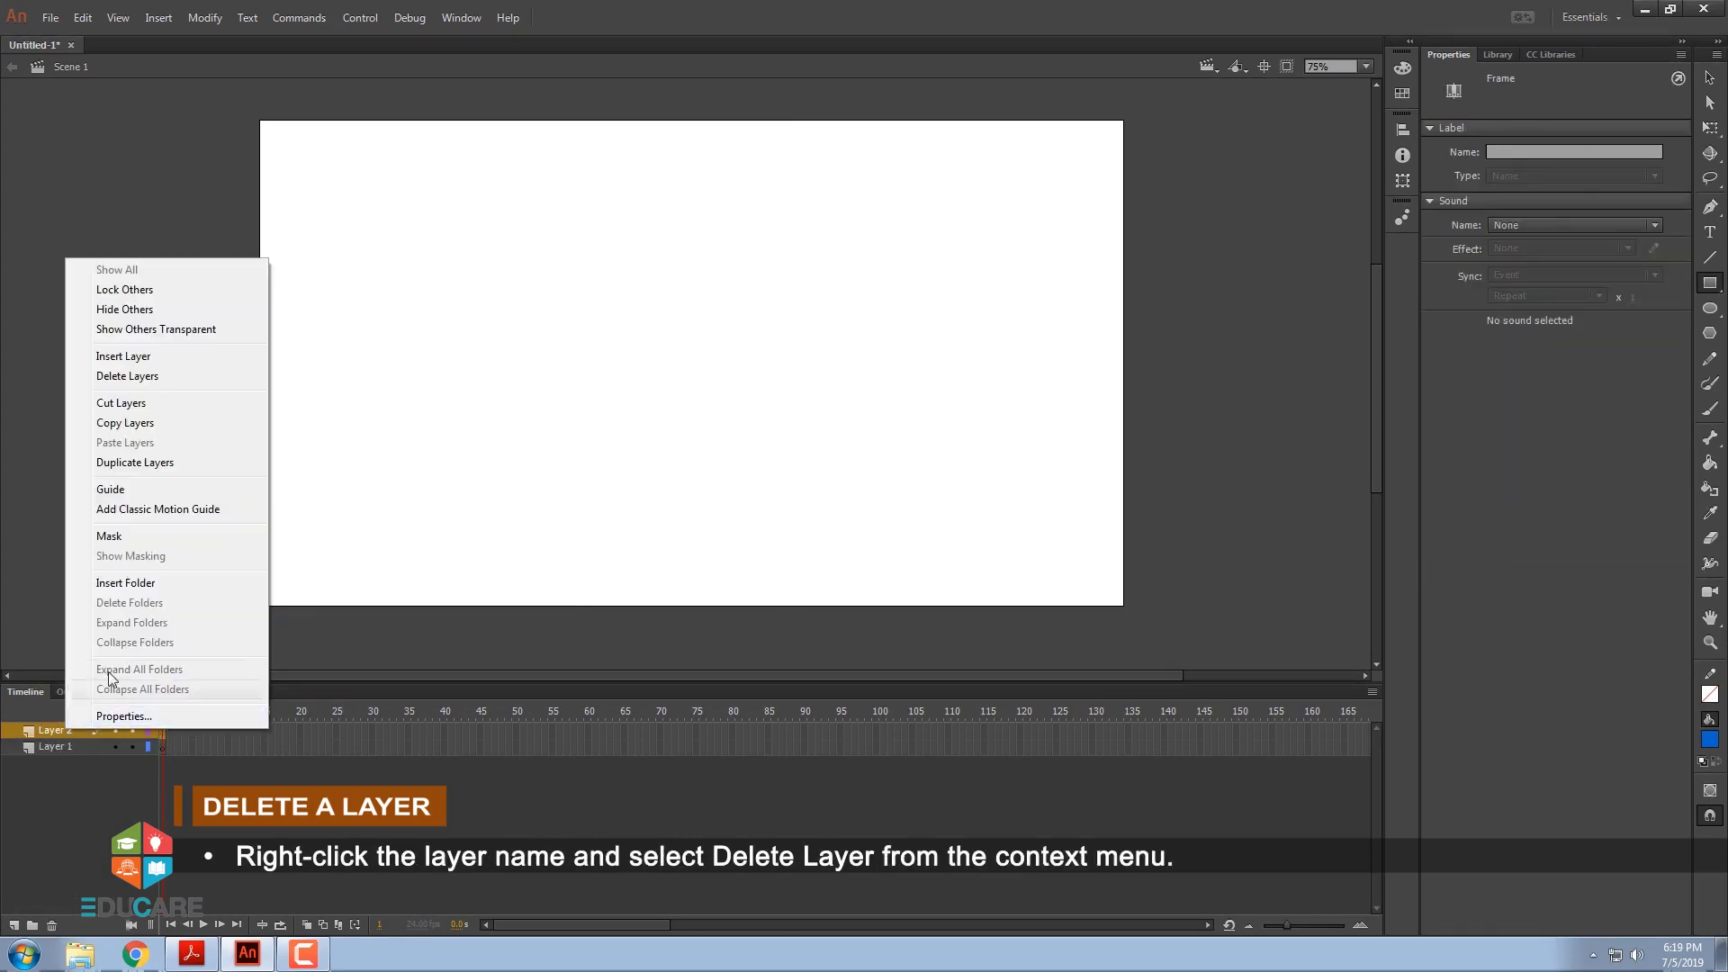
click(155, 381)
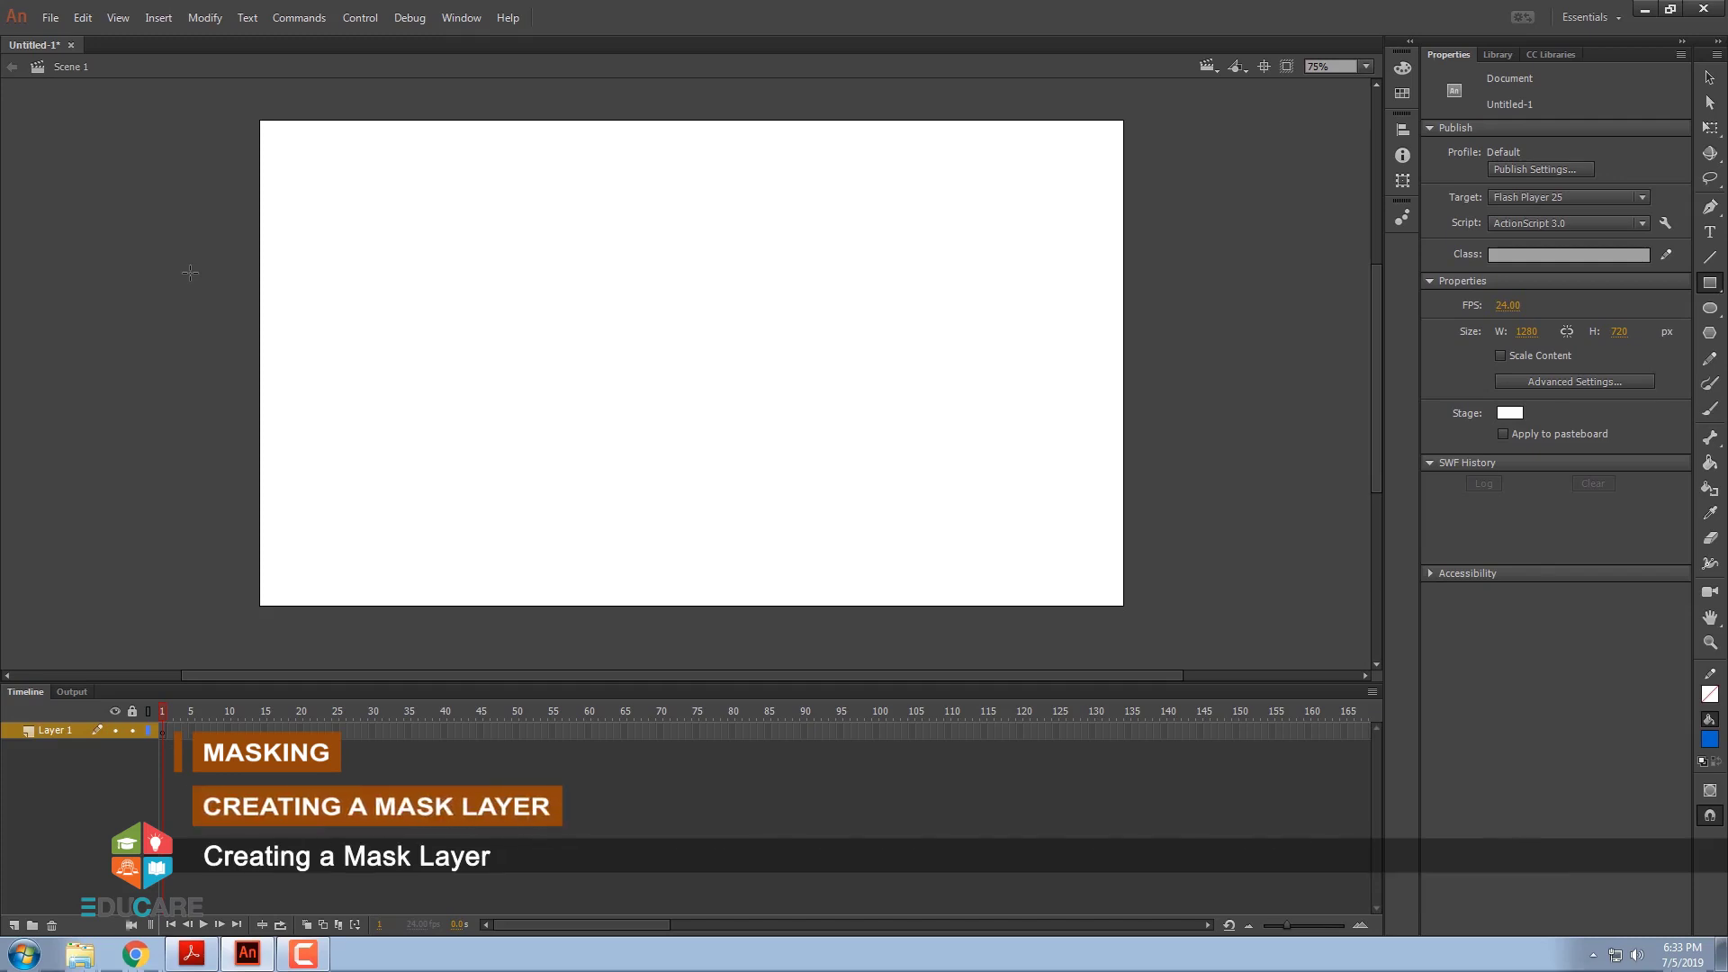
Create a new ActionScript 3.0 document 1280 px wide and 720 px high
click(50, 18)
click(63, 34)
click(903, 340)
text(1280)
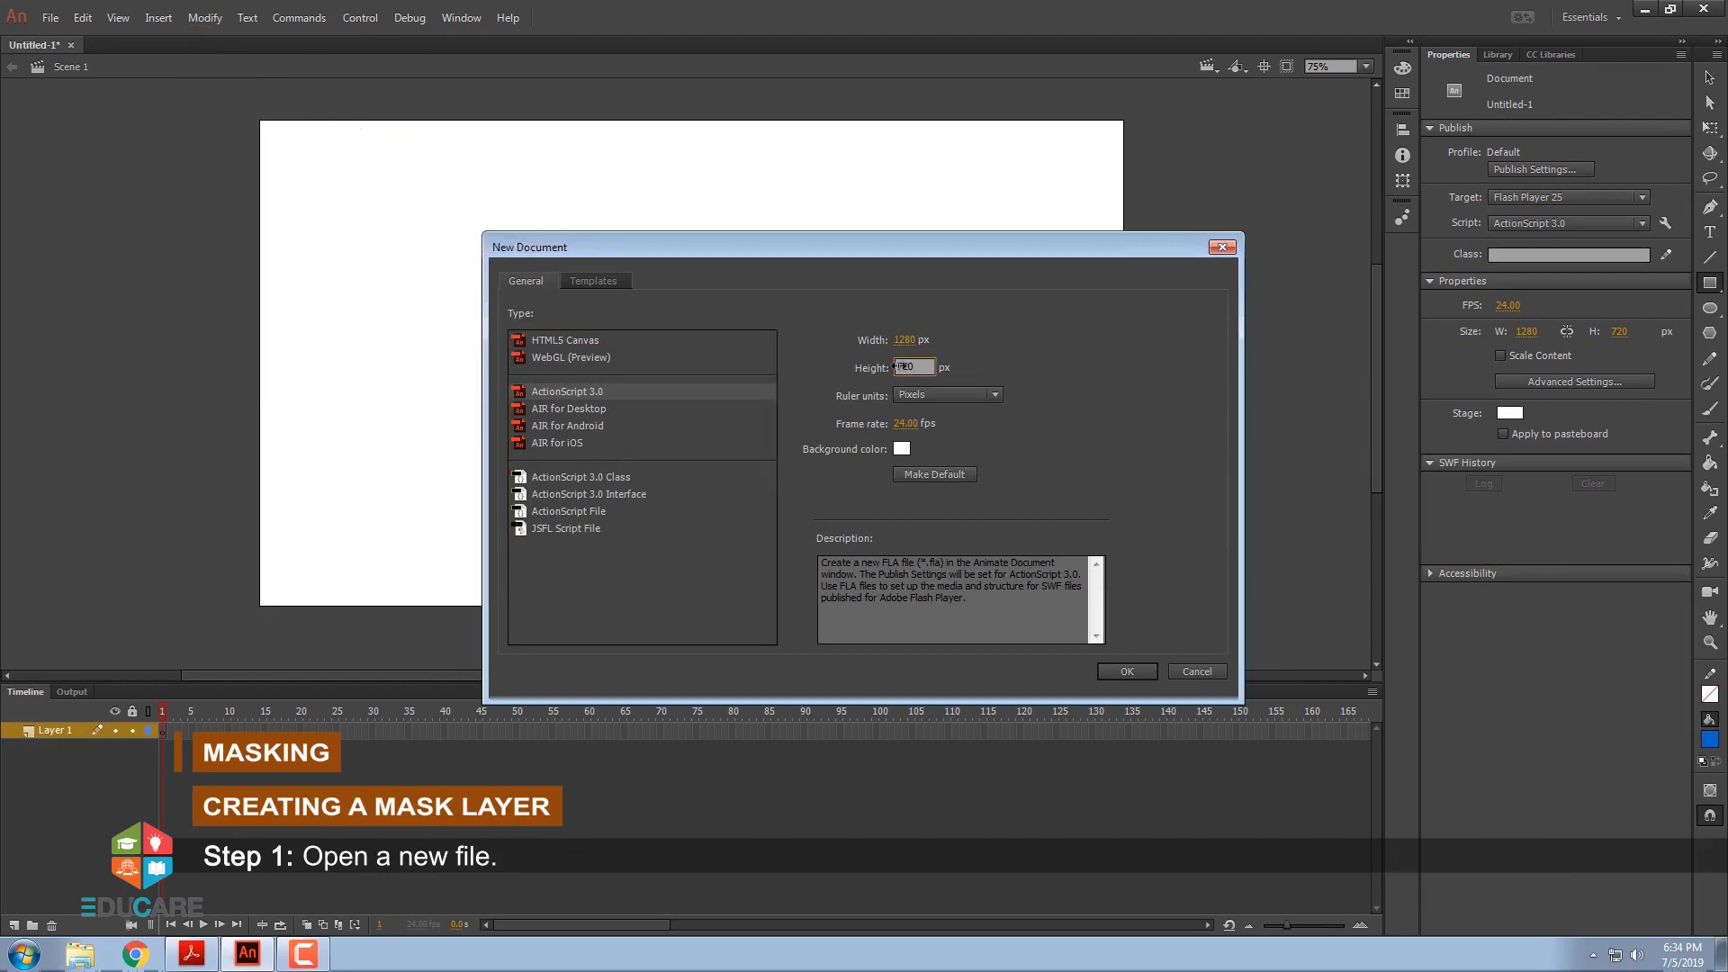
click(1136, 667)
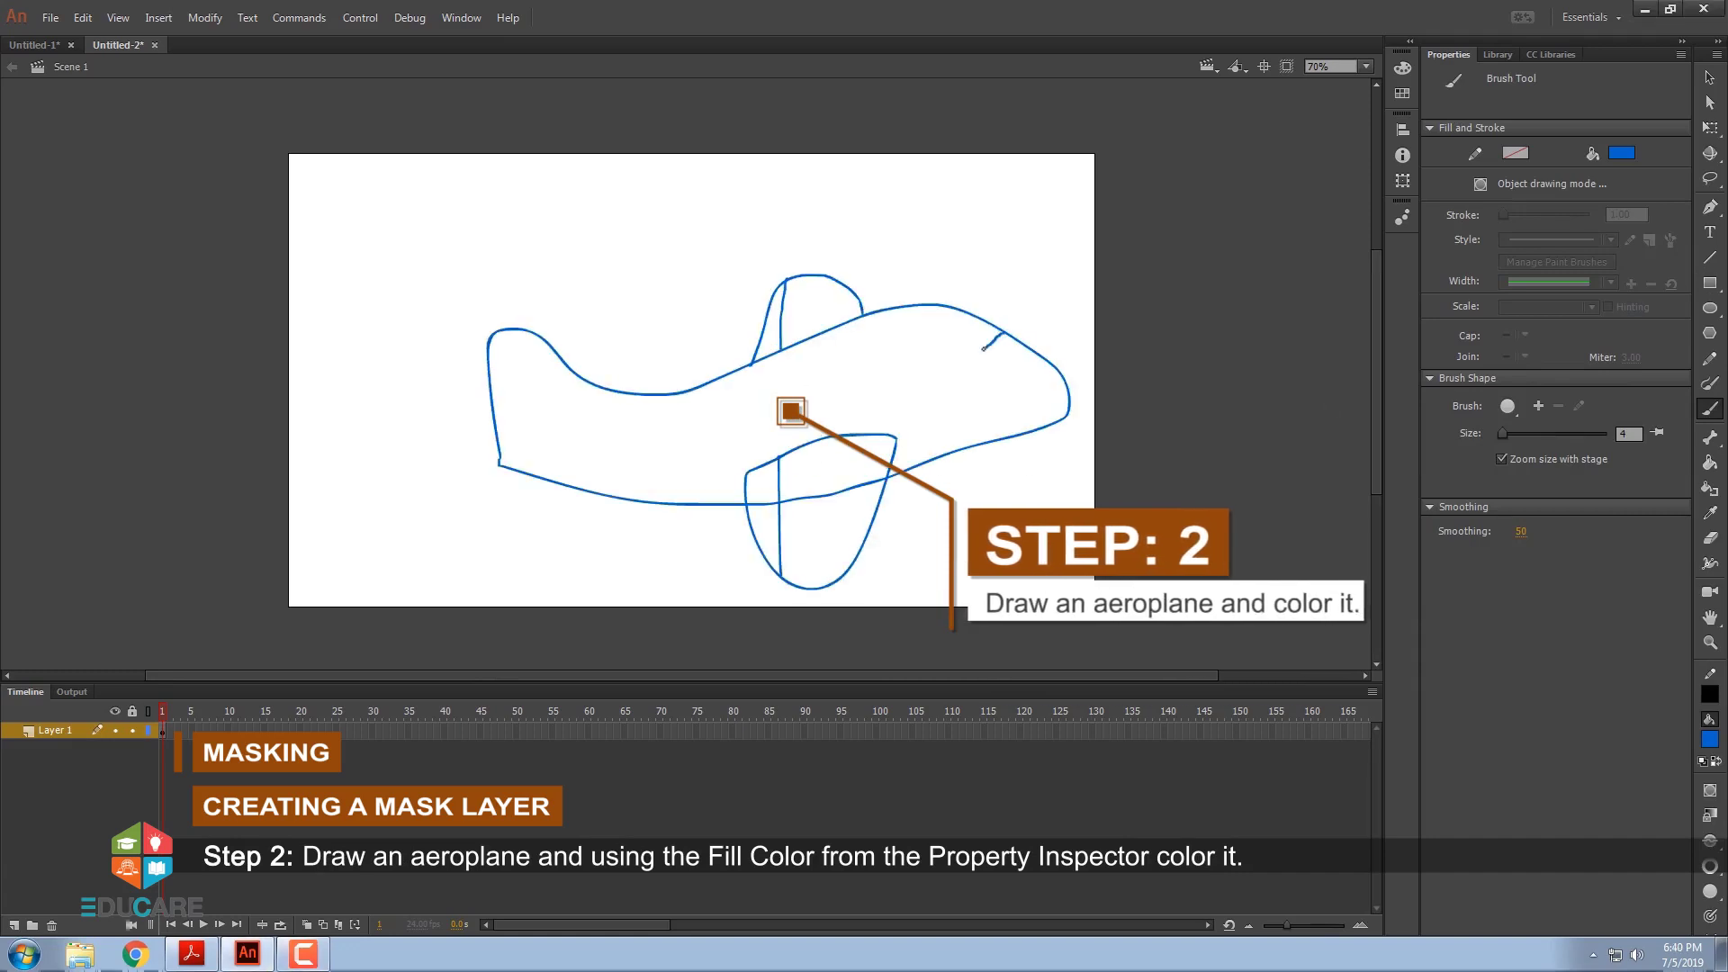
Draw an aeroplane on the stage and colour it with a grey body, red stripe and star, and blue windows
drag(772, 419, 978, 355)
drag(496, 423, 990, 387)
drag(931, 380, 931, 379)
drag(885, 399, 883, 399)
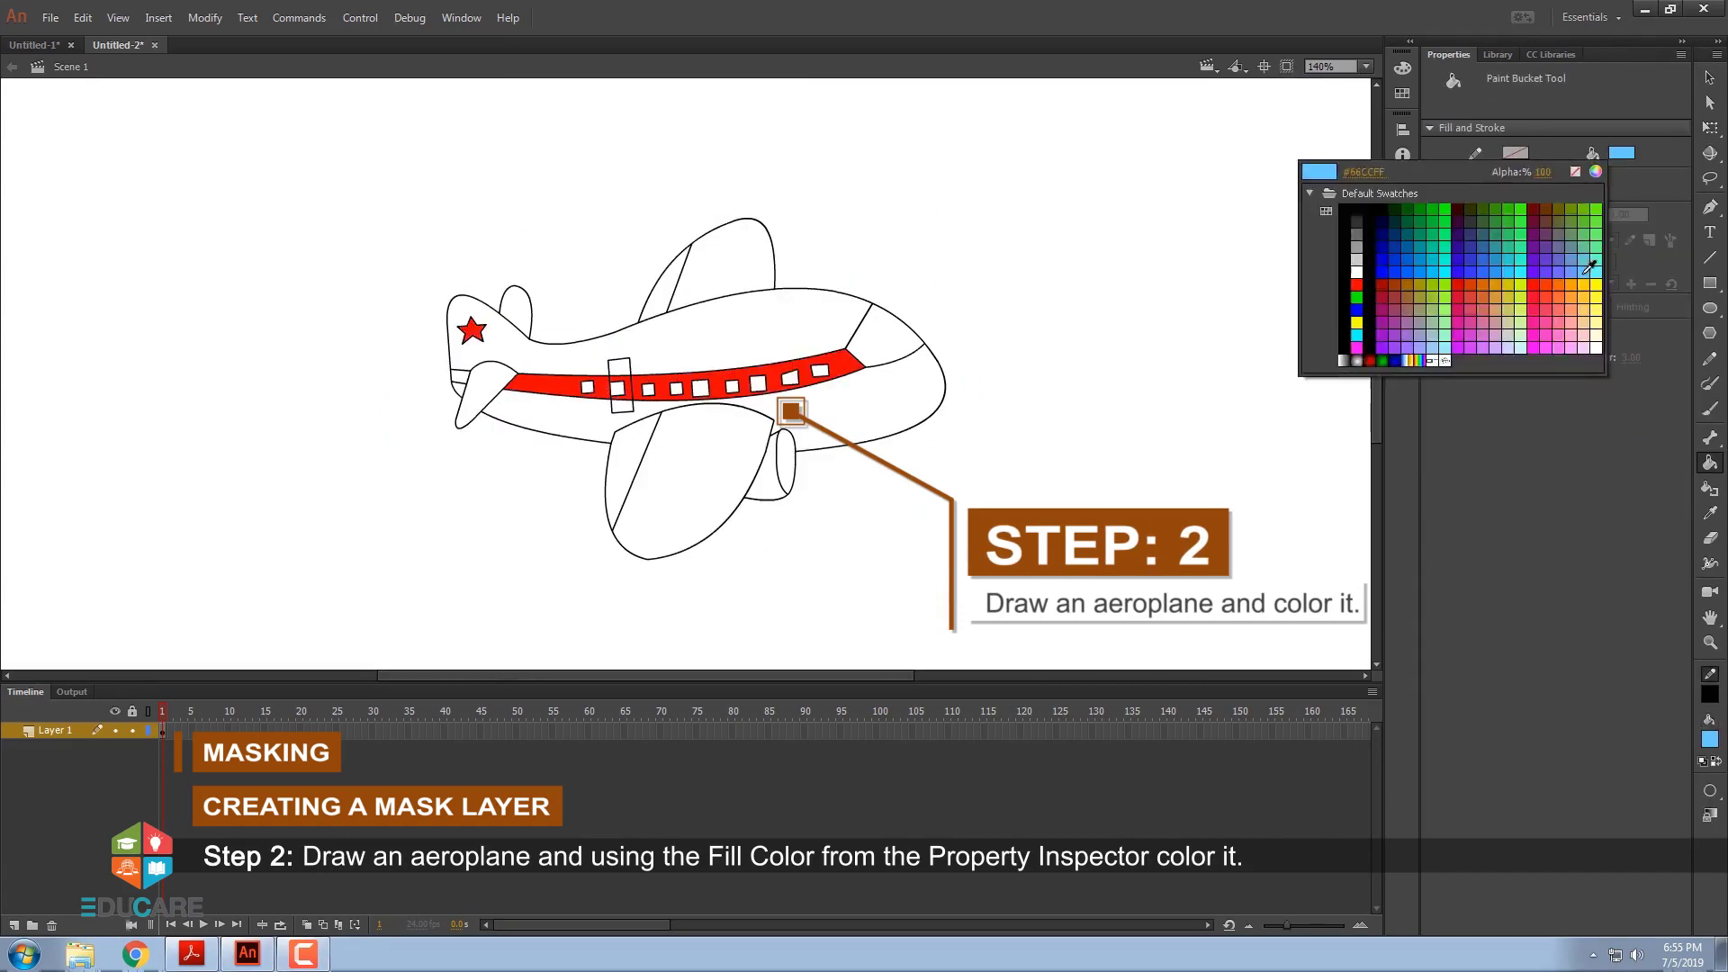
click(477, 399)
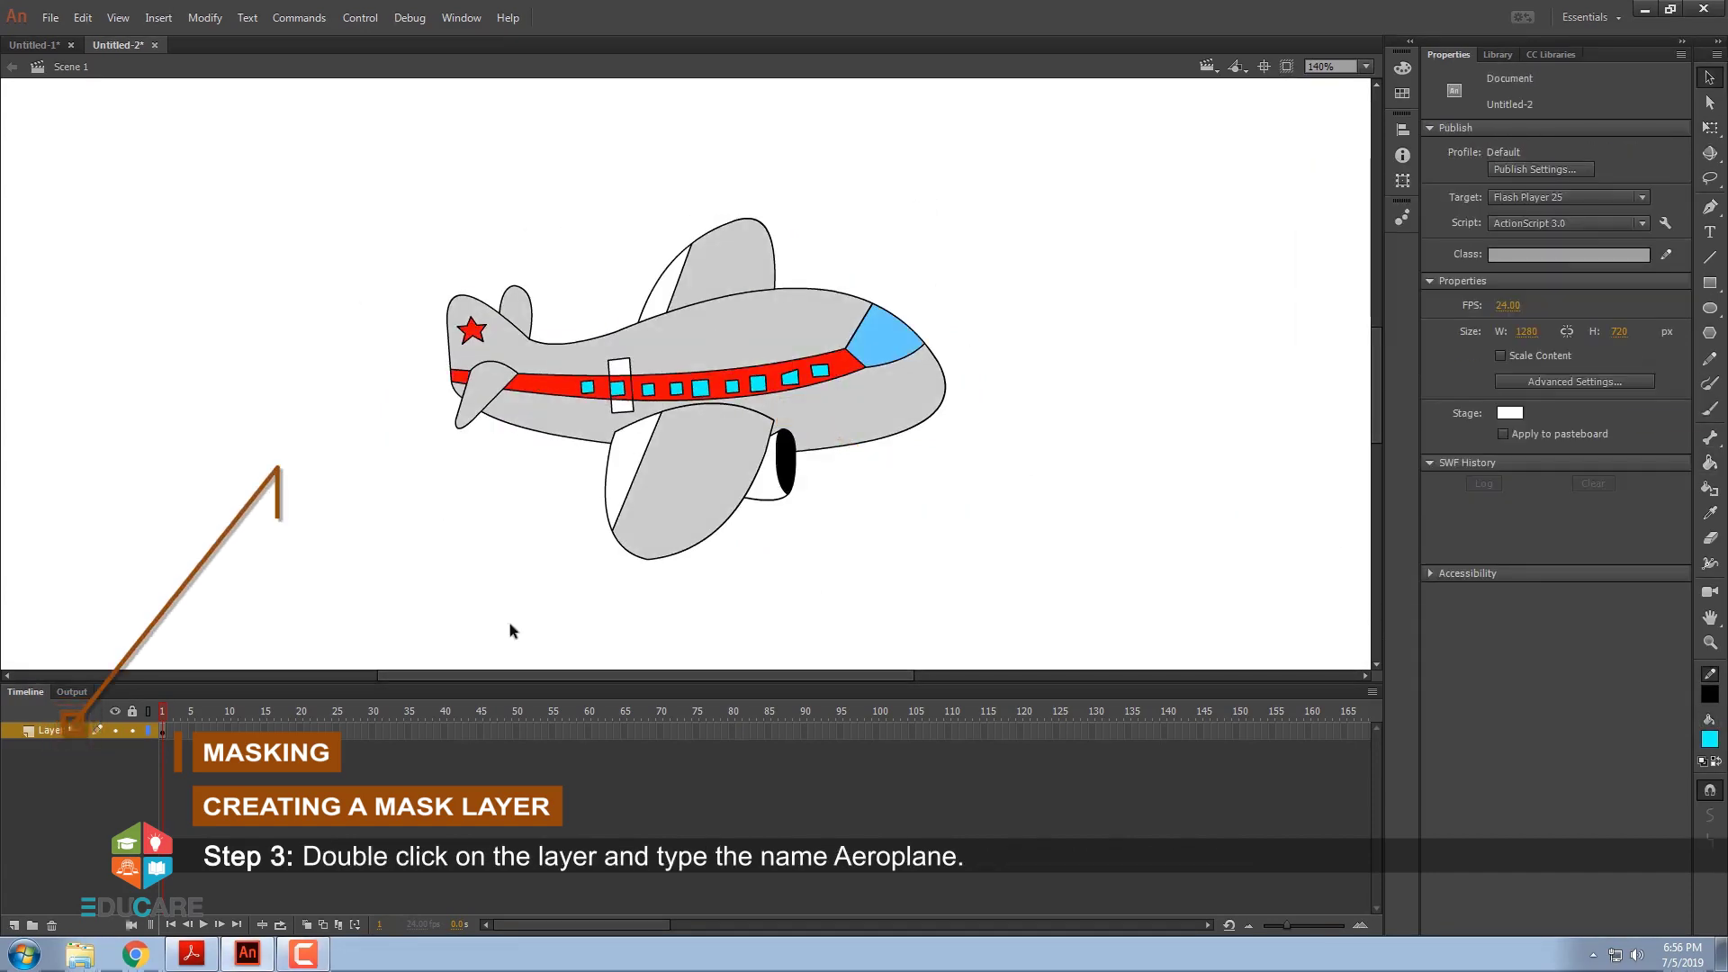
Rename the aeroplane drawing's layer as Aeroplane and deselect the artwork
double_click(62, 731)
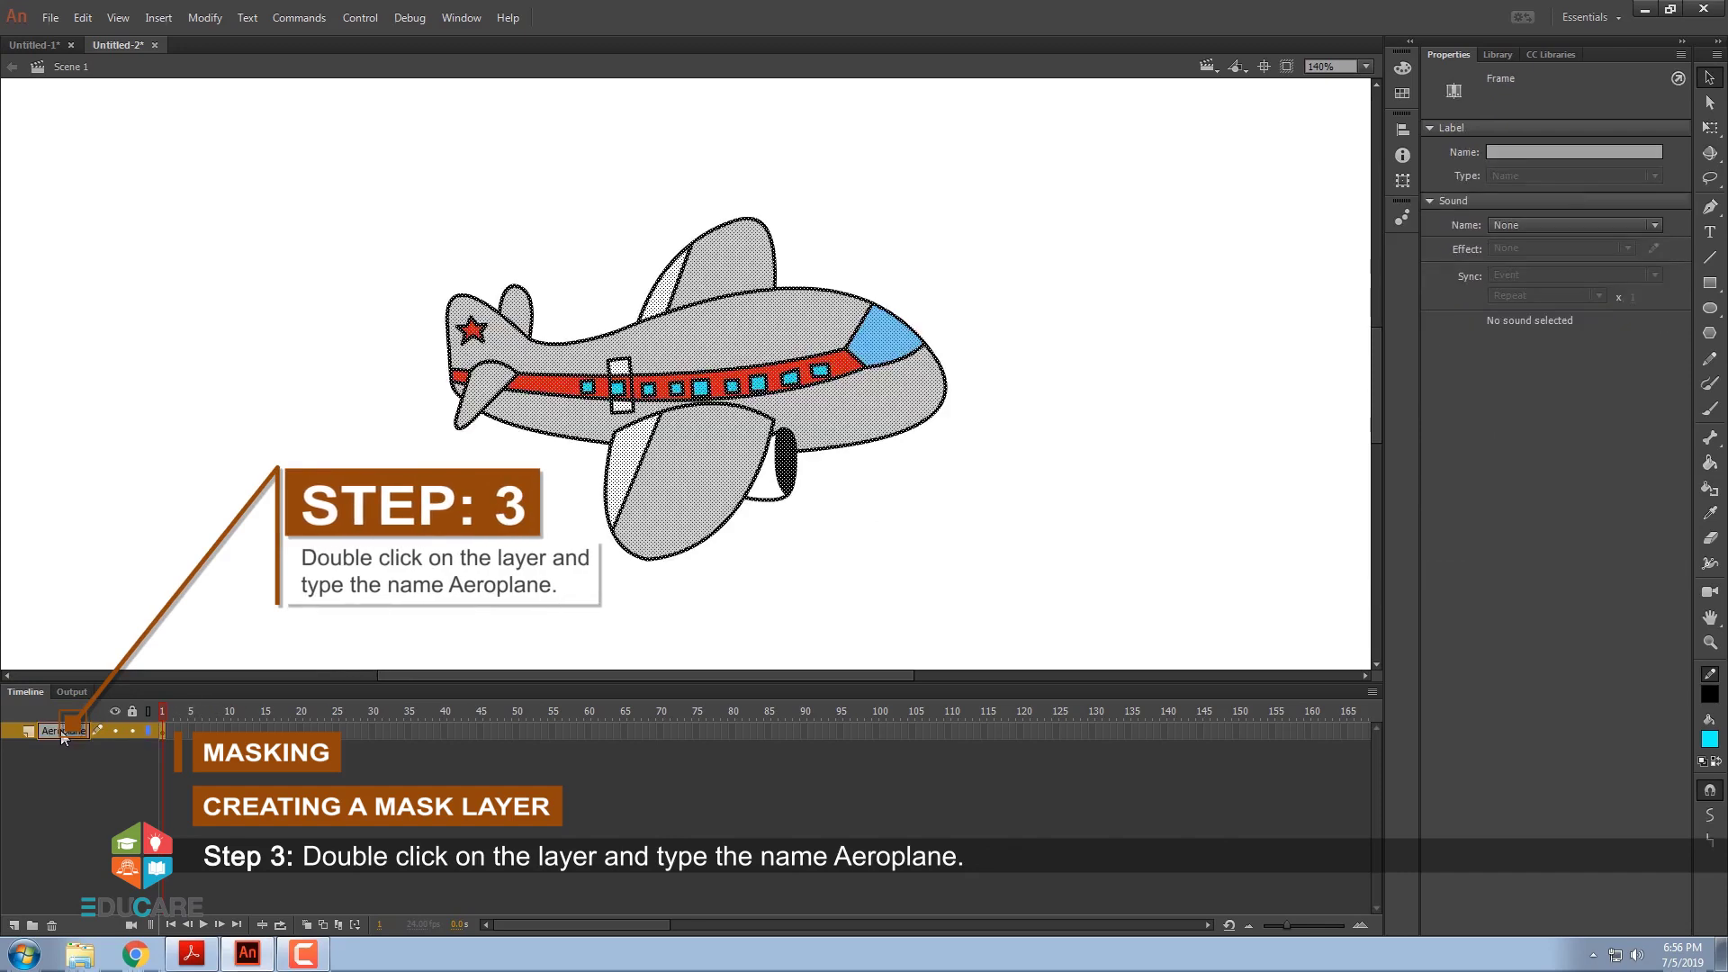
click(791, 536)
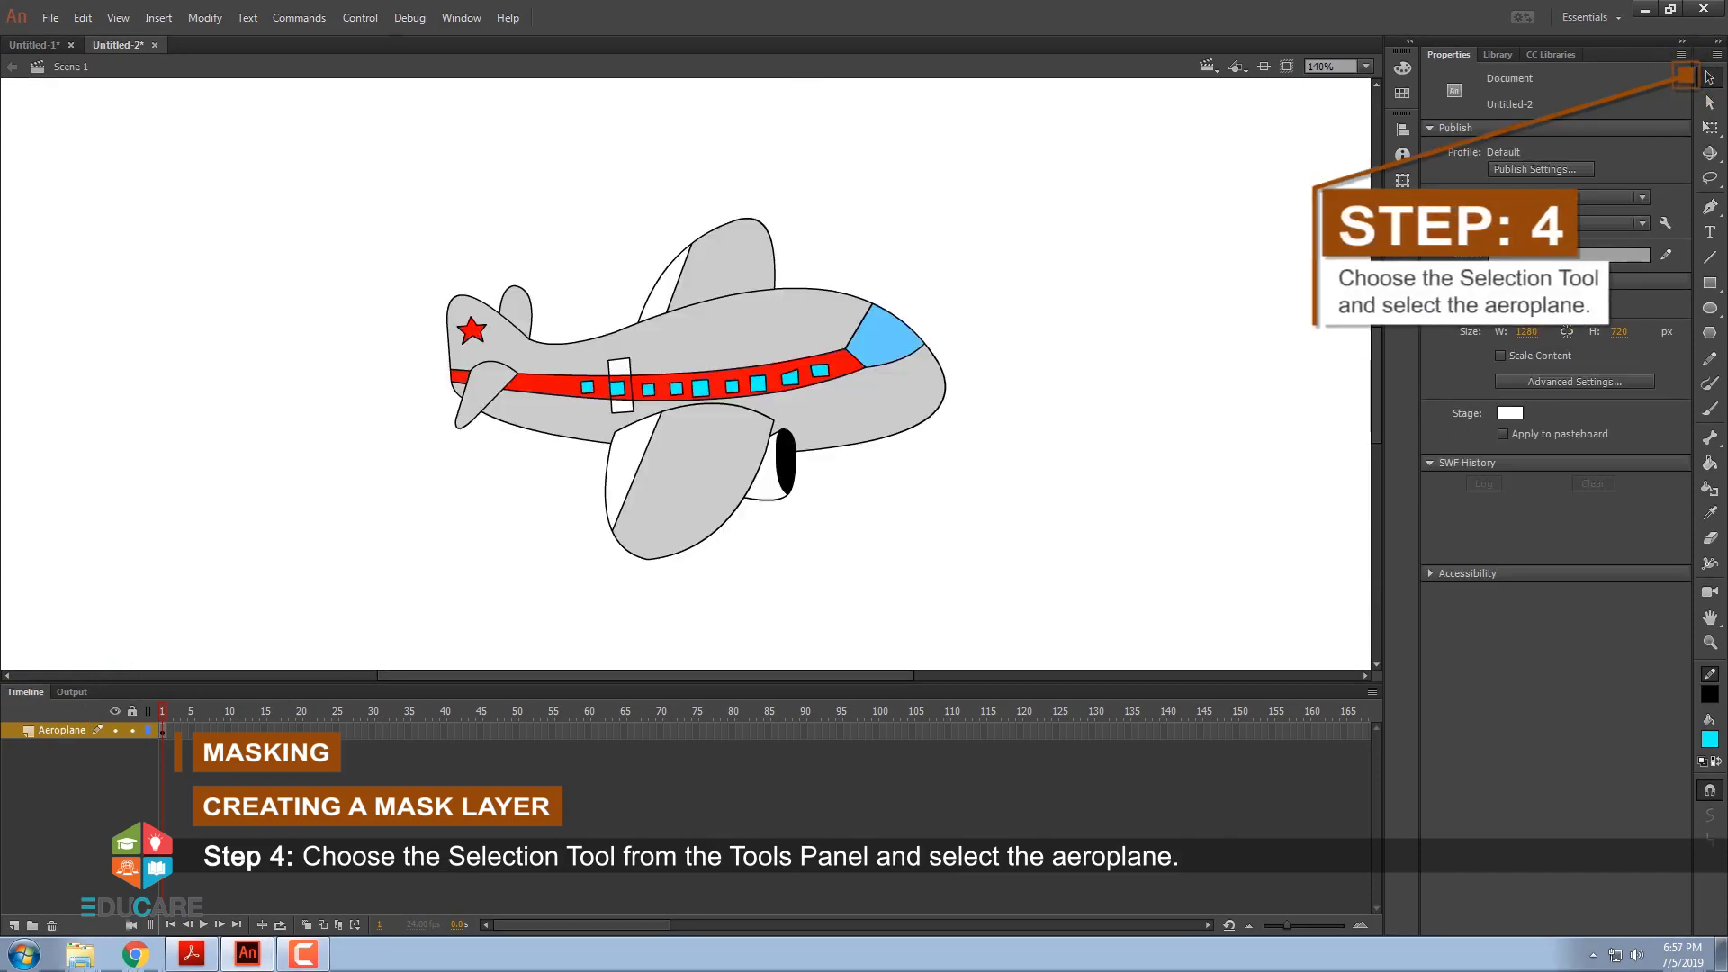
Select the whole aeroplane drawing and convert it to a graphic symbol named Aeroplane
click(1707, 132)
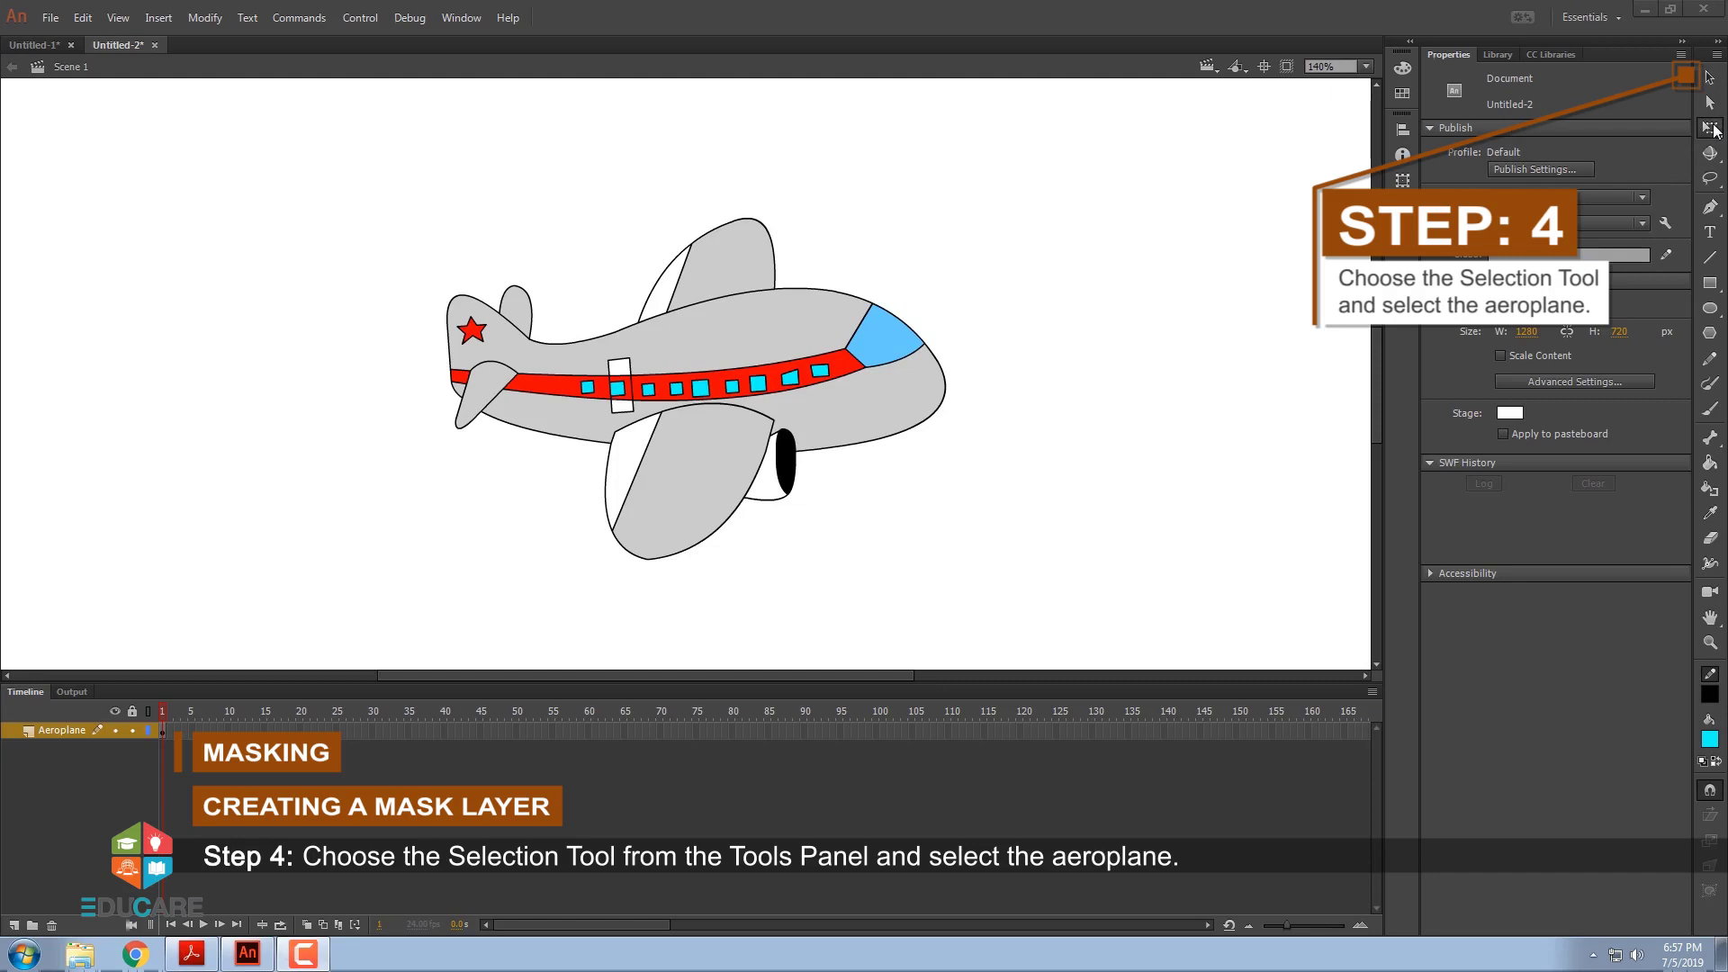
drag(361, 175, 1127, 622)
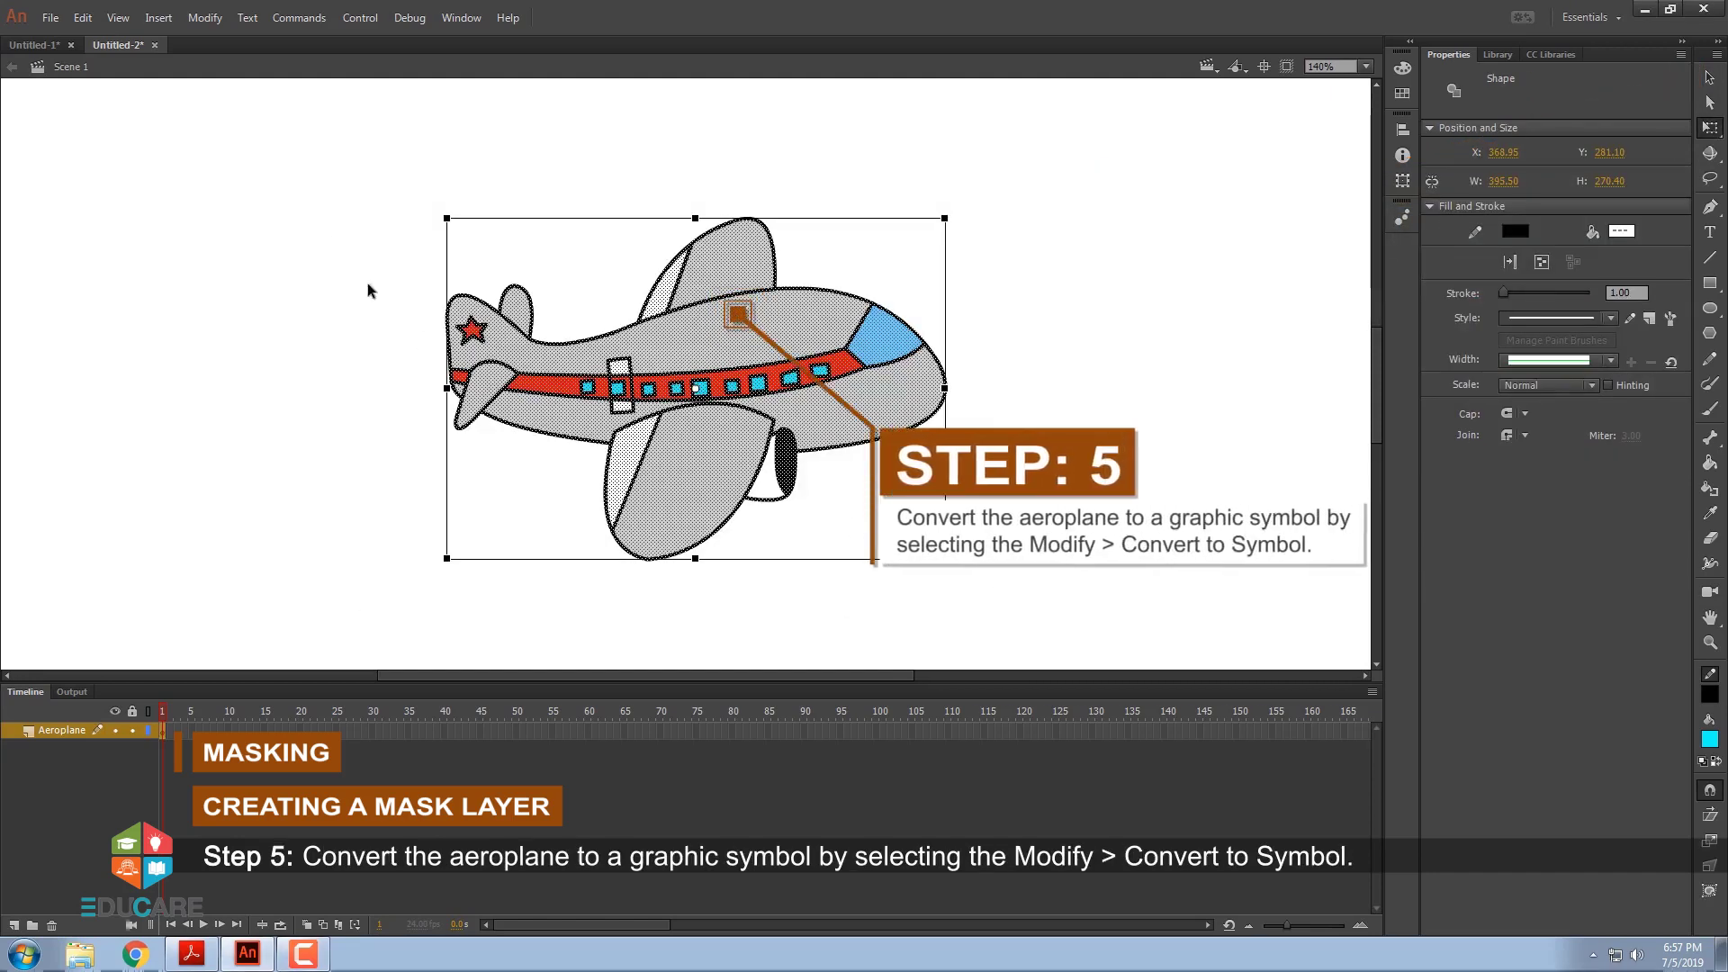
click(214, 20)
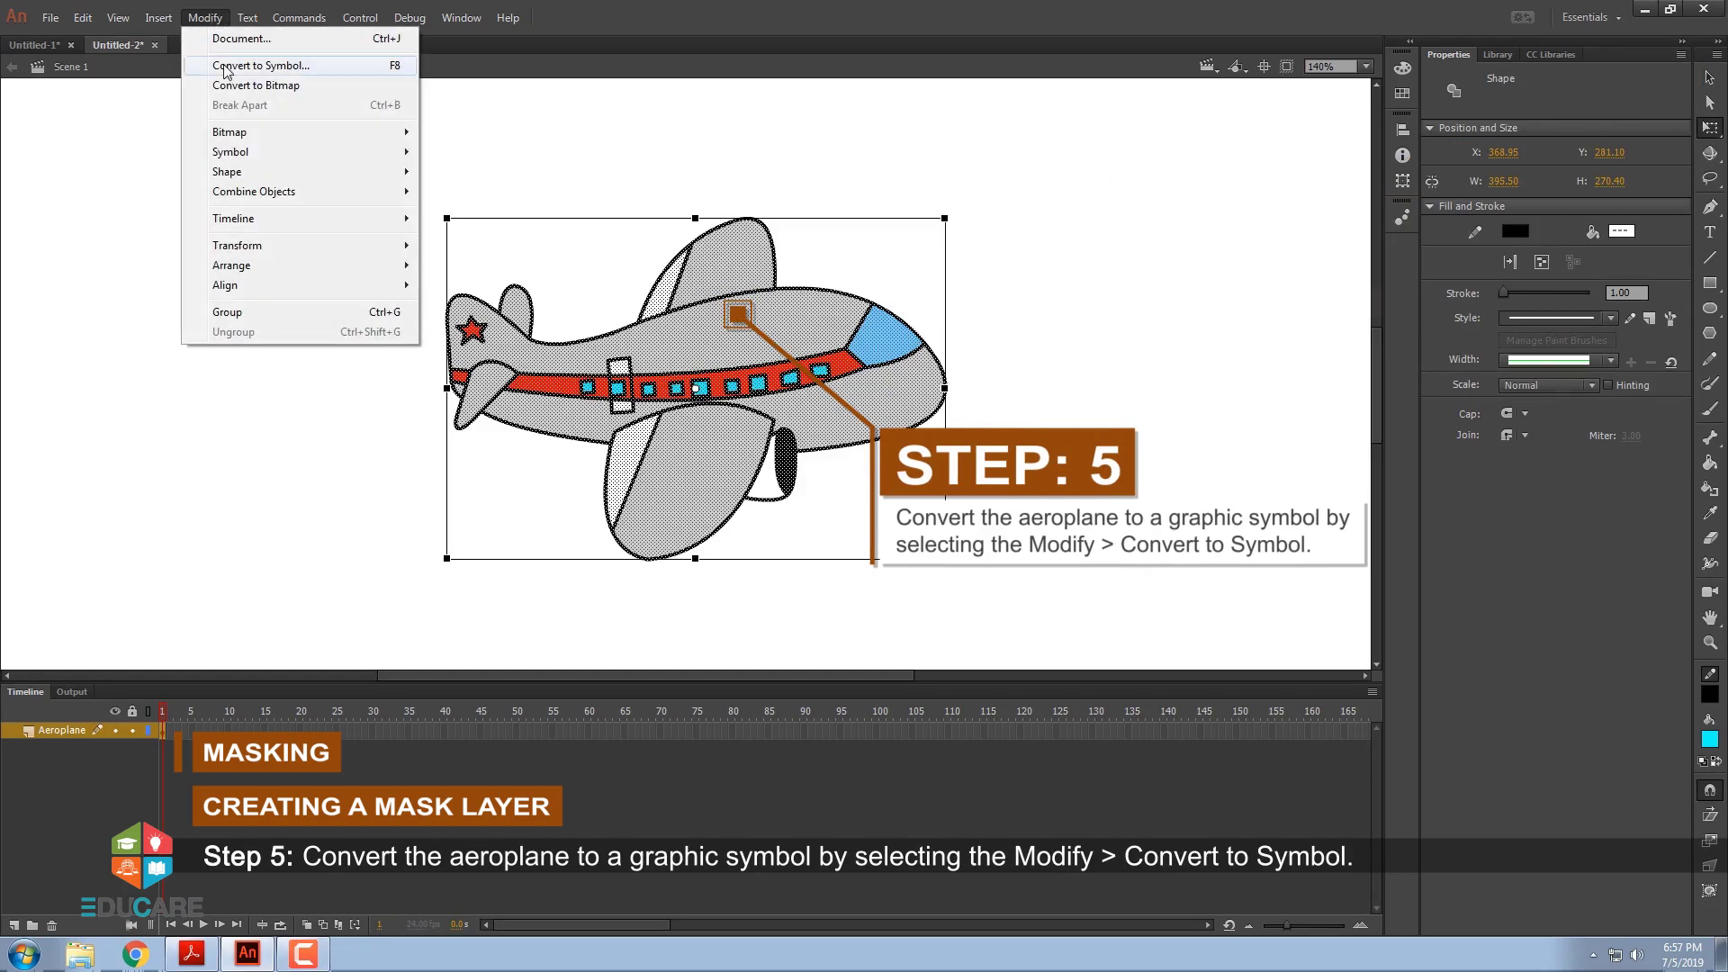
click(261, 66)
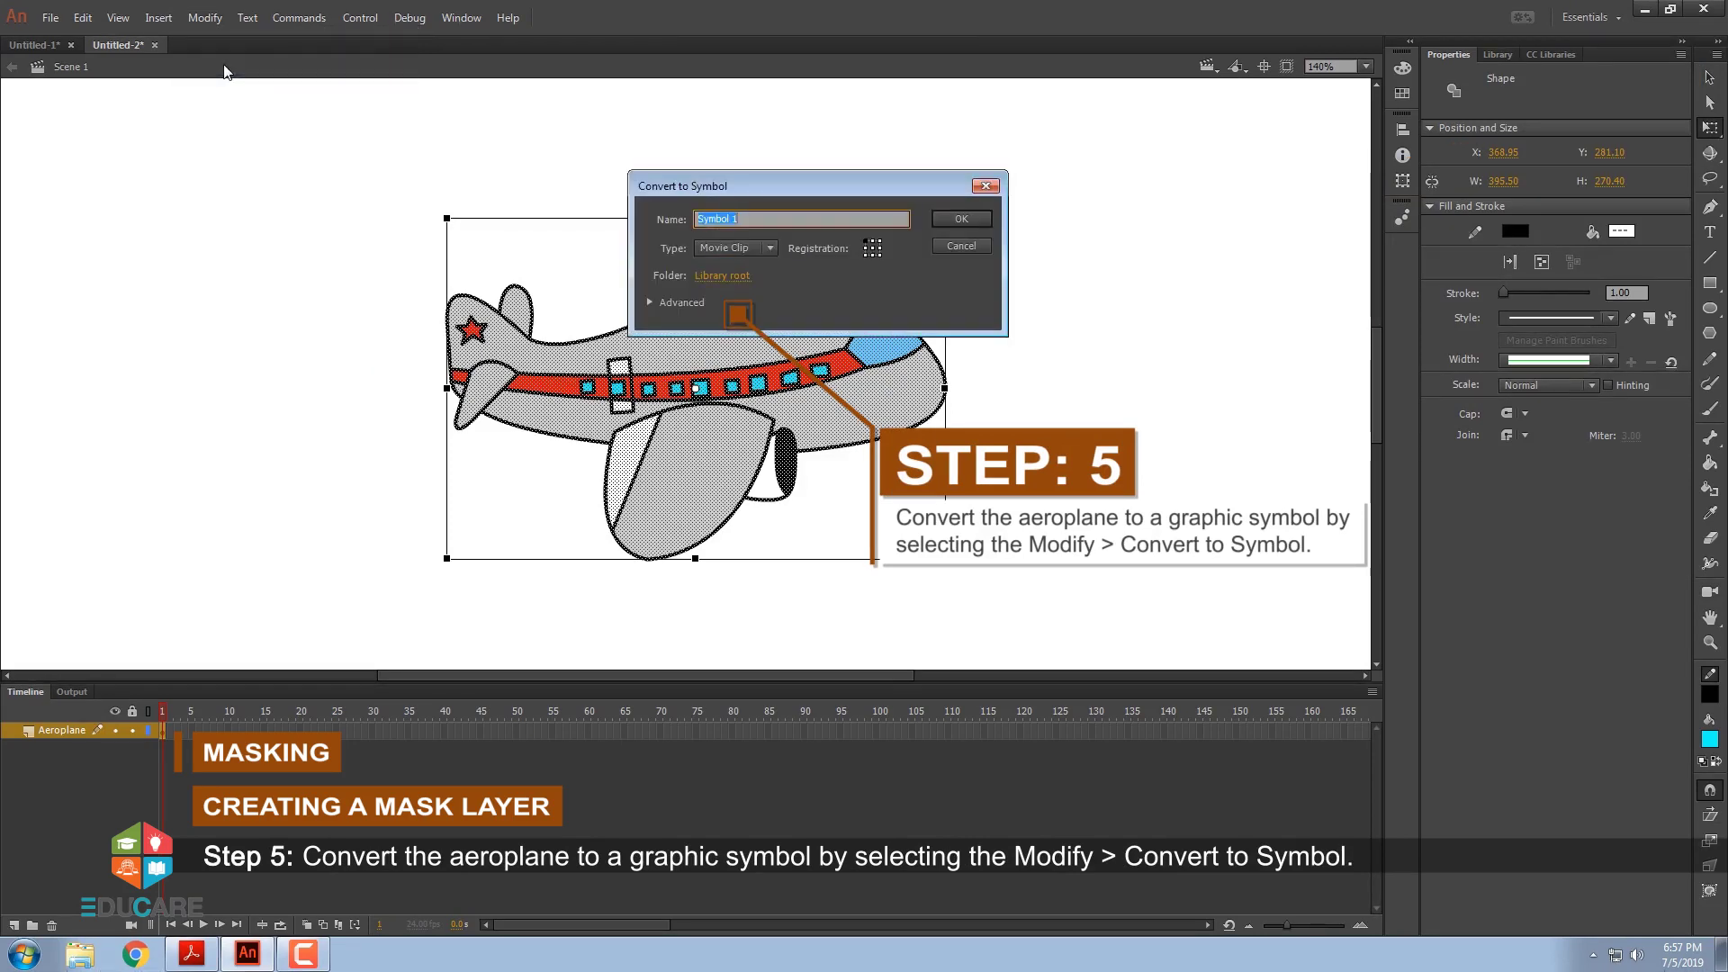
click(718, 249)
click(741, 308)
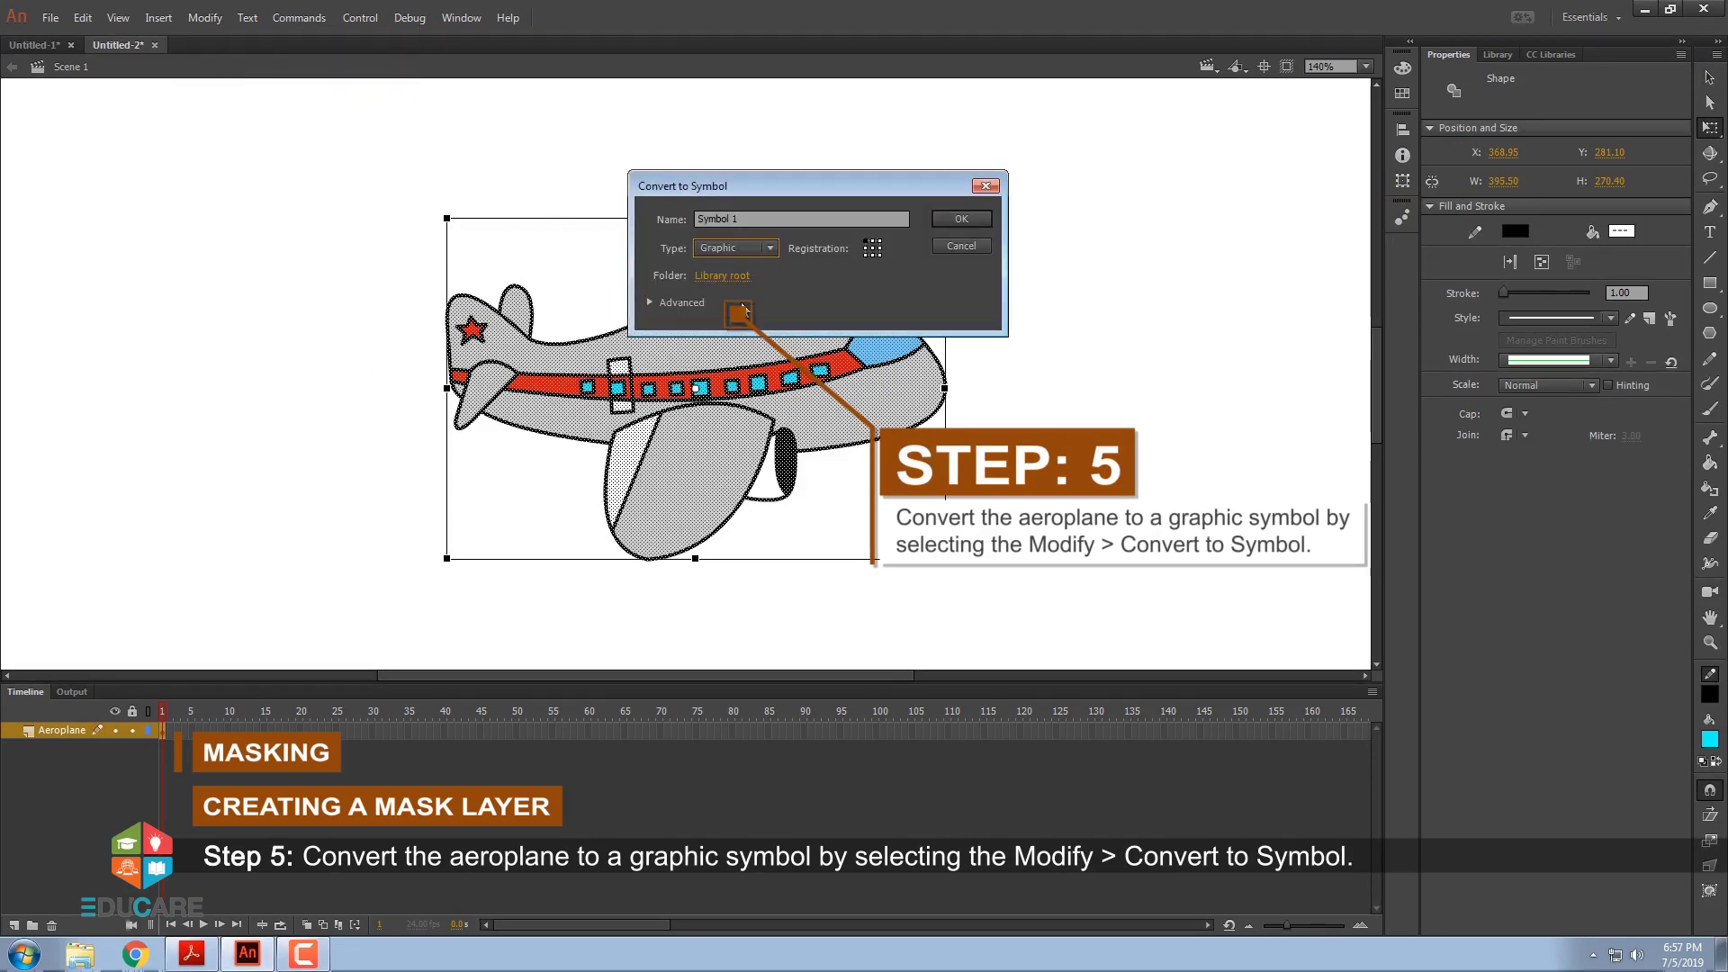
drag(819, 221, 677, 222)
text(Aeroplane)
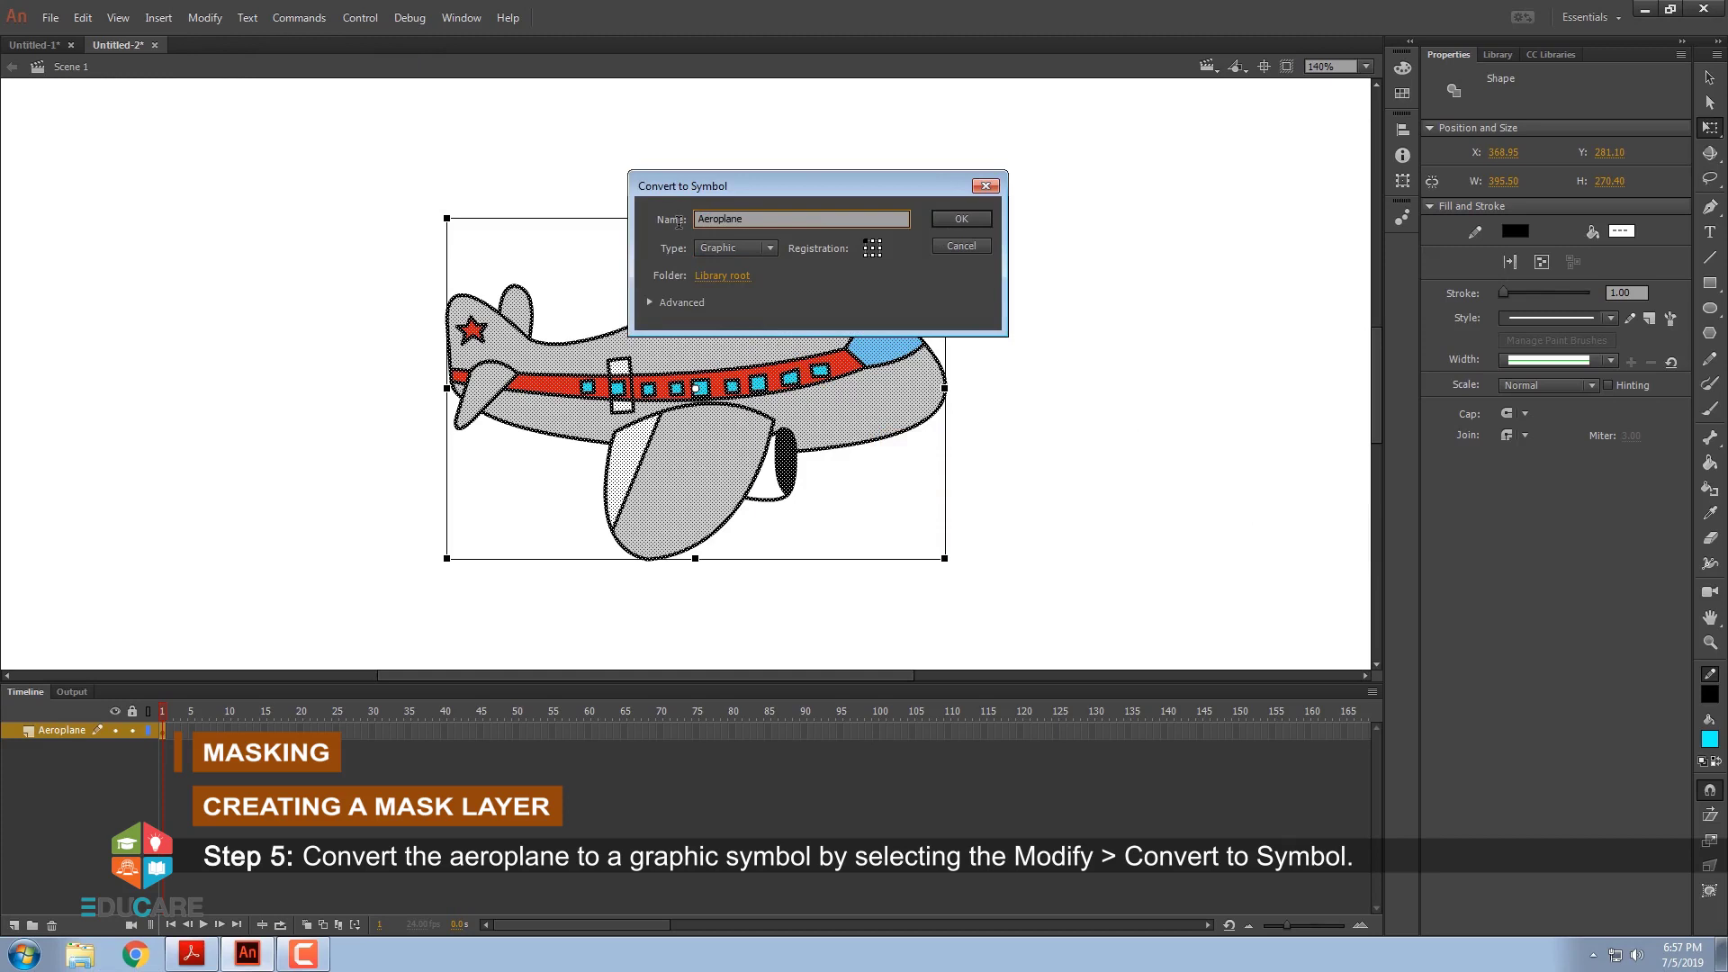
click(967, 222)
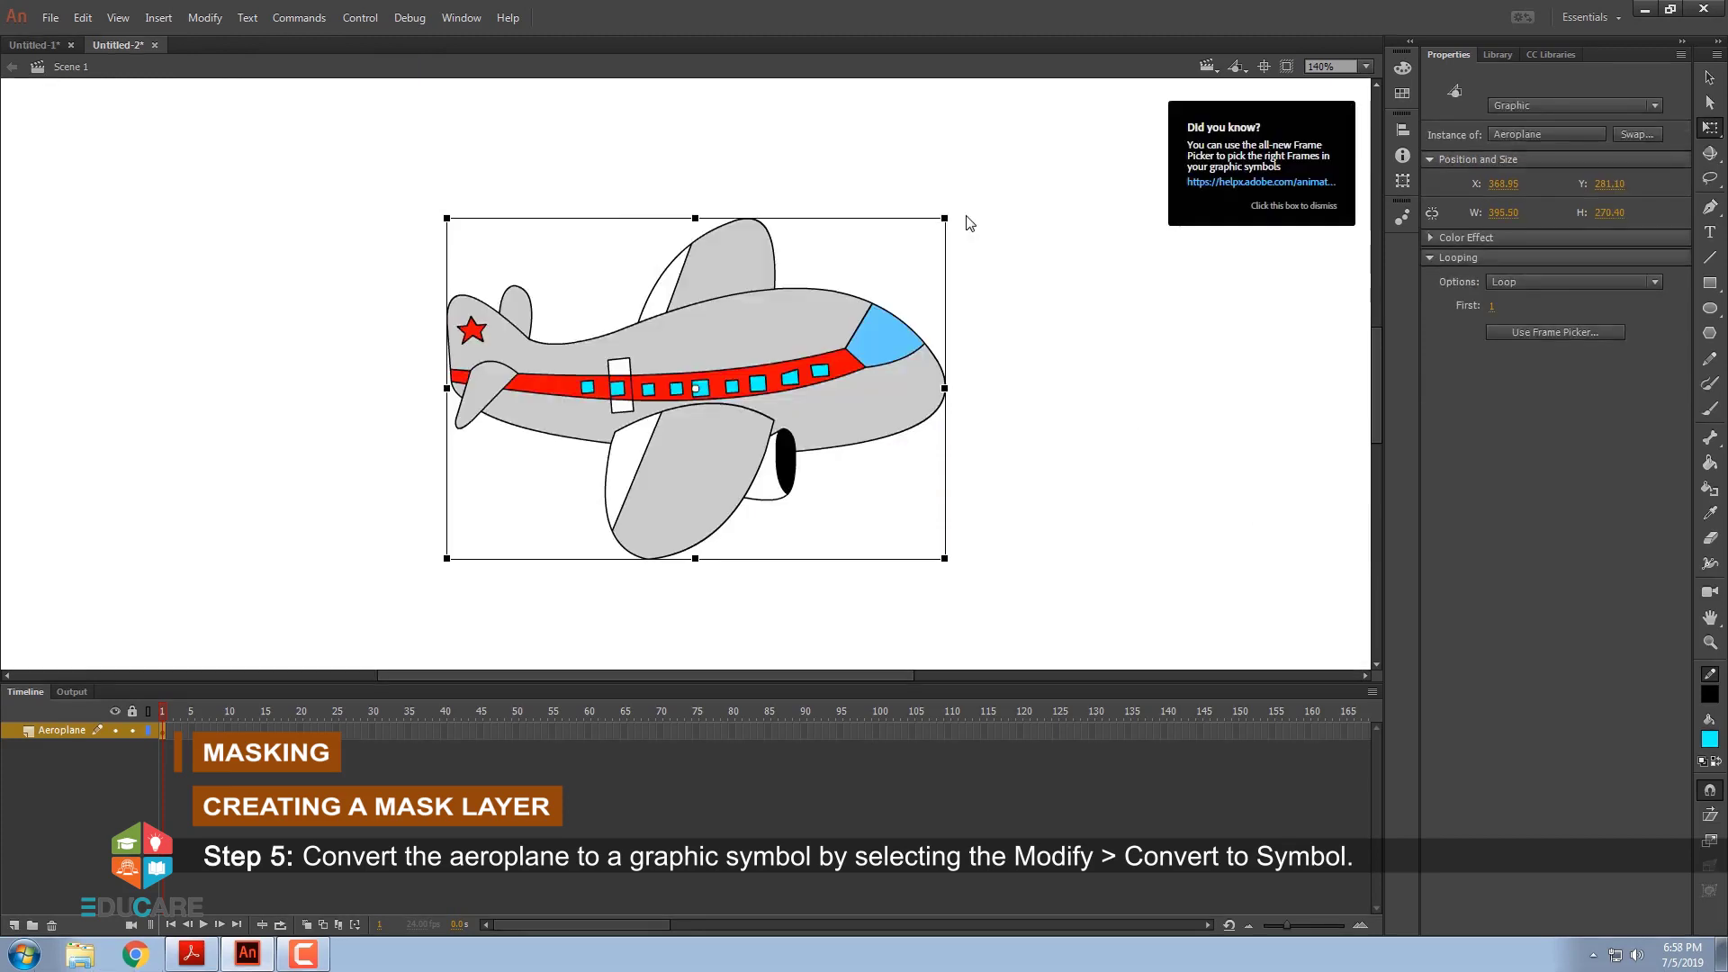
Move the aeroplane symbol to the lower-left corner of the stage, at about X 46, Y 438
click(990, 403)
click(803, 427)
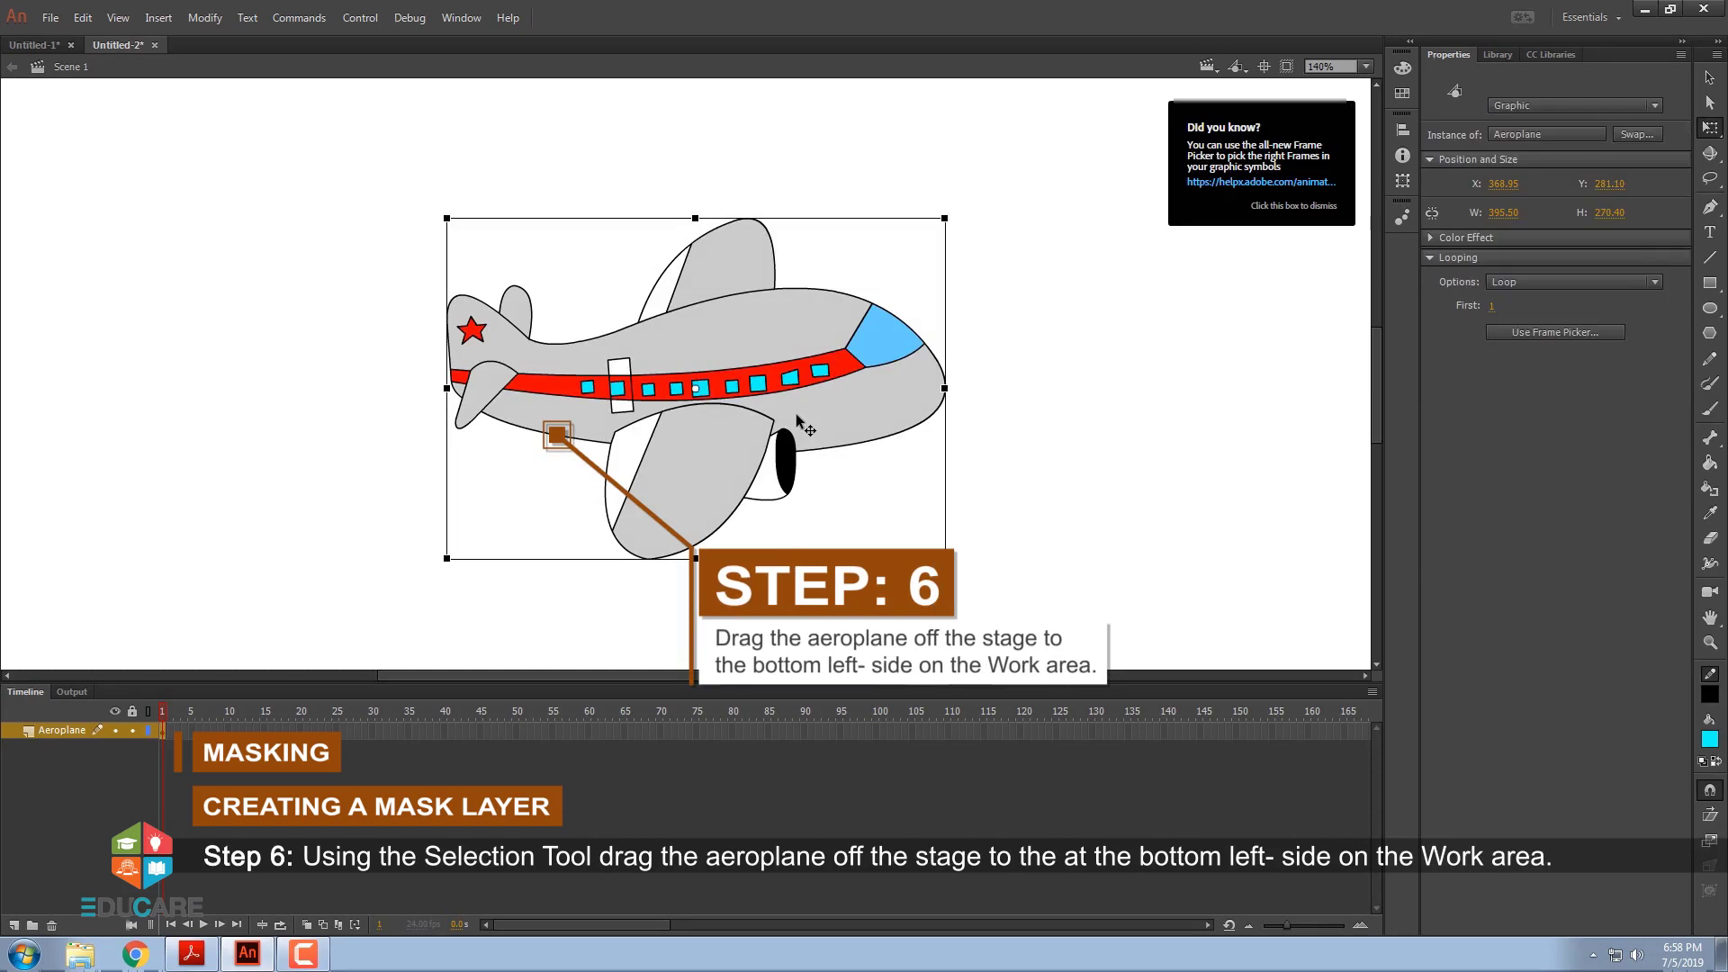
key(ctrl+minus)
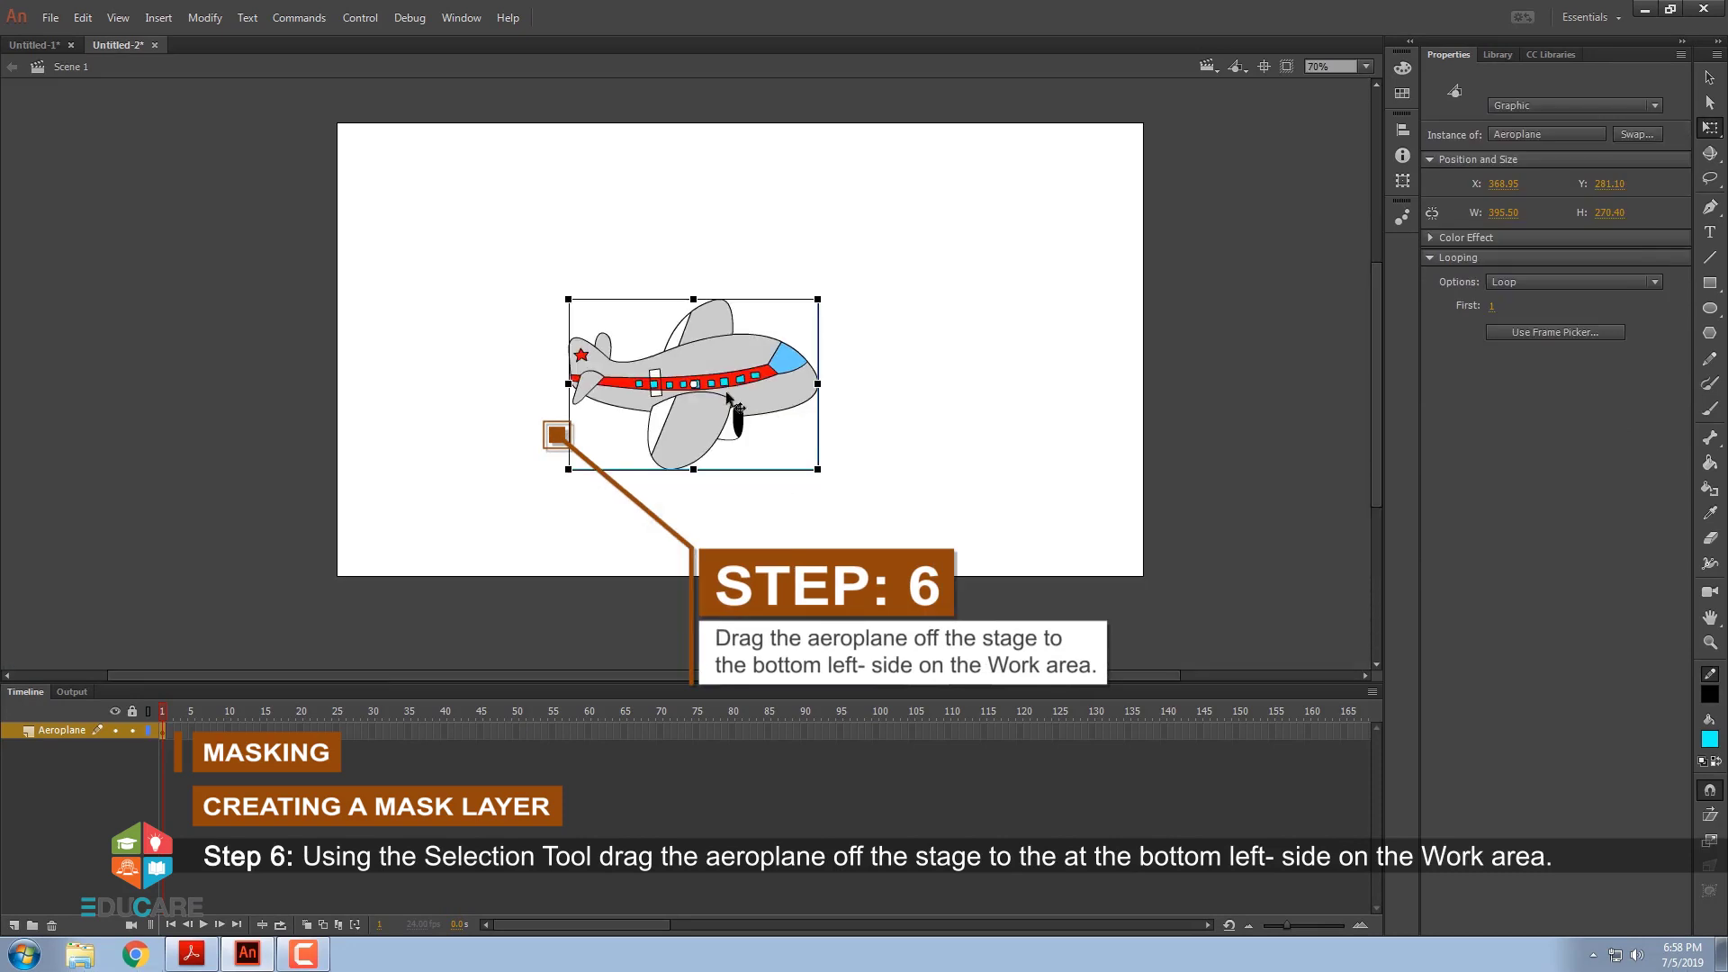
drag(710, 397, 519, 489)
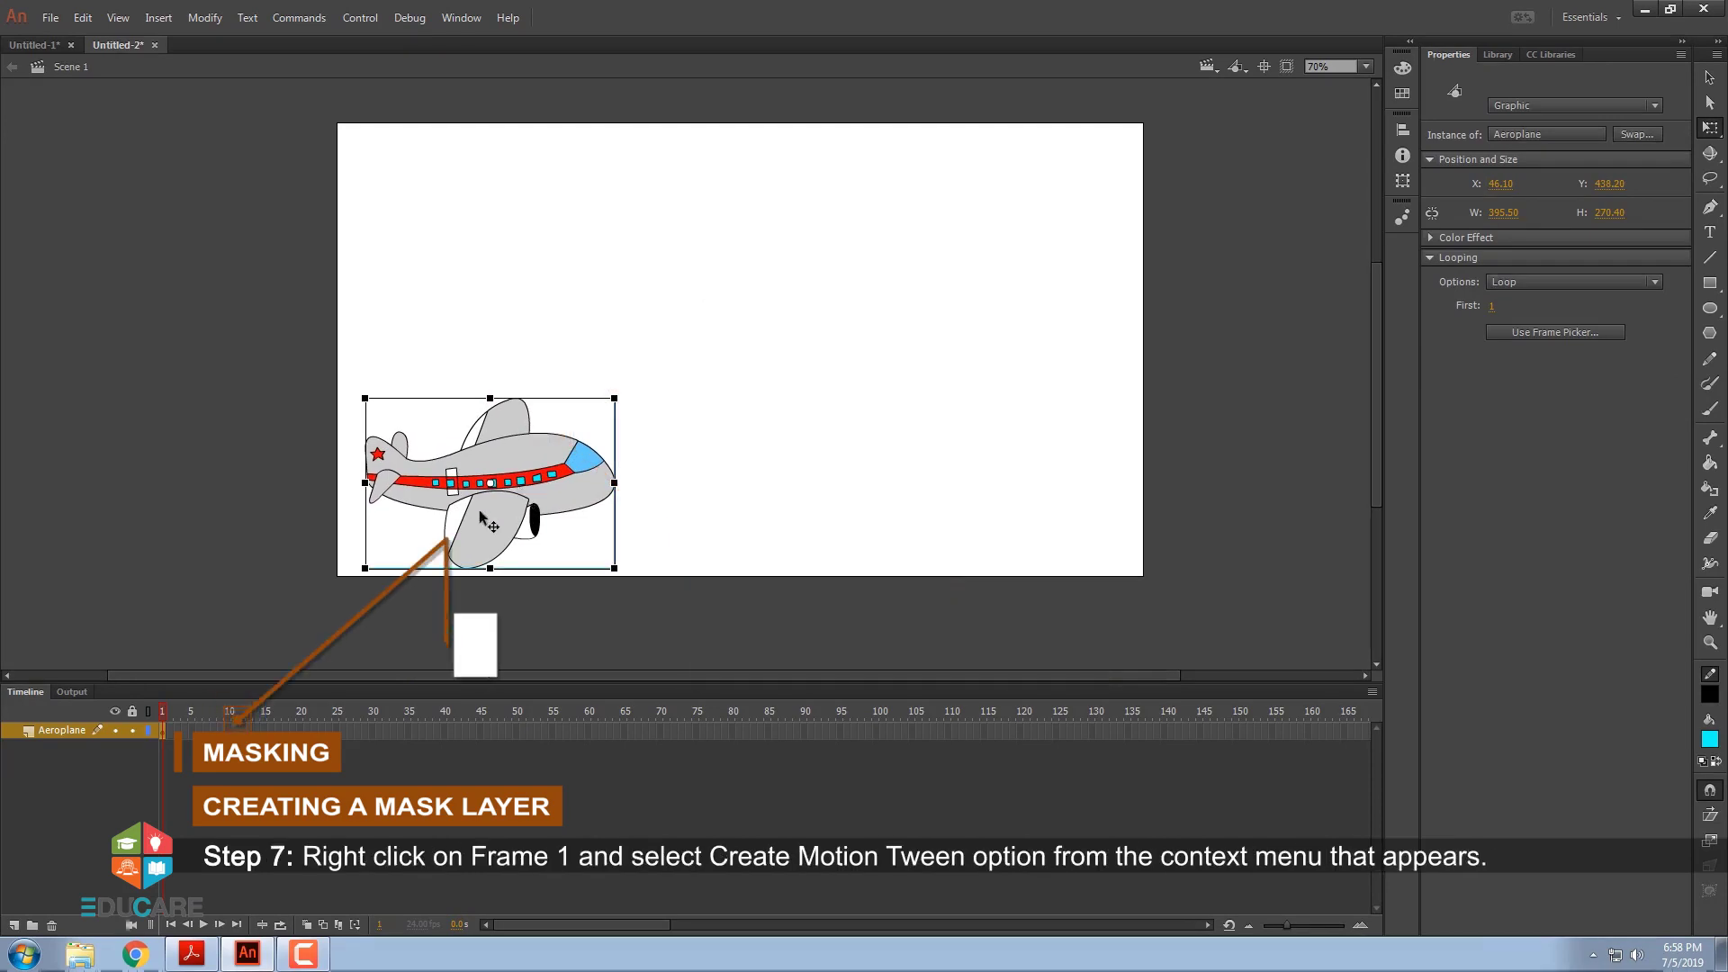
Create a motion tween from frame 1 and, at frame 24, move the aeroplane to the stage's upper-right corner, about X 833, Y 27
right_click(164, 733)
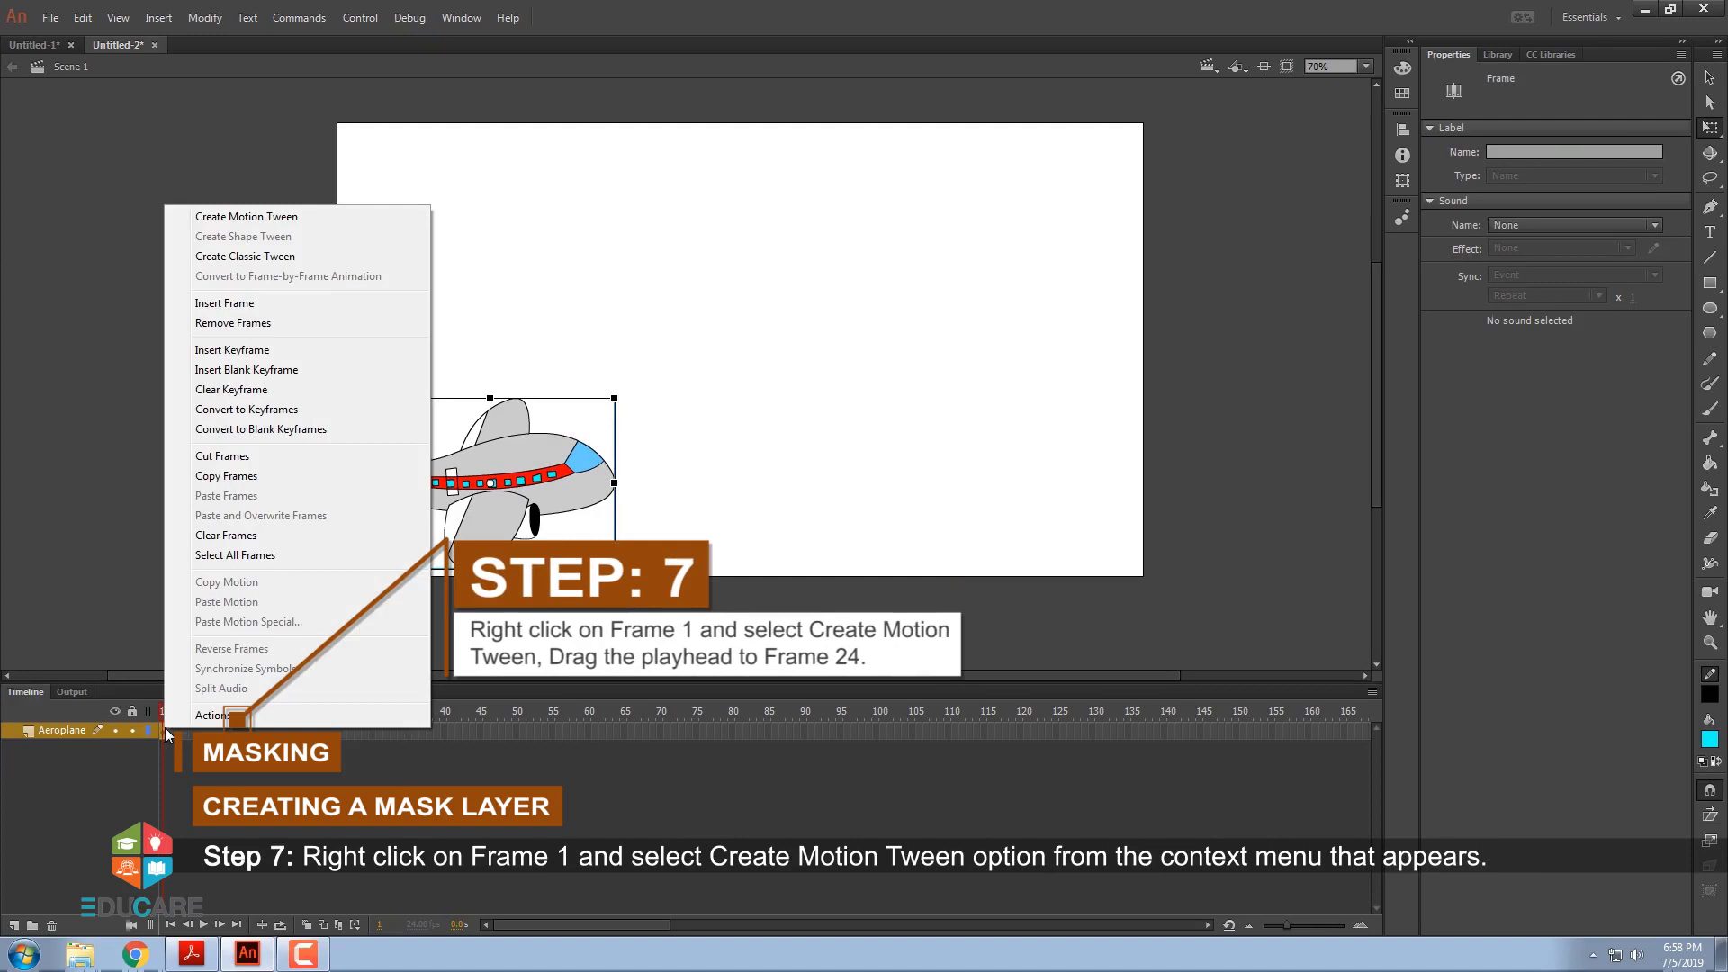
click(227, 217)
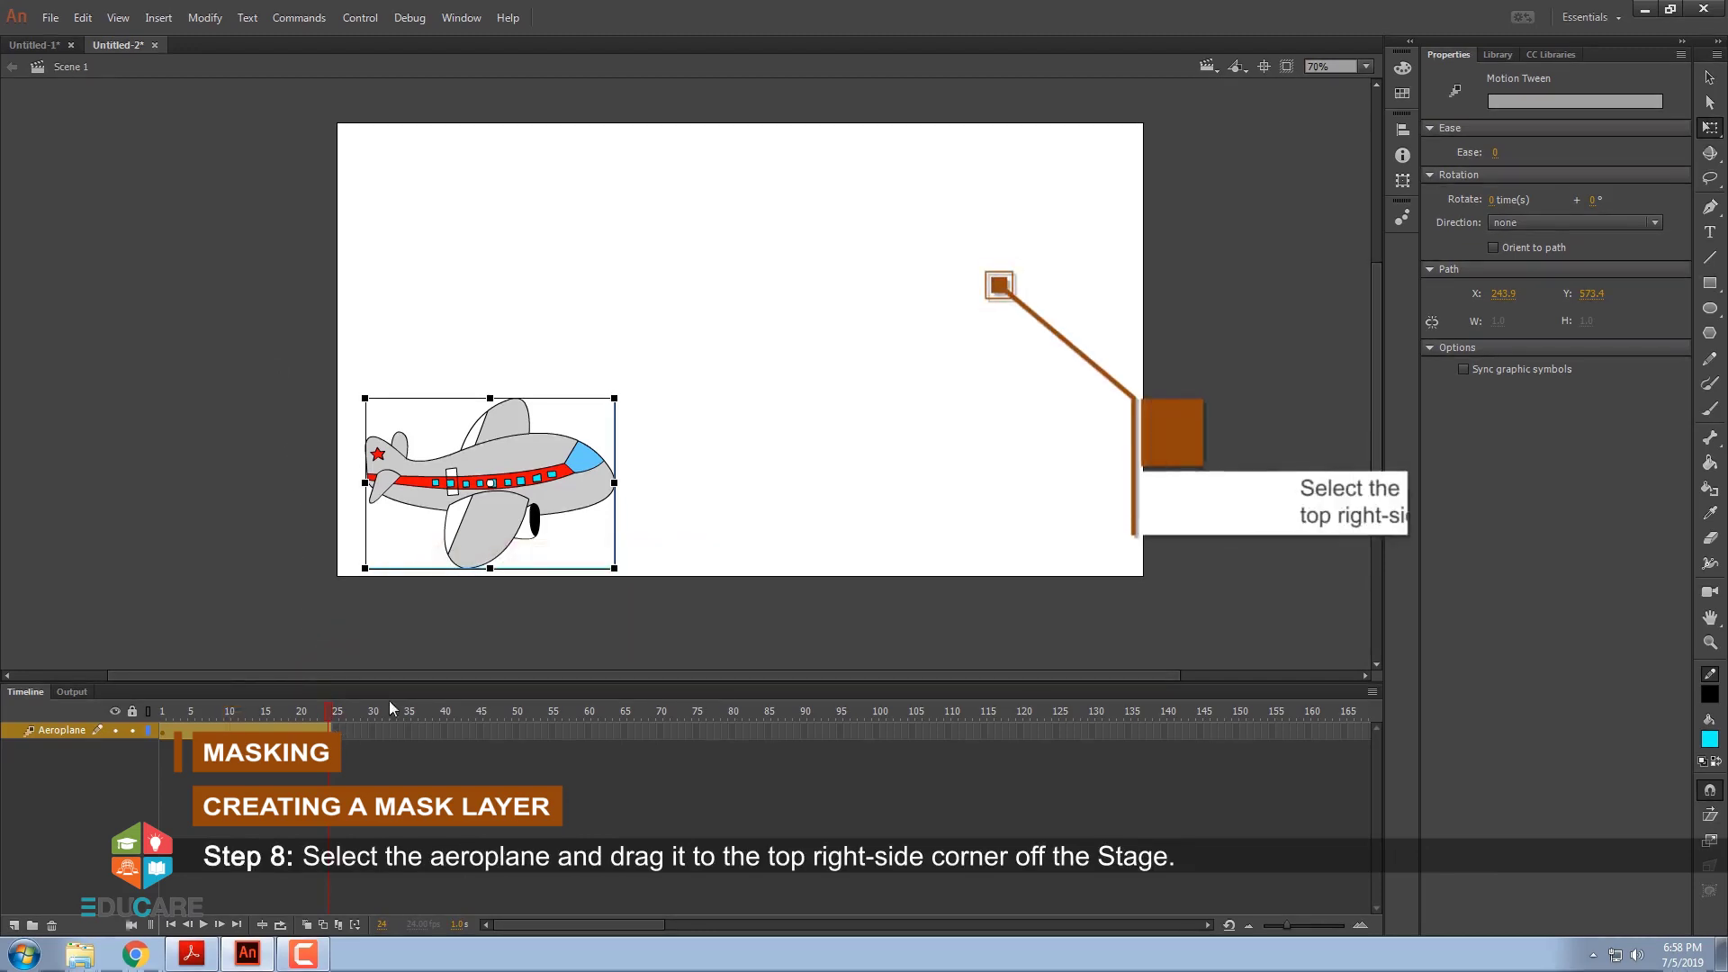
drag(535, 457, 1027, 183)
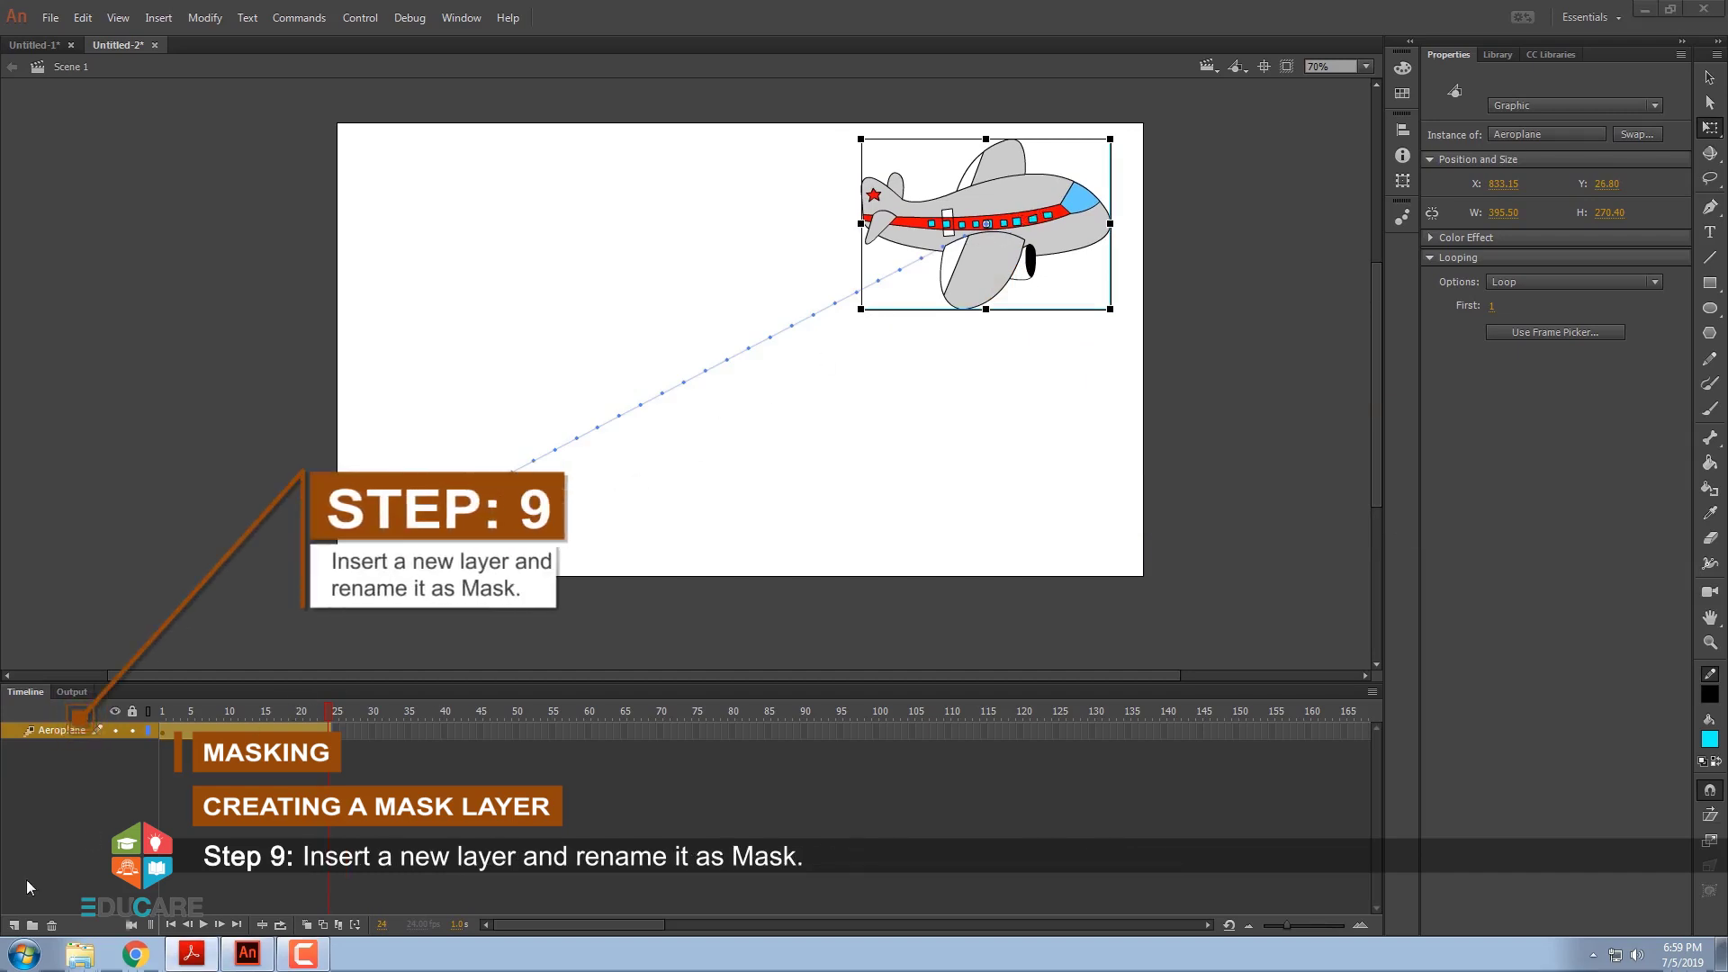
Insert a new layer above the Aeroplane layer and rename it Mask
click(14, 926)
double_click(50, 729)
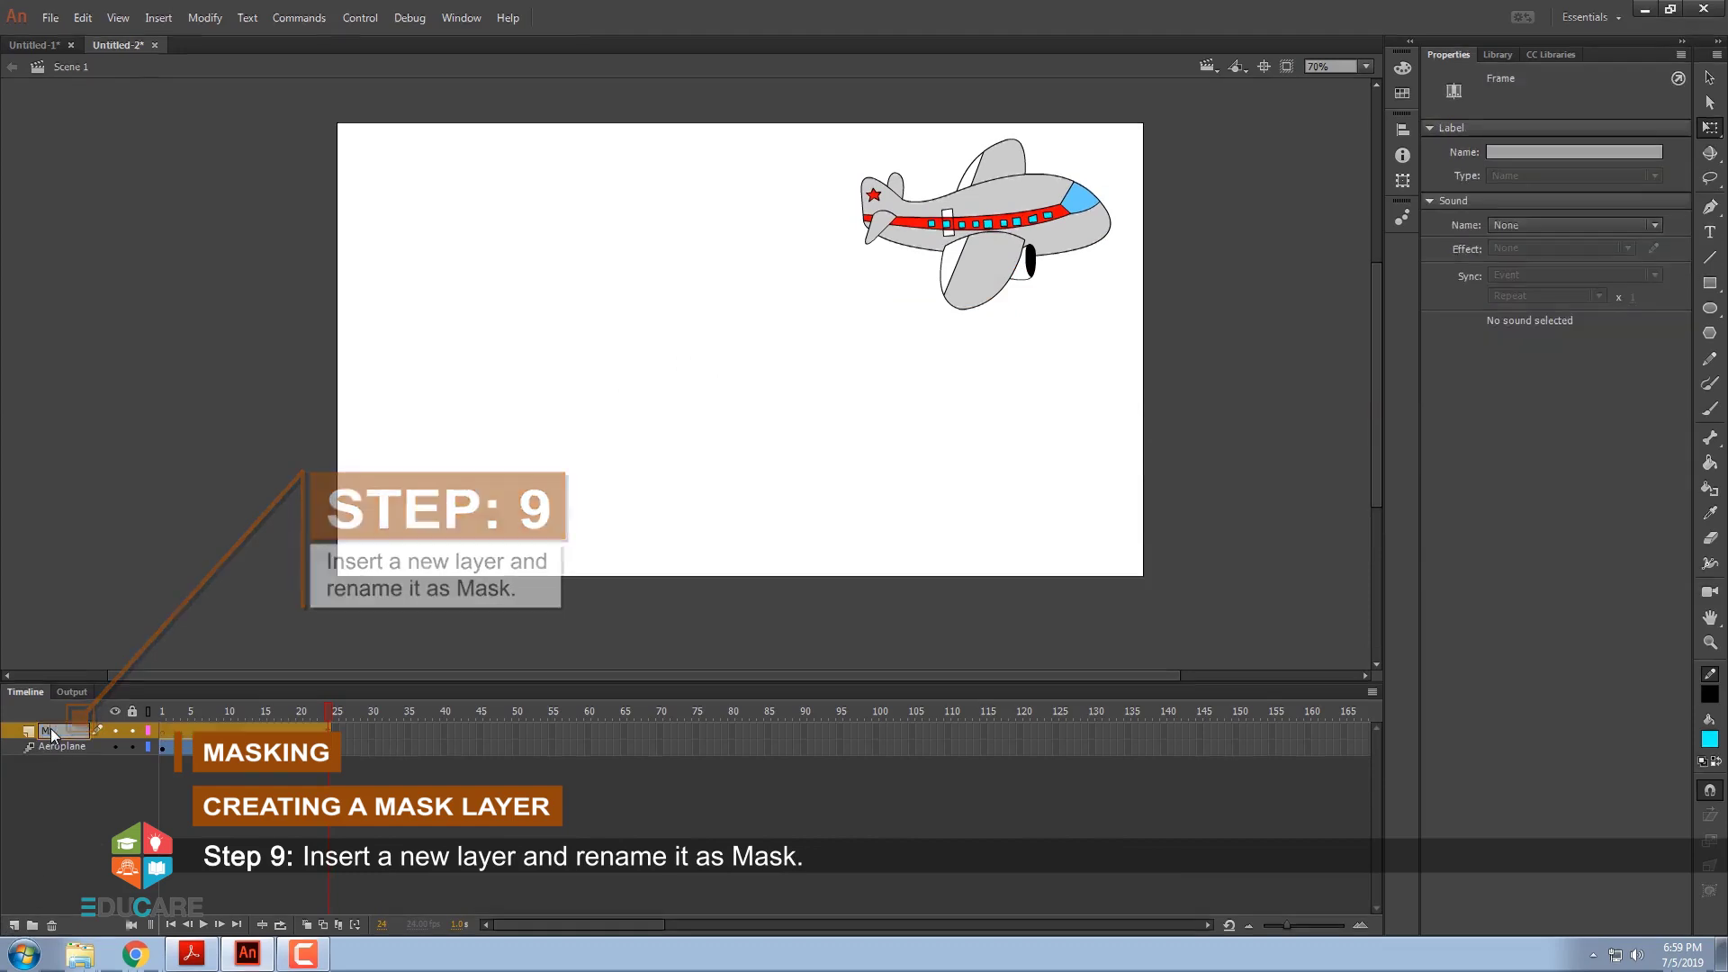
text(Mask)
click(67, 774)
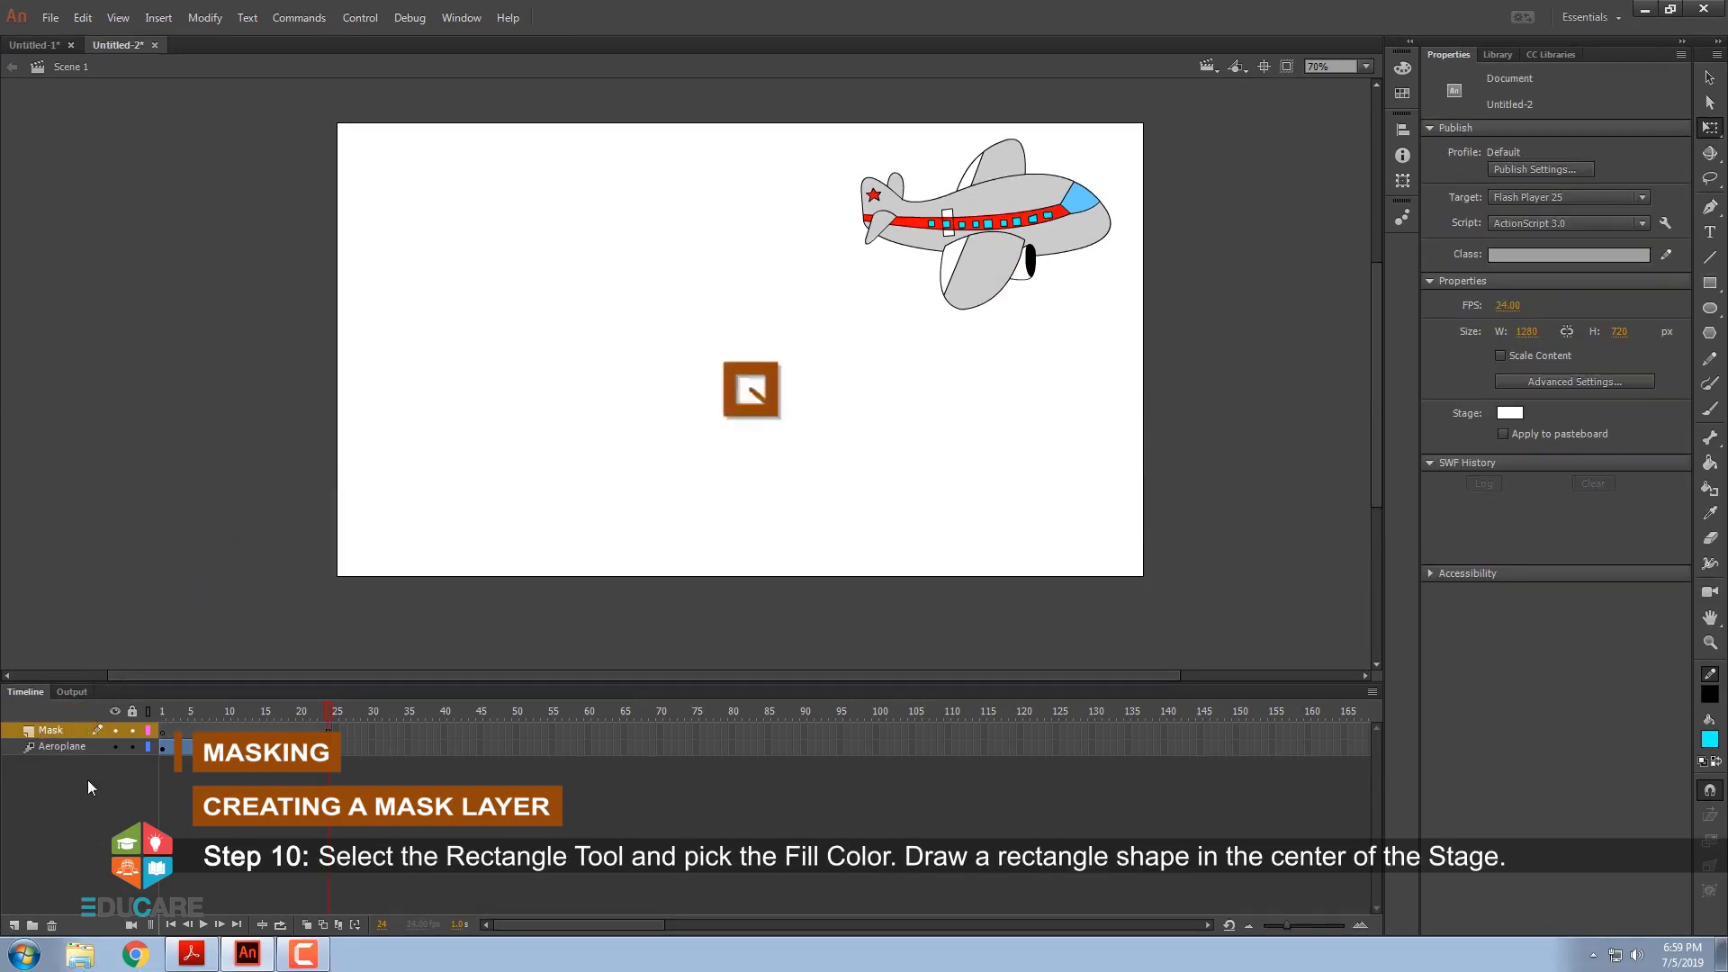
Draw a blue-filled rectangle on the Mask layer near the centre of the stage, wider than the aeroplane
click(1709, 284)
click(1621, 154)
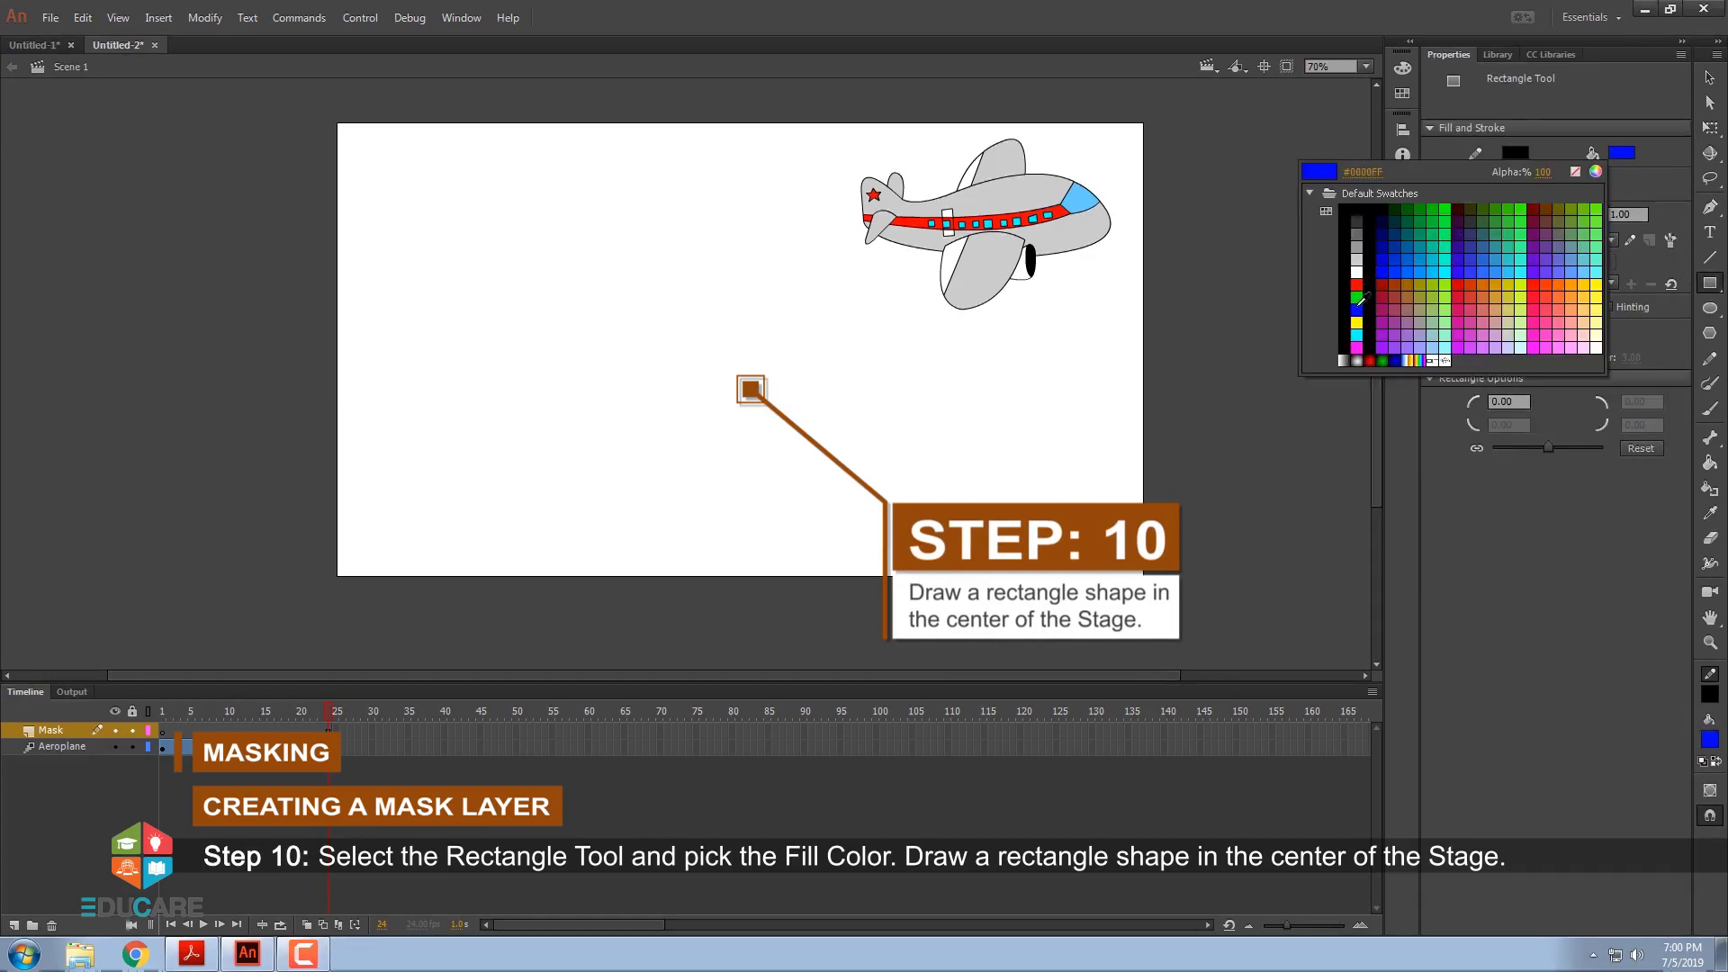
click(1358, 306)
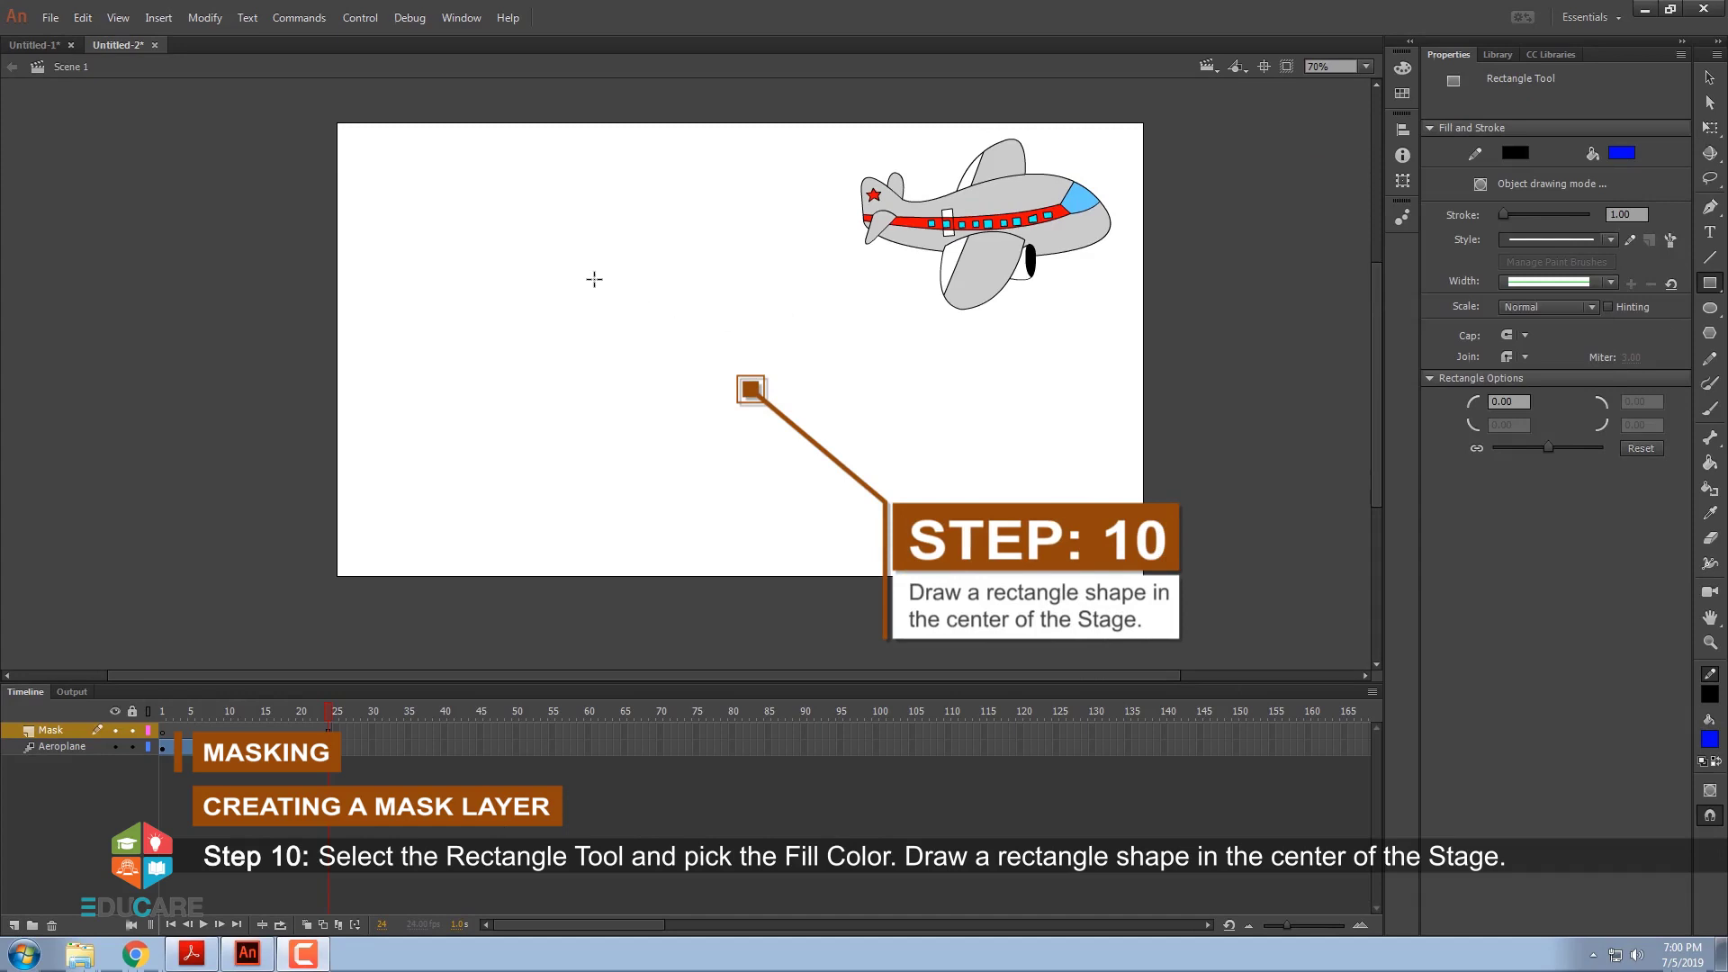
mouse_move(568, 203)
mouse_down()
mouse_move(689, 390)
mouse_move(853, 434)
mouse_move(859, 474)
mouse_up()
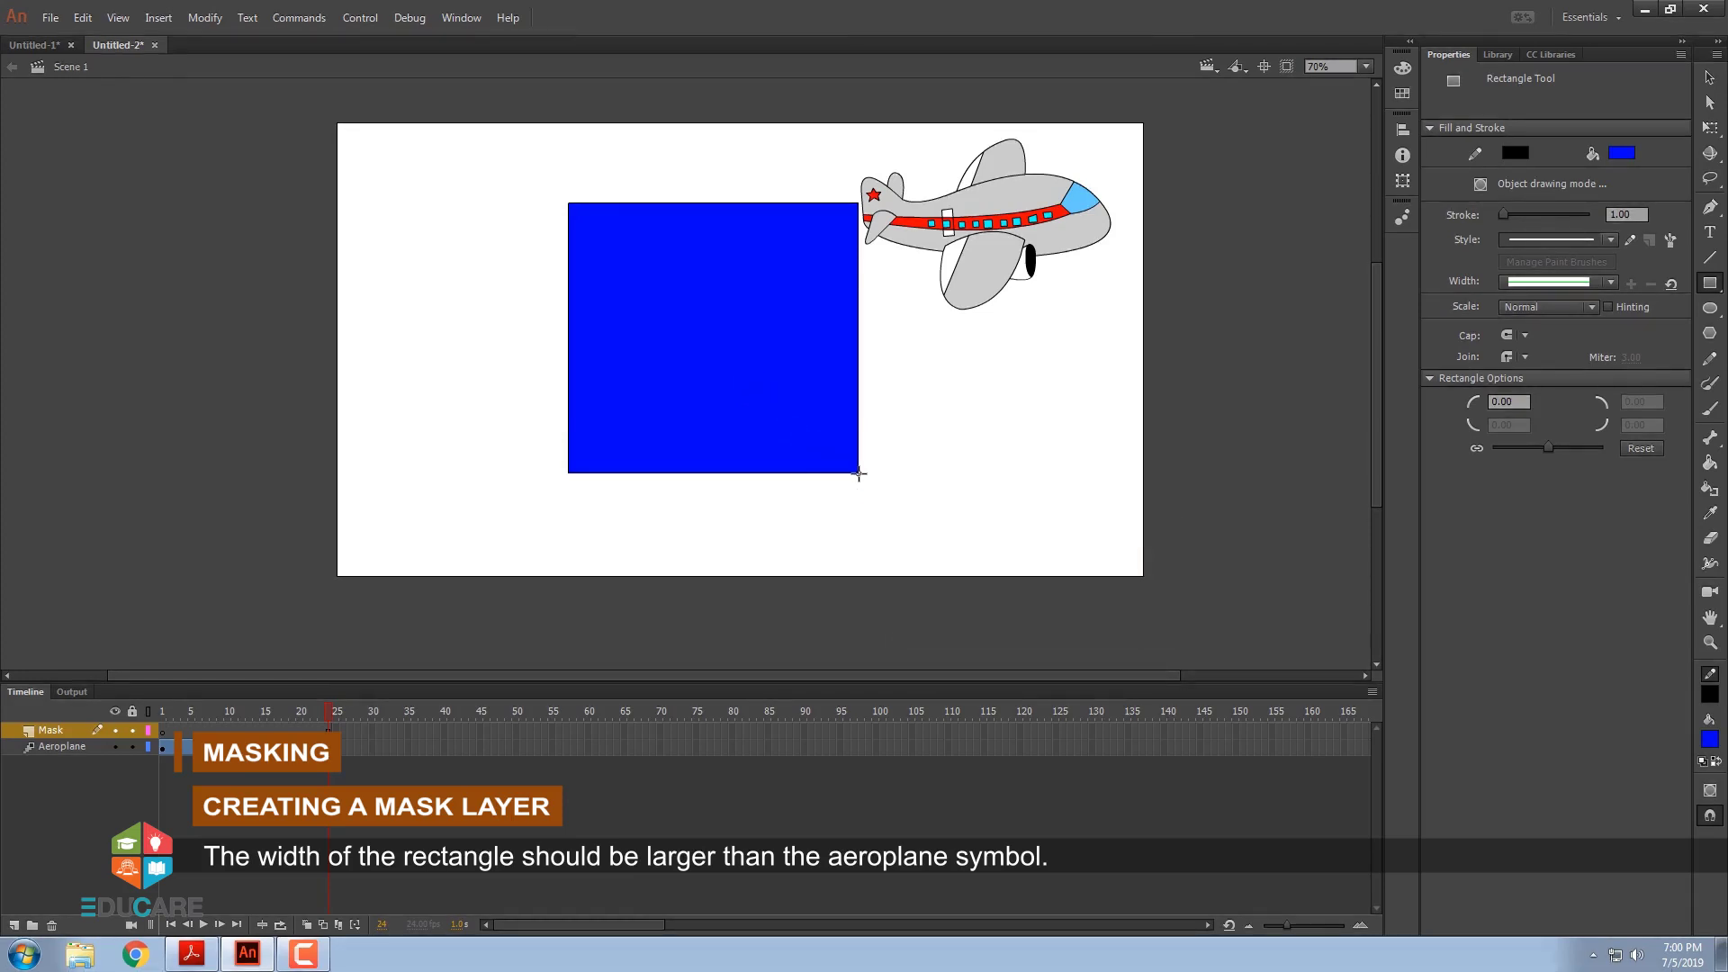
Convert the Mask layer into a mask for the Aeroplane layer
click(52, 736)
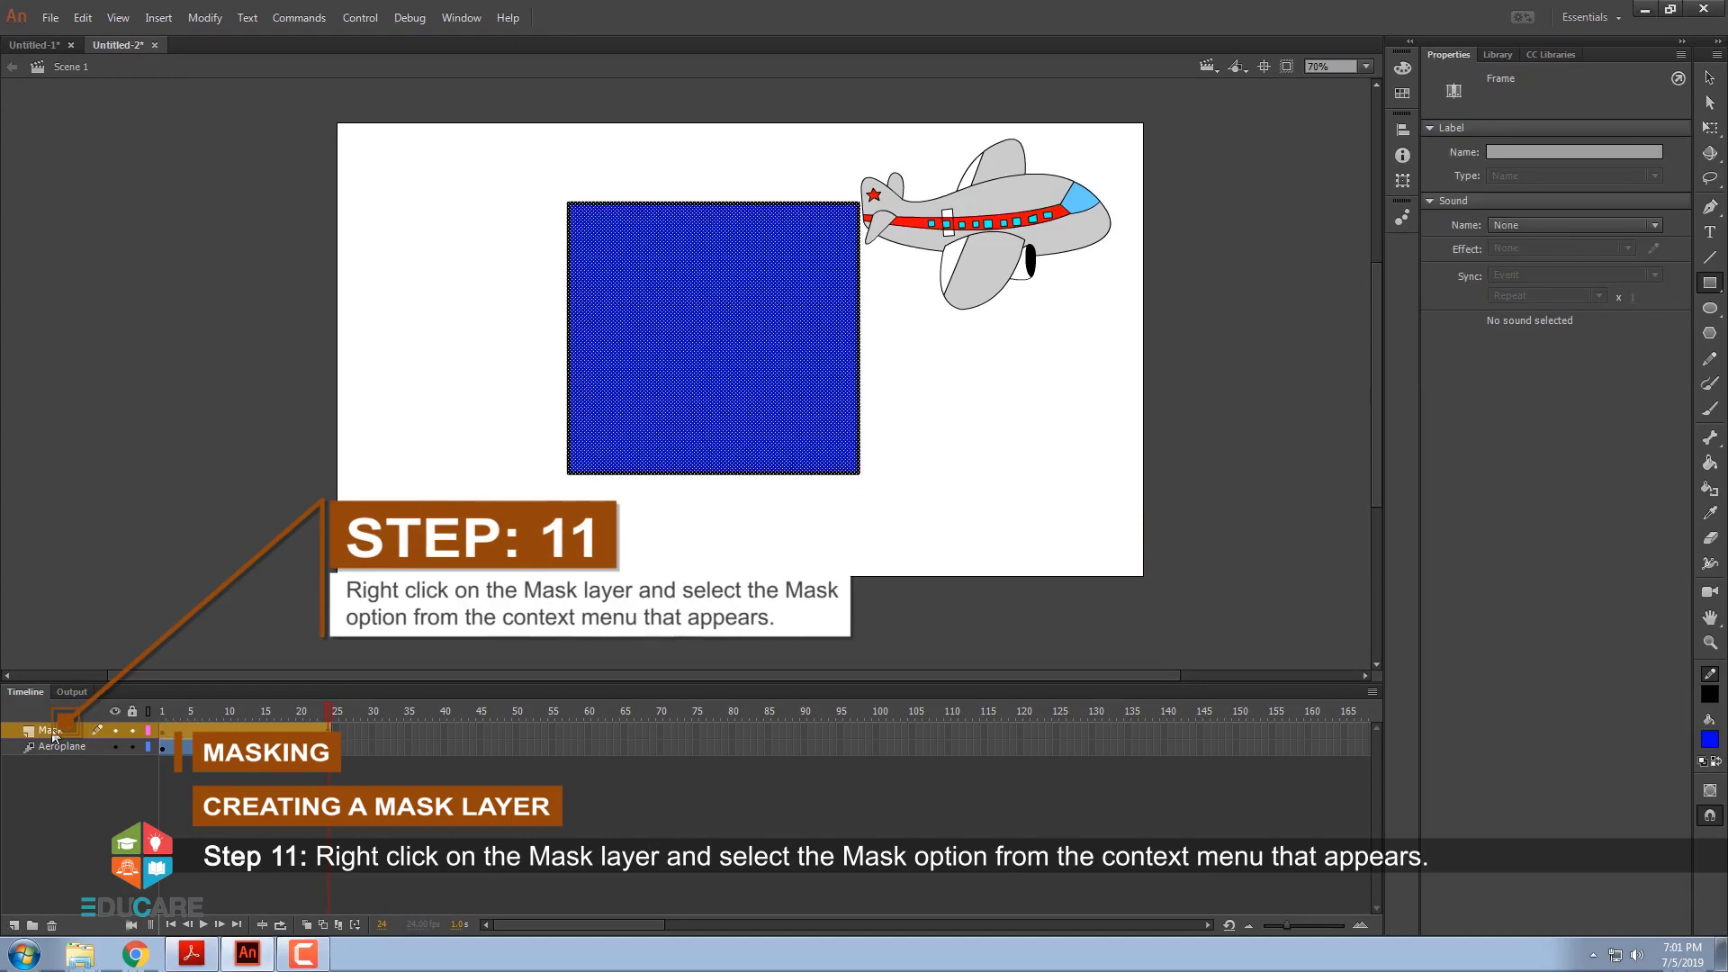
right_click(53, 736)
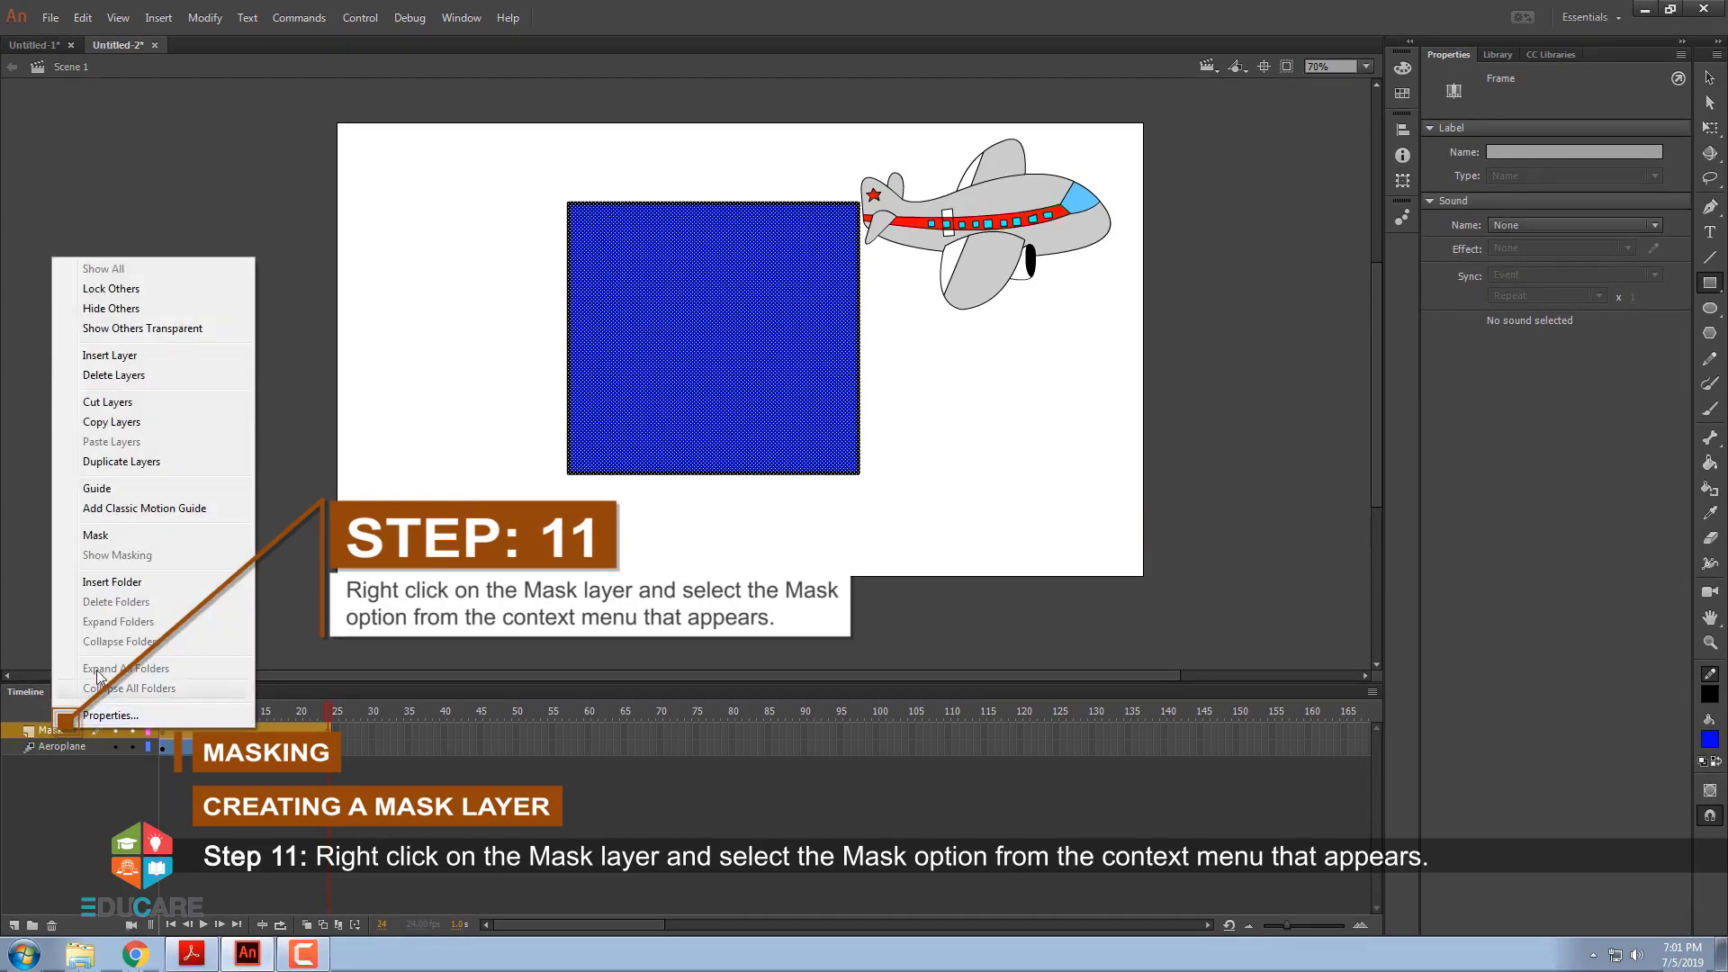
click(105, 535)
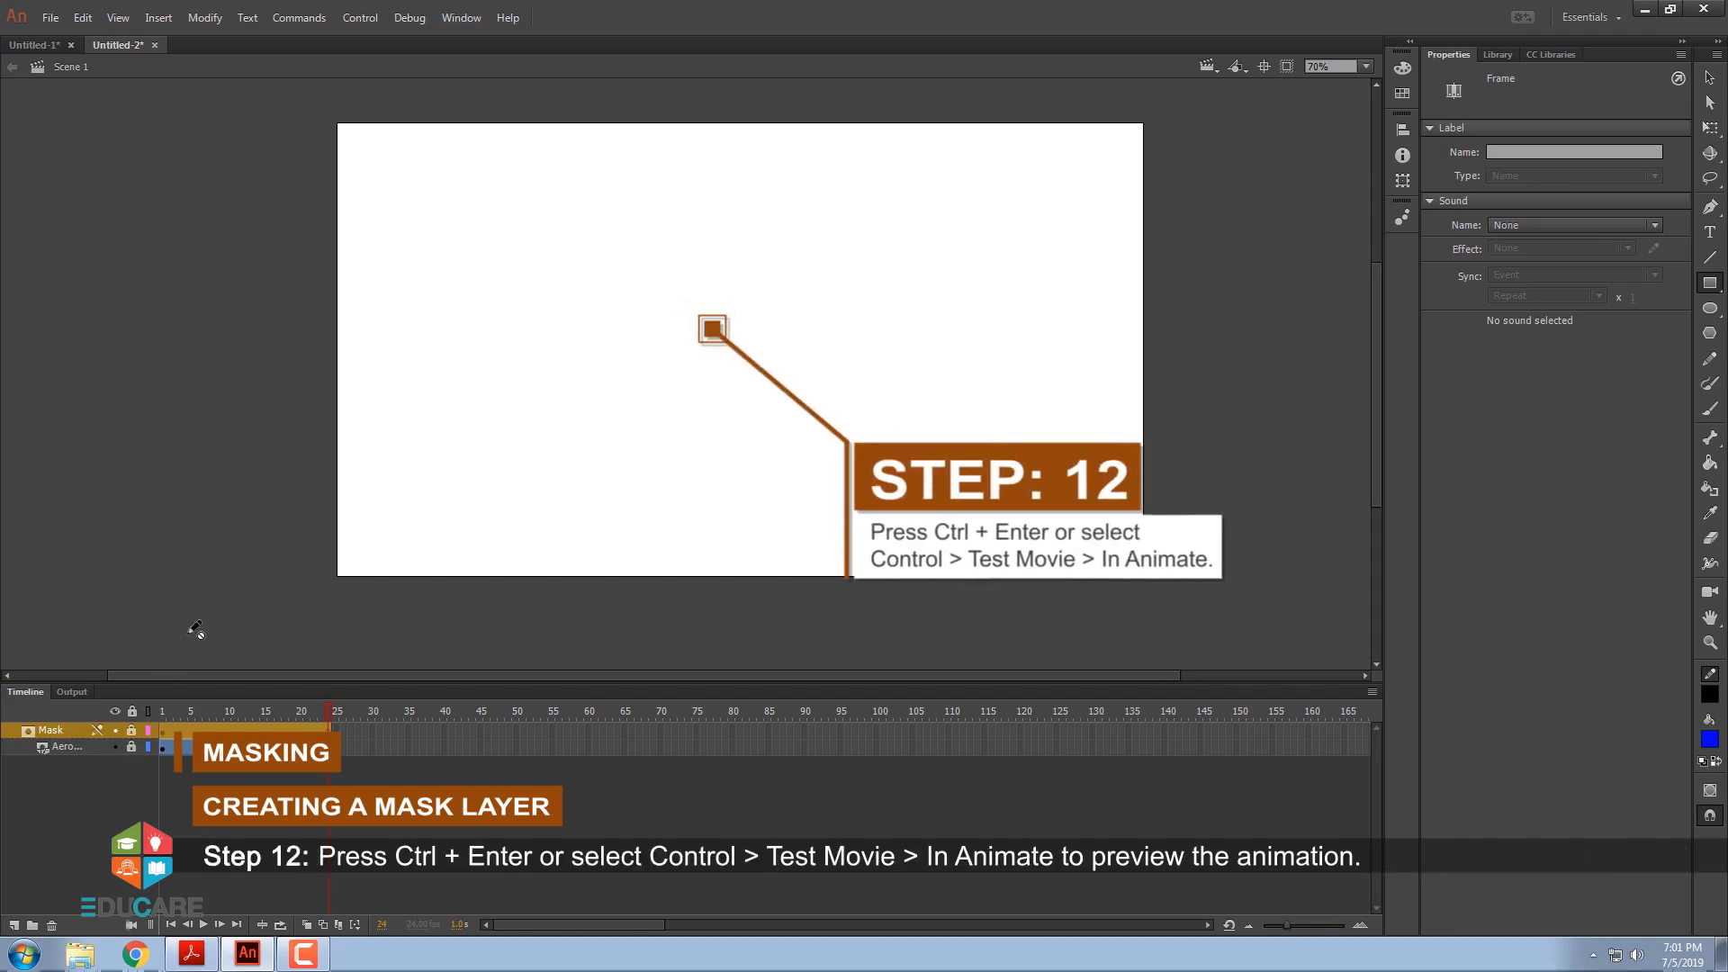
Test the movie in Animate to preview the masked aeroplane animation
click(365, 19)
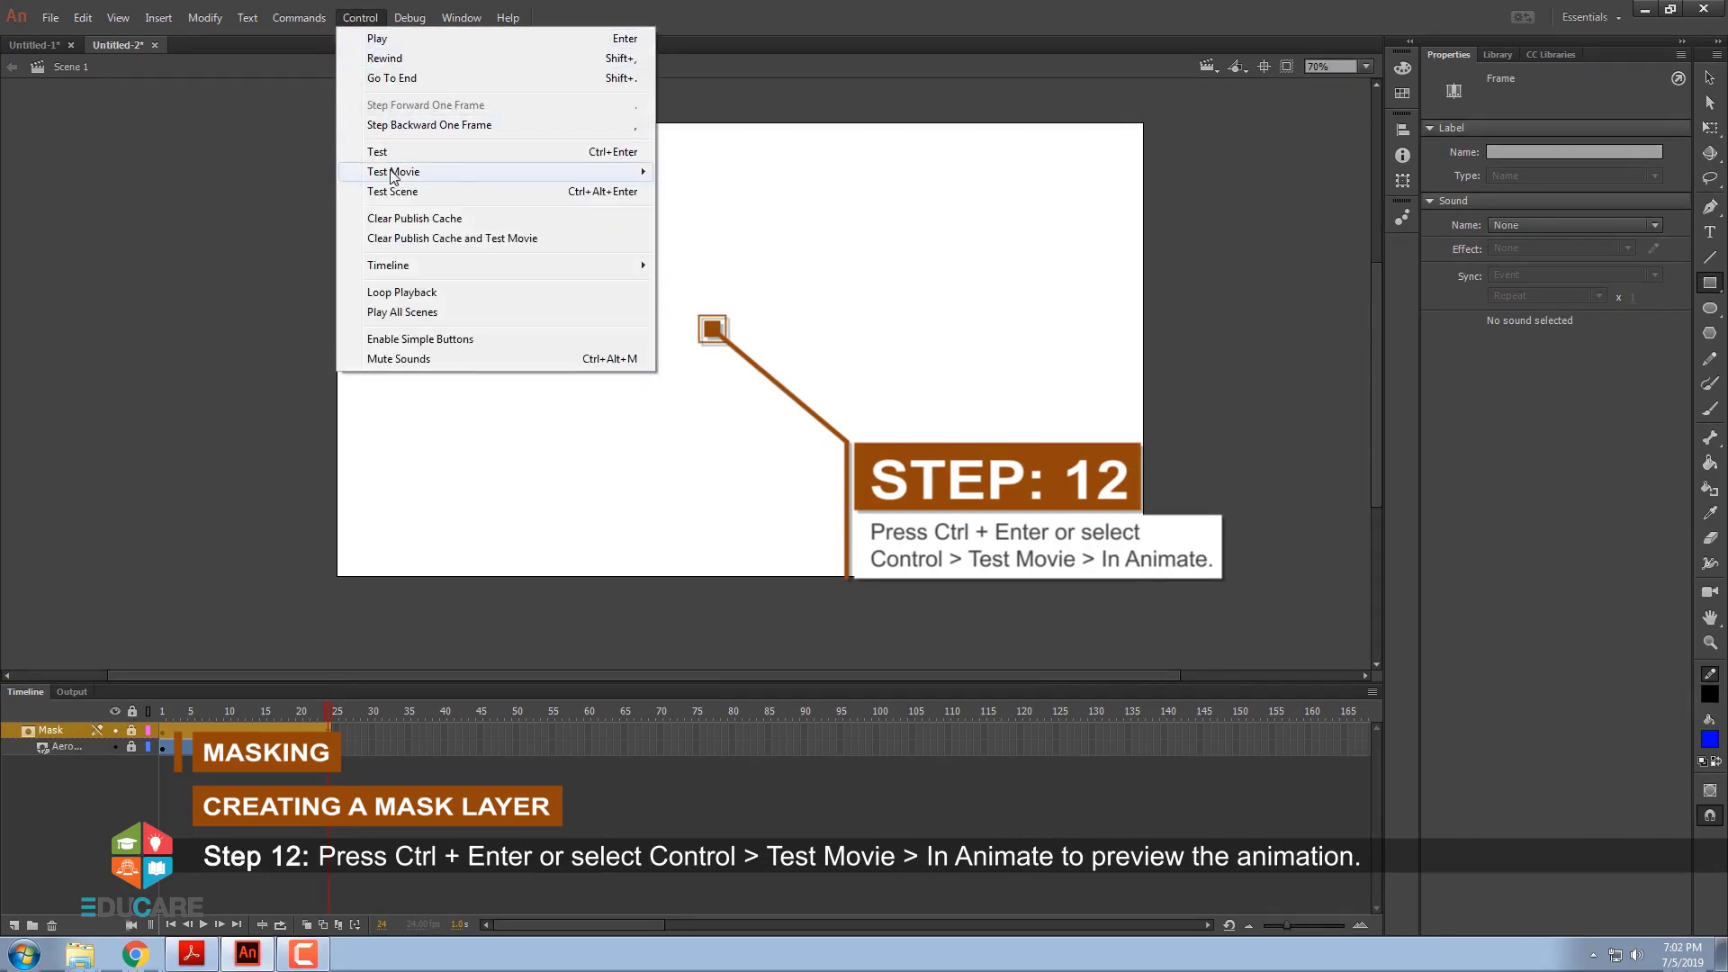
mouse_move(391, 177)
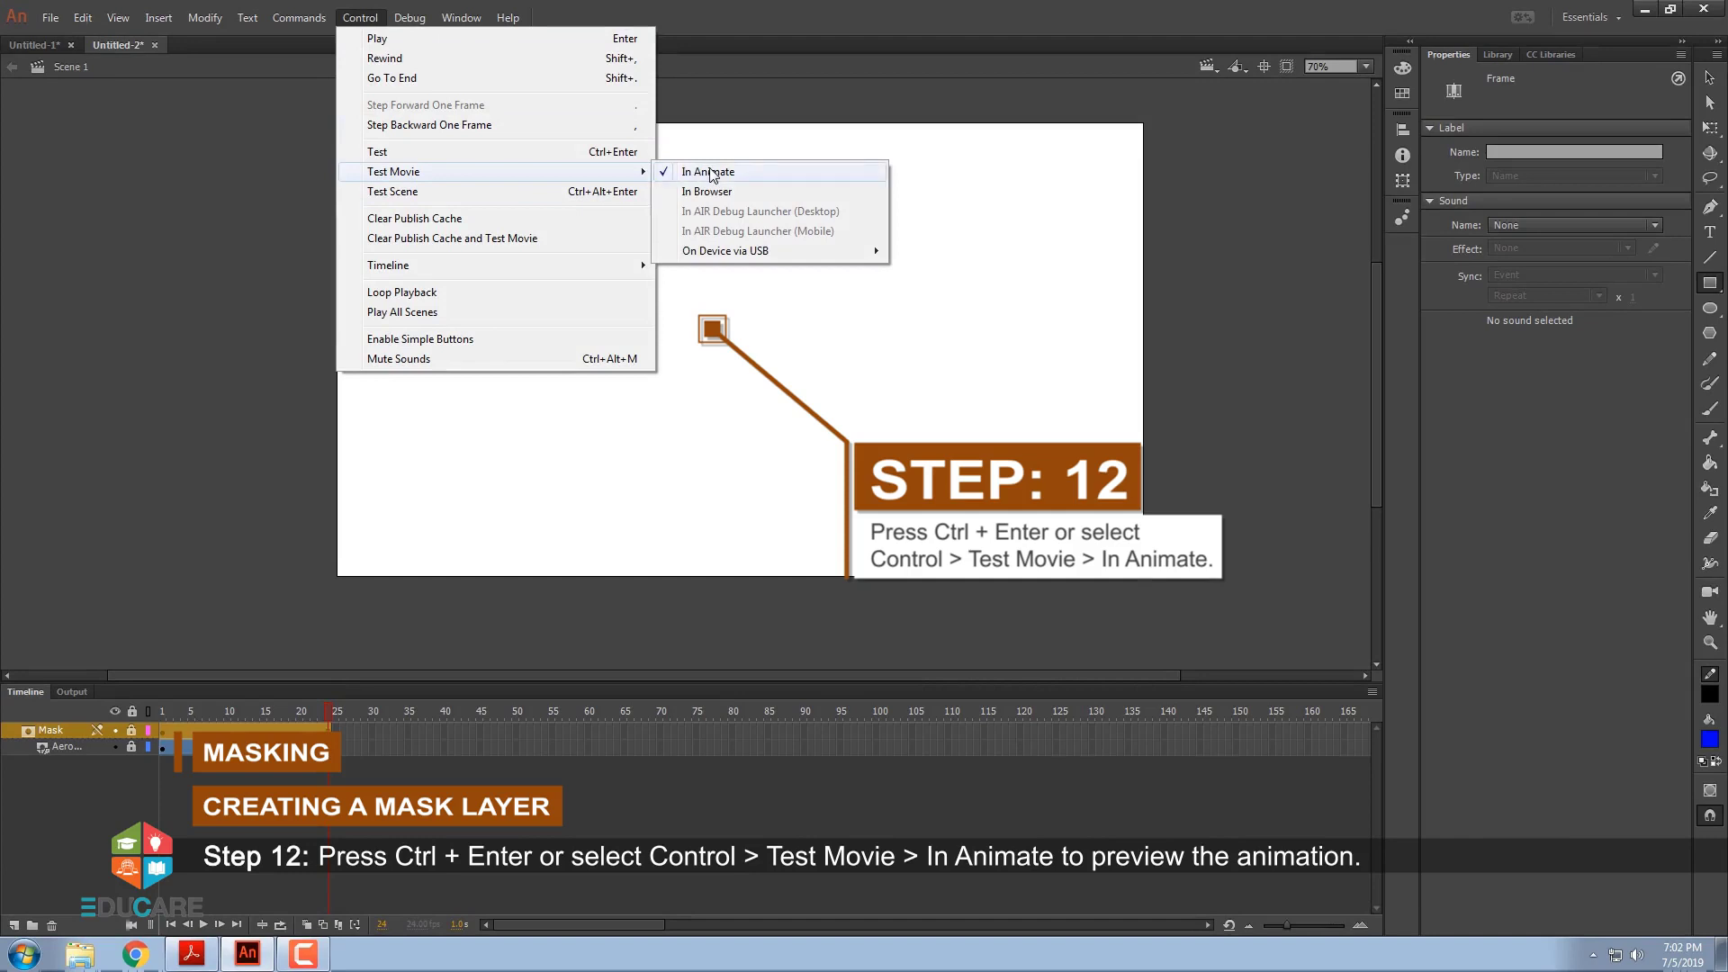
click(711, 172)
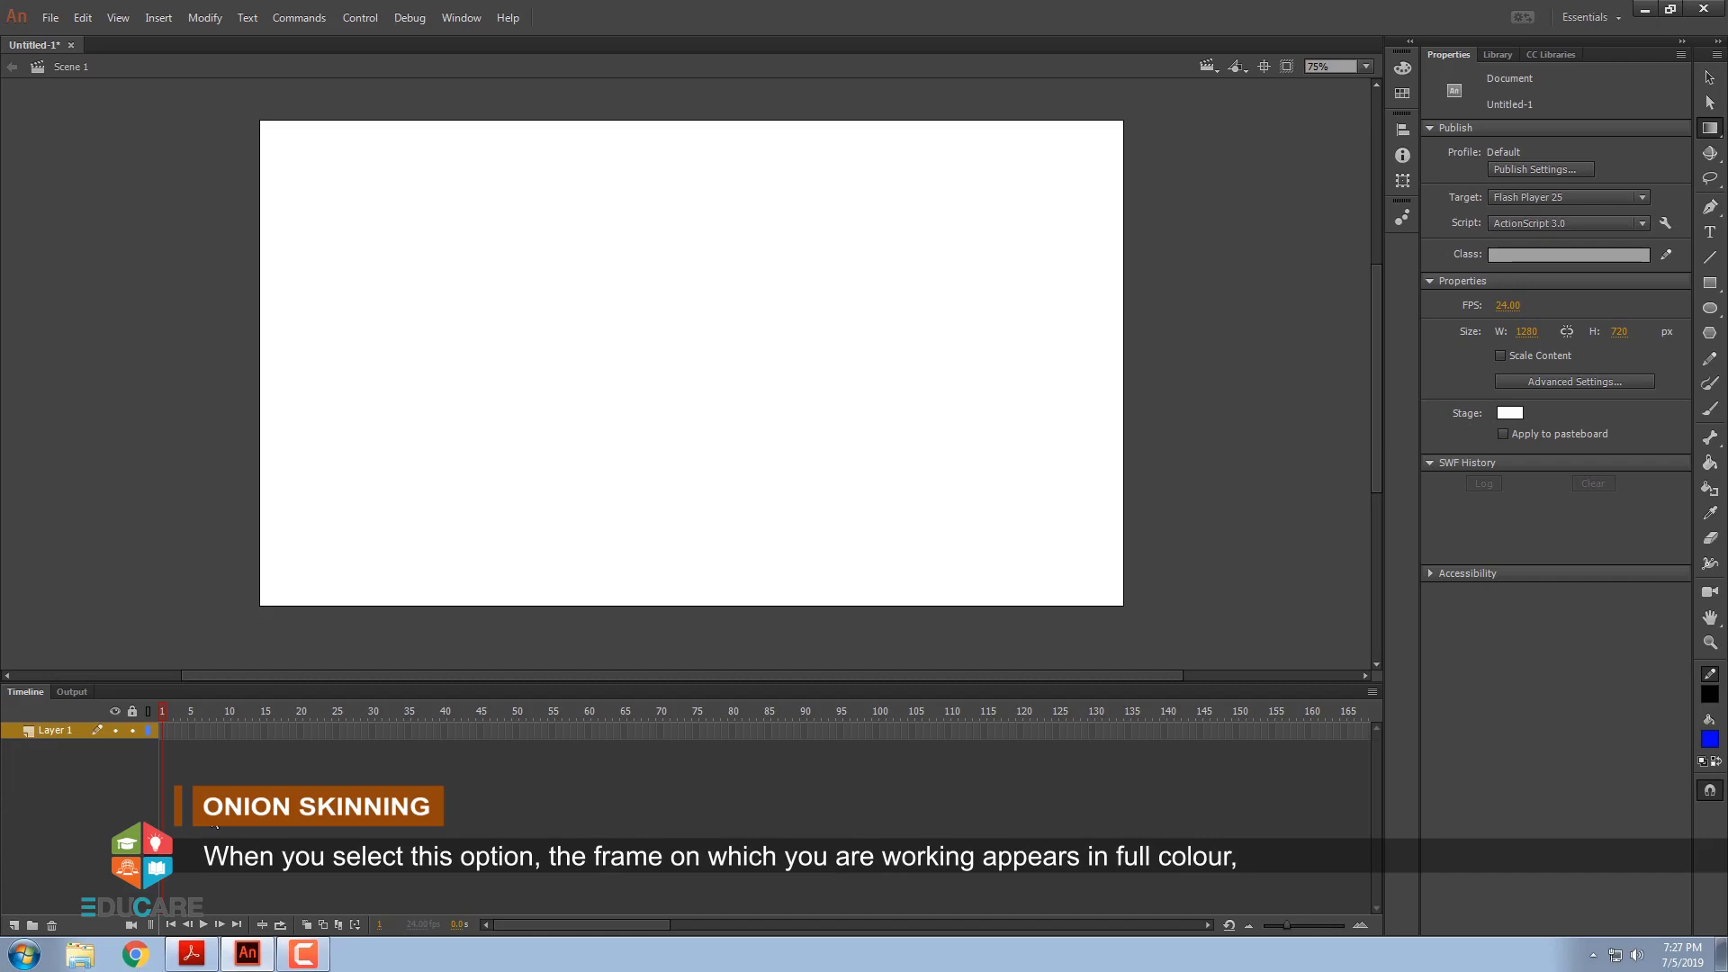
Turn on onion skinning in the Untitled-1 timeline and extend the onion markers from frame 1 to about frame 25
click(164, 731)
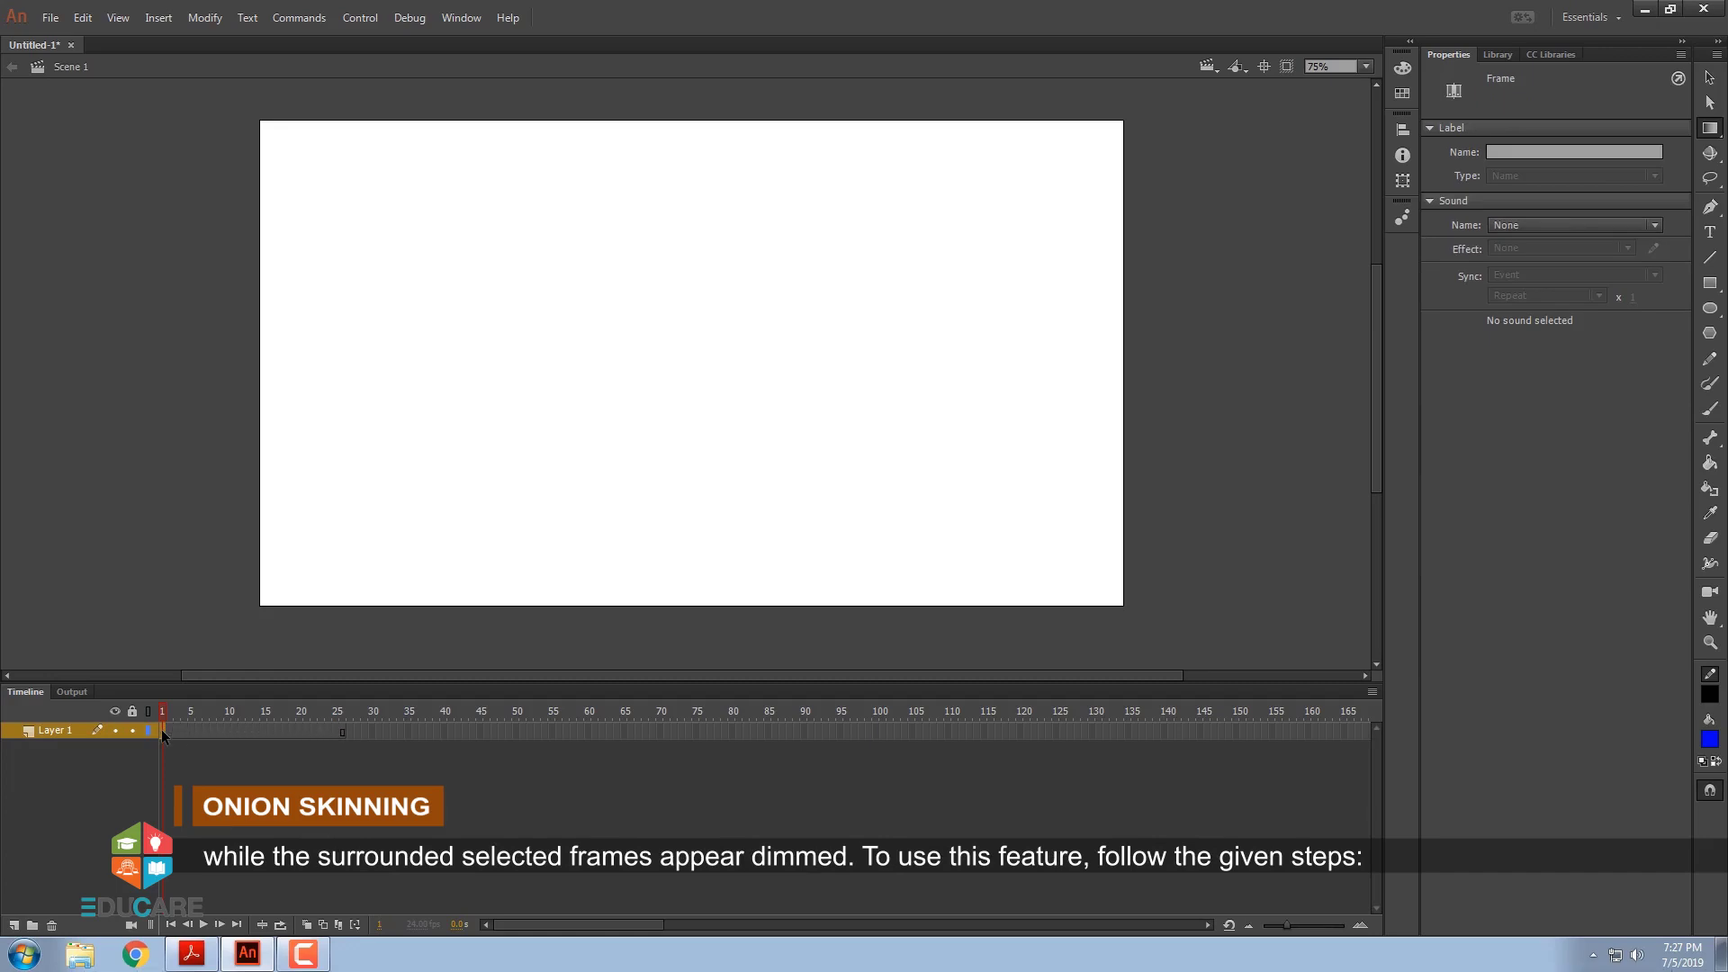
click(333, 871)
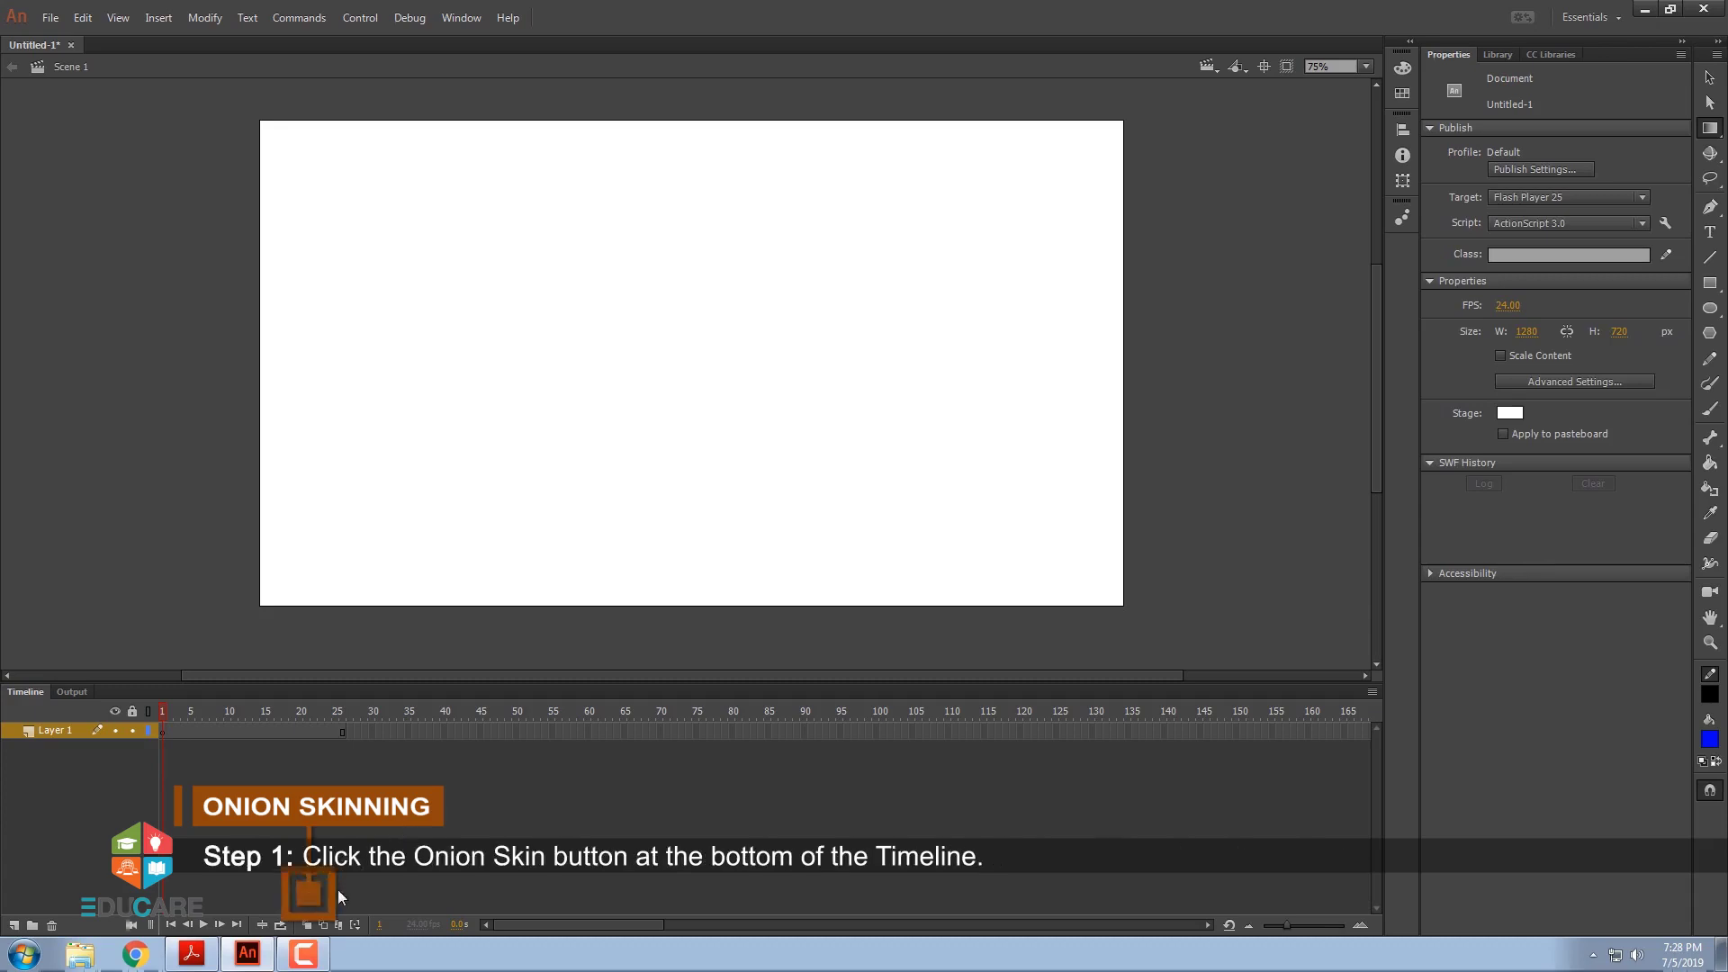
click(306, 925)
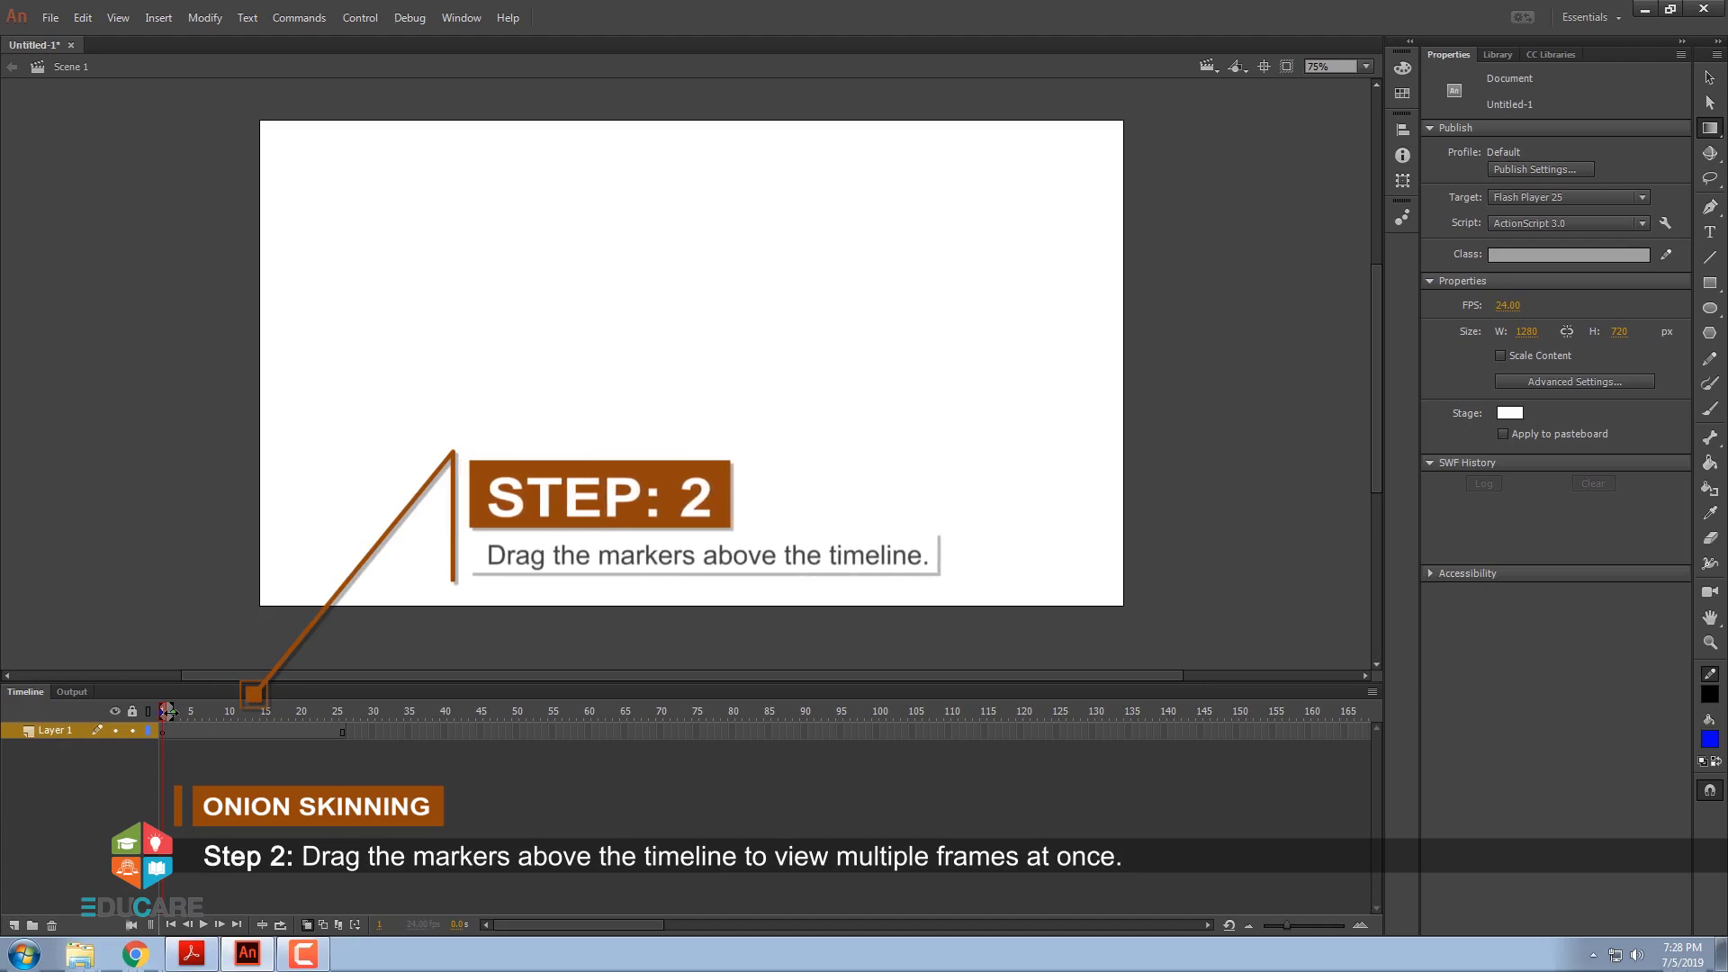
drag(168, 712, 174, 712)
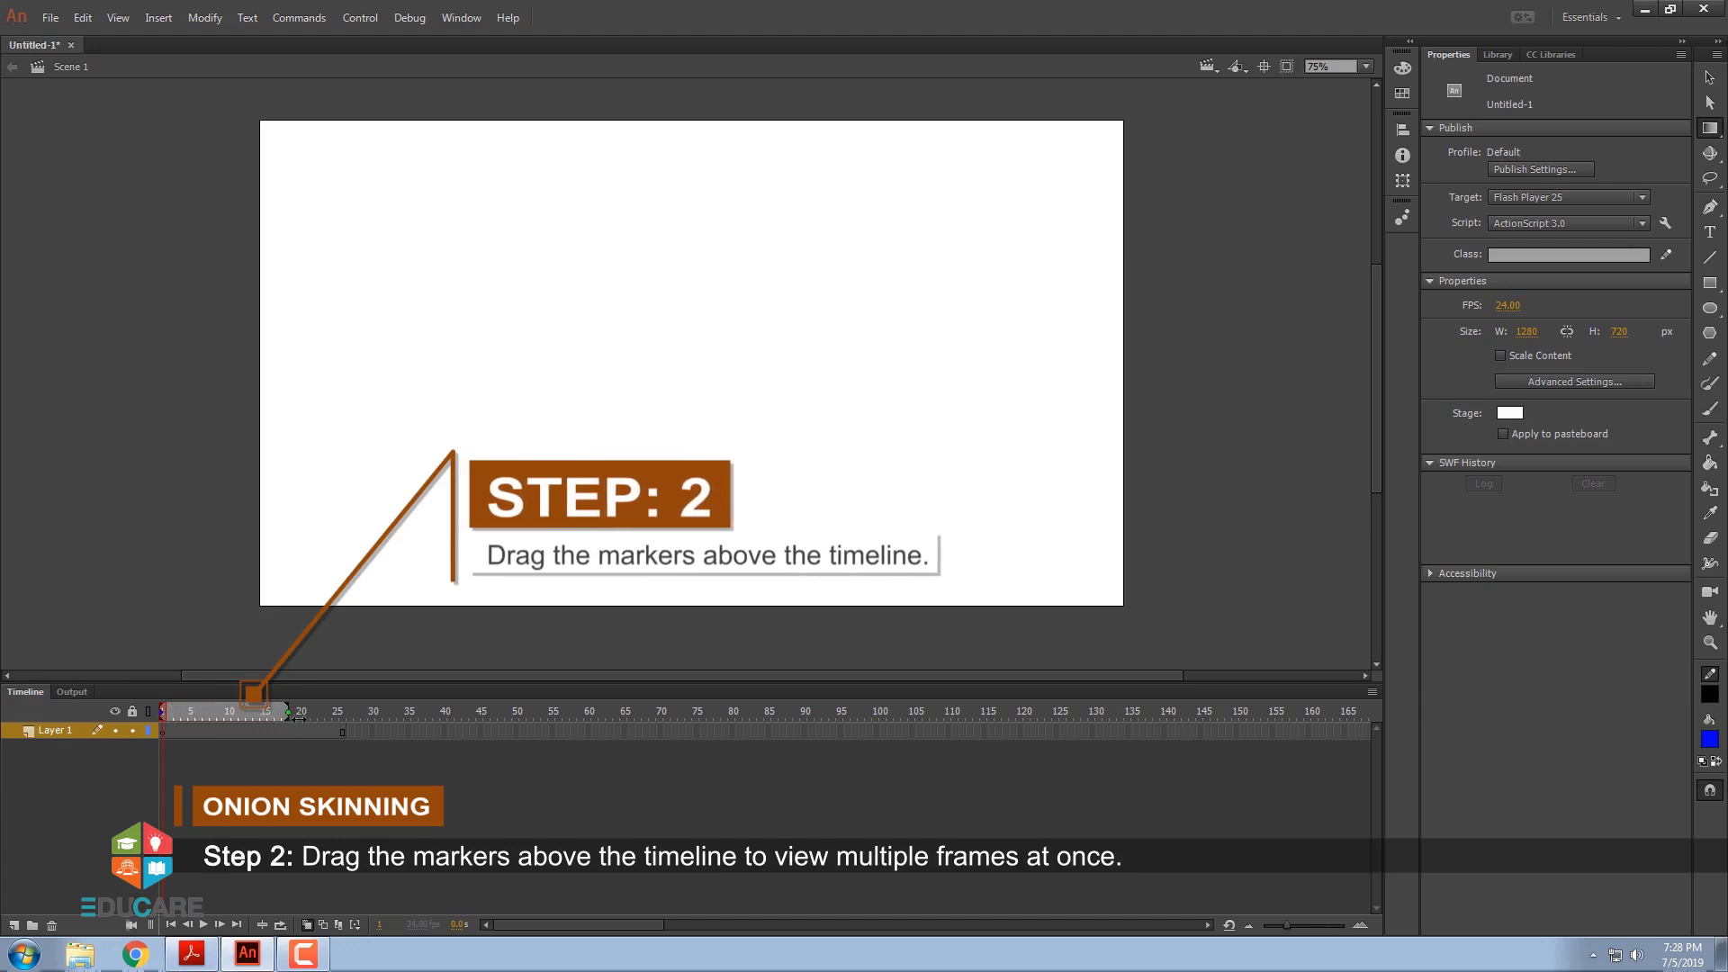
drag(298, 718, 338, 712)
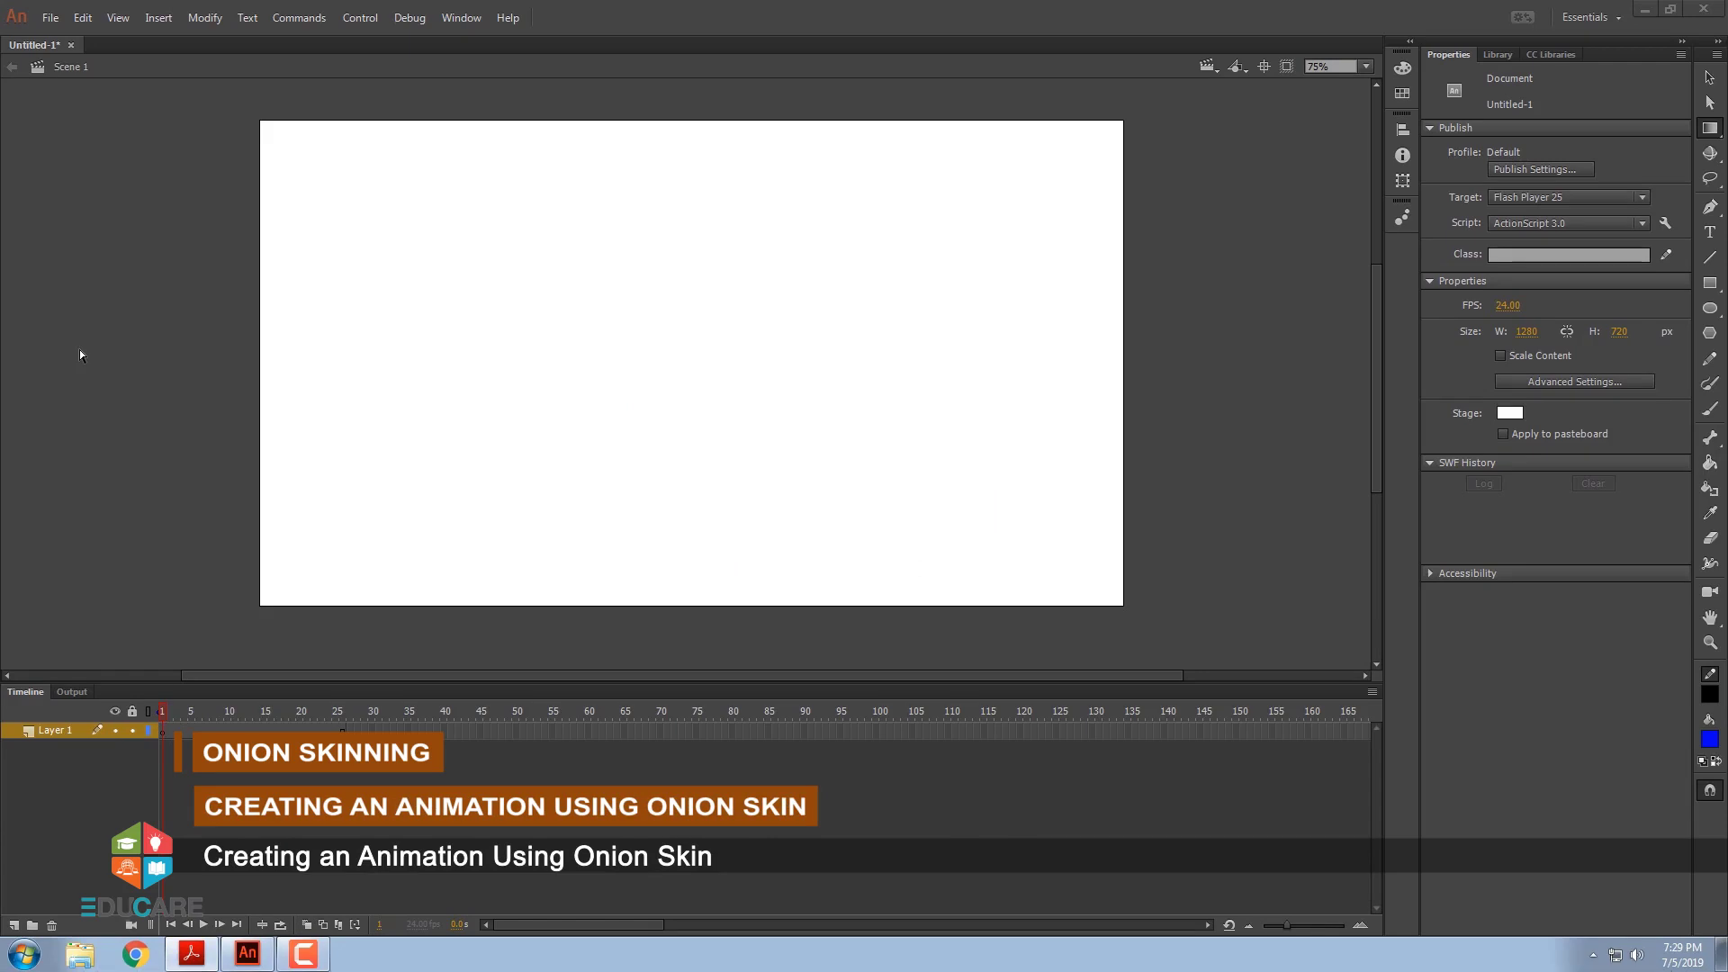
Create a new ActionScript 3.0 document 1280 px wide and 720 px high for the onion skin animation
click(50, 18)
click(63, 35)
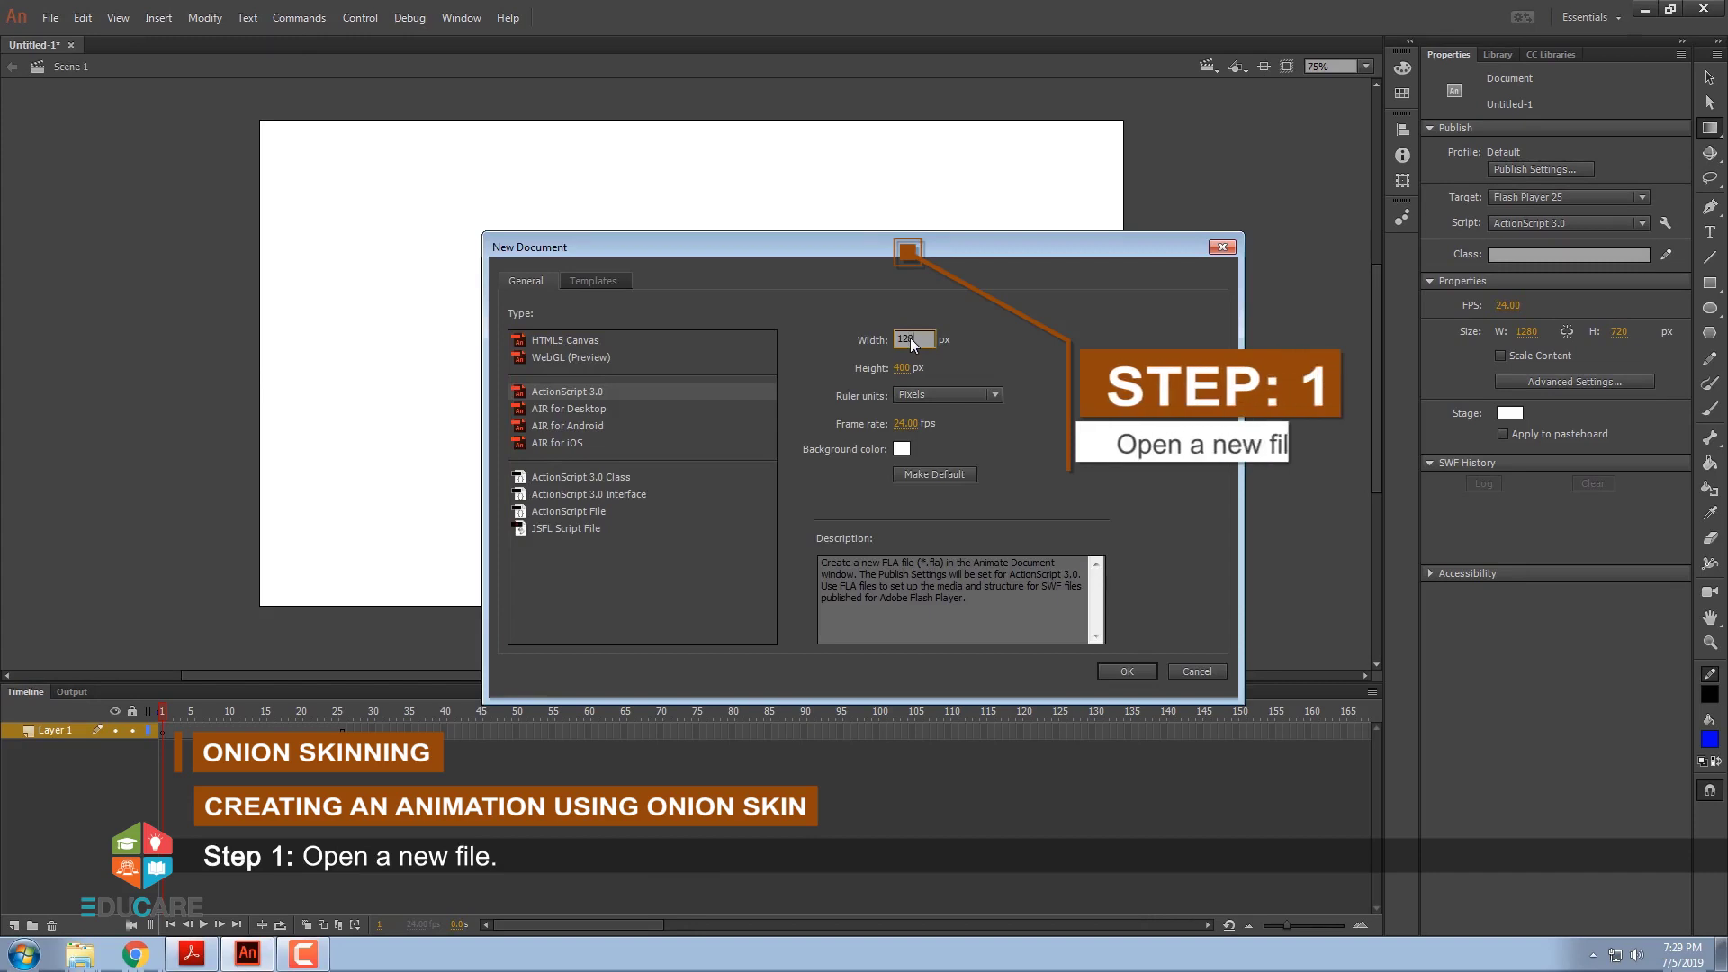
text(1280)
click(902, 366)
text(720)
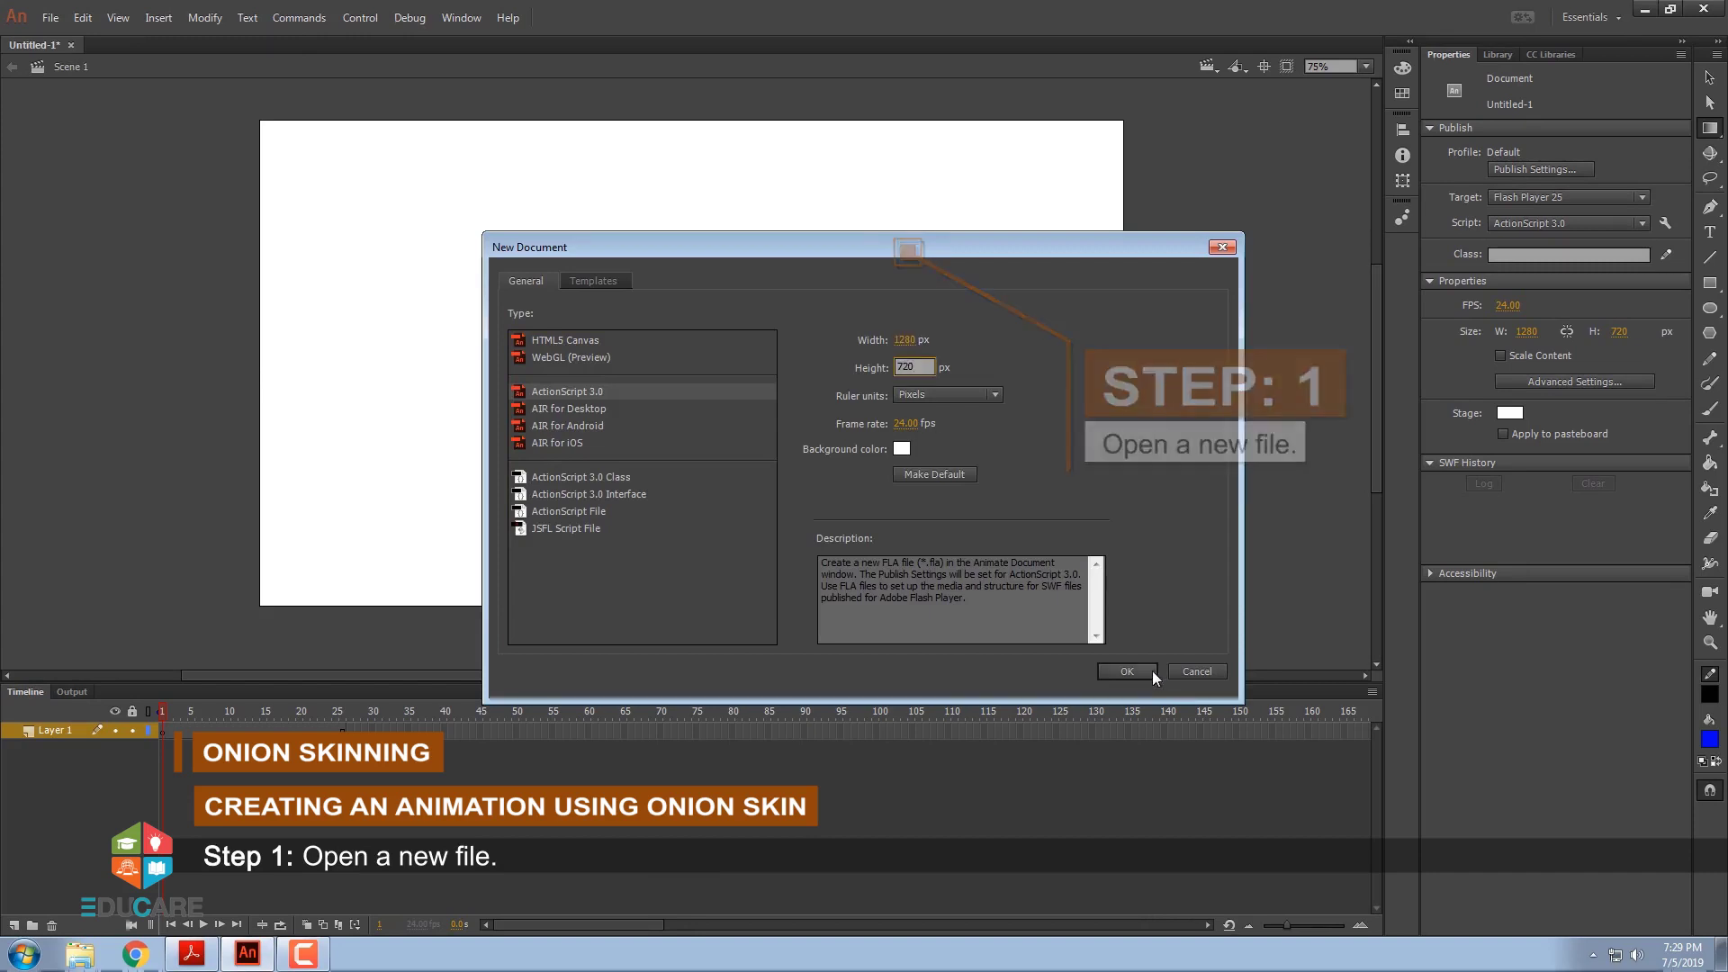
click(1151, 672)
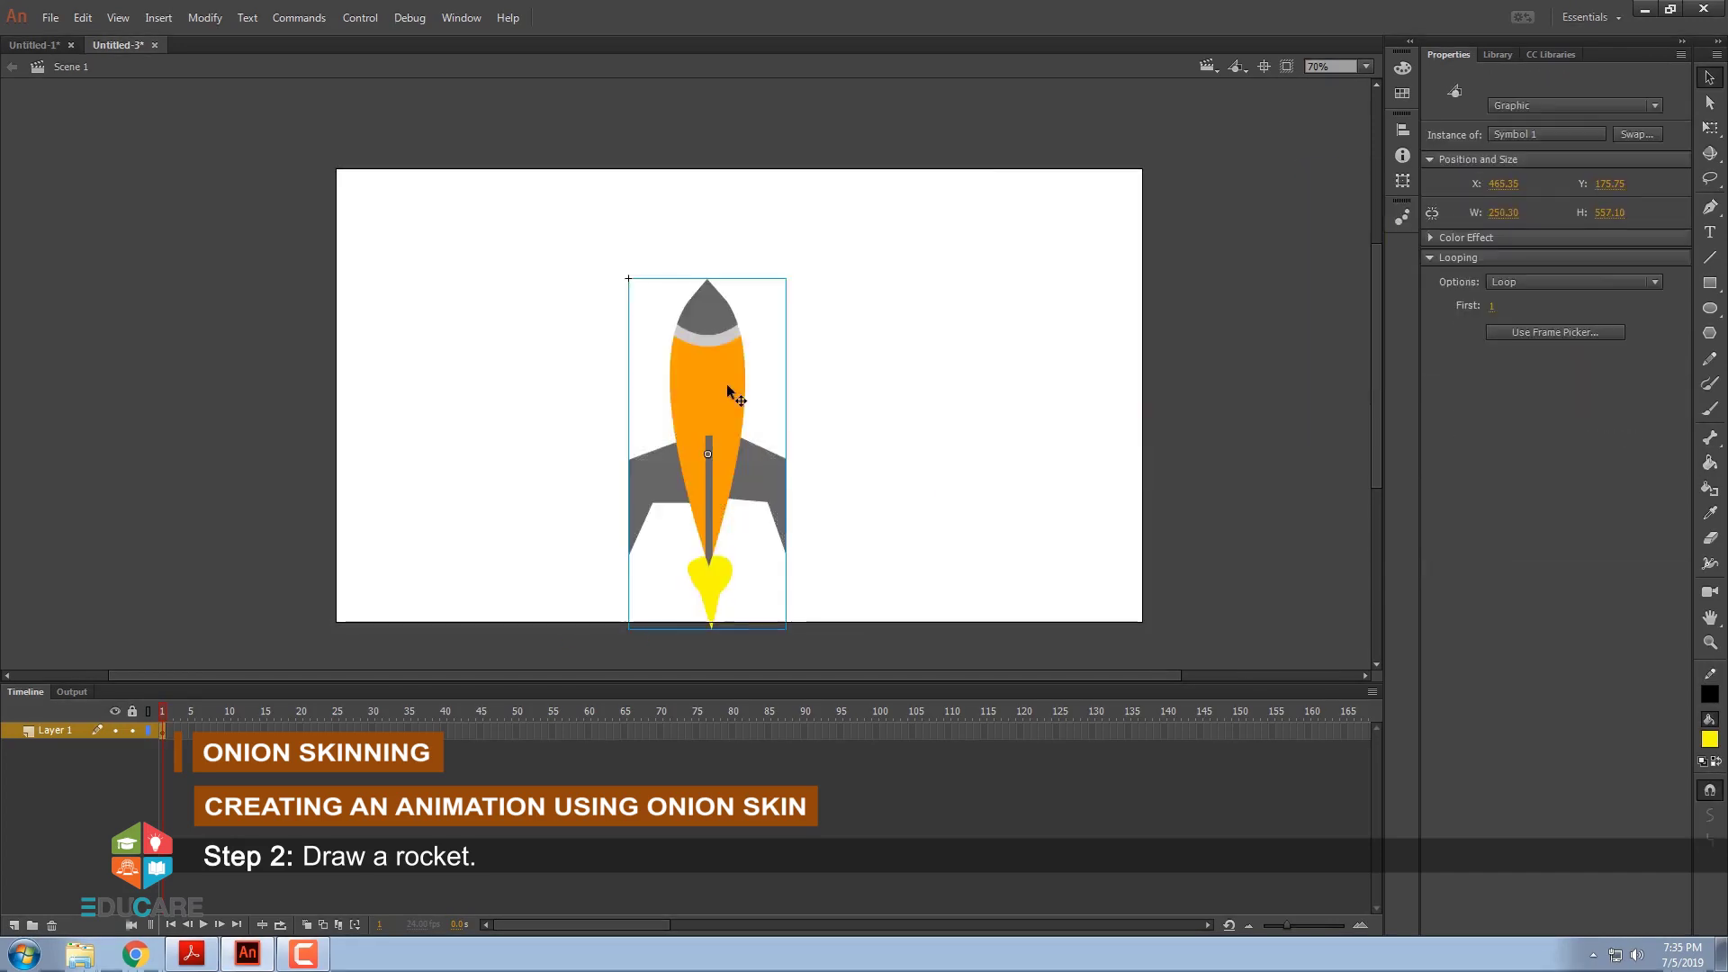
Scale down the rocket symbol, rotate it about 45° clockwise, place it in the stage's lower-left area and deselect it
key(q)
drag(786, 275, 727, 440)
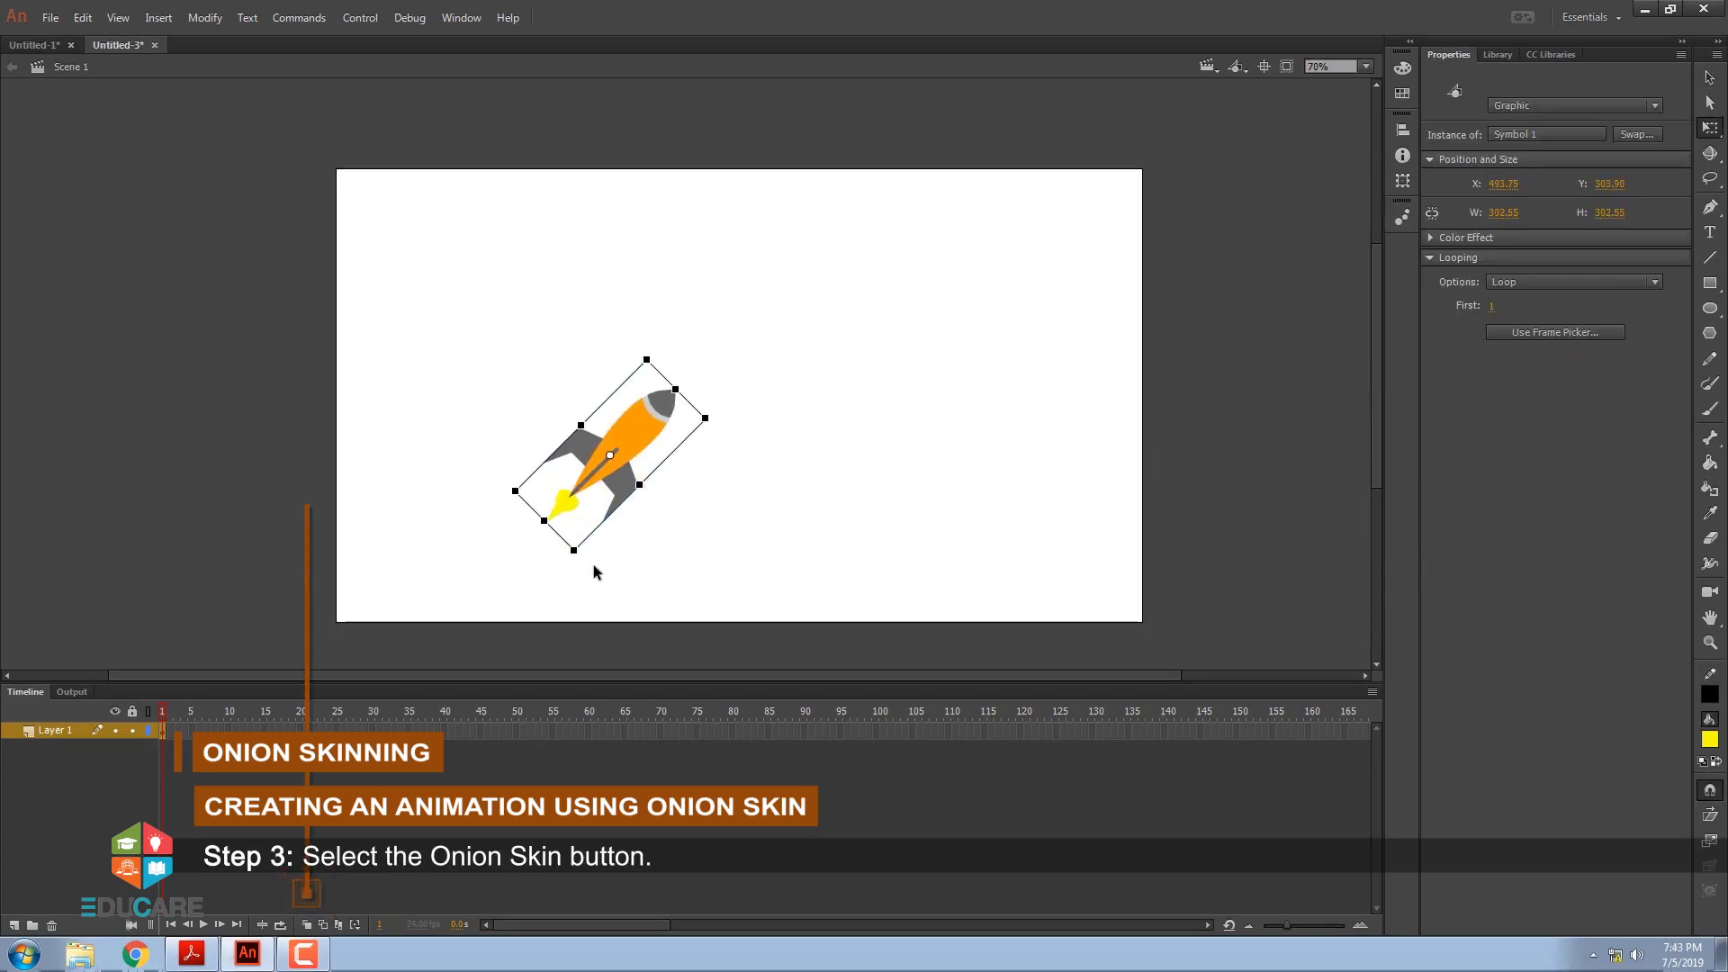
click(592, 564)
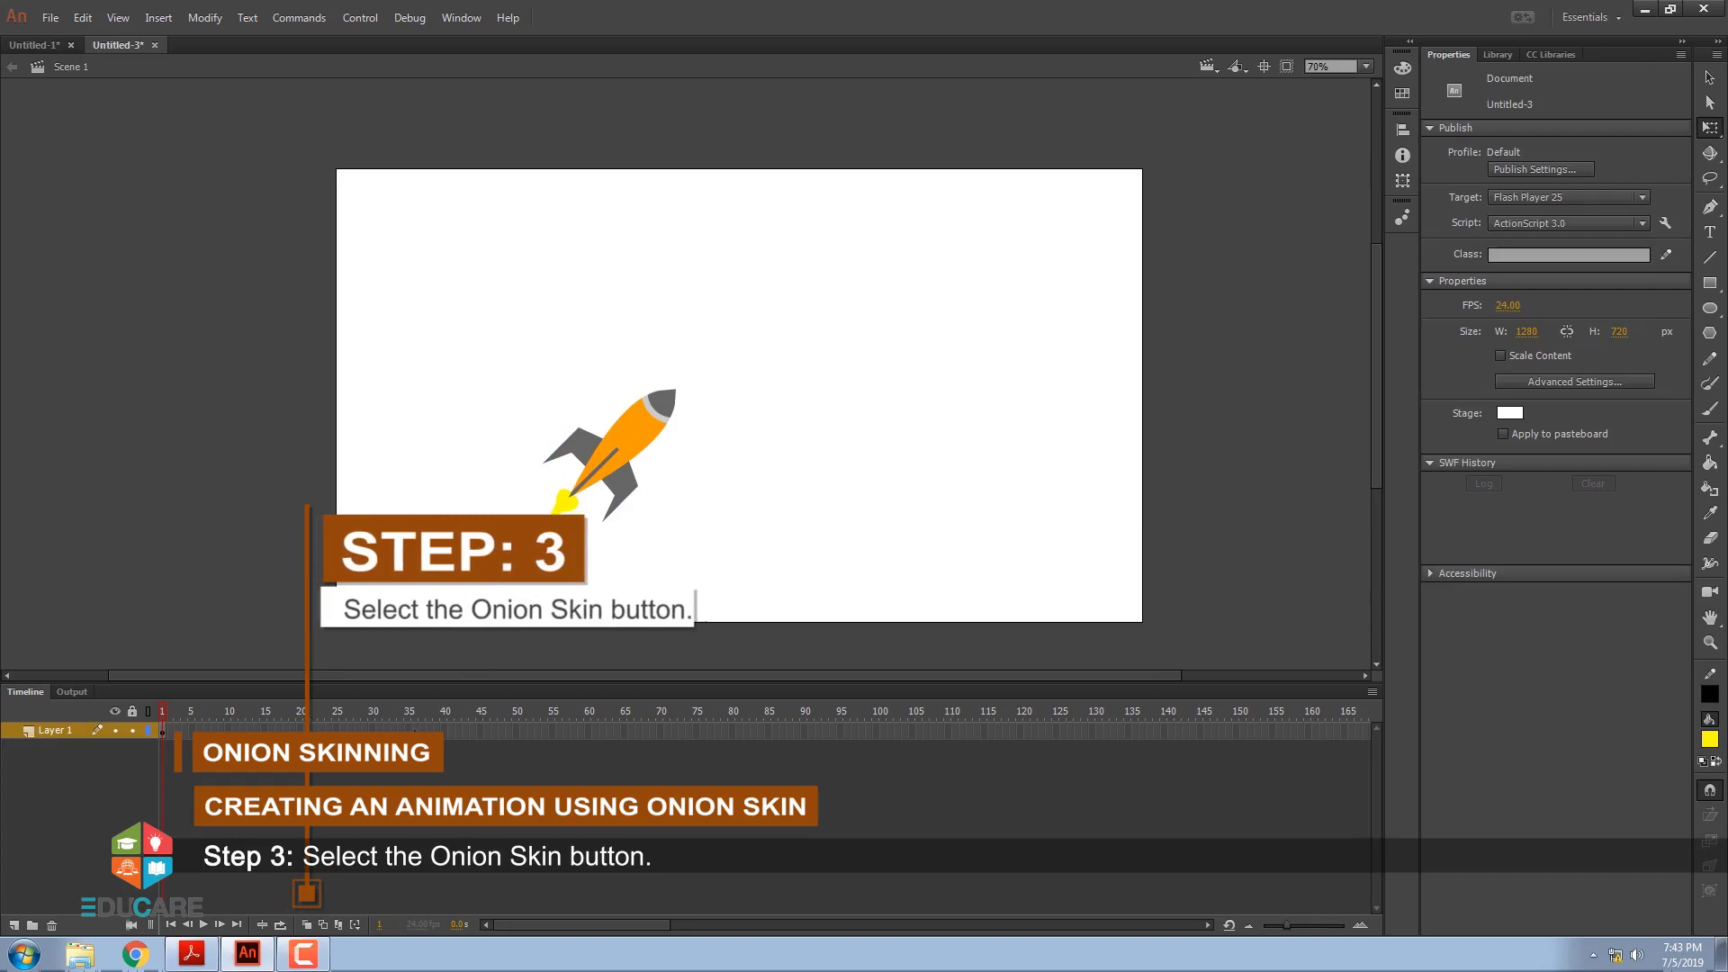
Turn on onion skinning for the rocket document's timeline
click(307, 924)
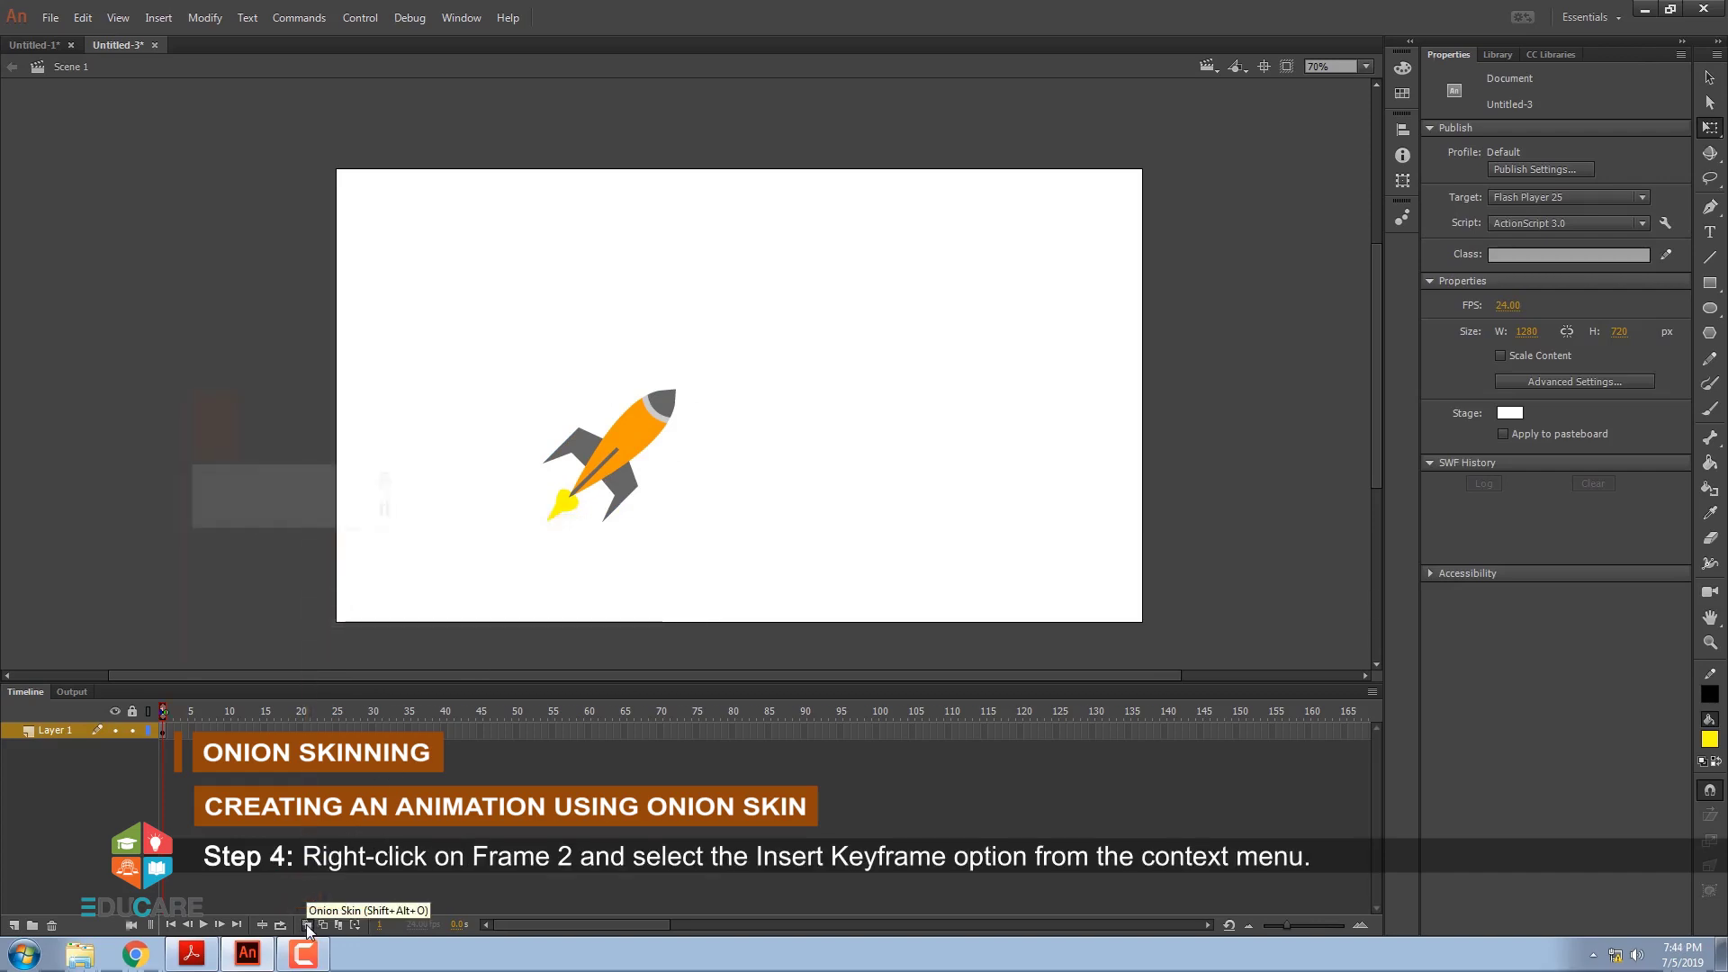
Insert a keyframe at frame 2, move the rocket up and right to about X 518, Y 285, and deselect it
right_click(170, 731)
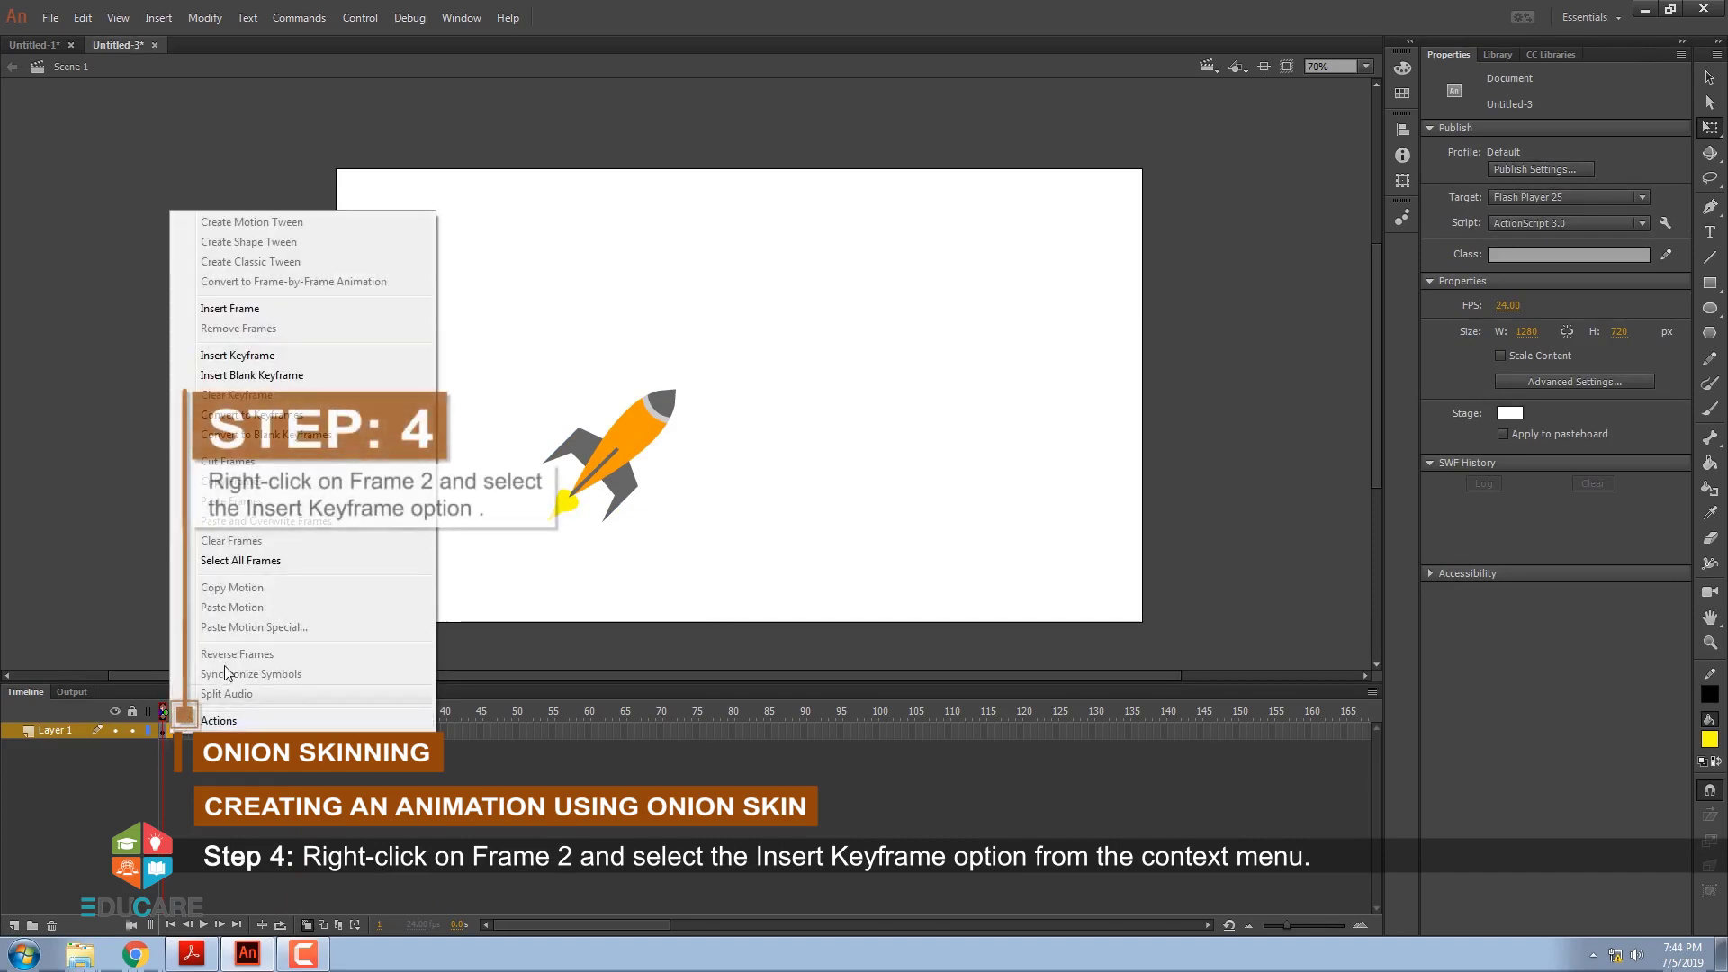
click(283, 358)
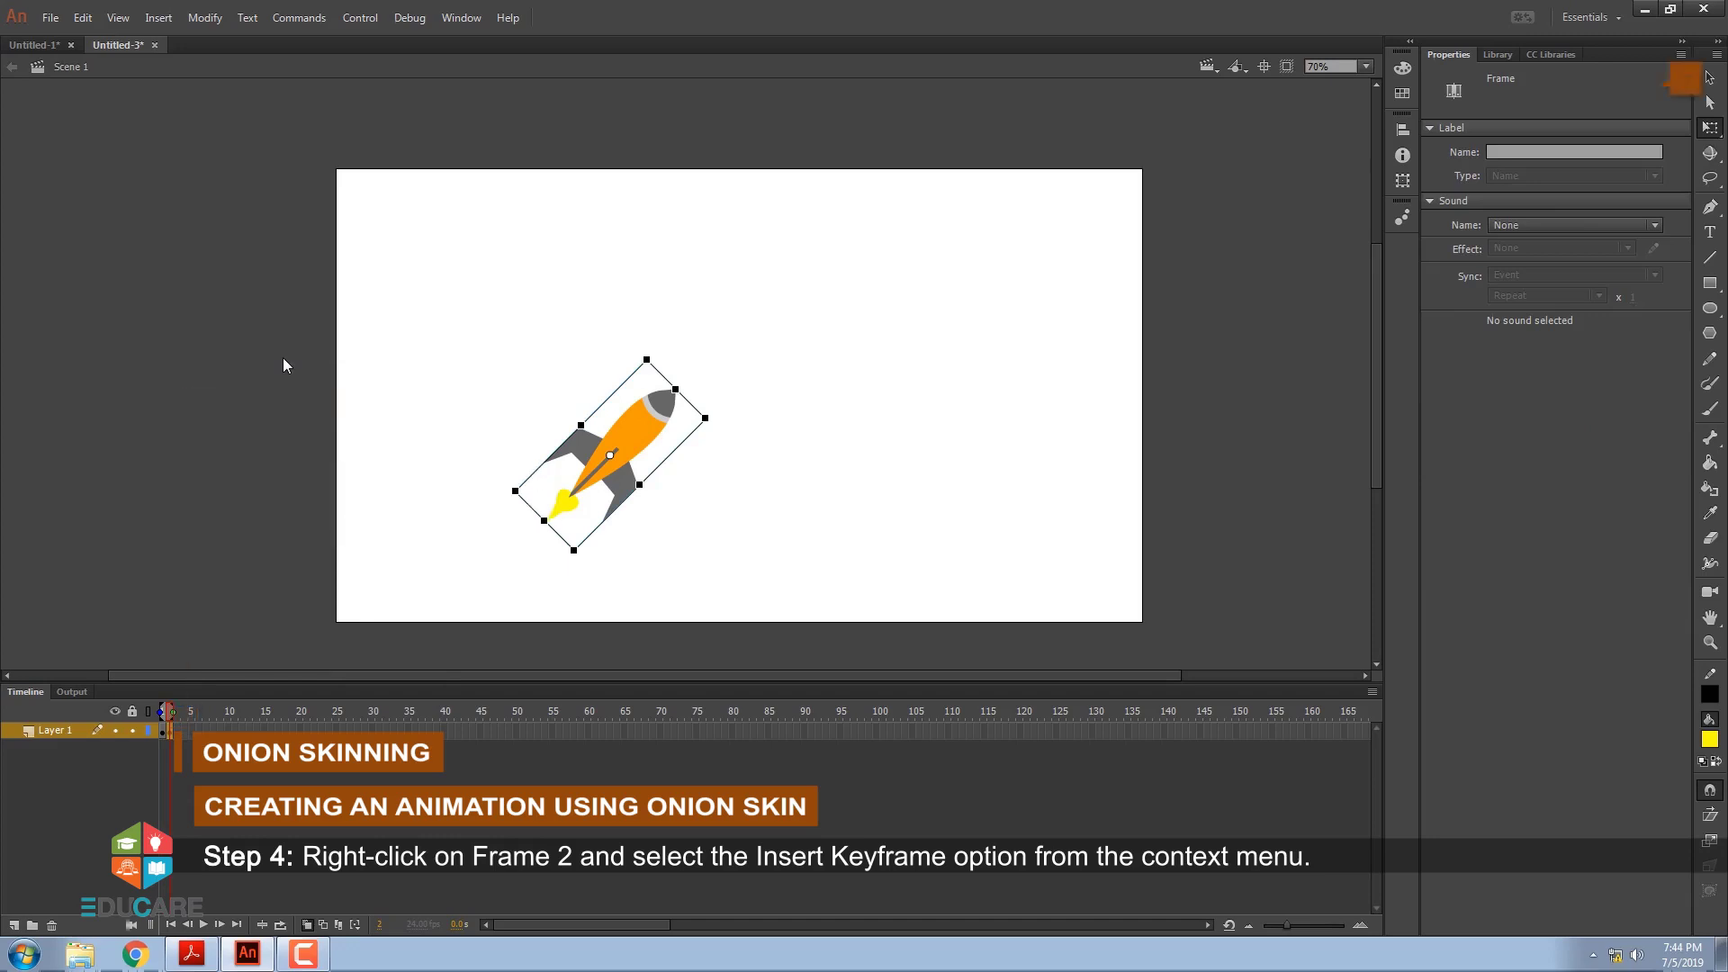
click(1709, 83)
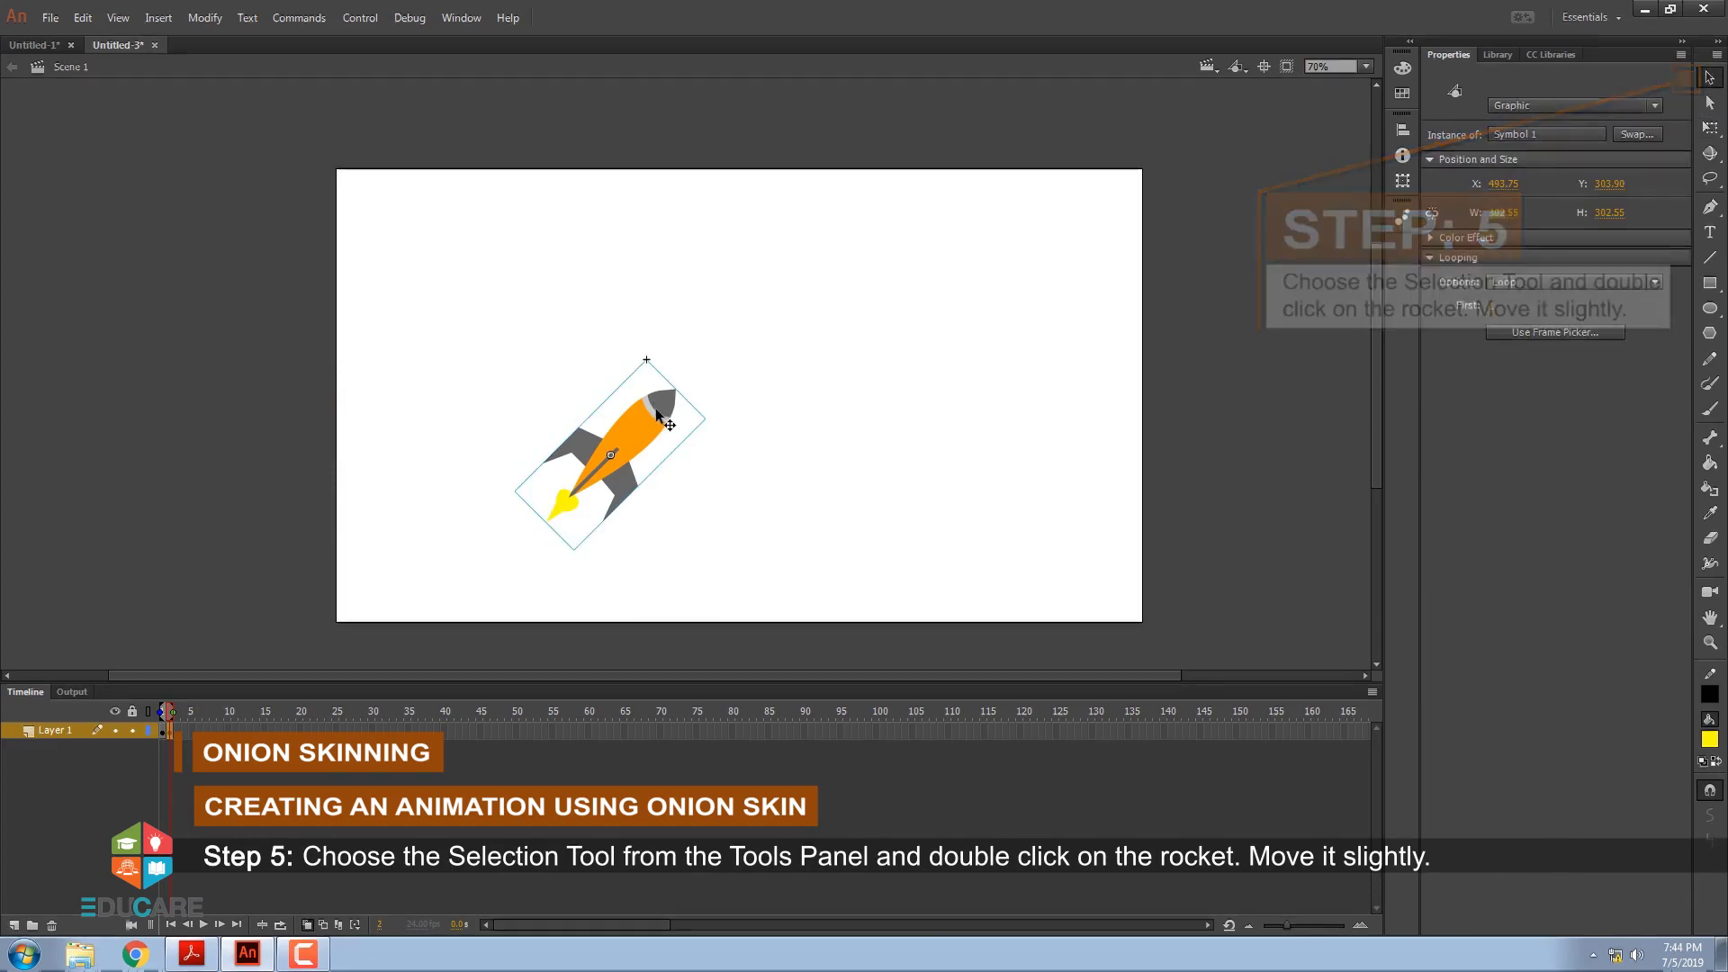
drag(655, 402, 672, 404)
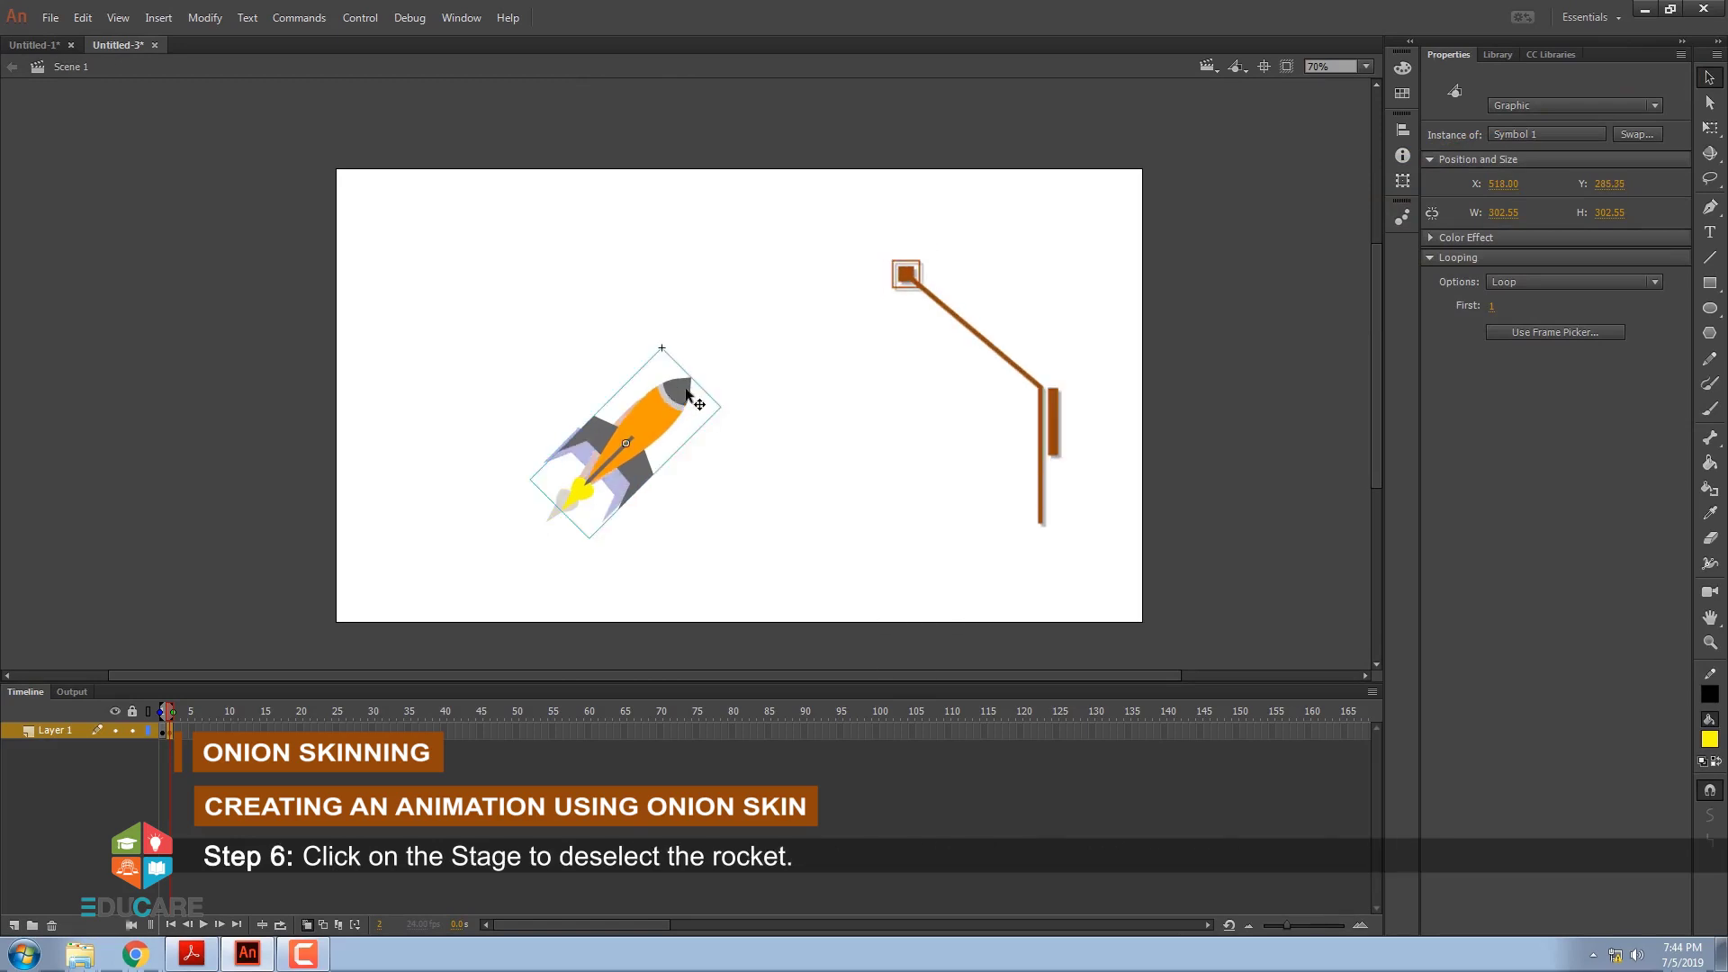
click(636, 528)
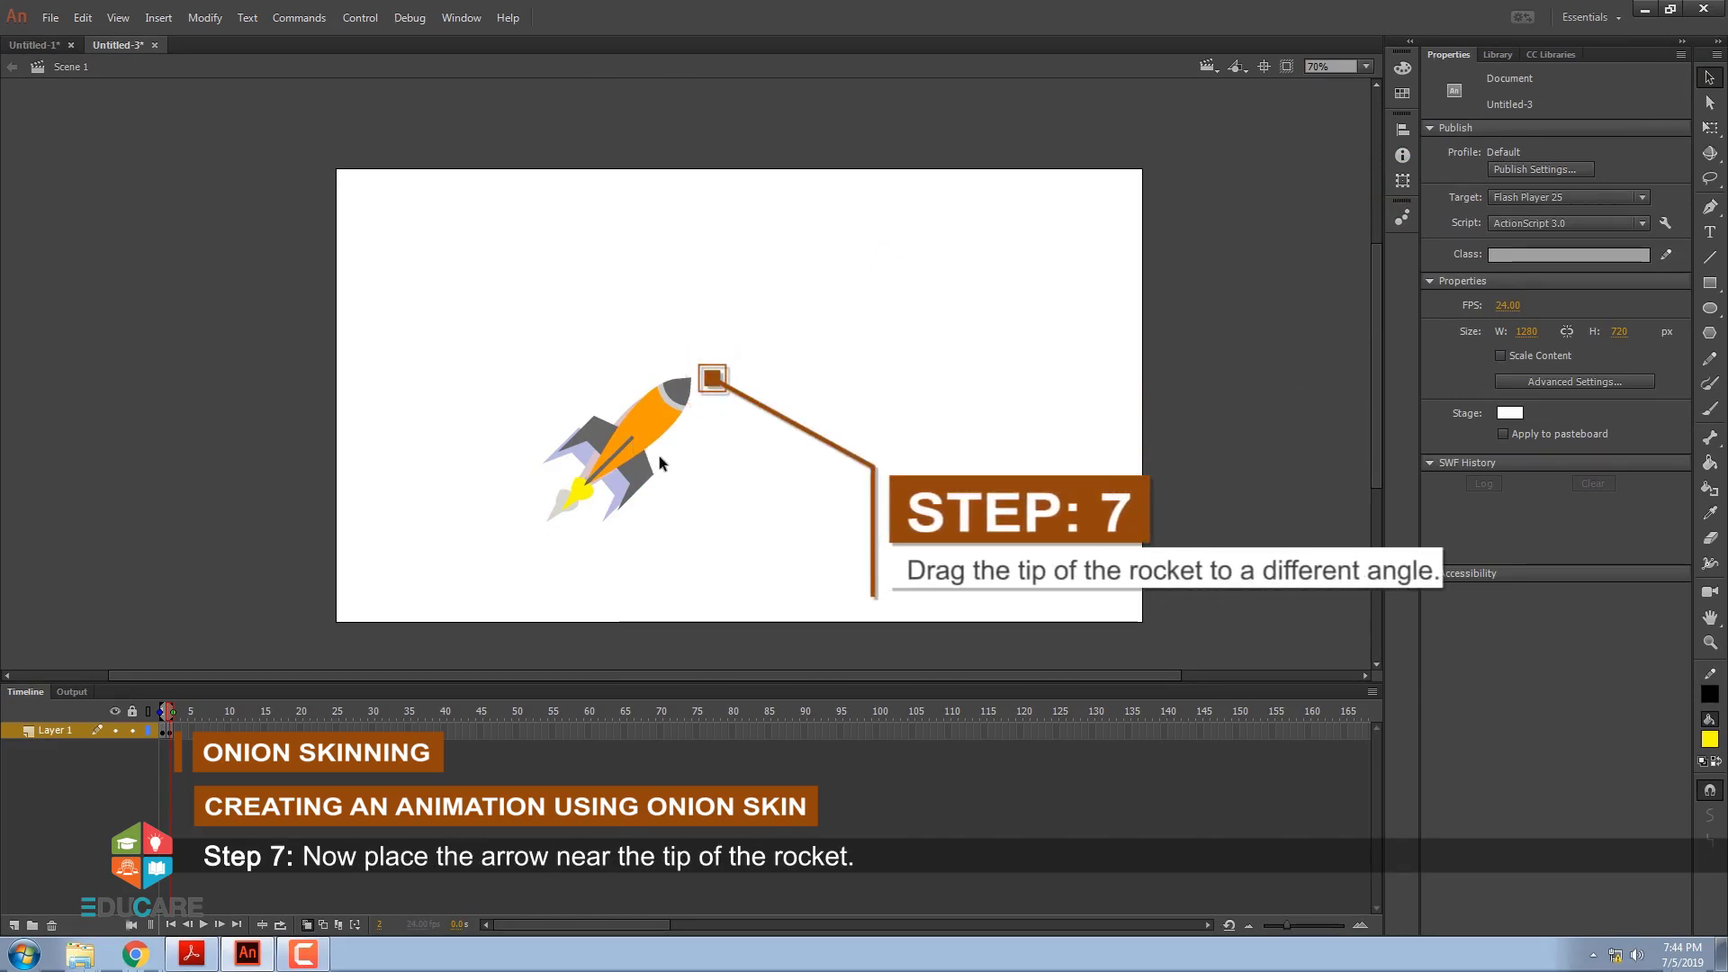
Free-transform the rocket in frame 2: rotate it slightly counterclockwise and reposition it to about X 535, Y 299
key(q)
click(694, 391)
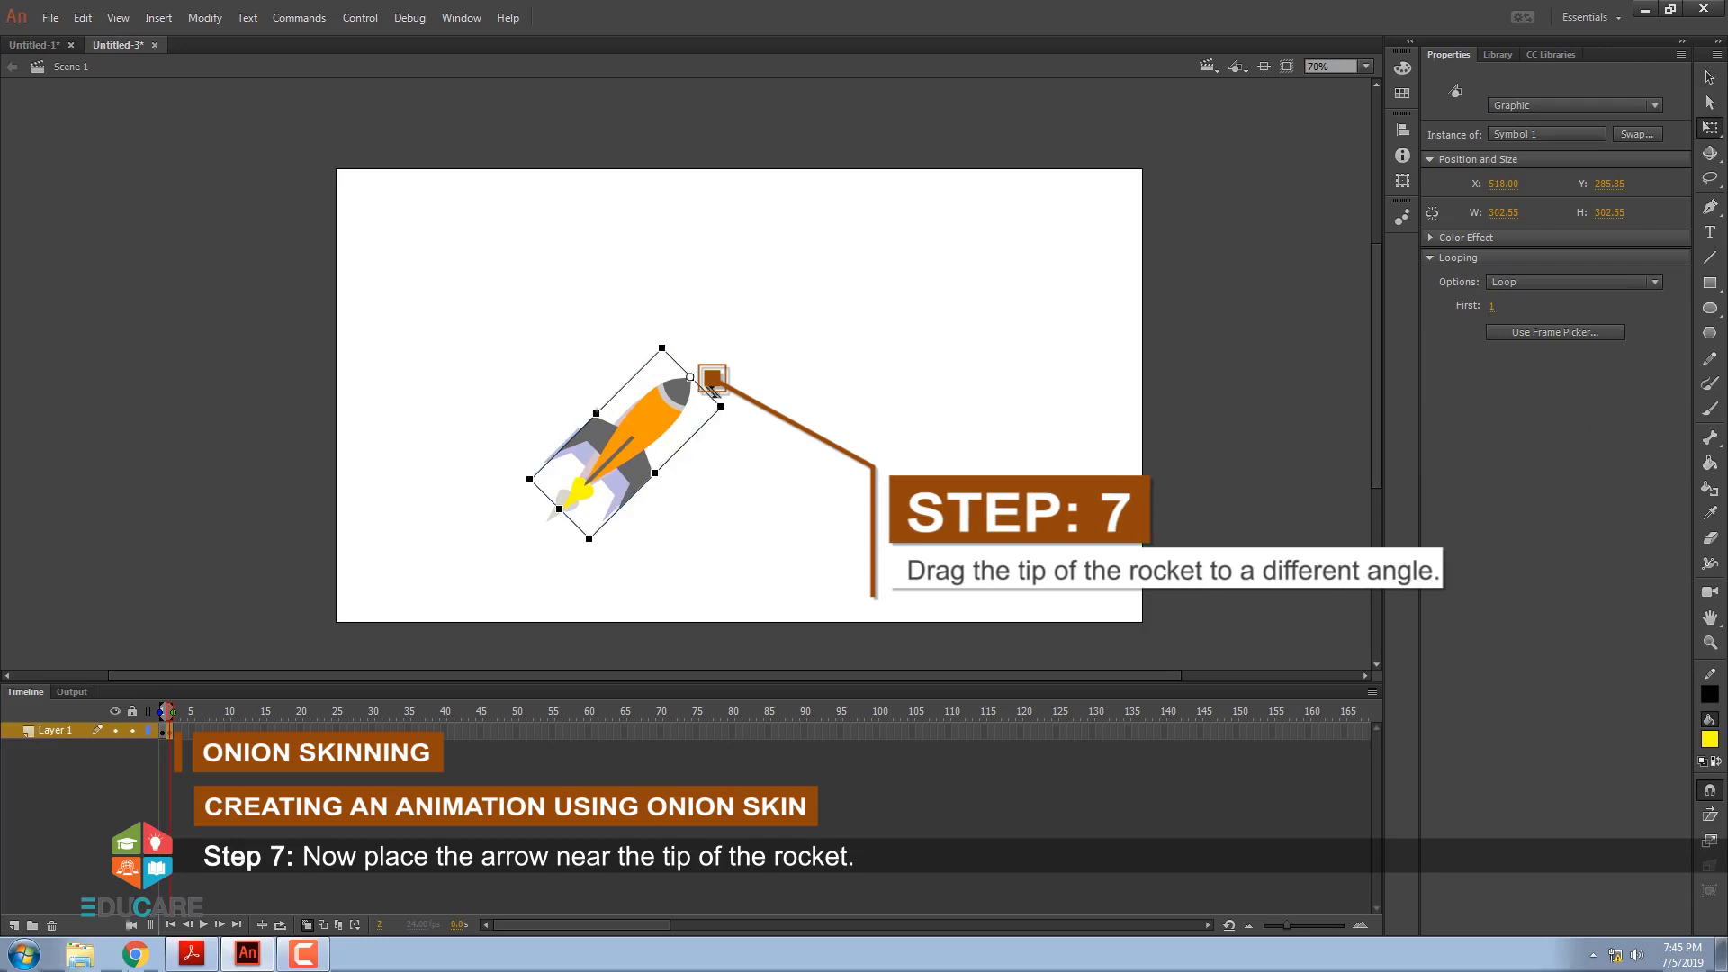
drag(733, 420, 735, 419)
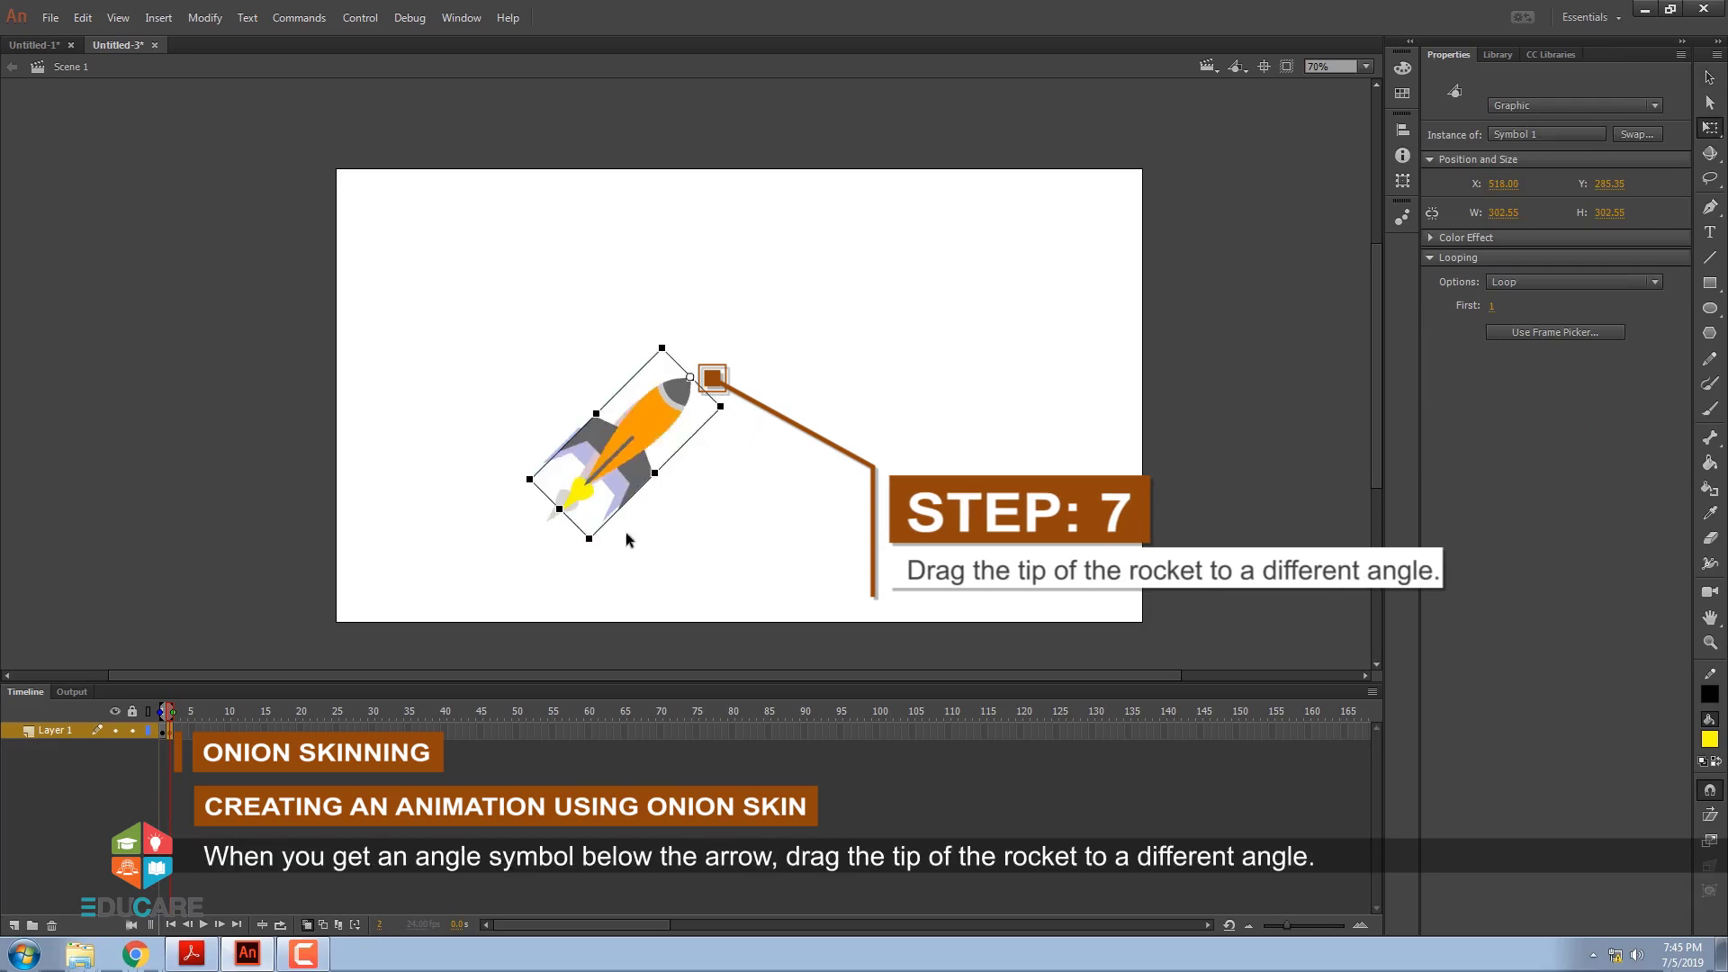
drag(601, 563, 605, 558)
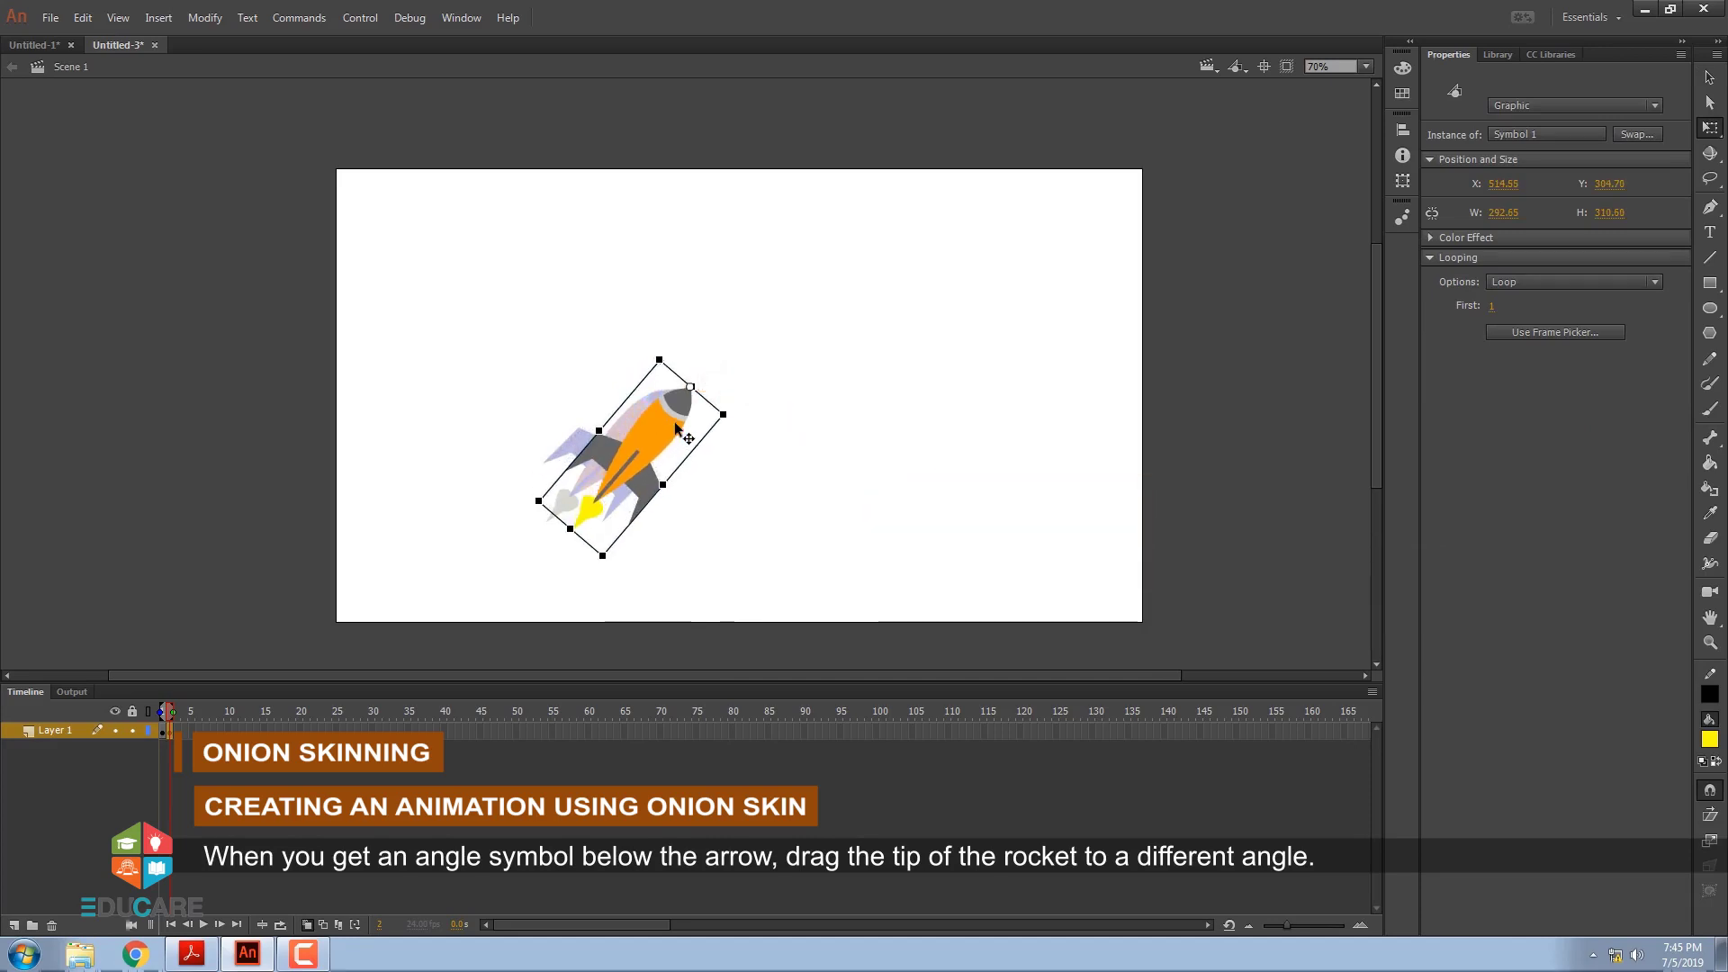
drag(676, 426, 684, 410)
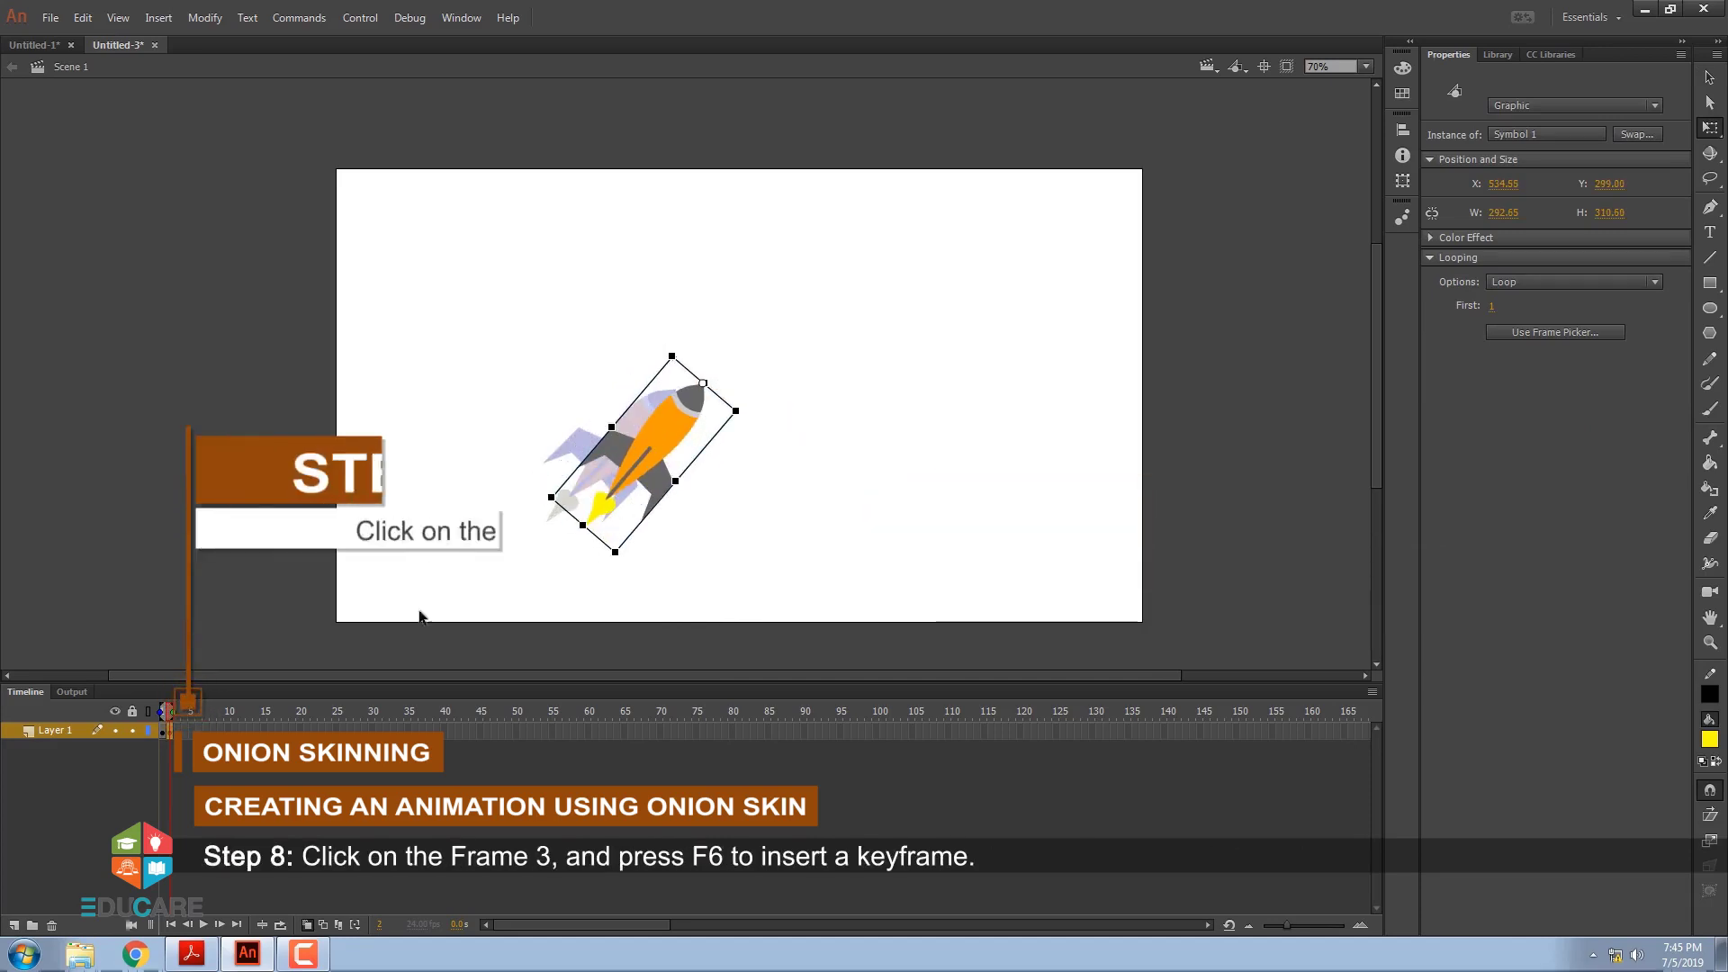
Insert the next keyframe after frame 2 and turn the rocket clockwise while moving it farther right
click(183, 737)
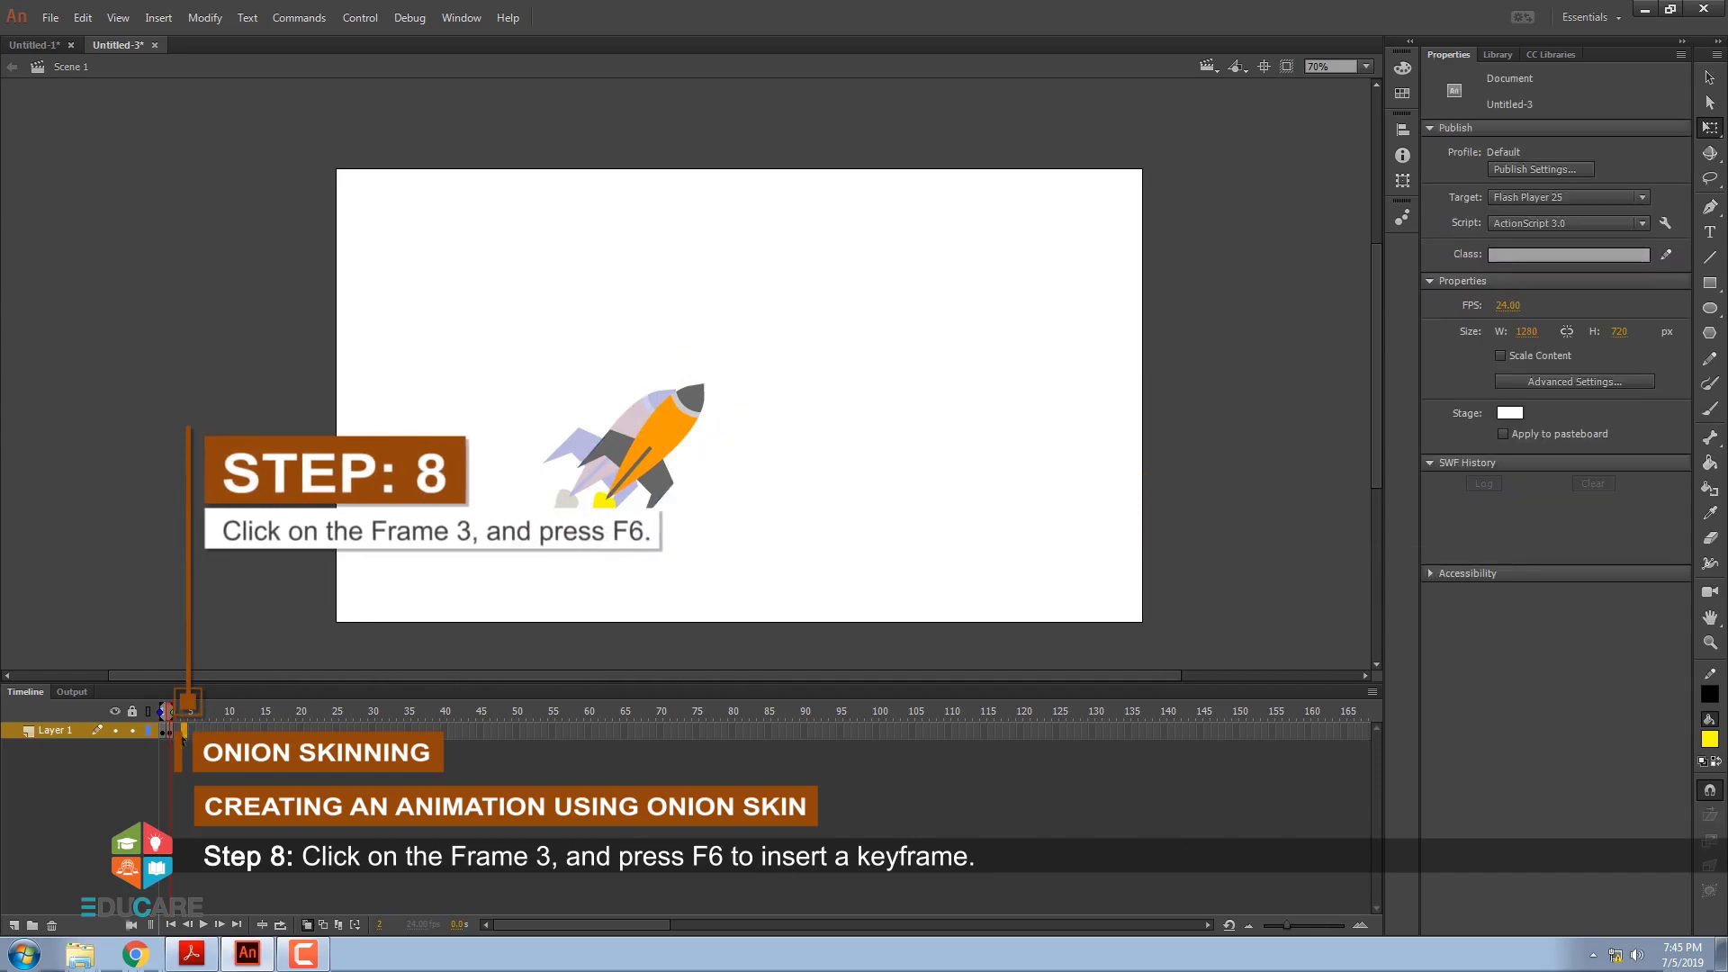
right_click(183, 737)
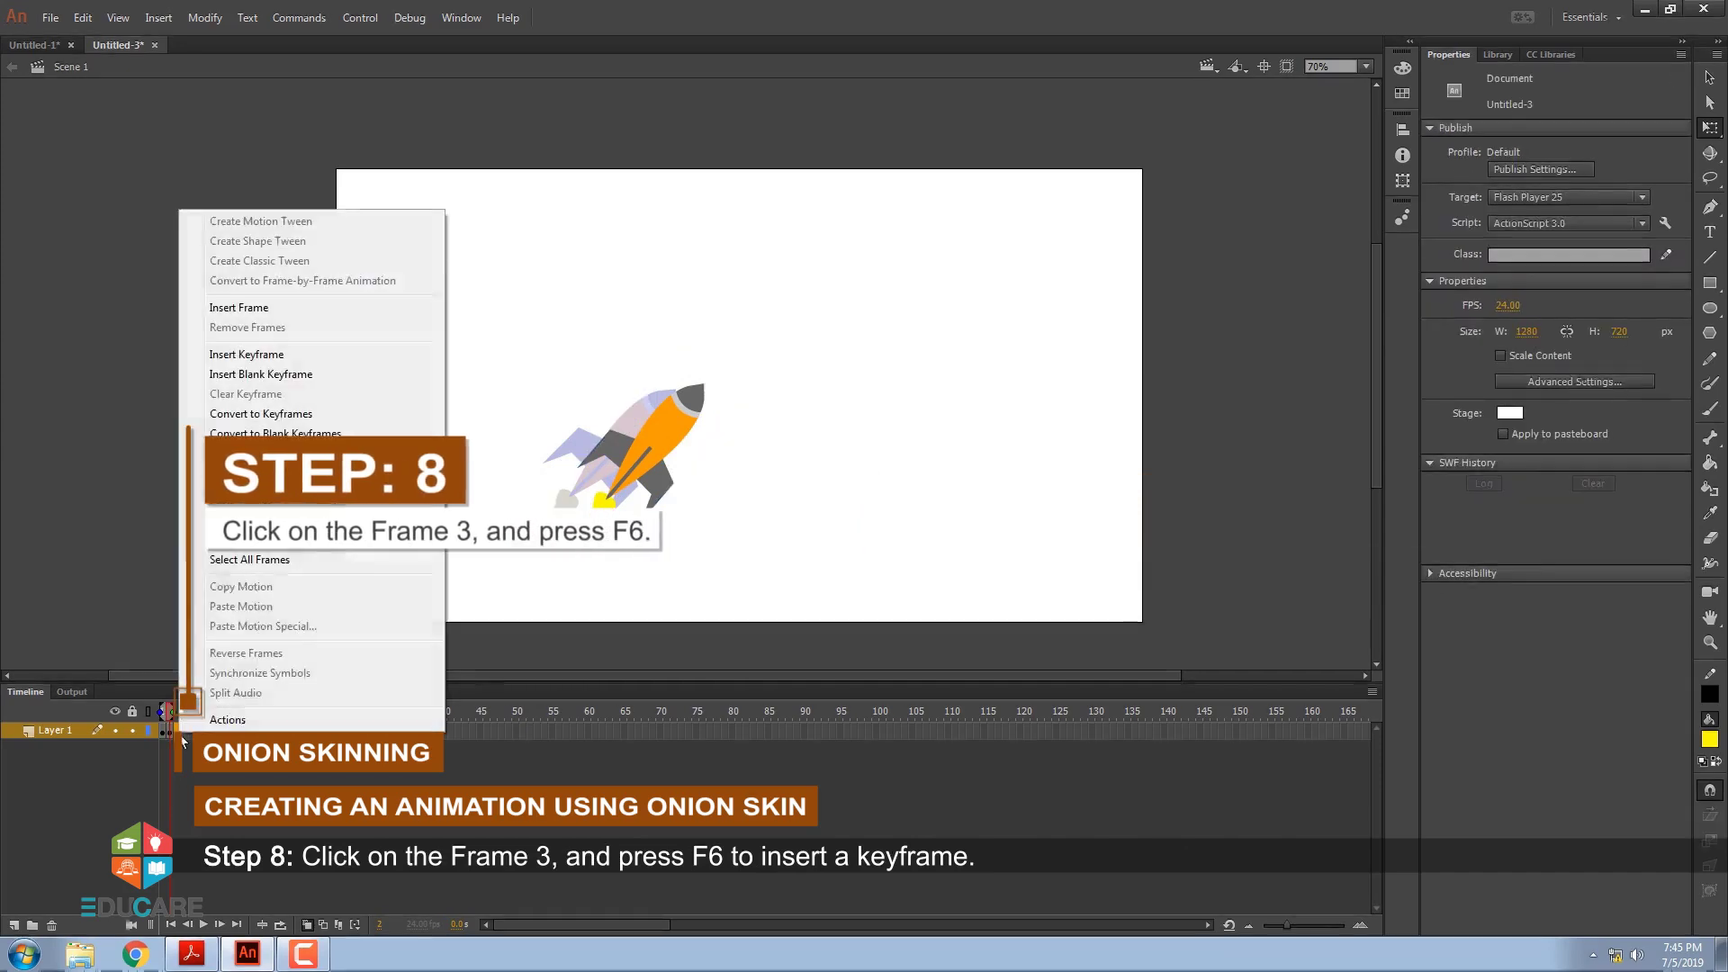
click(327, 358)
drag(729, 421, 770, 434)
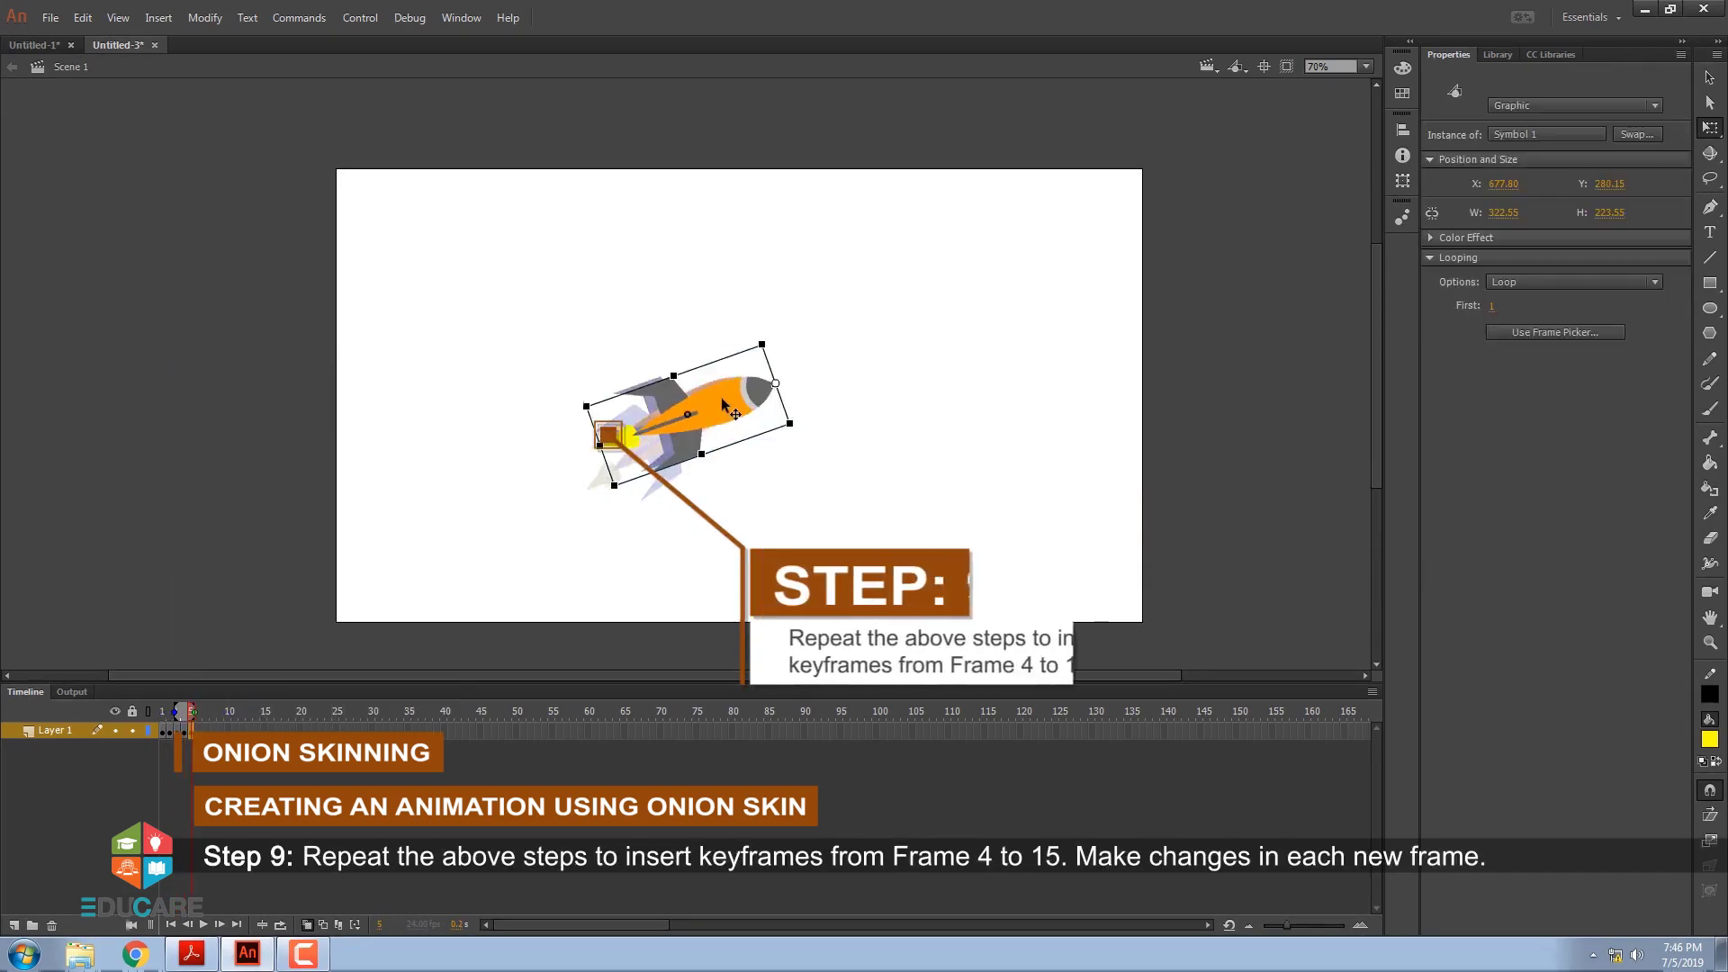
Insert keyframes at frames 6 and 7 and shift the rocket farther right along its arc, tilting its nose clockwise
right_click(200, 731)
click(275, 358)
right_click(206, 731)
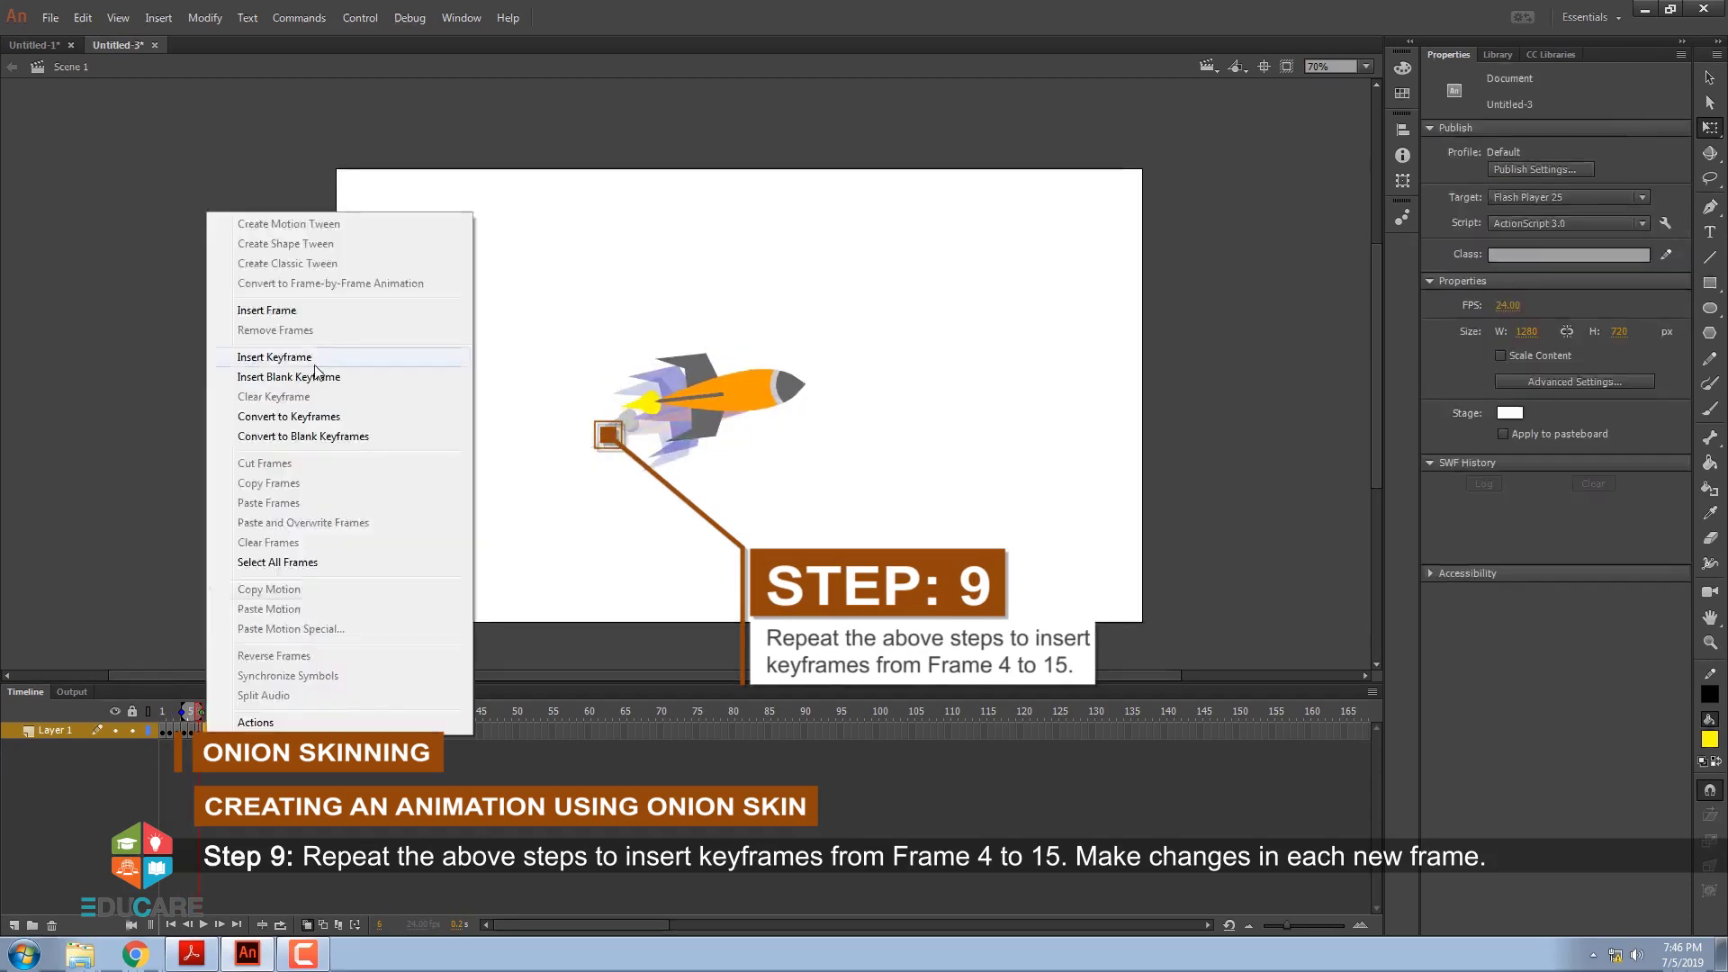
click(315, 370)
drag(711, 396, 765, 396)
mouse_move(869, 430)
mouse_down()
mouse_move(864, 369)
mouse_move(927, 374)
mouse_up()
Add further rocket keyframes from frame 10 to frame 12 and extend the start onion marker back towards frame 1
right_click(228, 731)
click(270, 364)
click(990, 504)
key(F6)
drag(210, 711, 160, 712)
key(F6)
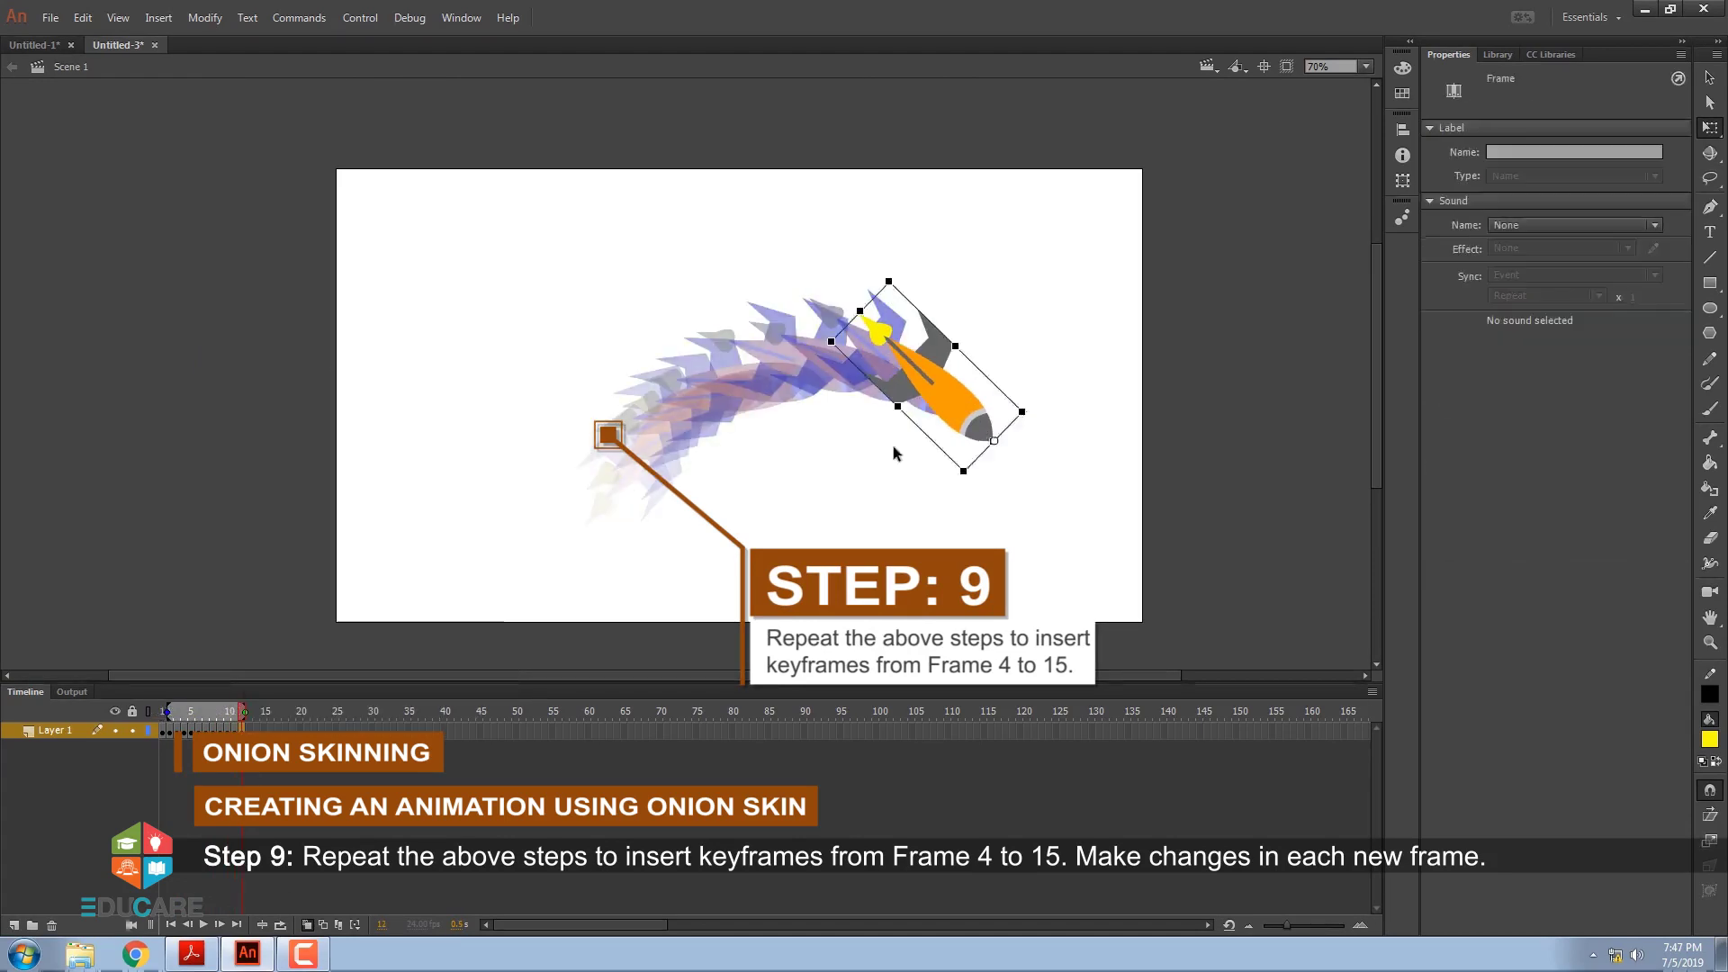
Continue the rocket's descent past the stage's lower-right edge in keyframes up to frame 16, and extend the onion range back to frame 1
drag(926, 376, 999, 423)
drag(968, 333, 994, 317)
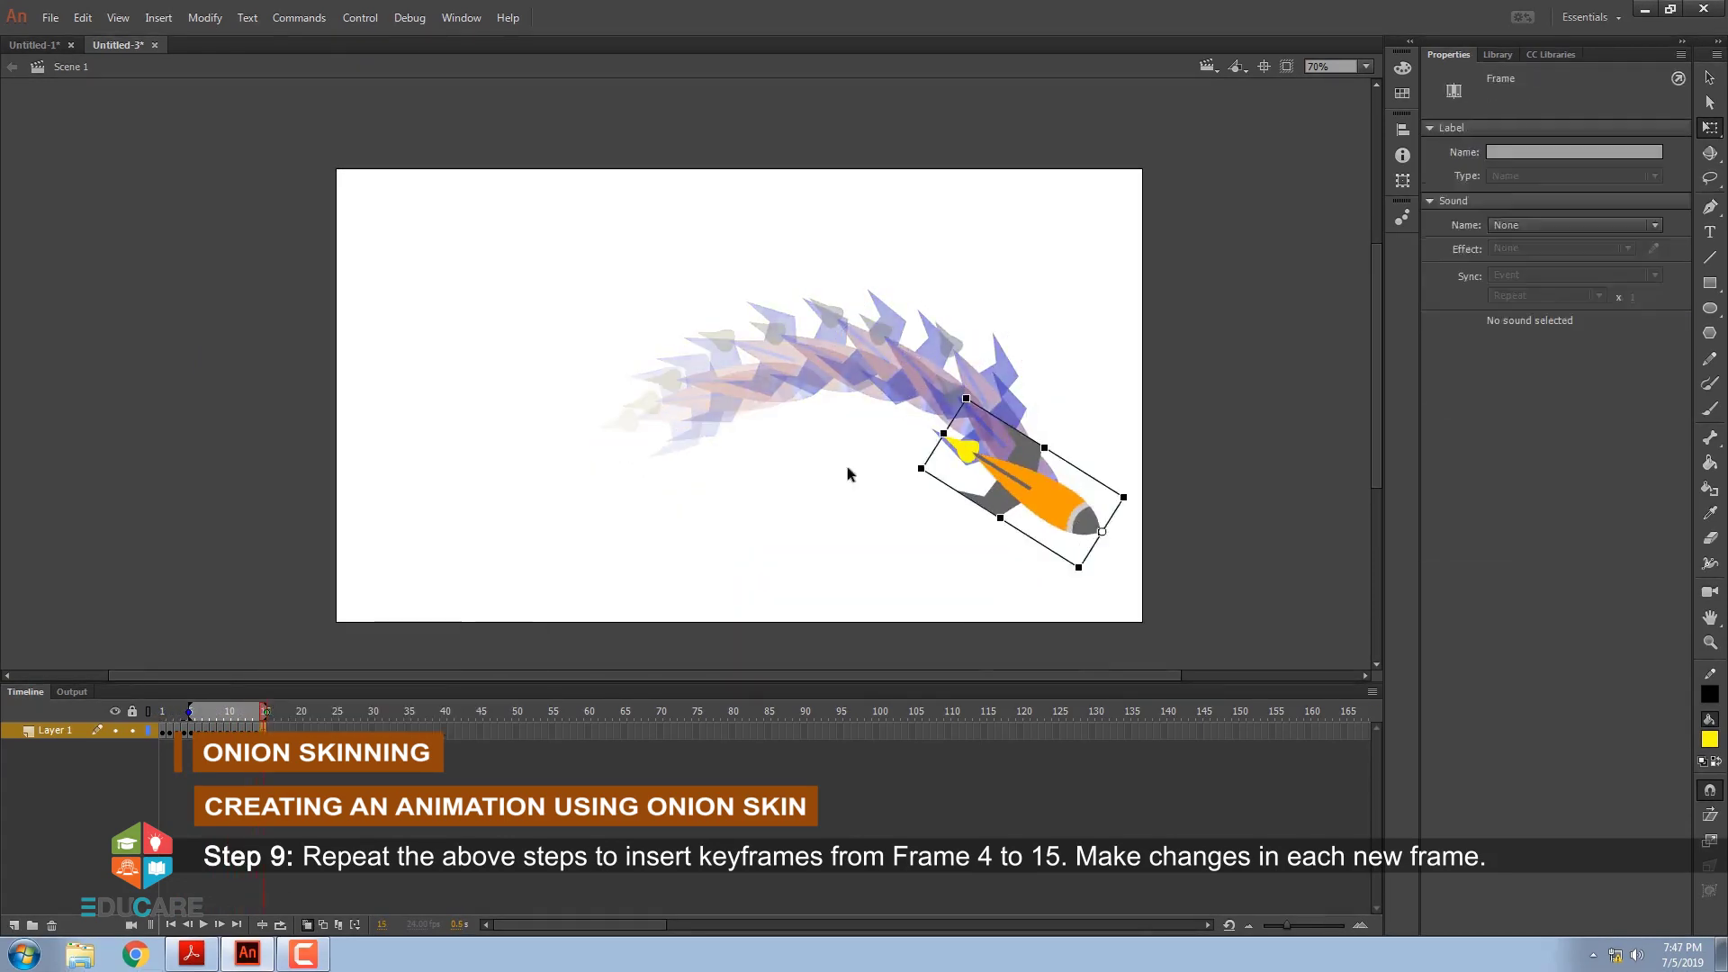
drag(963, 504, 941, 531)
key(F6)
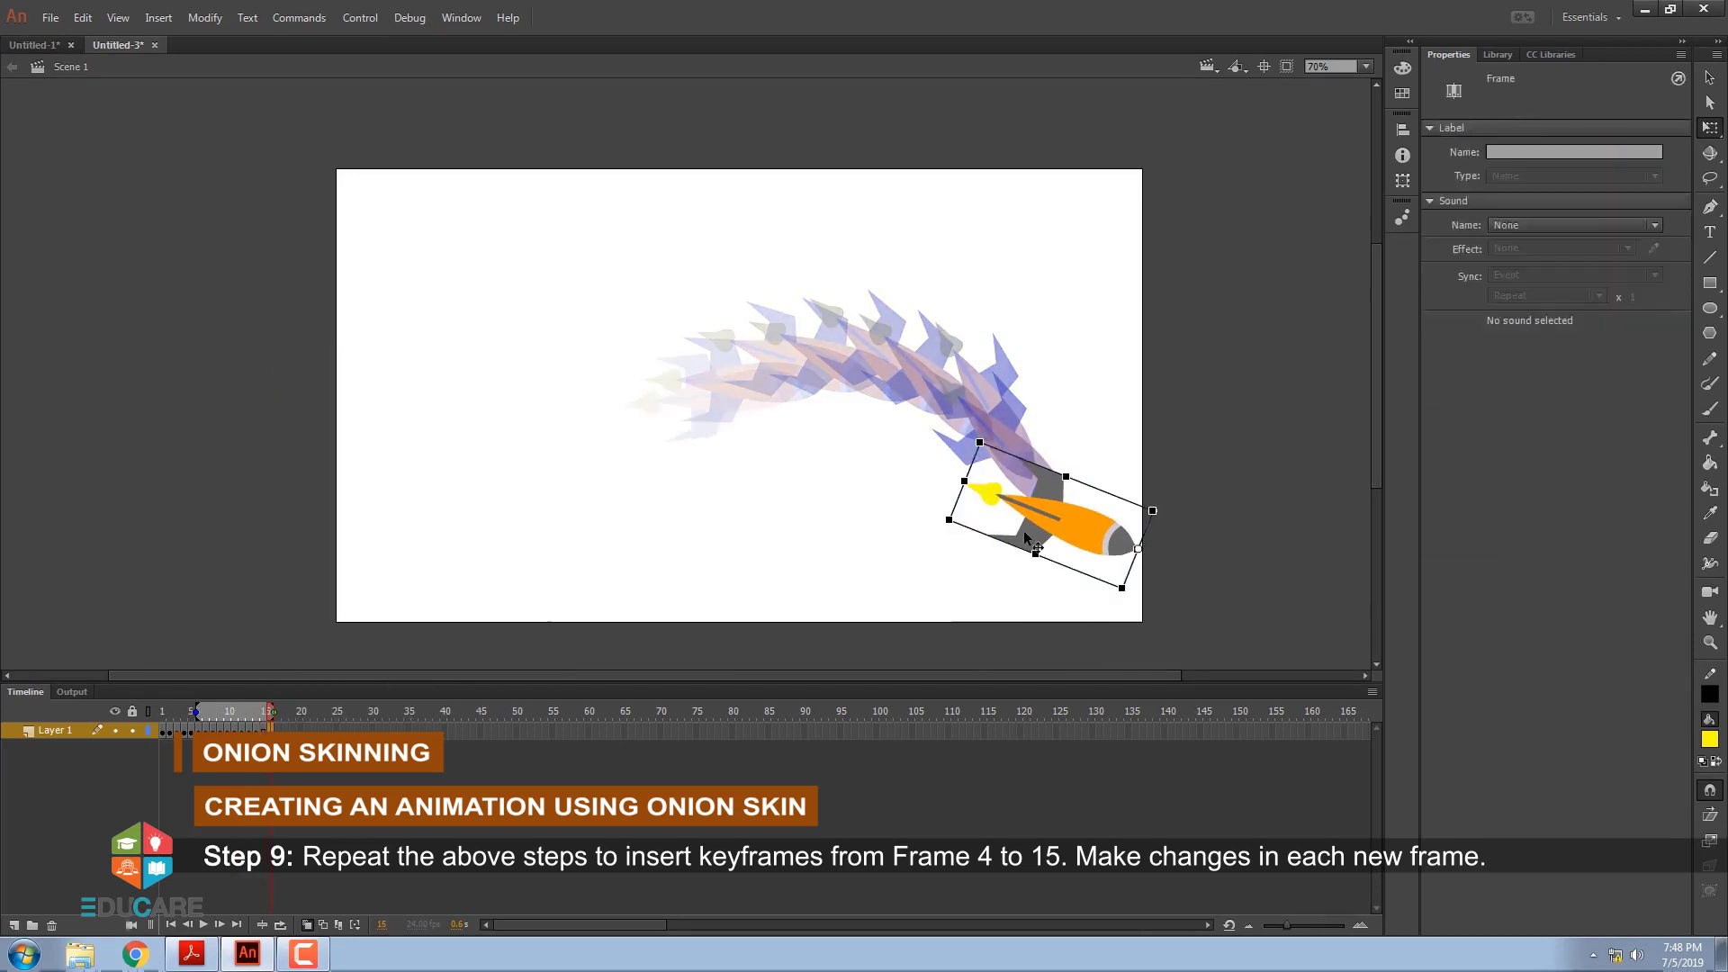
mouse_move(1053, 522)
mouse_down()
mouse_move(1080, 540)
mouse_move(1179, 540)
mouse_up()
drag(196, 711, 161, 712)
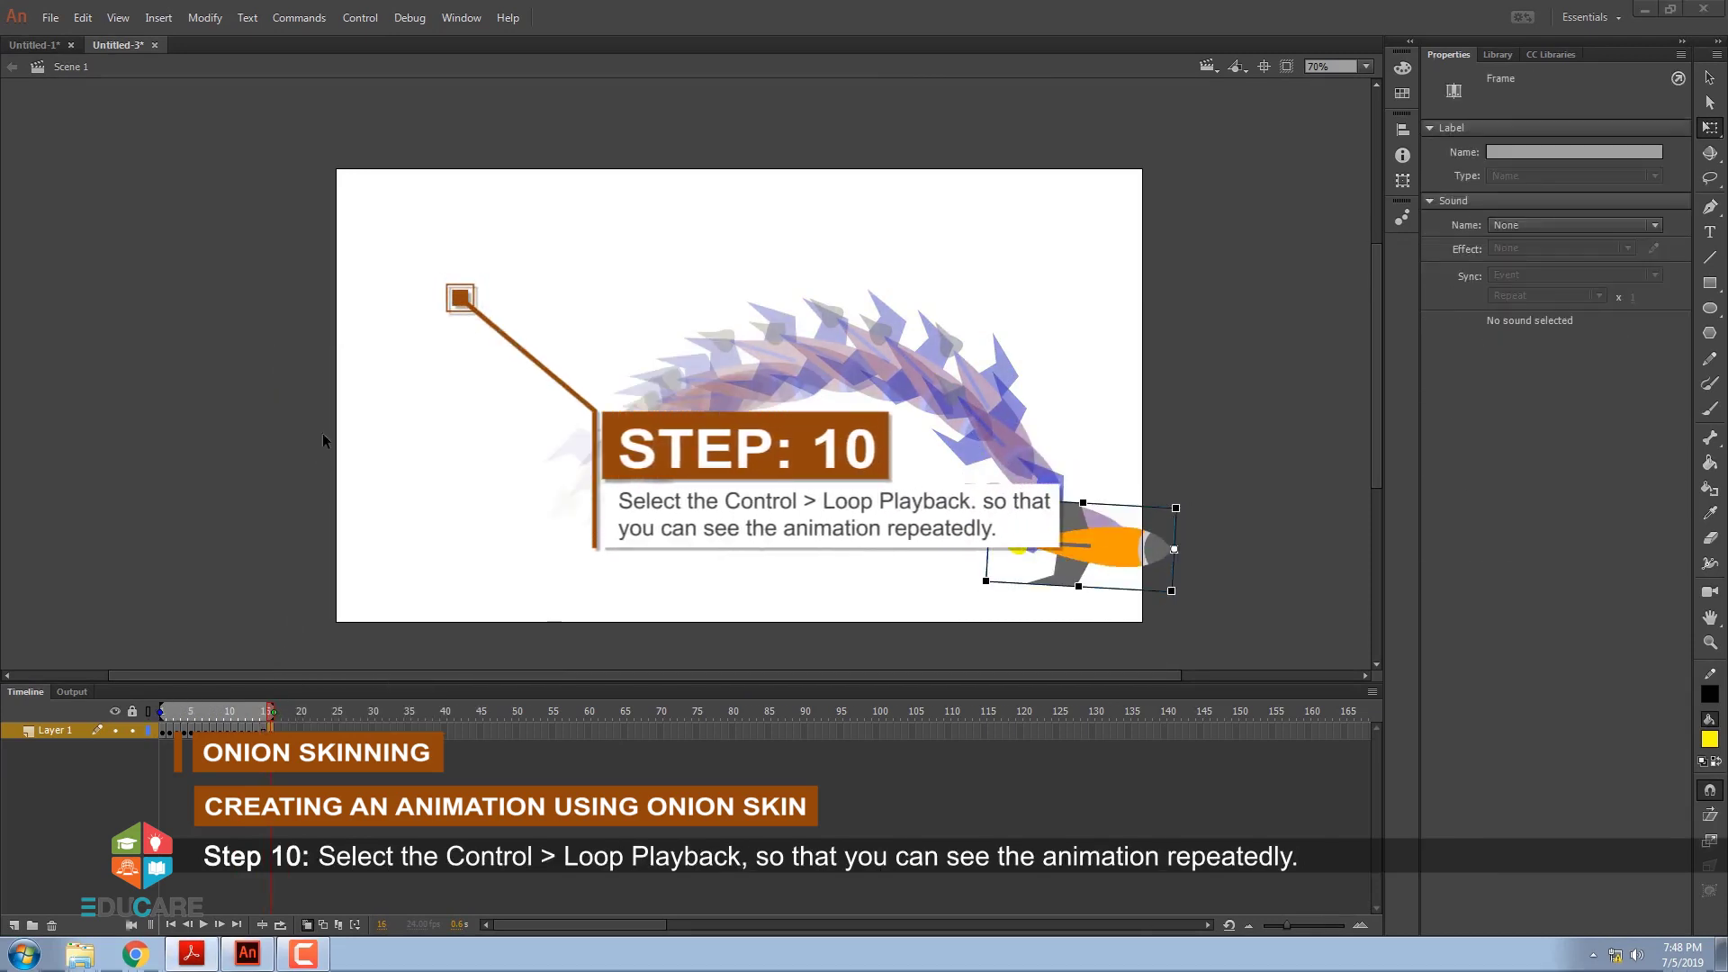
Enable Loop Playback and play the rocket animation
click(360, 18)
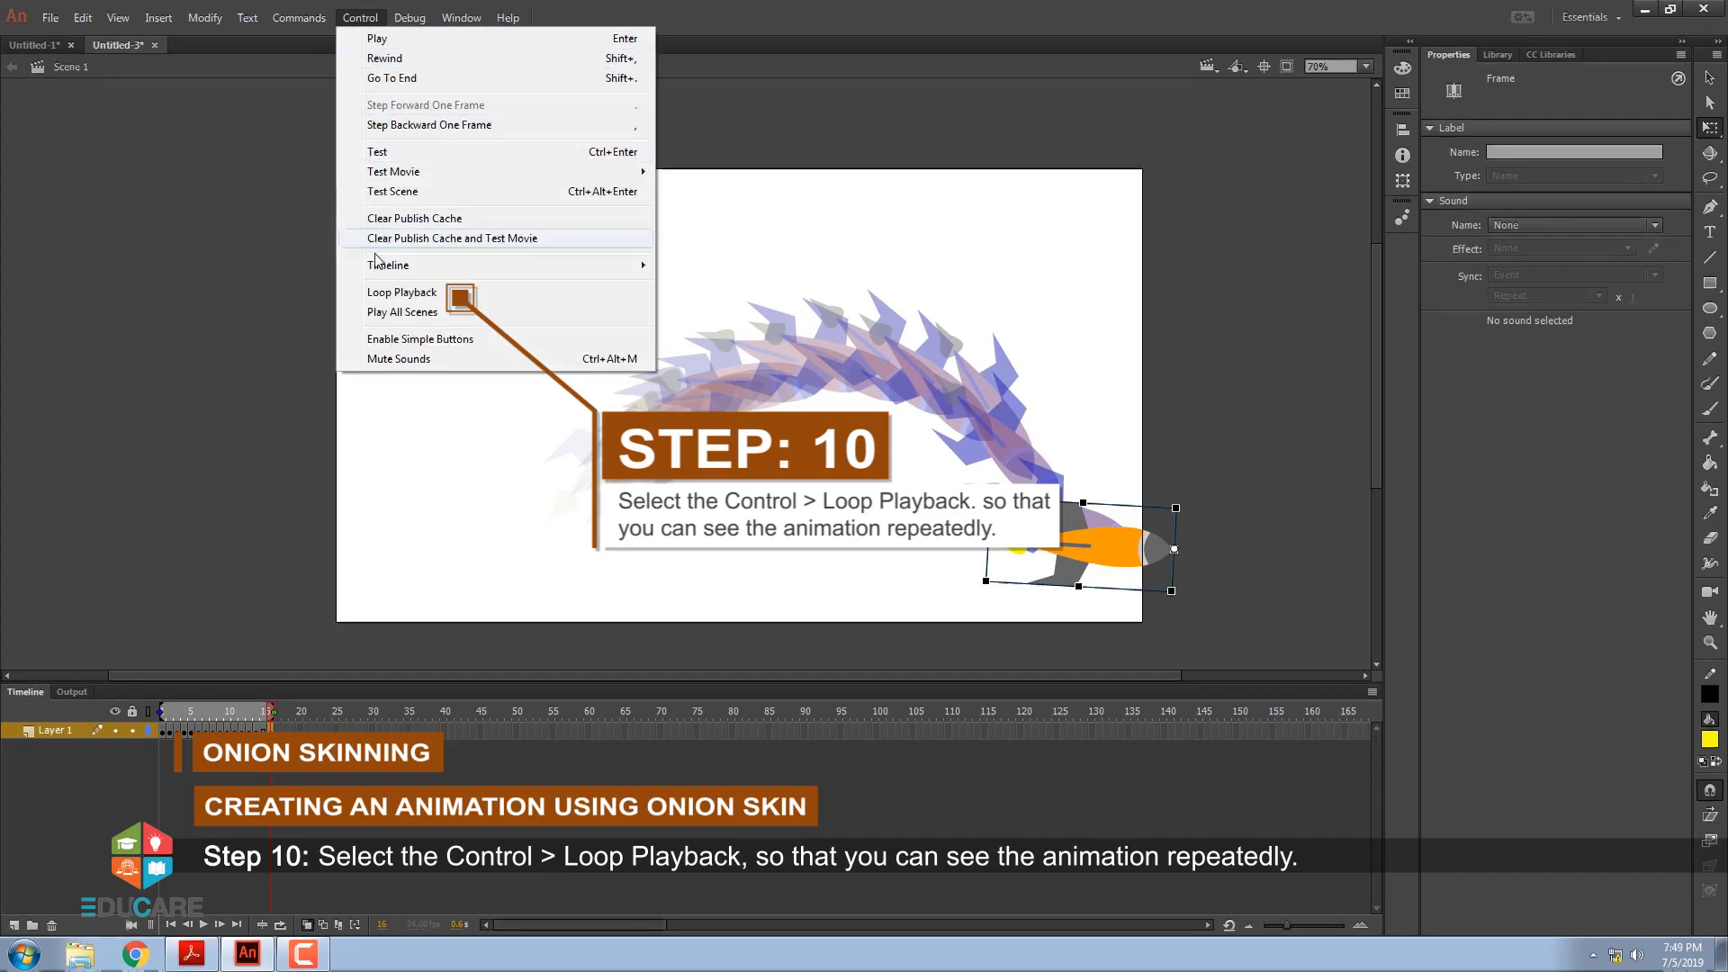
click(376, 293)
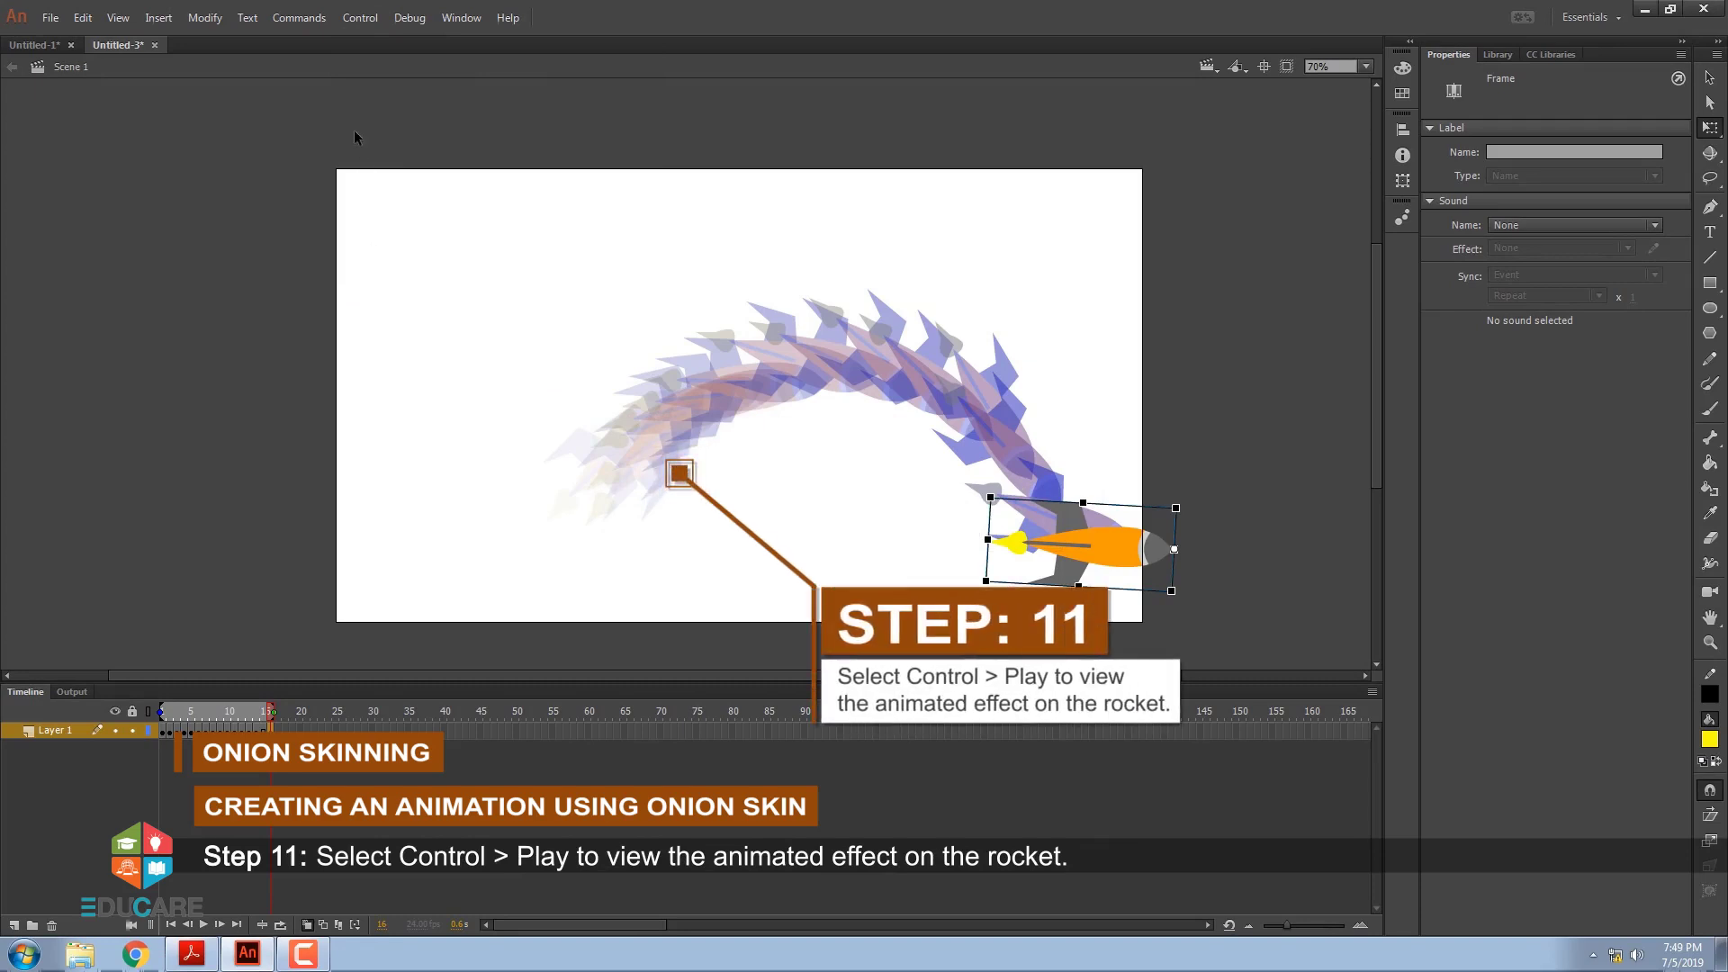
click(360, 19)
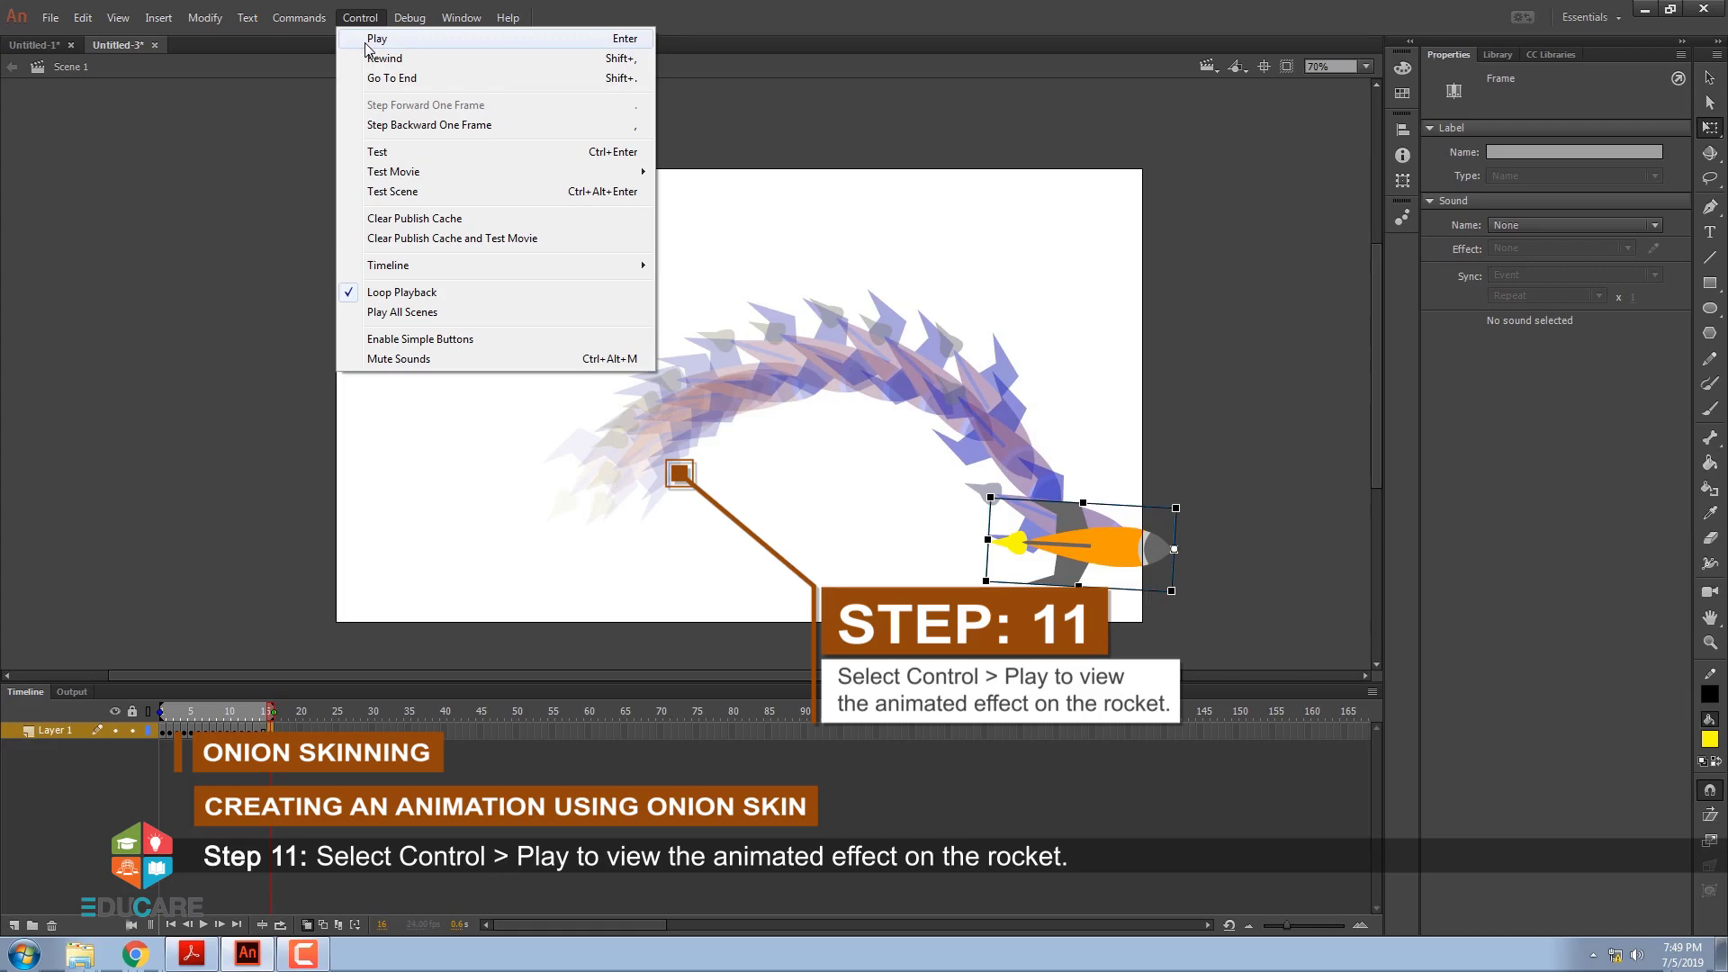
click(365, 42)
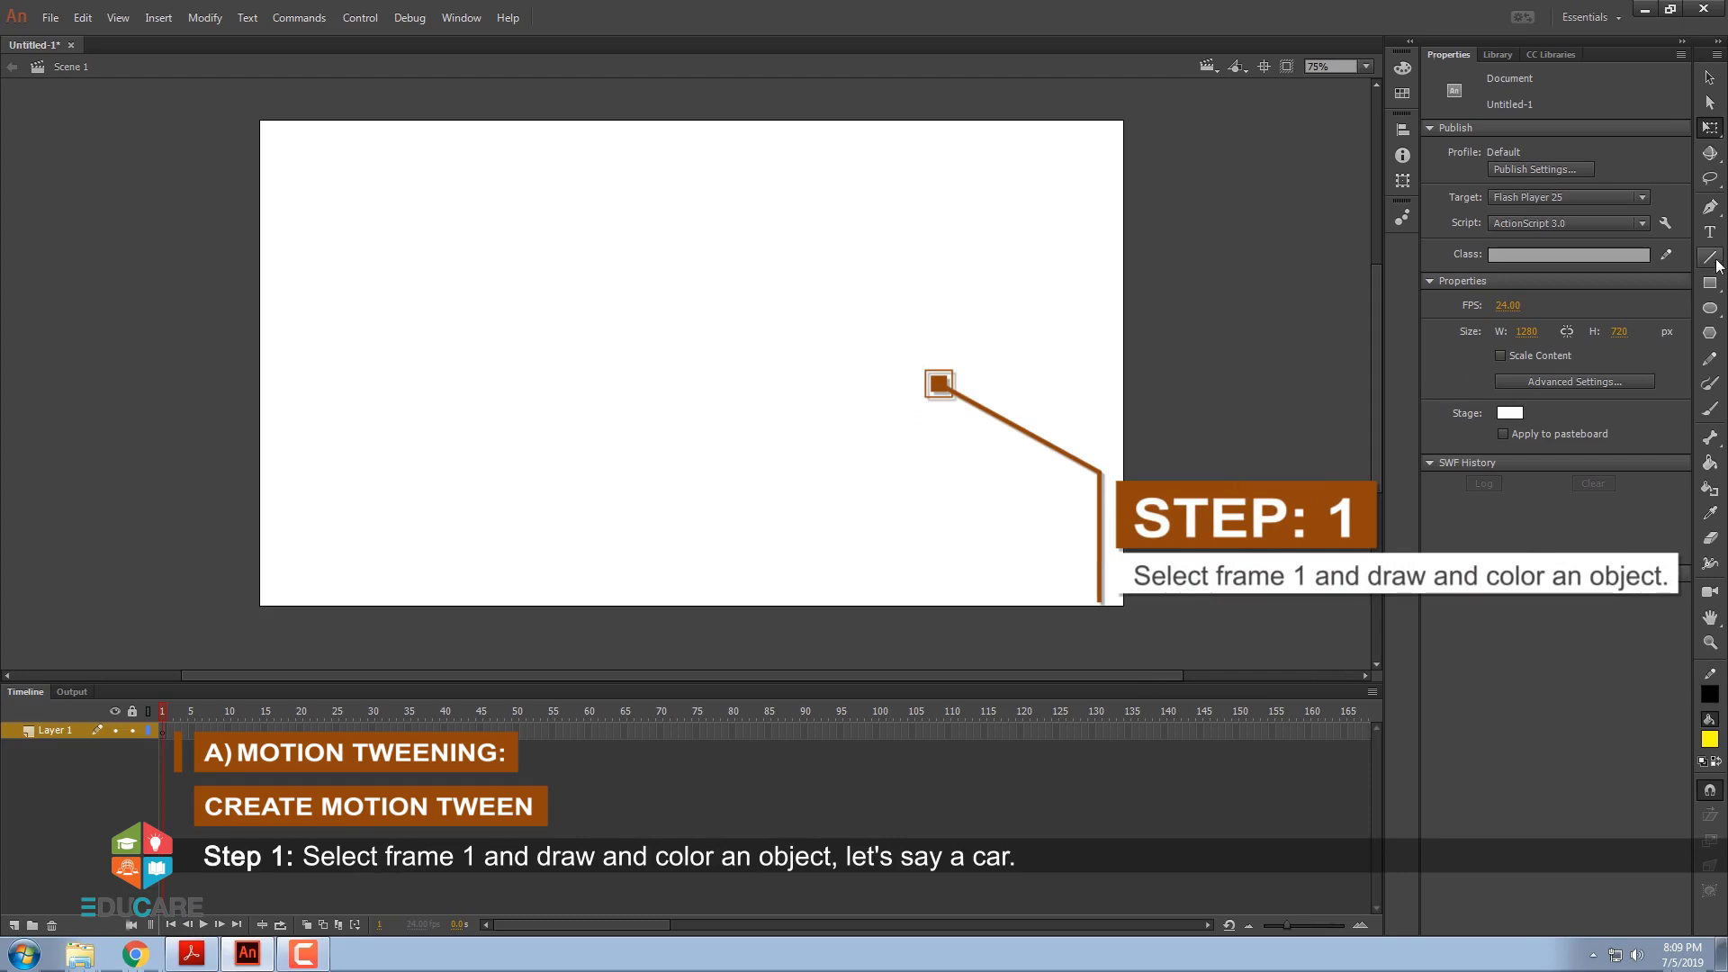
Draw a yellow car body rectangle with a smaller cabin rectangle on top, and reshape their corners into rounded curves
drag(629, 361, 882, 484)
key(v)
drag(881, 361, 818, 361)
drag(628, 361, 690, 361)
drag(690, 362, 818, 294)
drag(690, 293, 743, 294)
drag(855, 423, 887, 392)
drag(647, 424, 612, 394)
Delete the strip along the car body's bottom, then draw a straight bottom edge and a vertical divider through the cabin
drag(576, 443, 1015, 483)
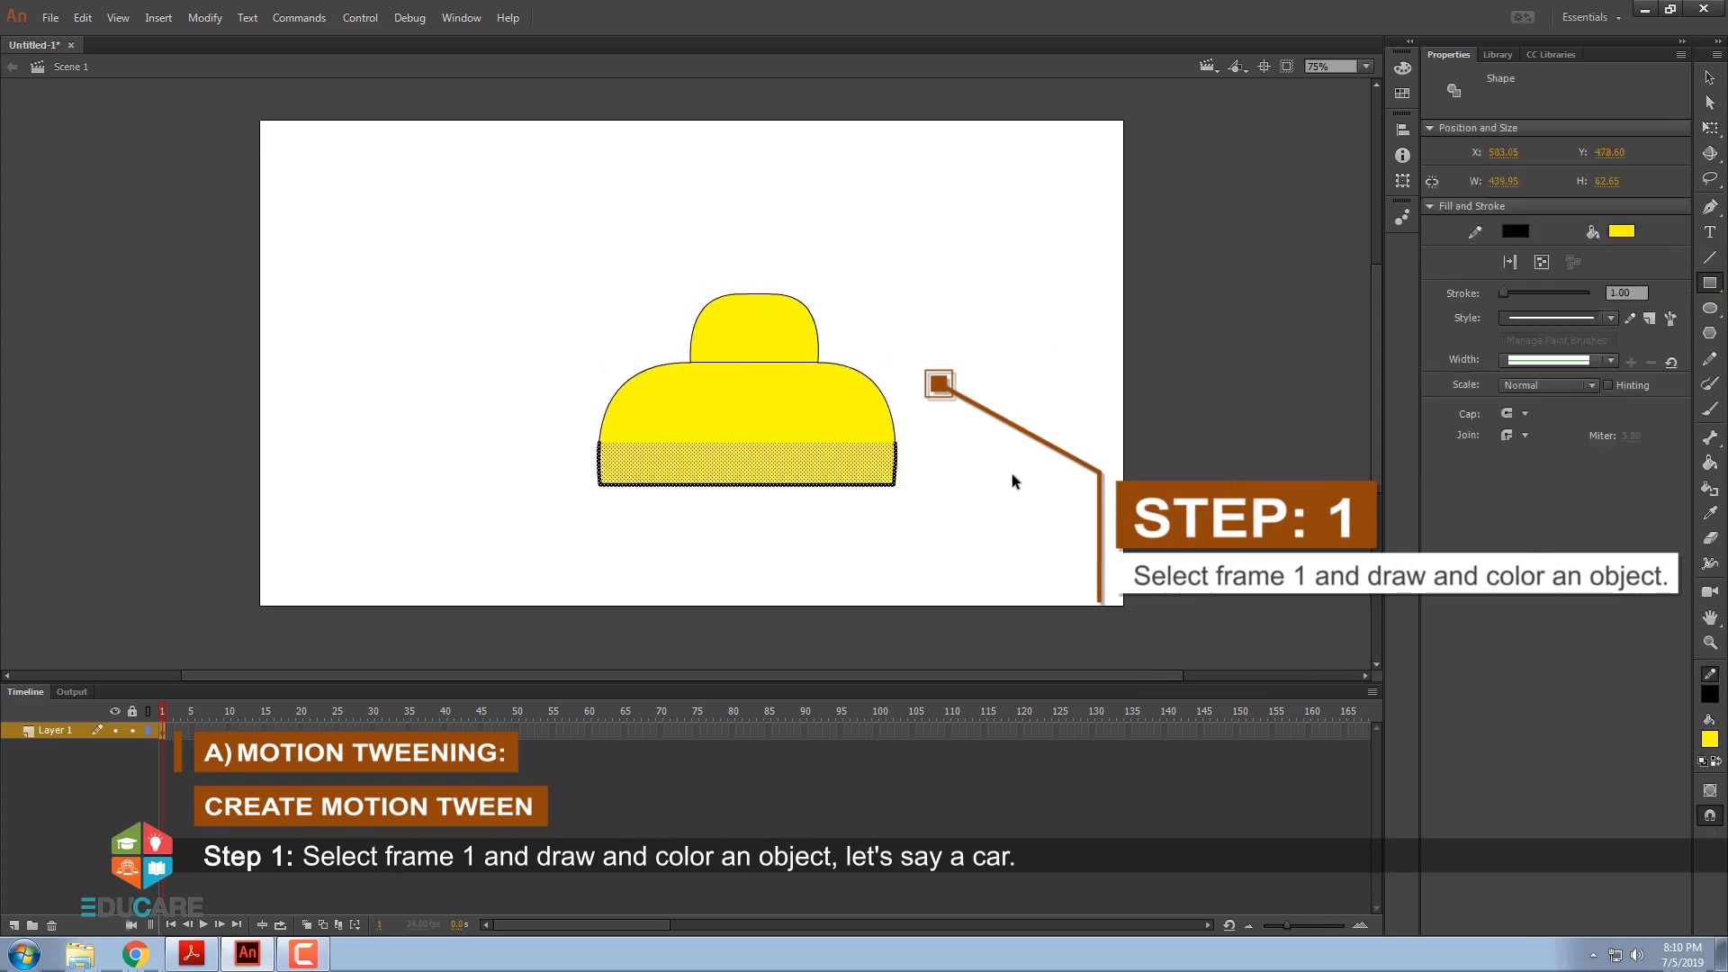
key(Delete)
click(1710, 257)
drag(583, 442, 917, 442)
mouse_move(753, 305)
mouse_down()
mouse_move(840, 363)
mouse_move(754, 296)
mouse_move(798, 301)
mouse_move(760, 363)
mouse_up()
Draw a wheel of concentric circles with a star-shaped hub, remove the surplus shapes, and duplicate the wheel at the car's other end
key(o)
mouse_move(604, 402)
mouse_down()
mouse_move(681, 478)
mouse_move(667, 464)
mouse_up()
key(ctrl+equal)
key(ctrl+equal)
drag(567, 378, 597, 456)
key(ctrl+minus)
key(Delete)
key(Delete)
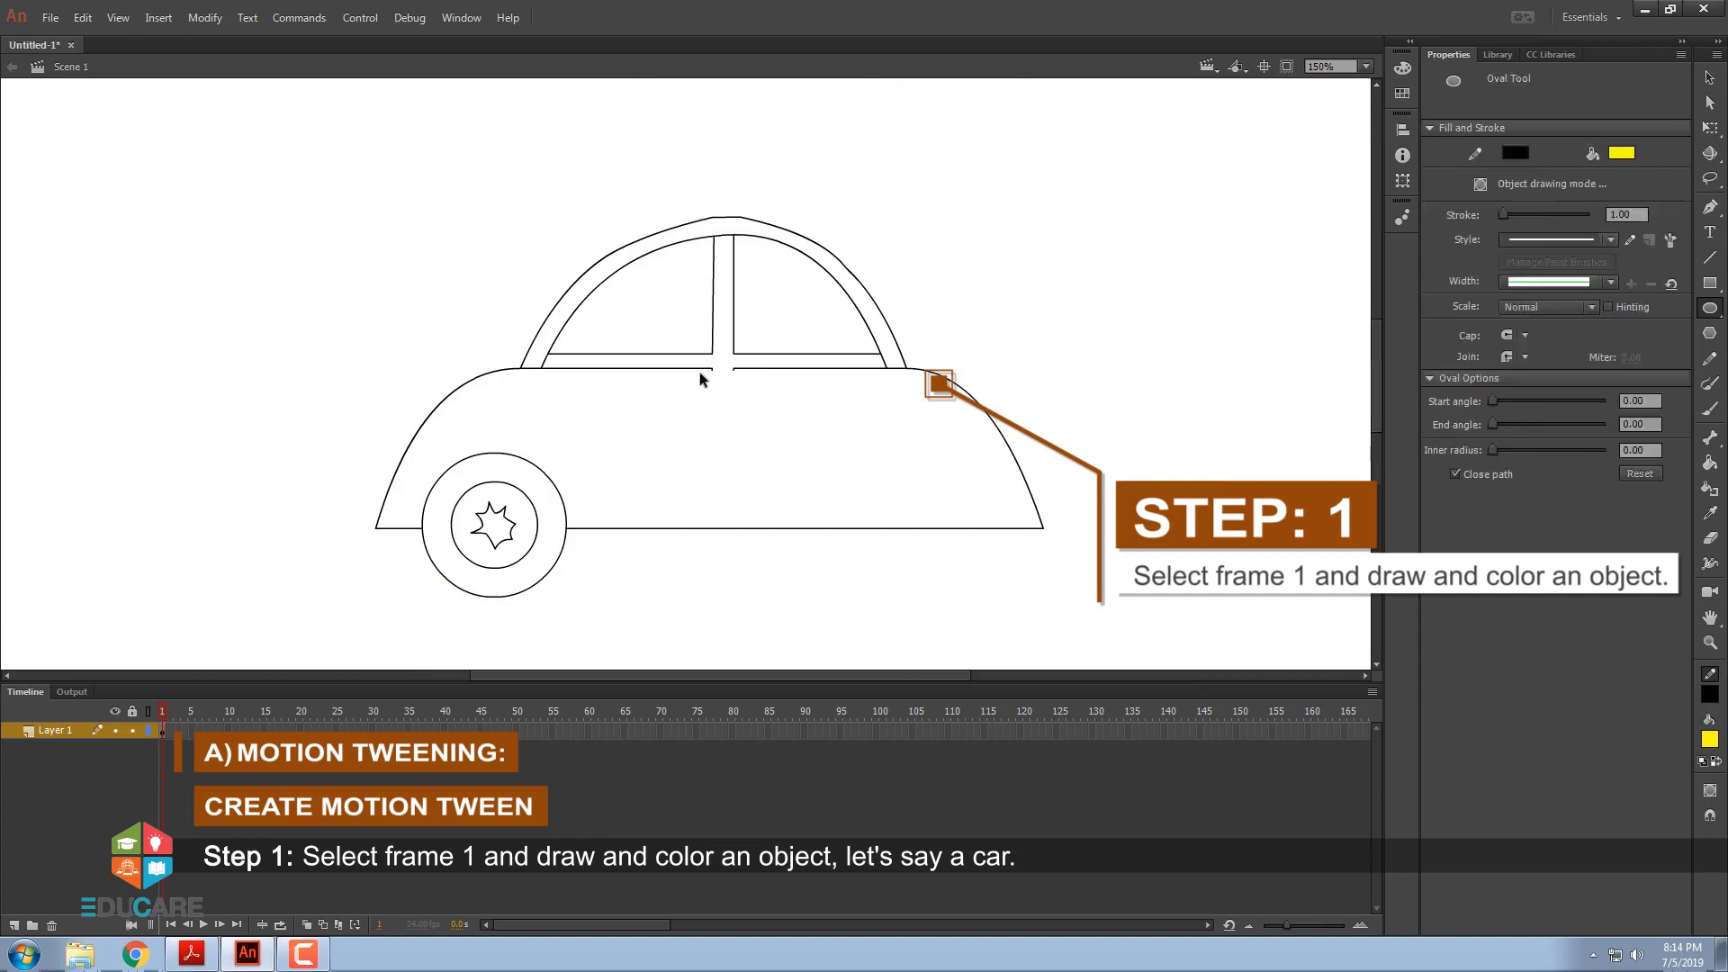
drag(494, 525, 911, 524)
Fill the car body with golden yellow and both tyres with black
click(1621, 153)
click(1458, 225)
click(702, 432)
click(494, 468)
click(910, 468)
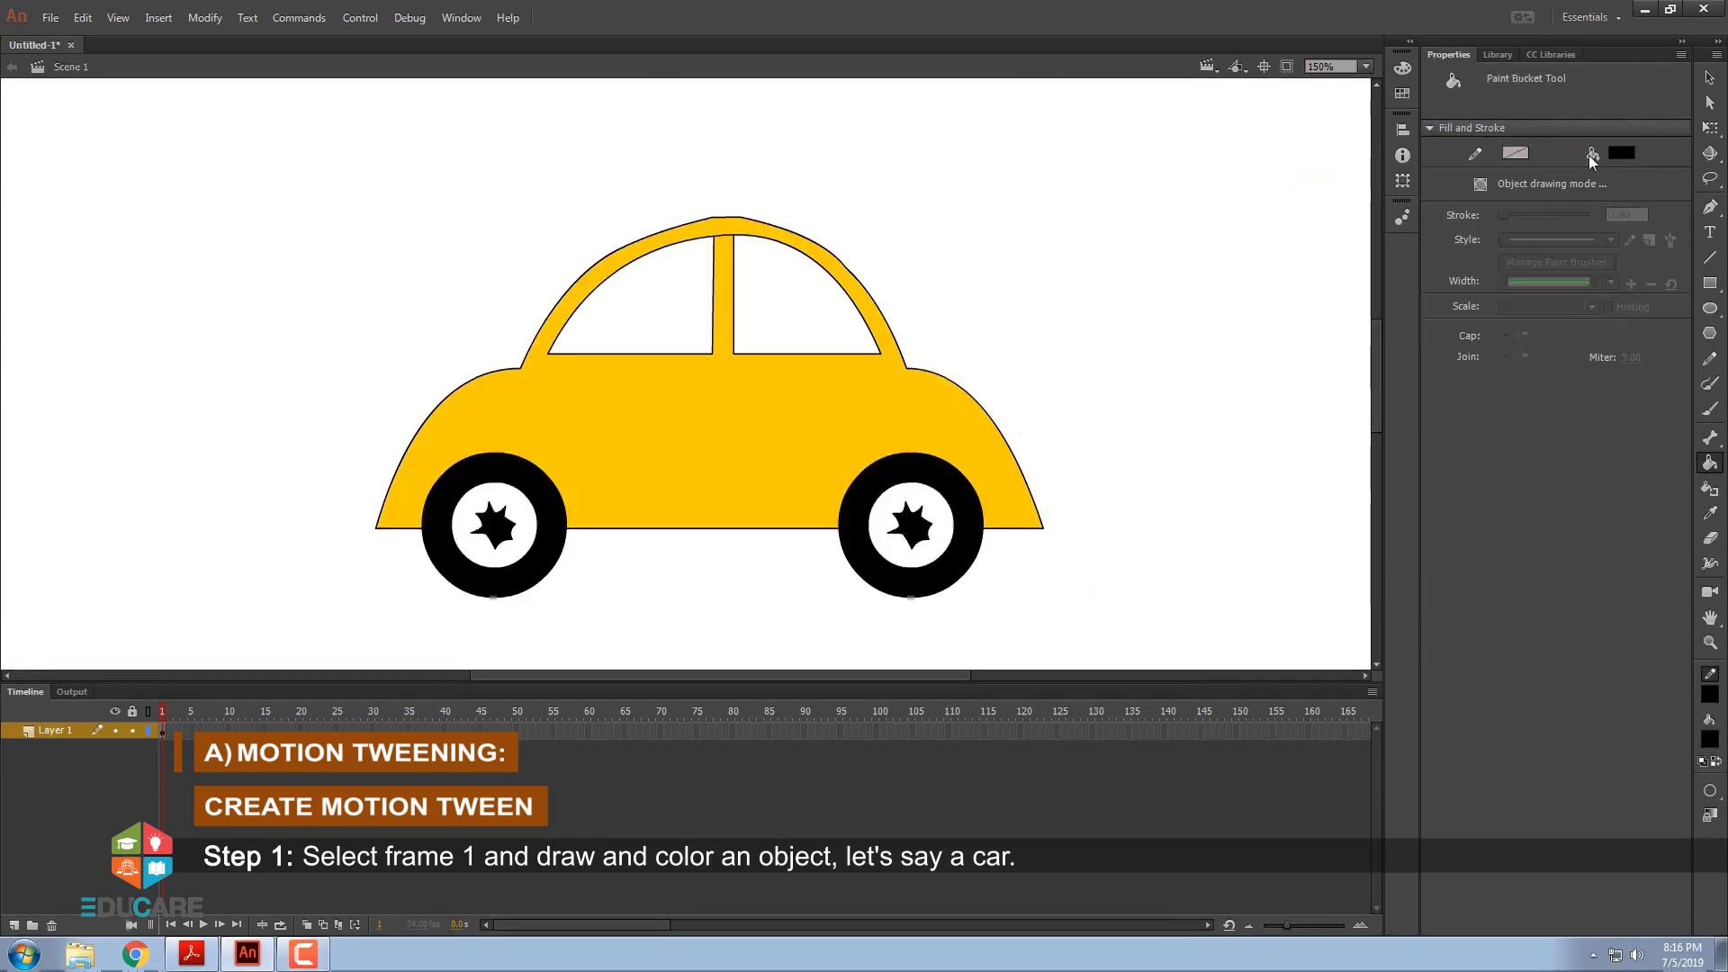
Fill both wheel rims with dark grey and lower the bottom edges of the two windows to the car's shoulder line
click(1620, 153)
click(494, 525)
click(911, 525)
drag(630, 354, 630, 369)
drag(808, 354, 808, 369)
key(v)
click(862, 286)
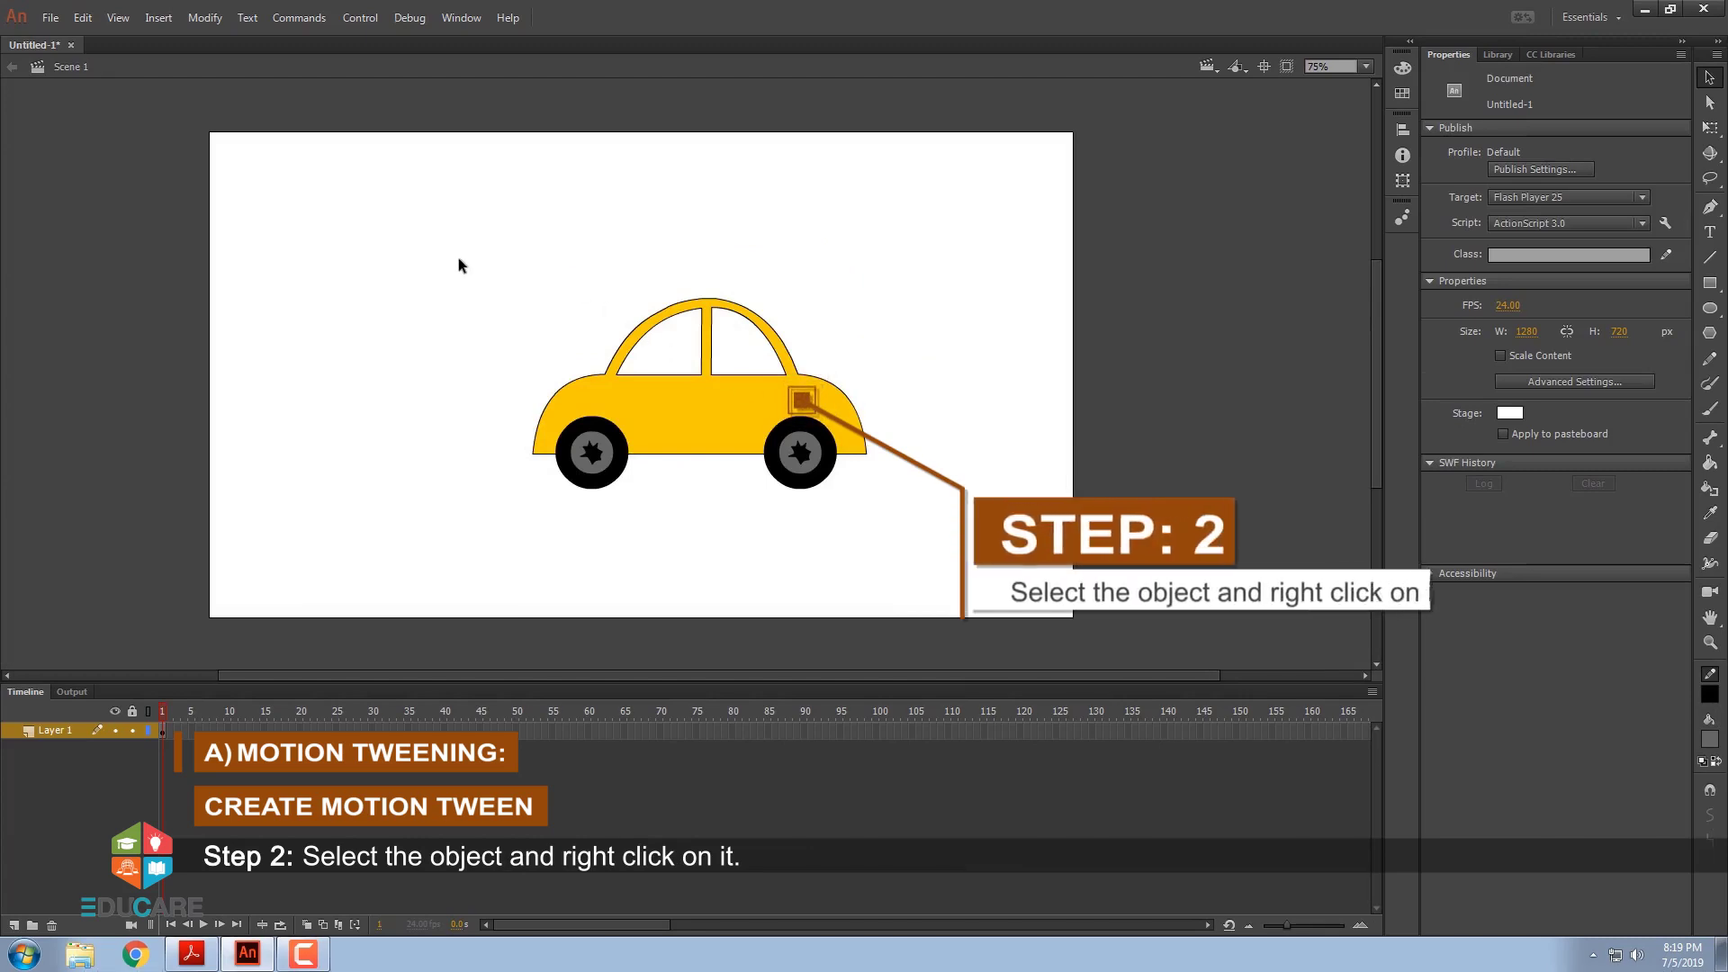
Select the whole car drawing and convert it to a graphic symbol named Car
drag(459, 260, 923, 518)
right_click(772, 415)
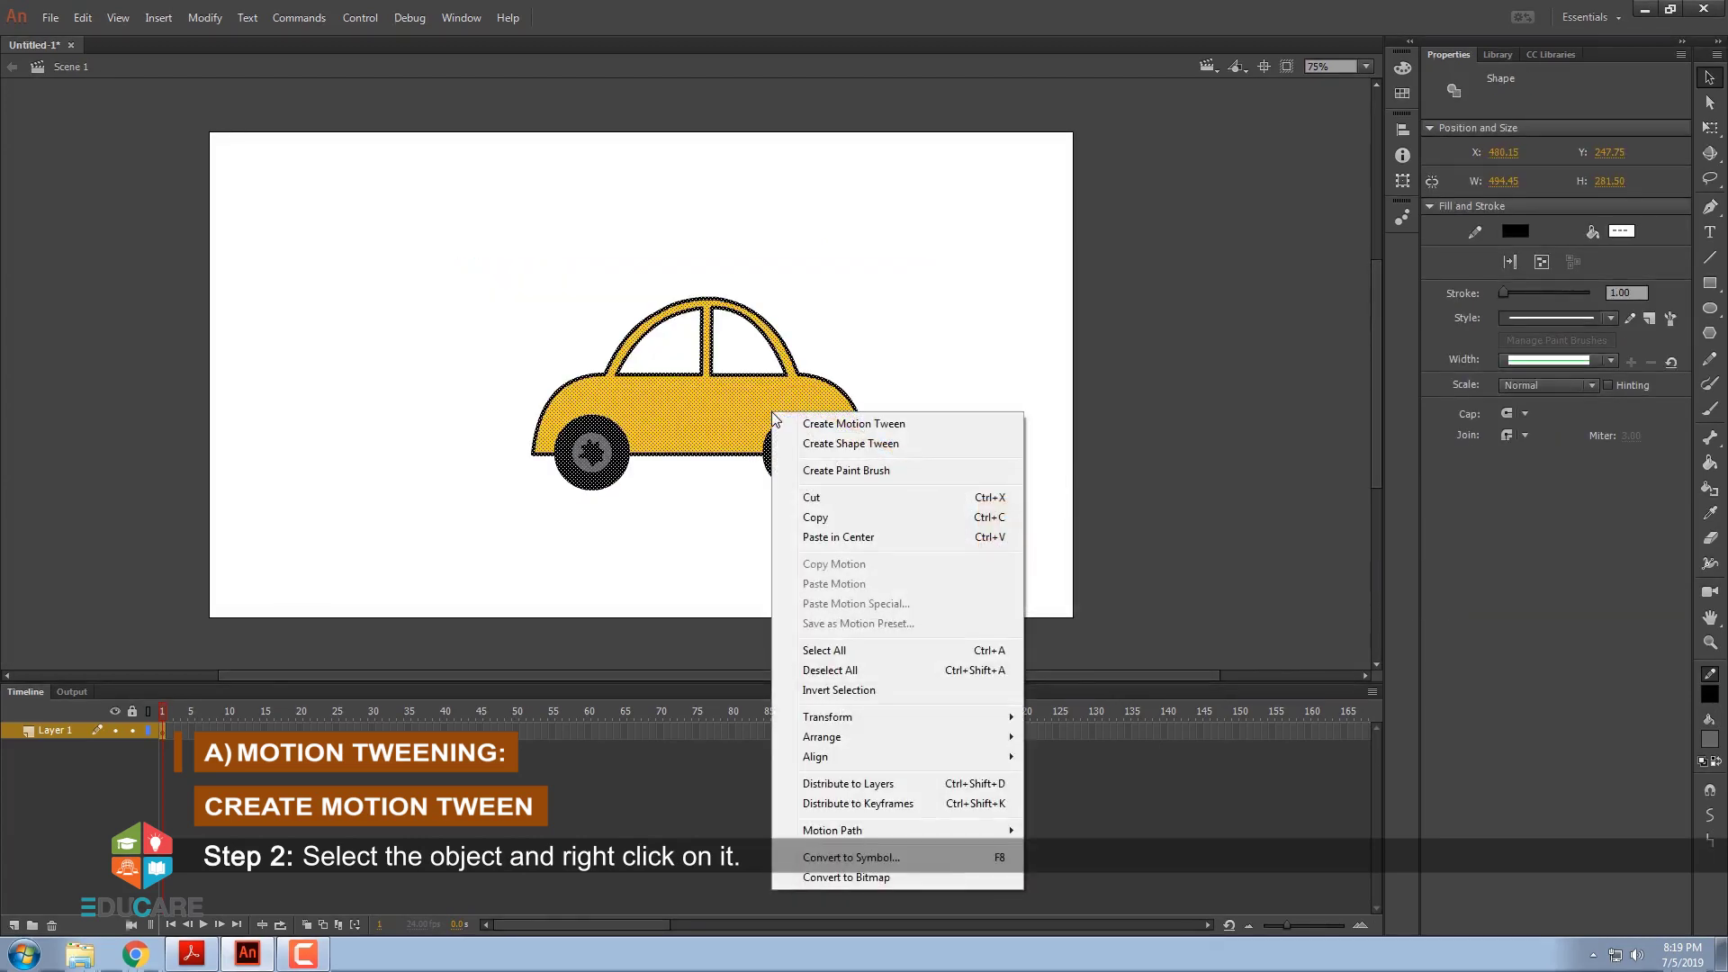
click(805, 864)
text(Car)
click(979, 230)
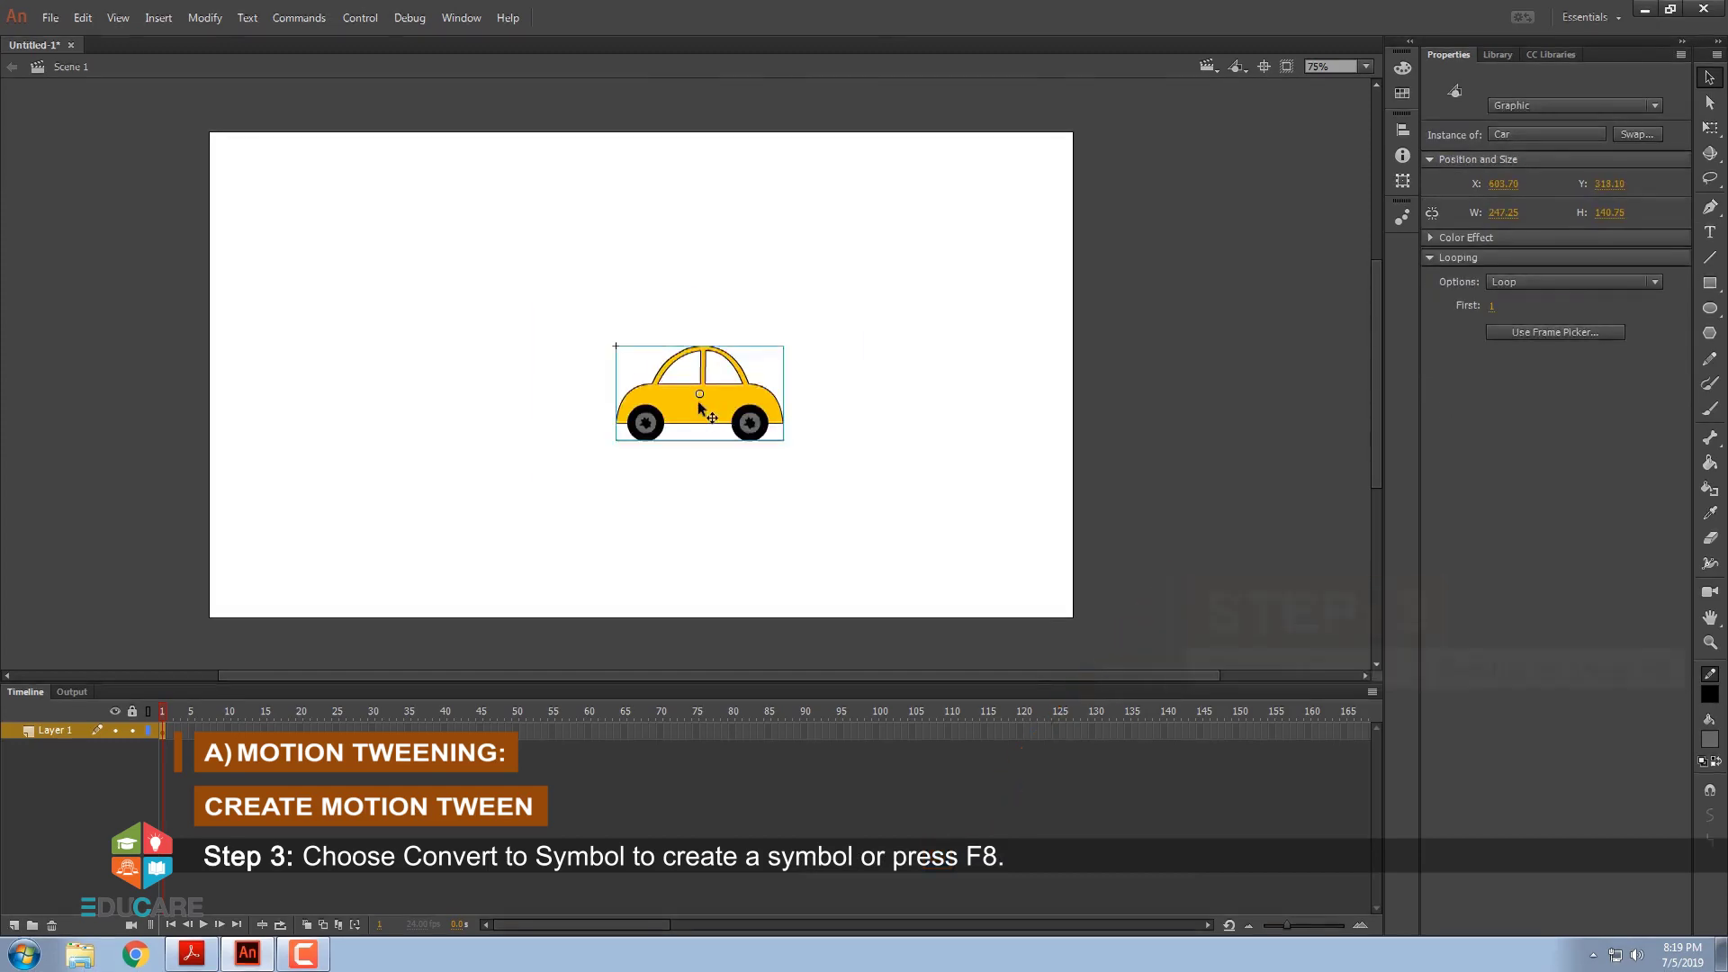
Move the Car symbol to the stage's left side and insert a frame at frame 40 of Layer 1
drag(694, 397, 387, 403)
click(648, 465)
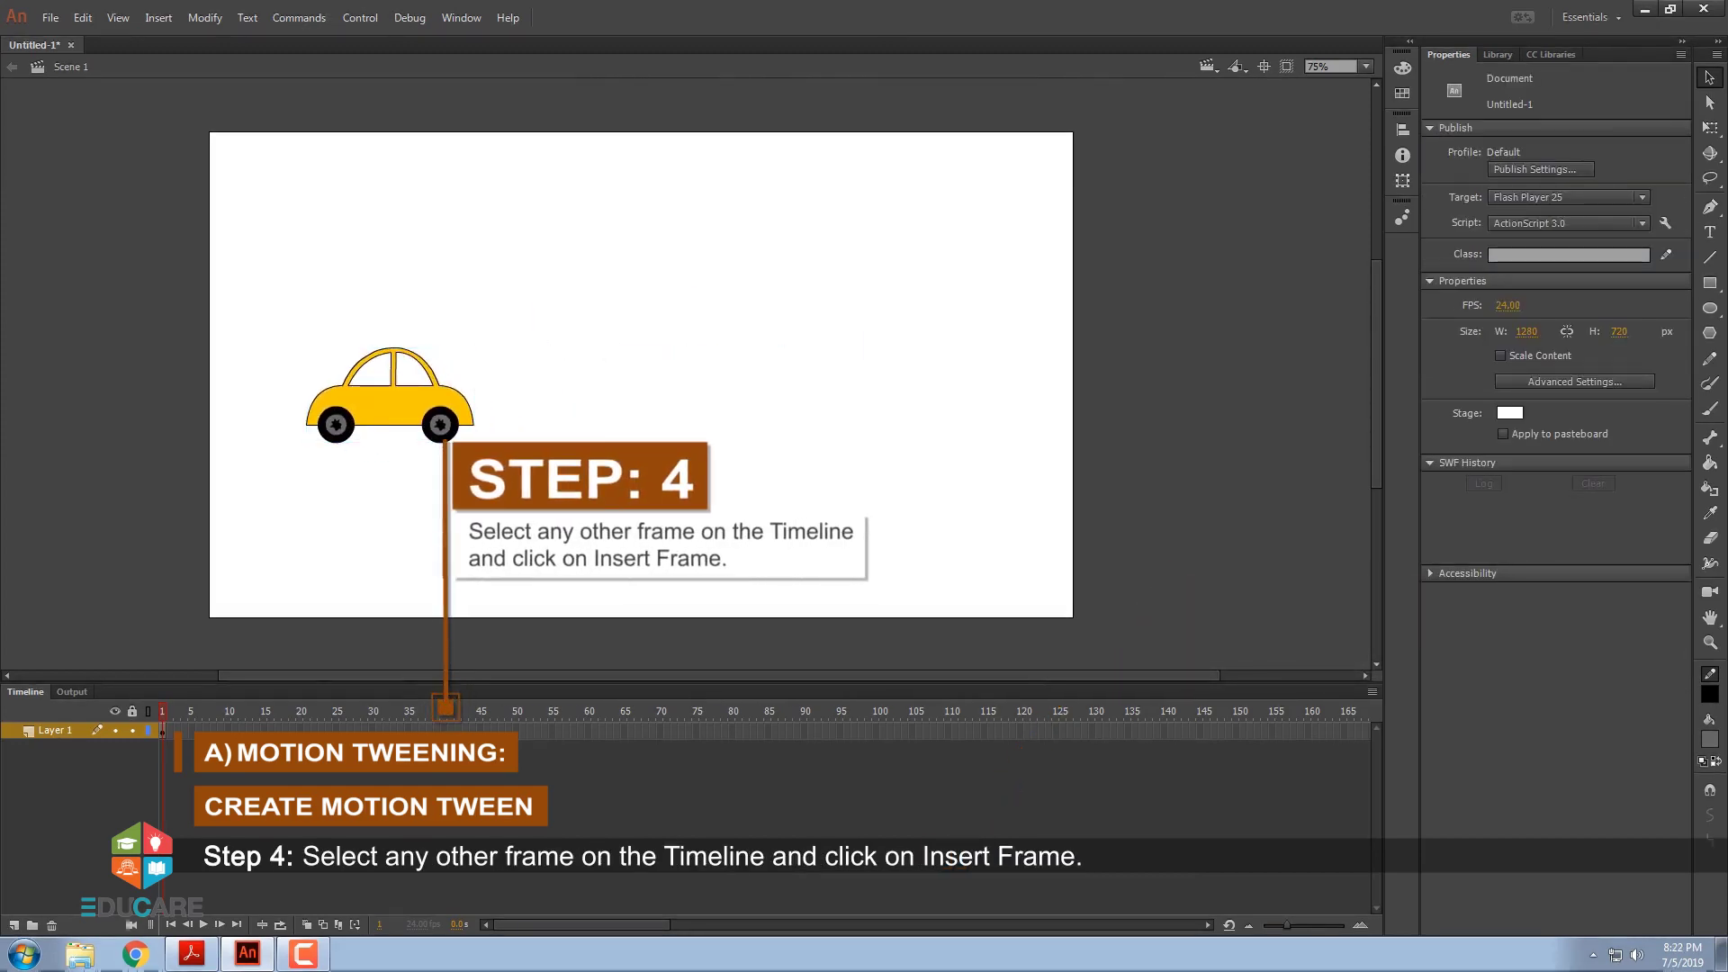
right_click(447, 730)
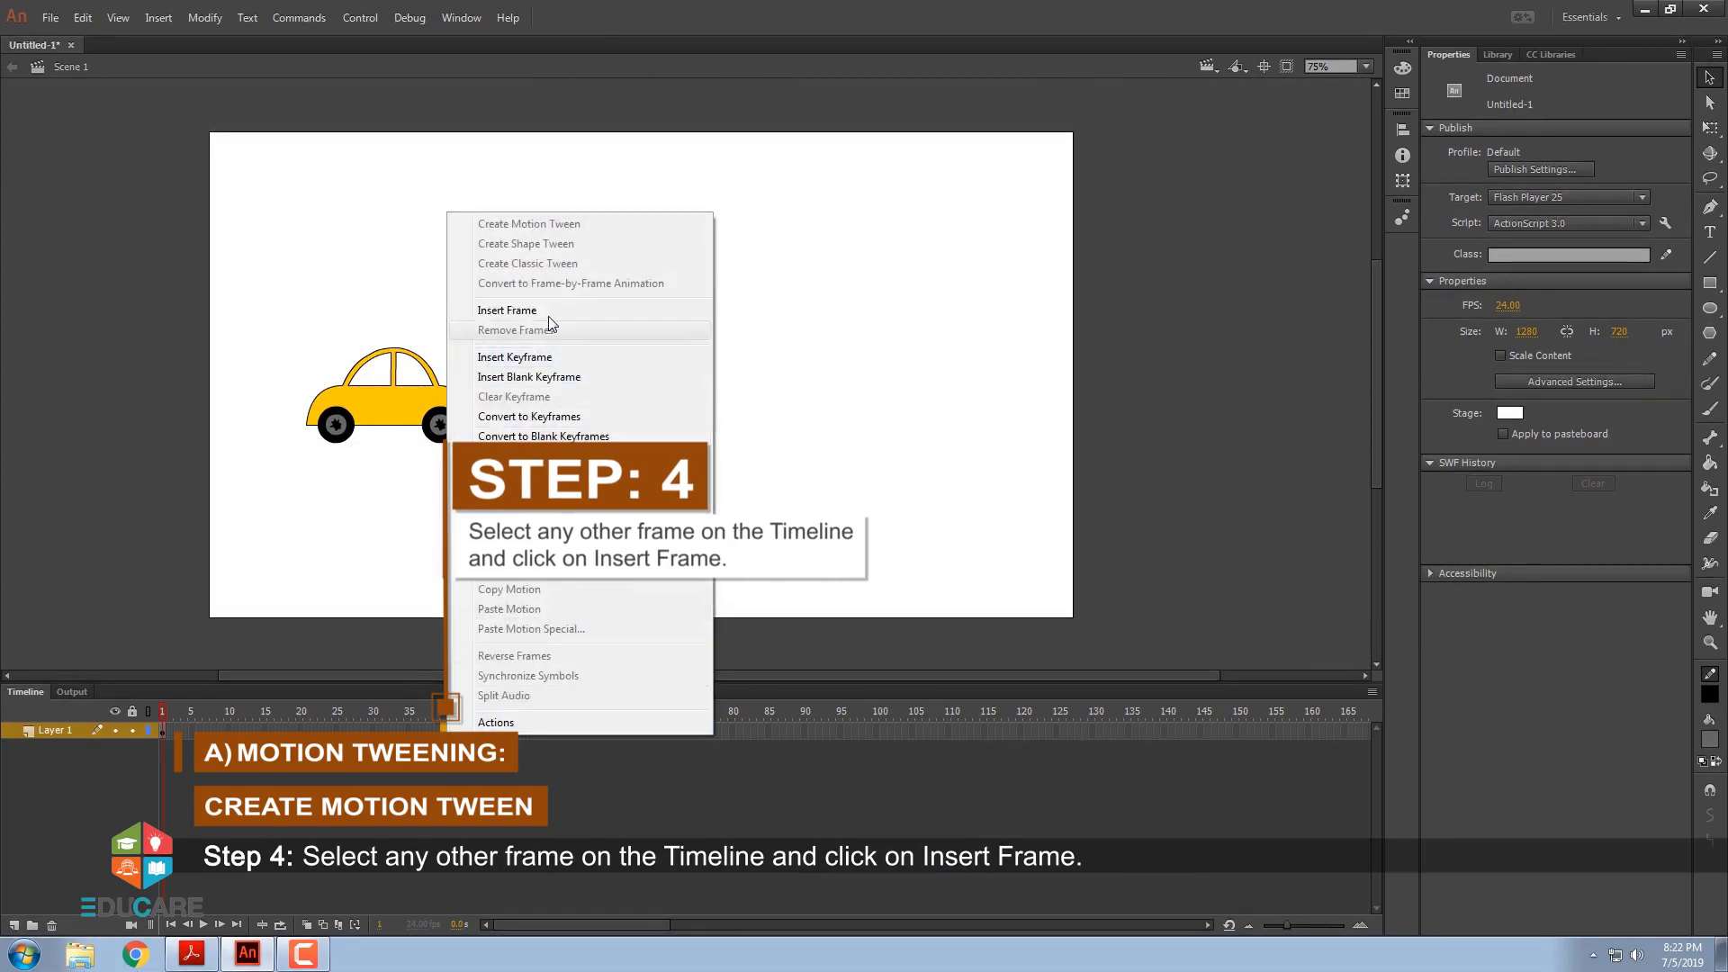
click(506, 310)
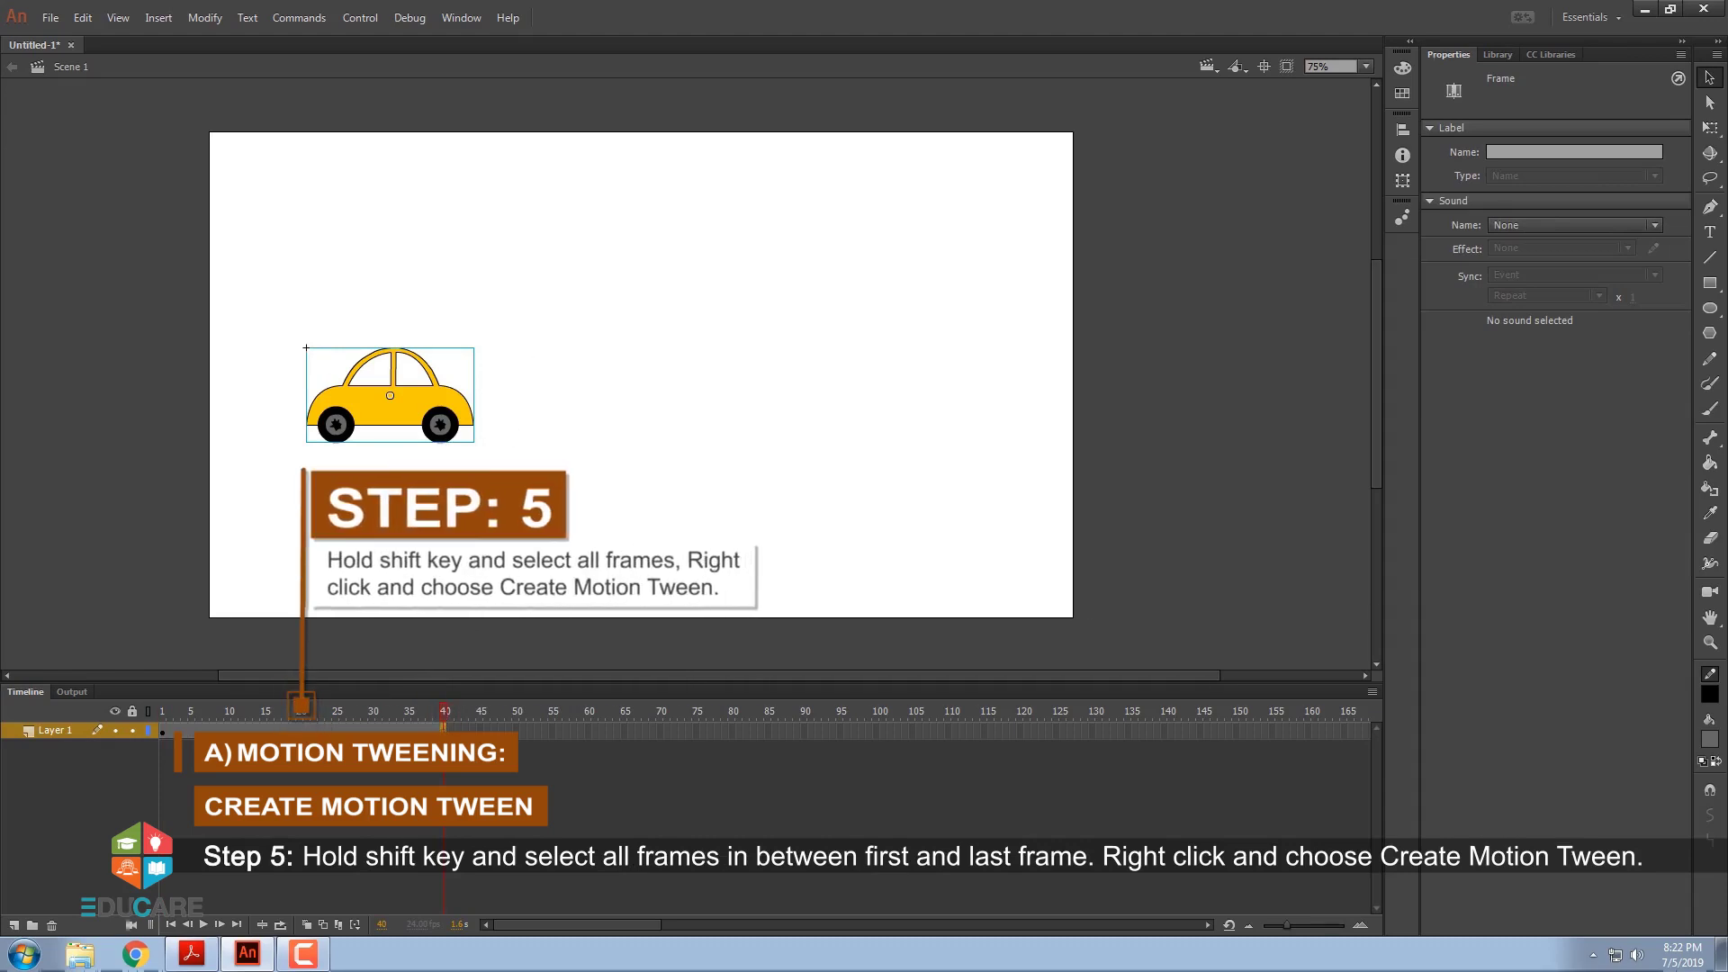
Create a motion tween across frames 1 to 40 and move the car at frame 40 to about X 921, Y 323
shift+click(163, 731)
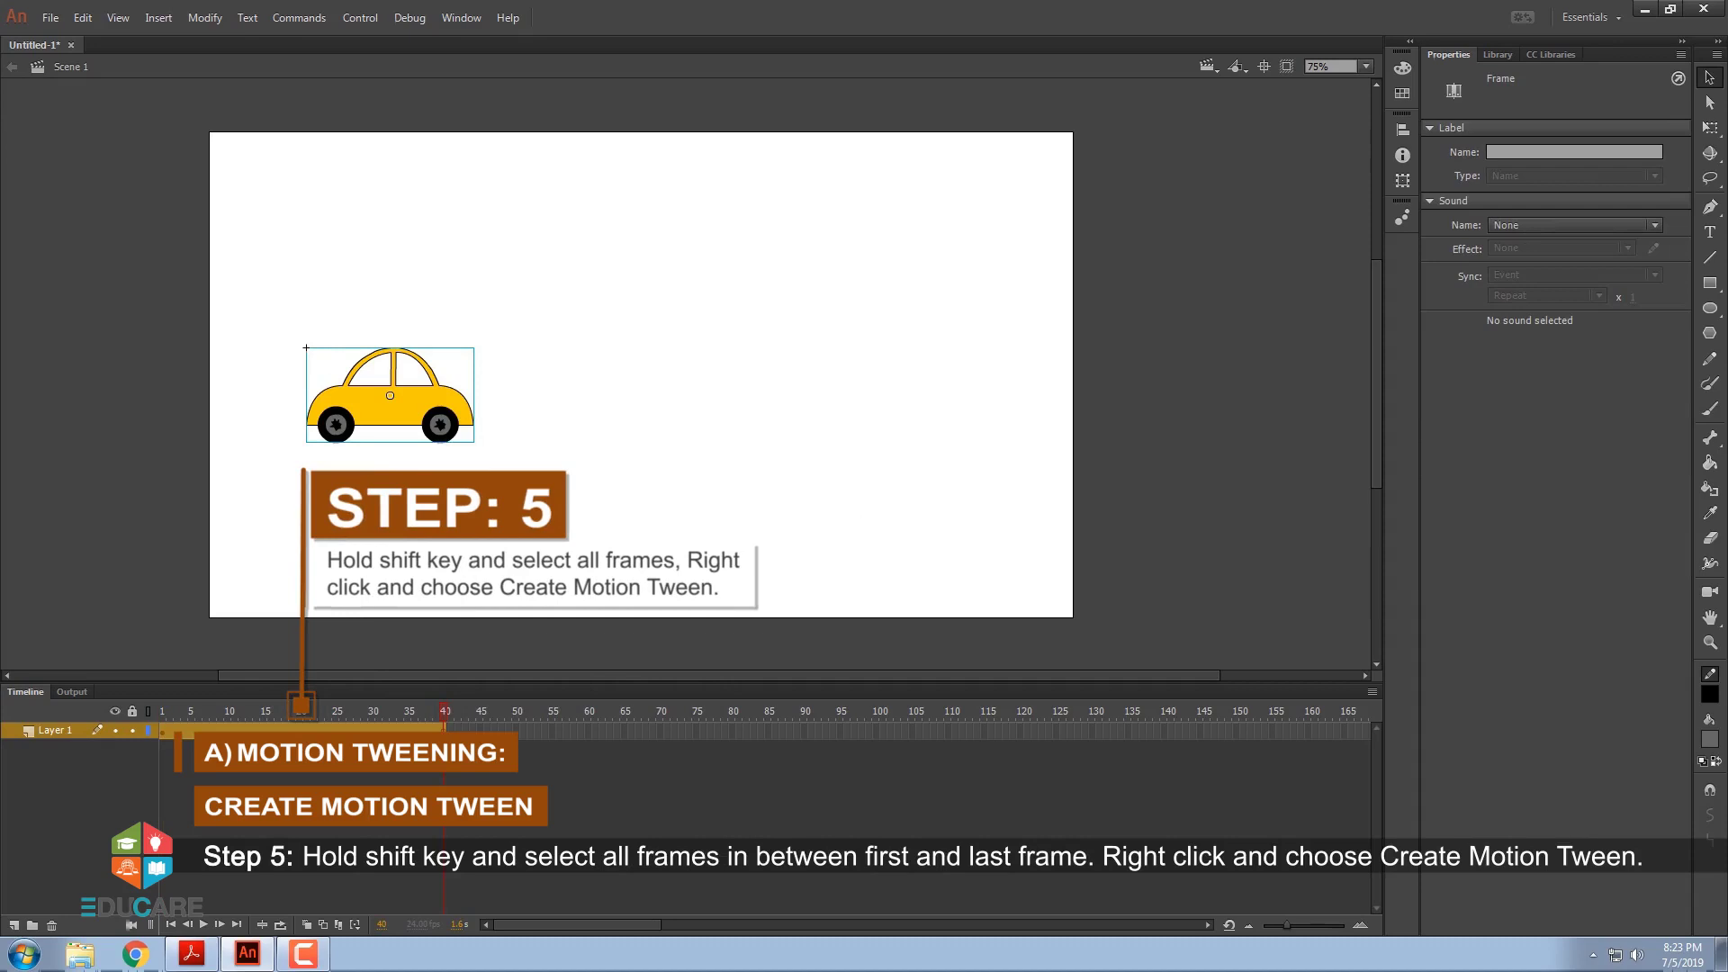
right_click(442, 730)
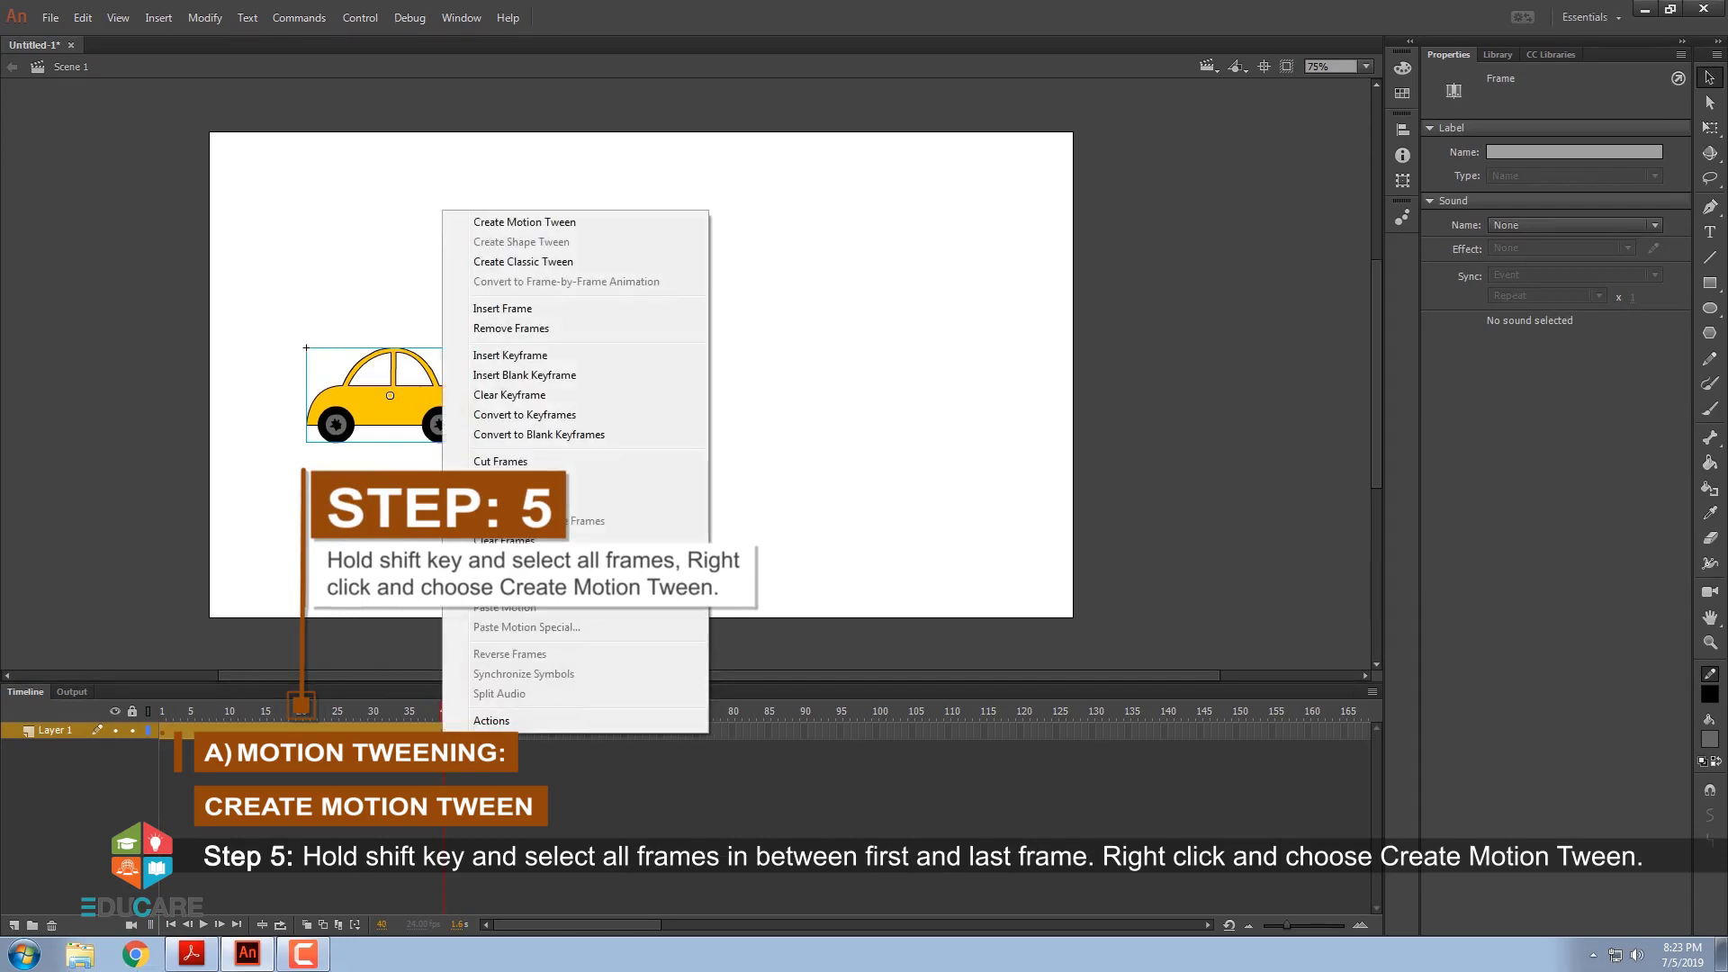
click(524, 222)
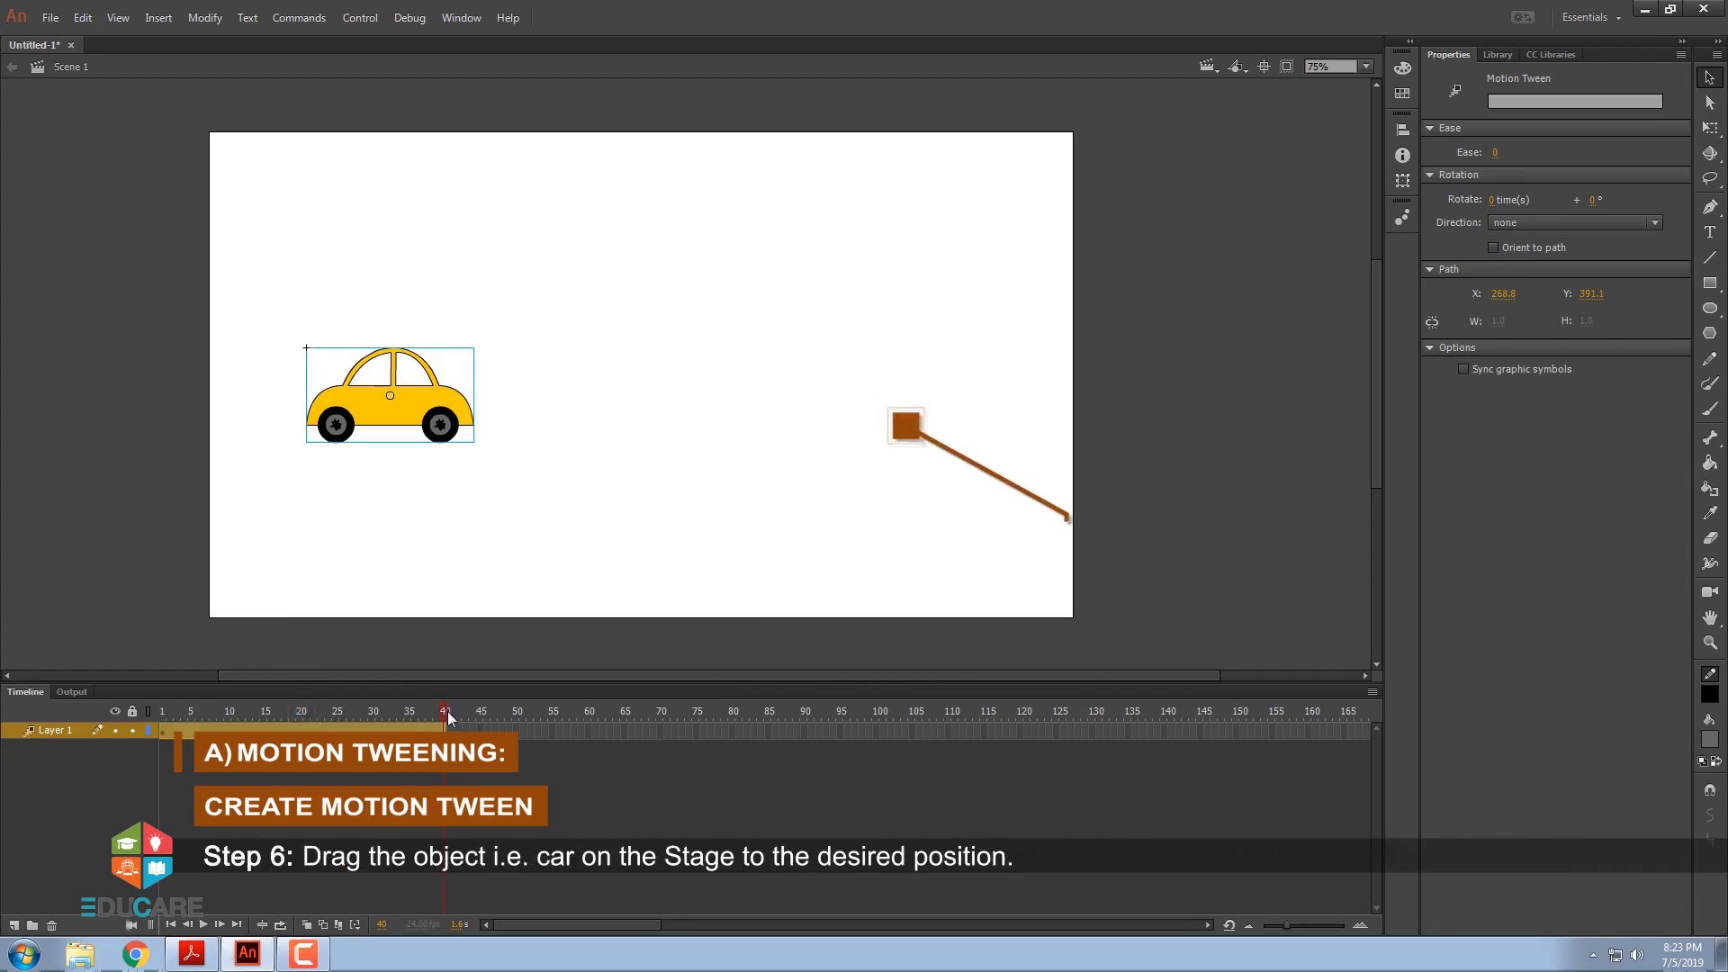
drag(407, 419, 961, 423)
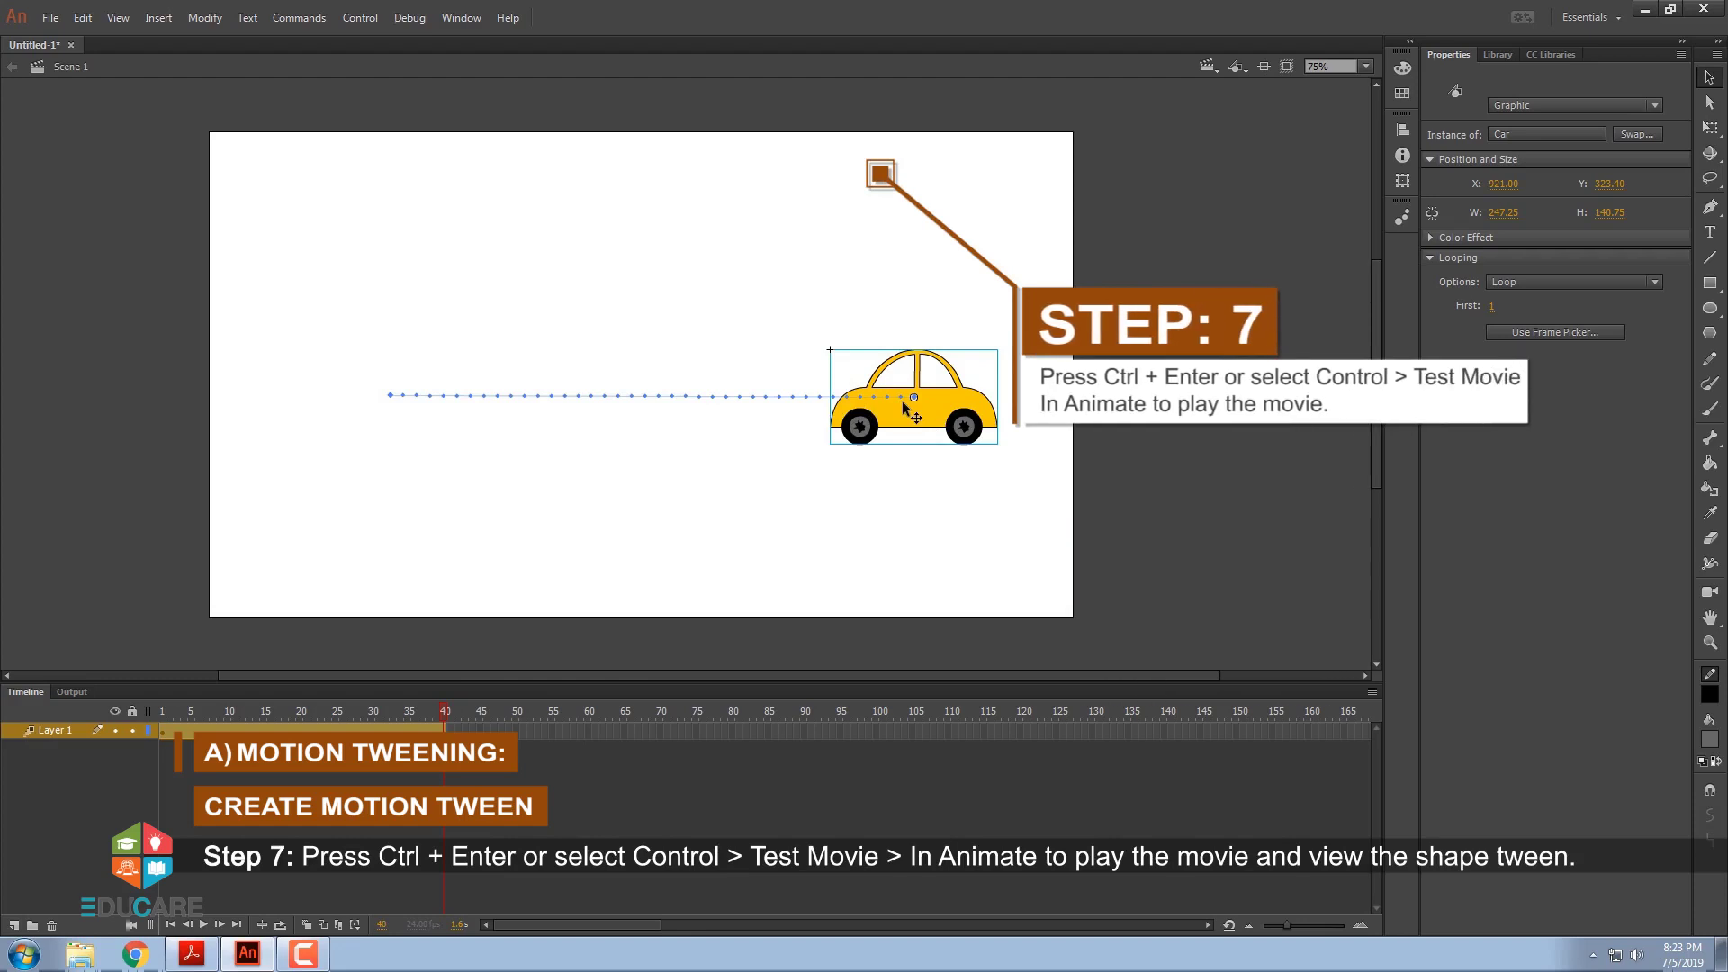
Test the movie in Animate to watch the car's motion tween, and close the preview
click(375, 22)
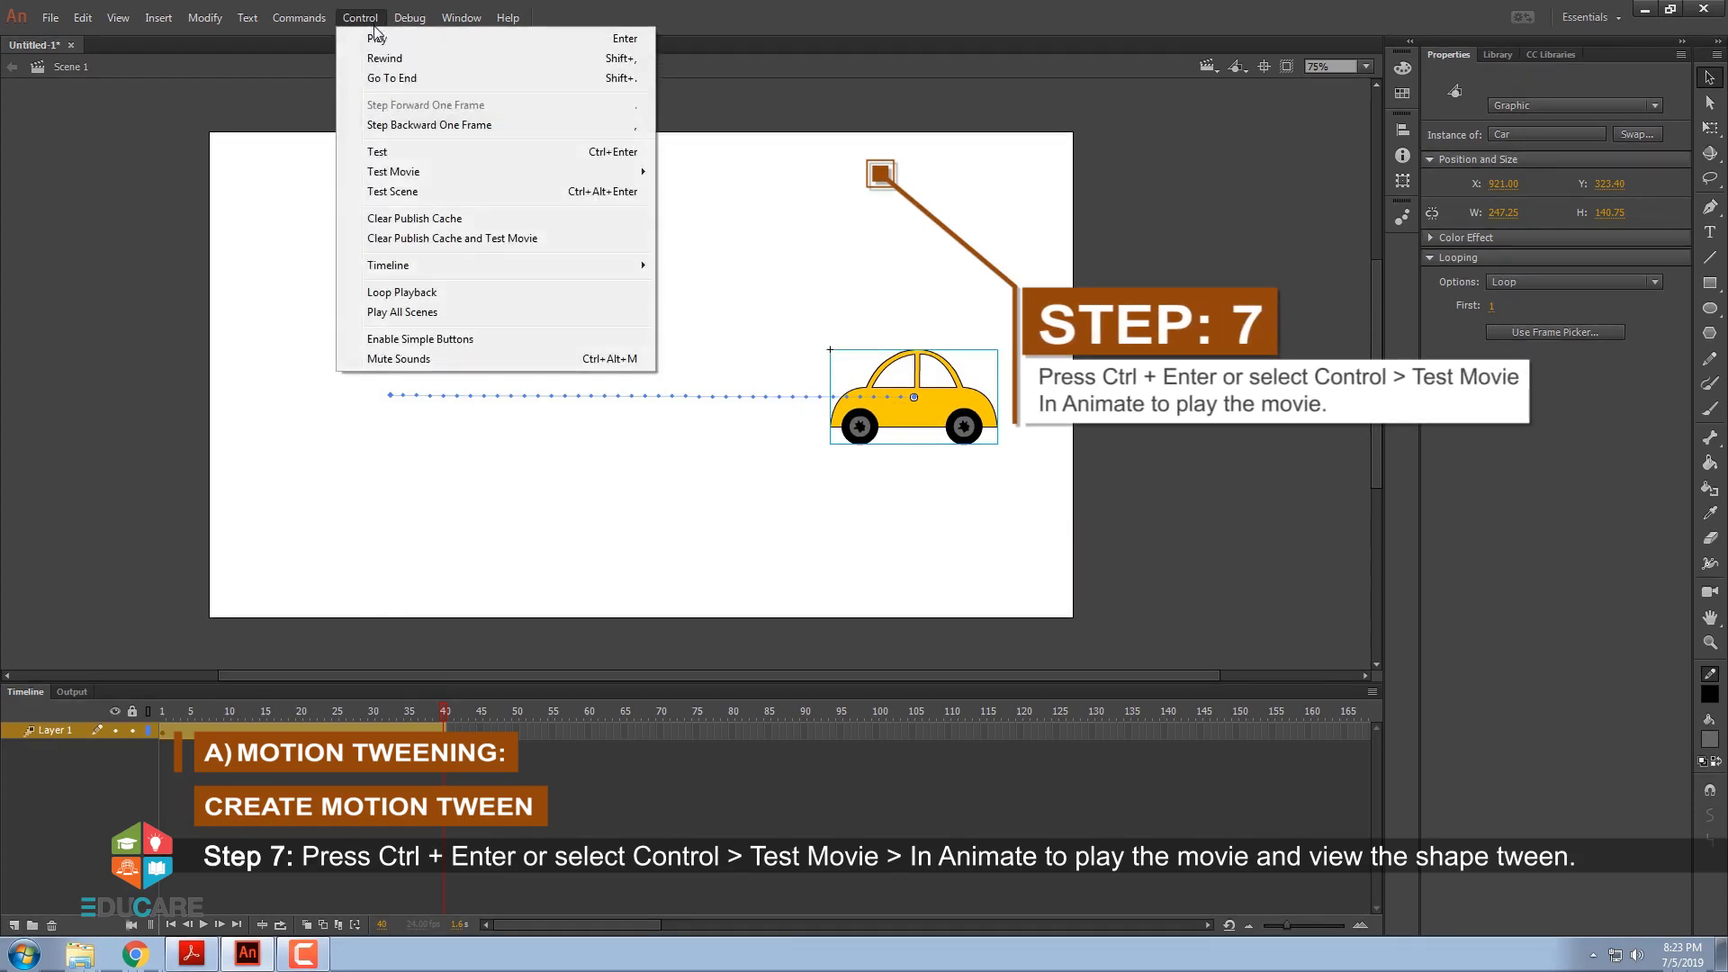
mouse_move(389, 172)
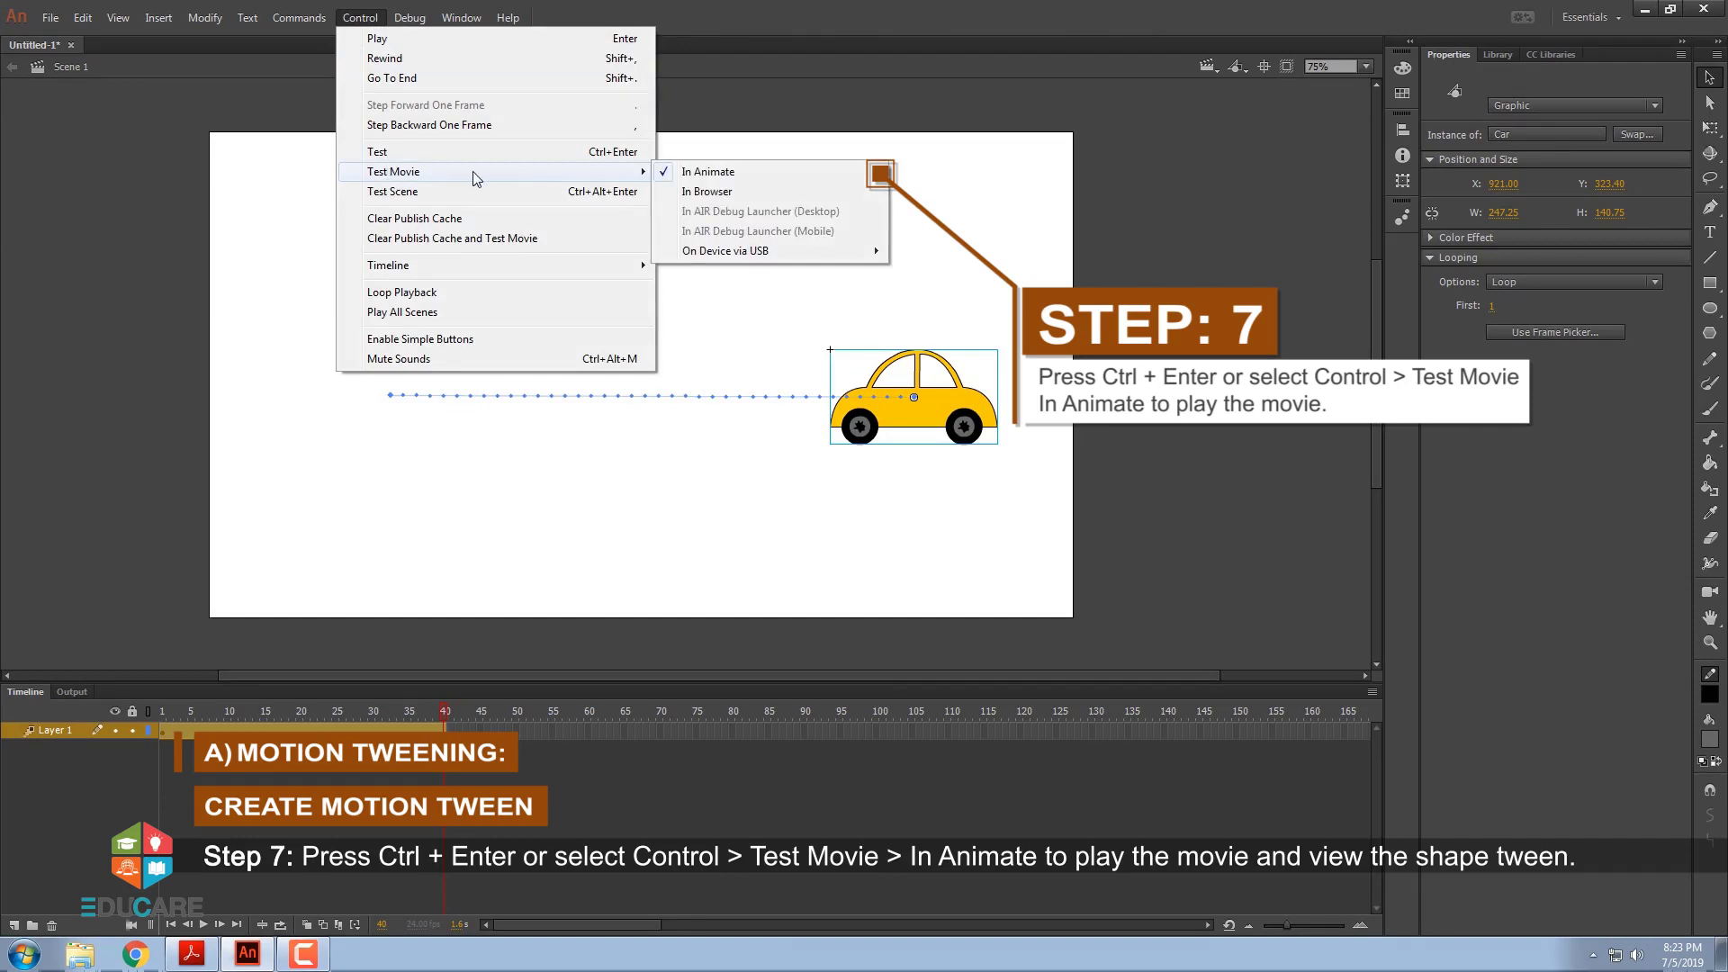
click(708, 173)
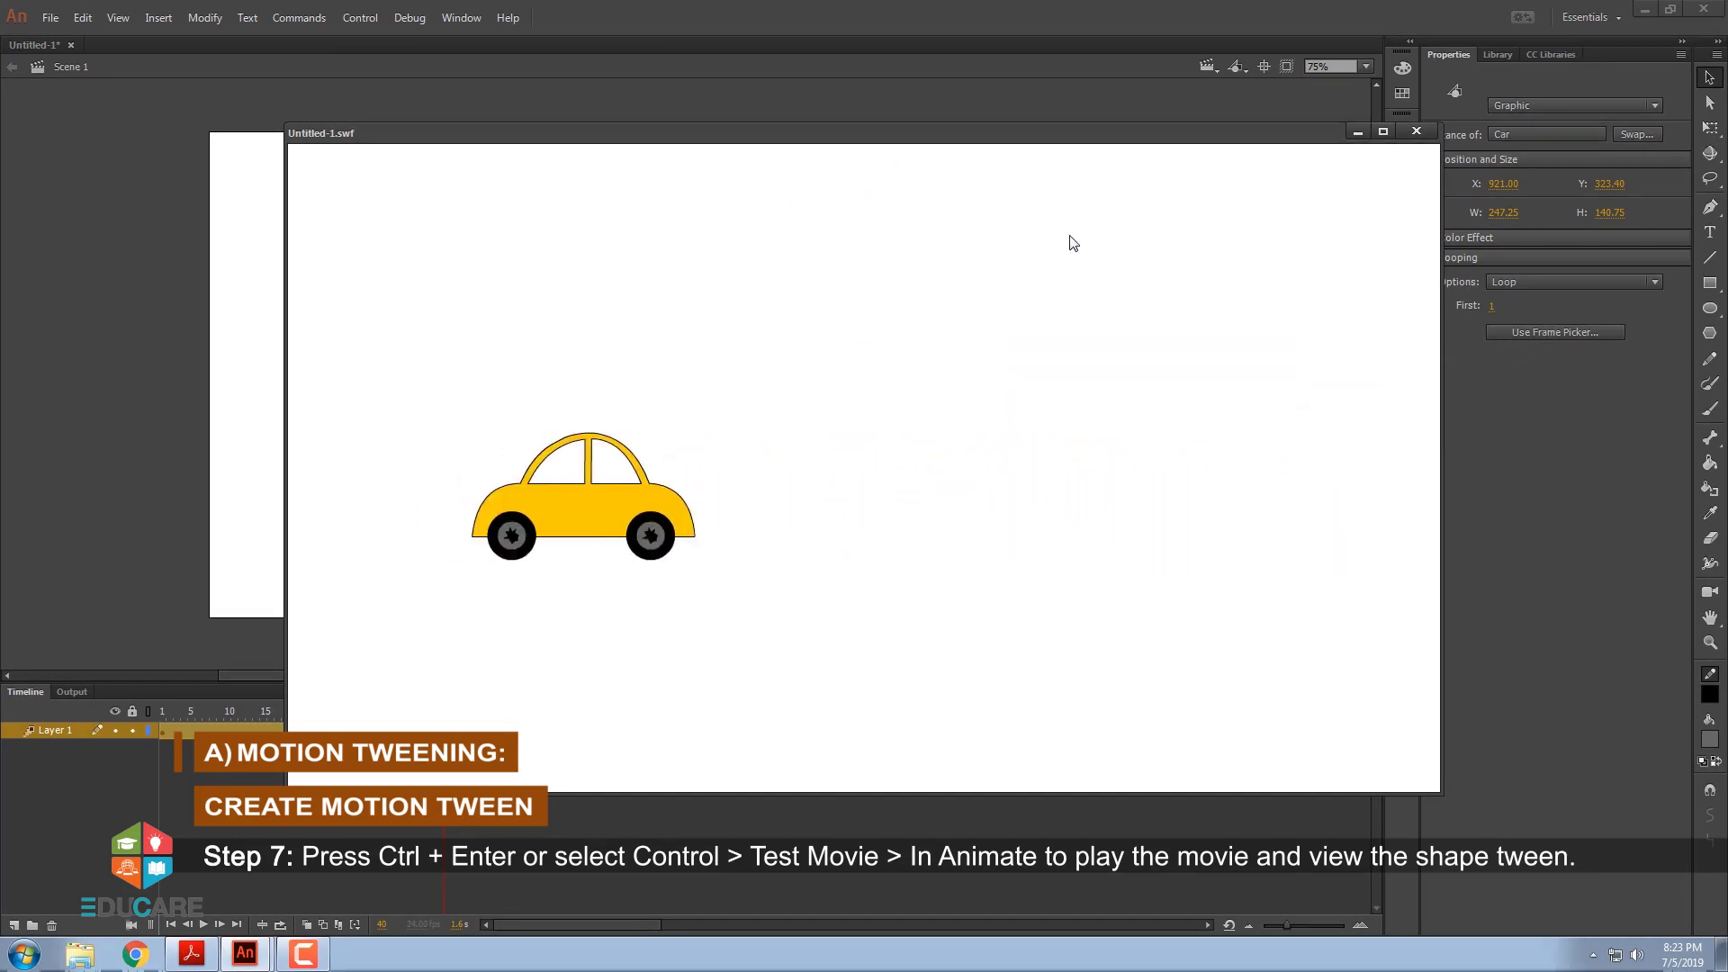
click(1415, 130)
click(1165, 490)
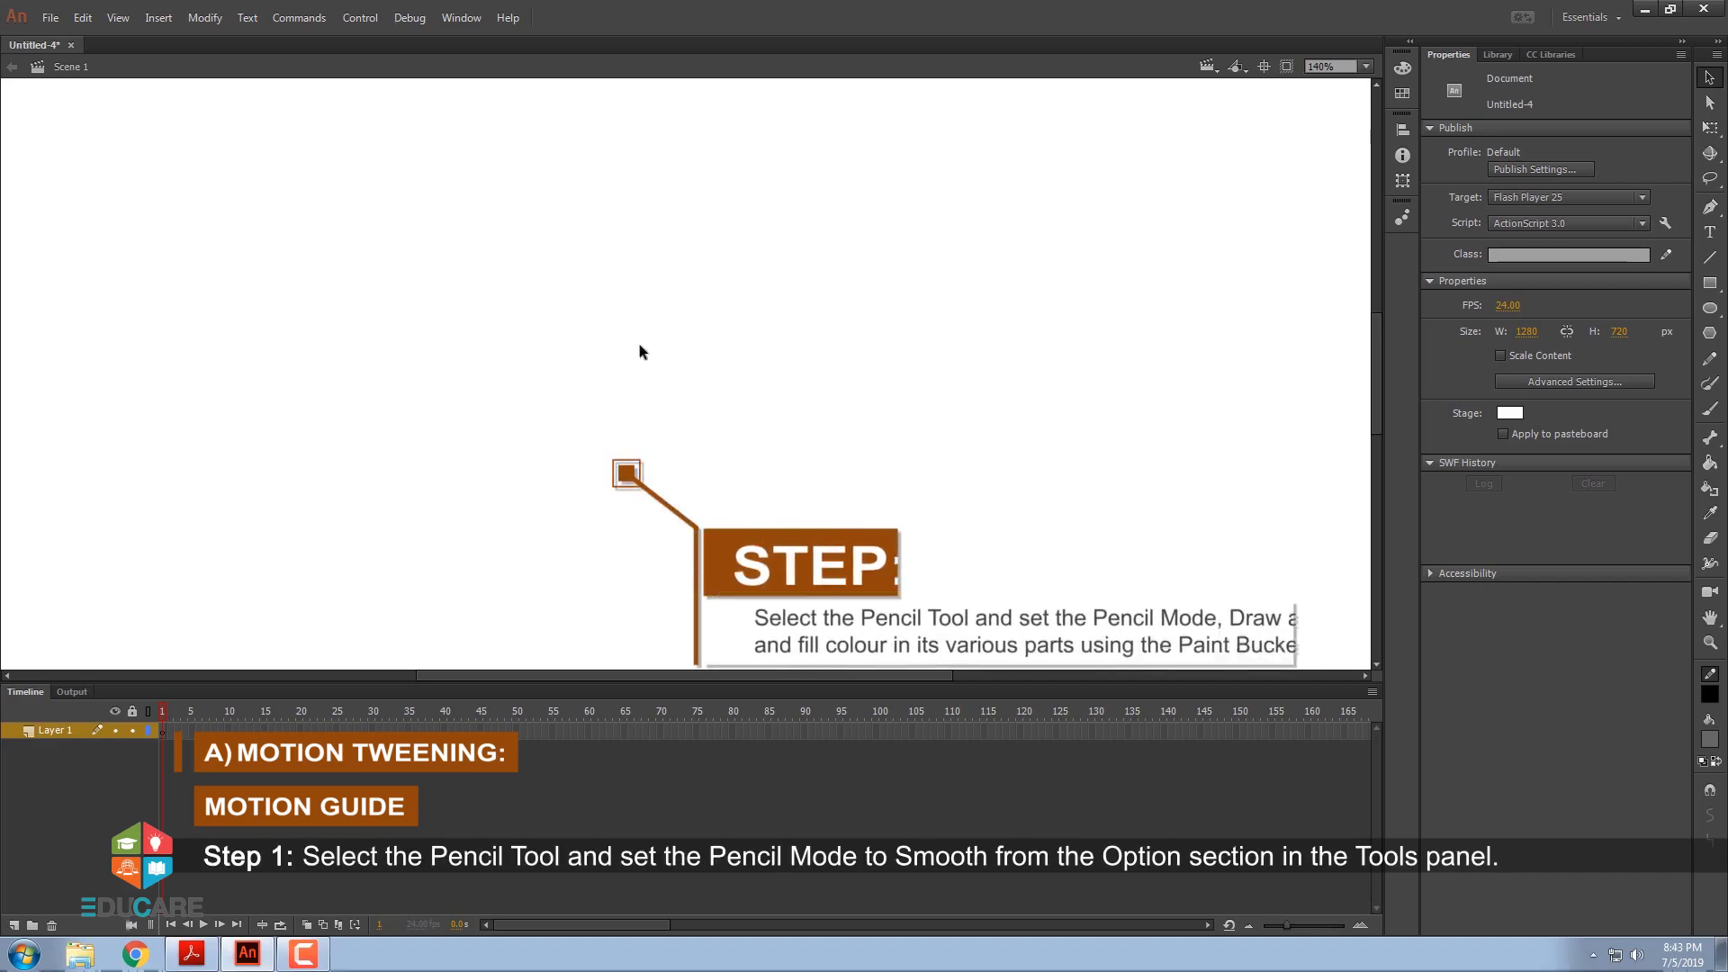
Sketch a bird's head, beak, eyes, wings, body, tail and legs using the Pencil tool in Smooth mode with a black stroke of 2
click(1709, 358)
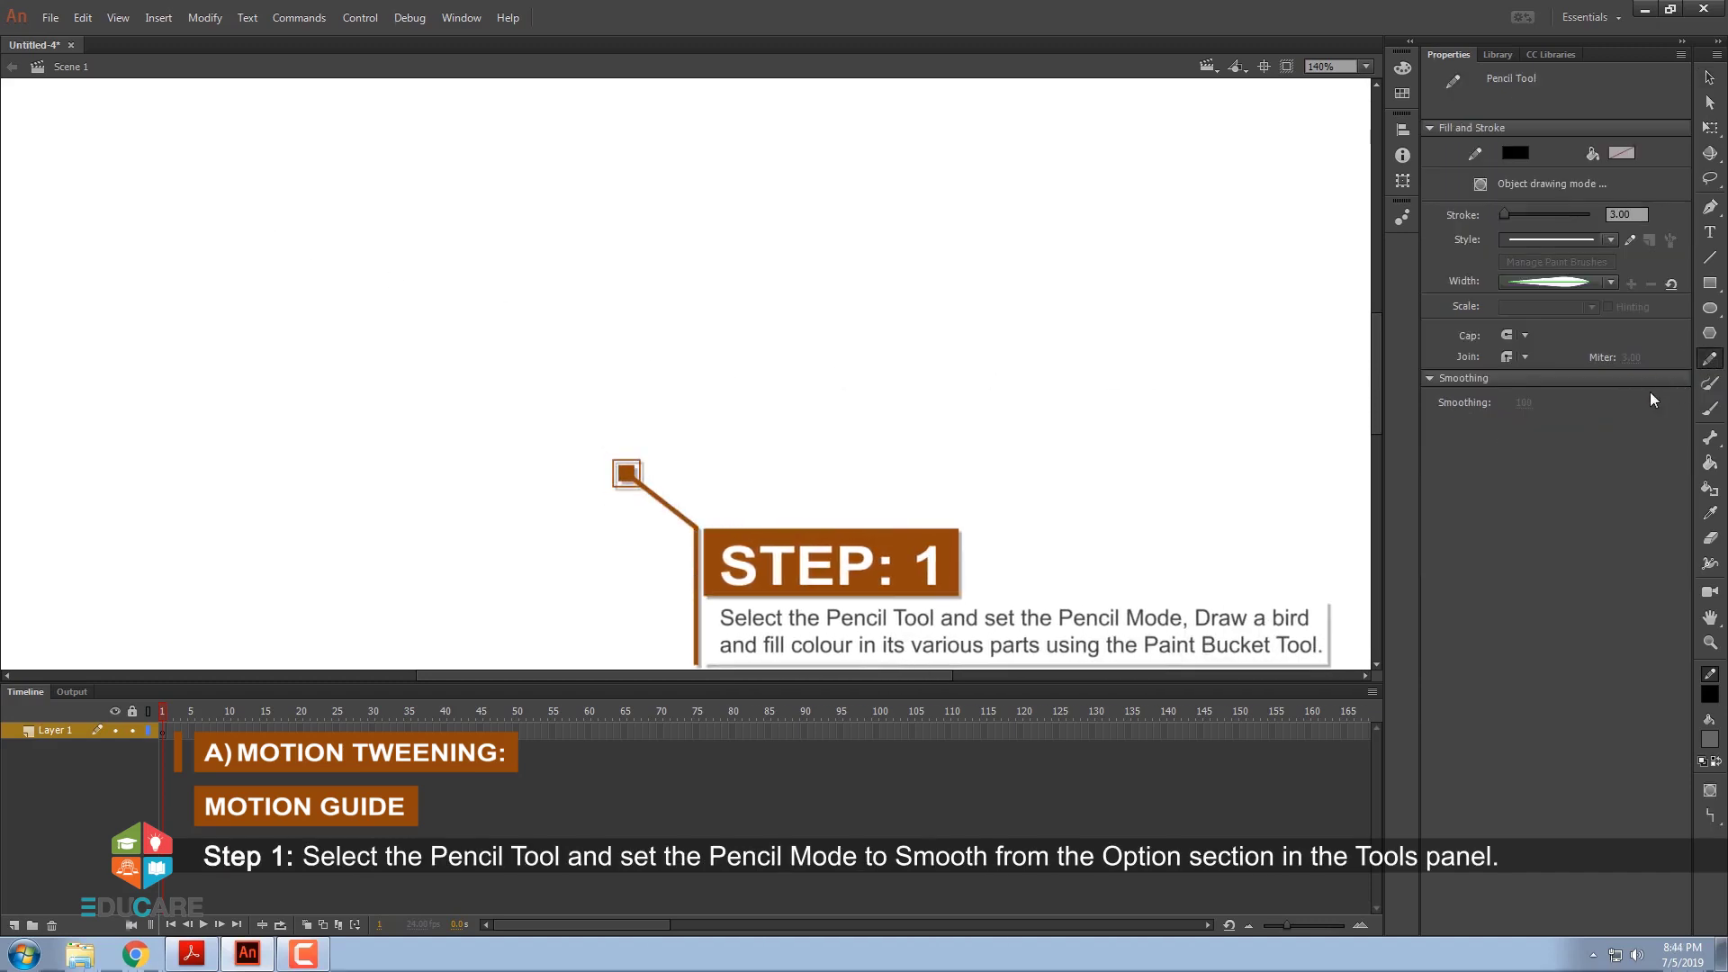
click(1709, 816)
text(2)
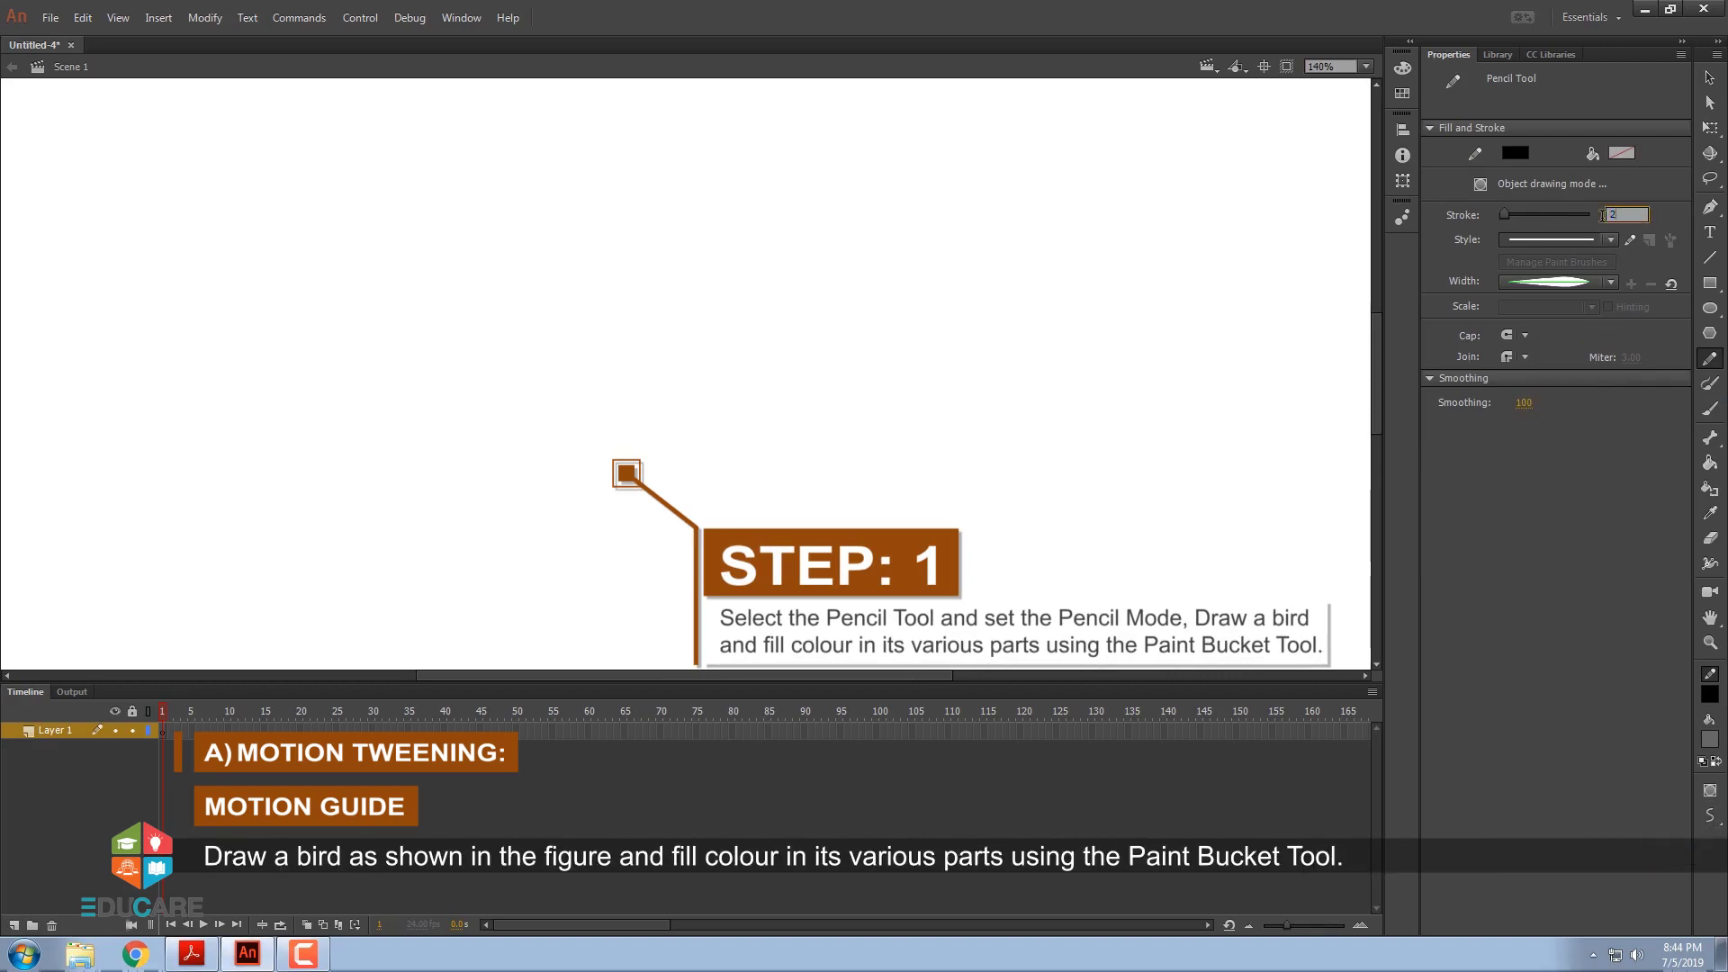
click(1610, 240)
click(1656, 263)
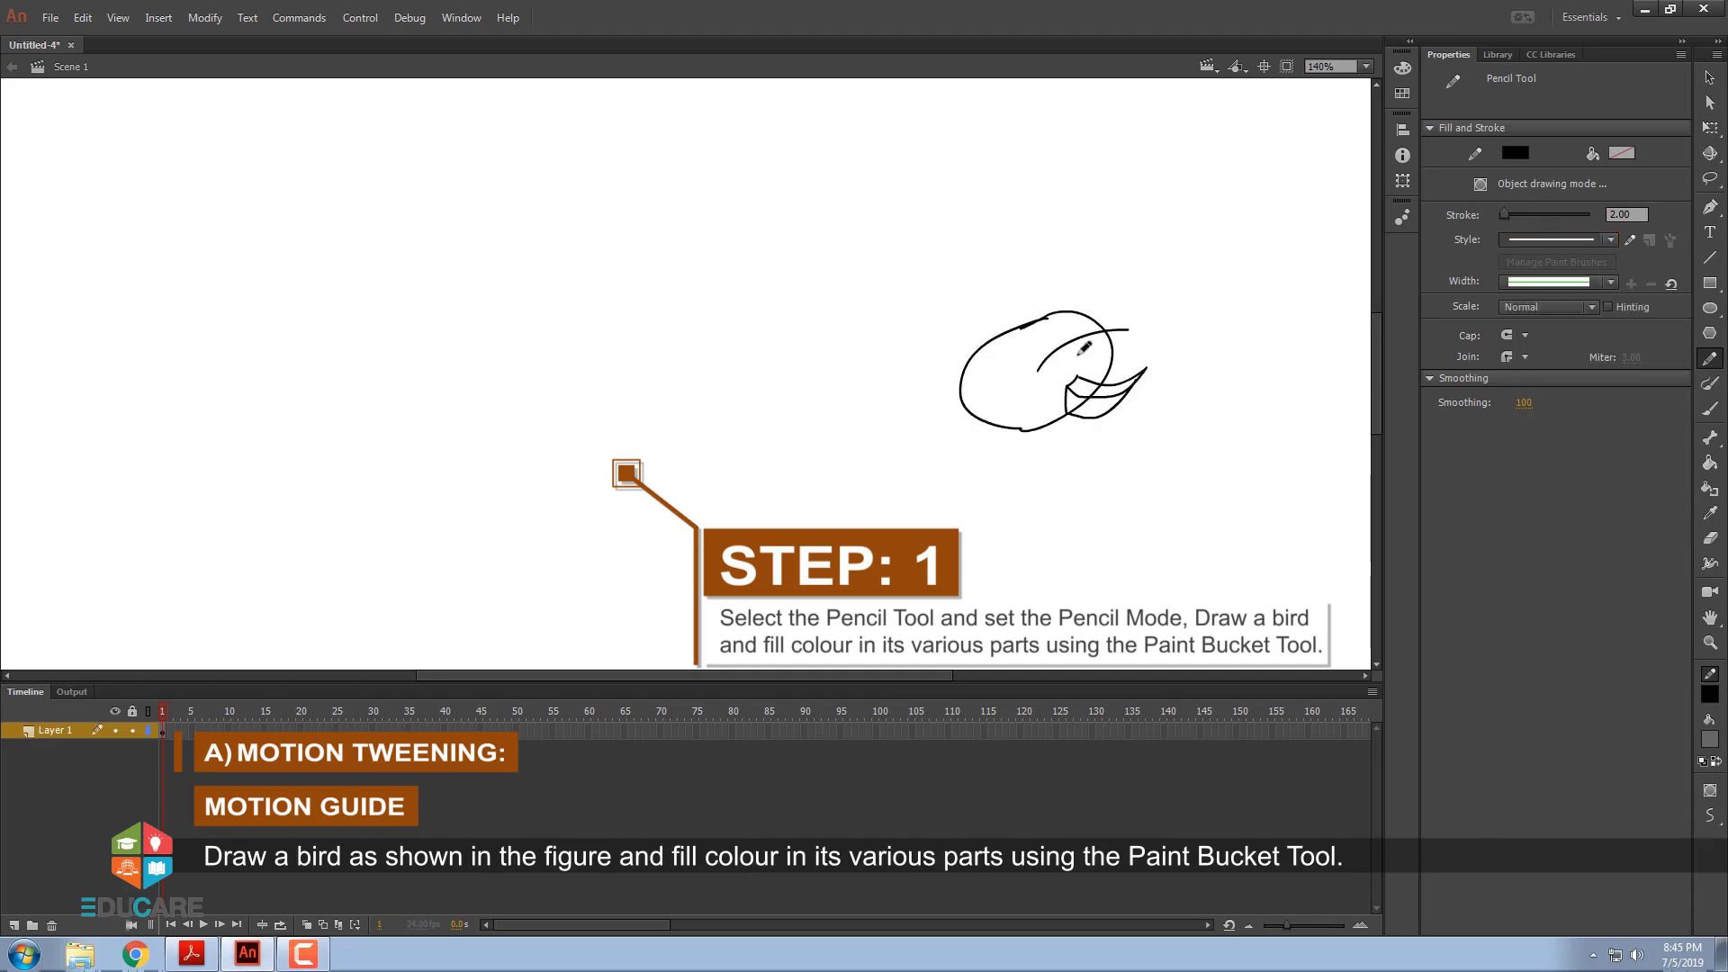
drag(868, 307, 913, 410)
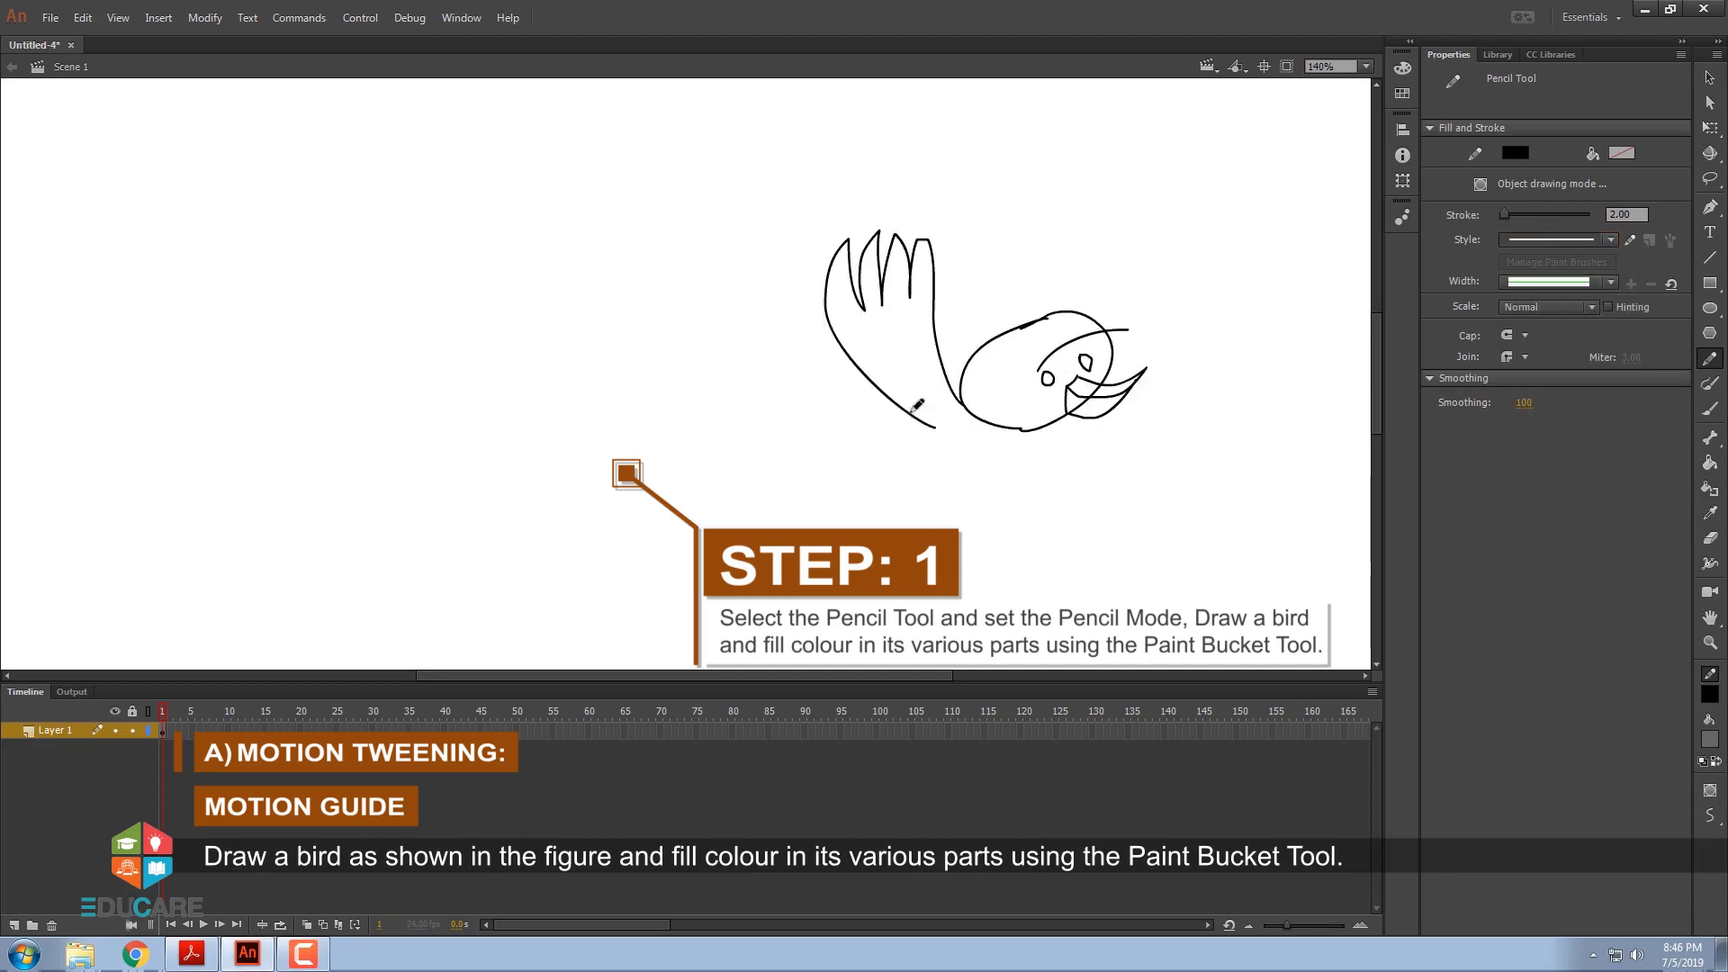
drag(1033, 234, 1076, 297)
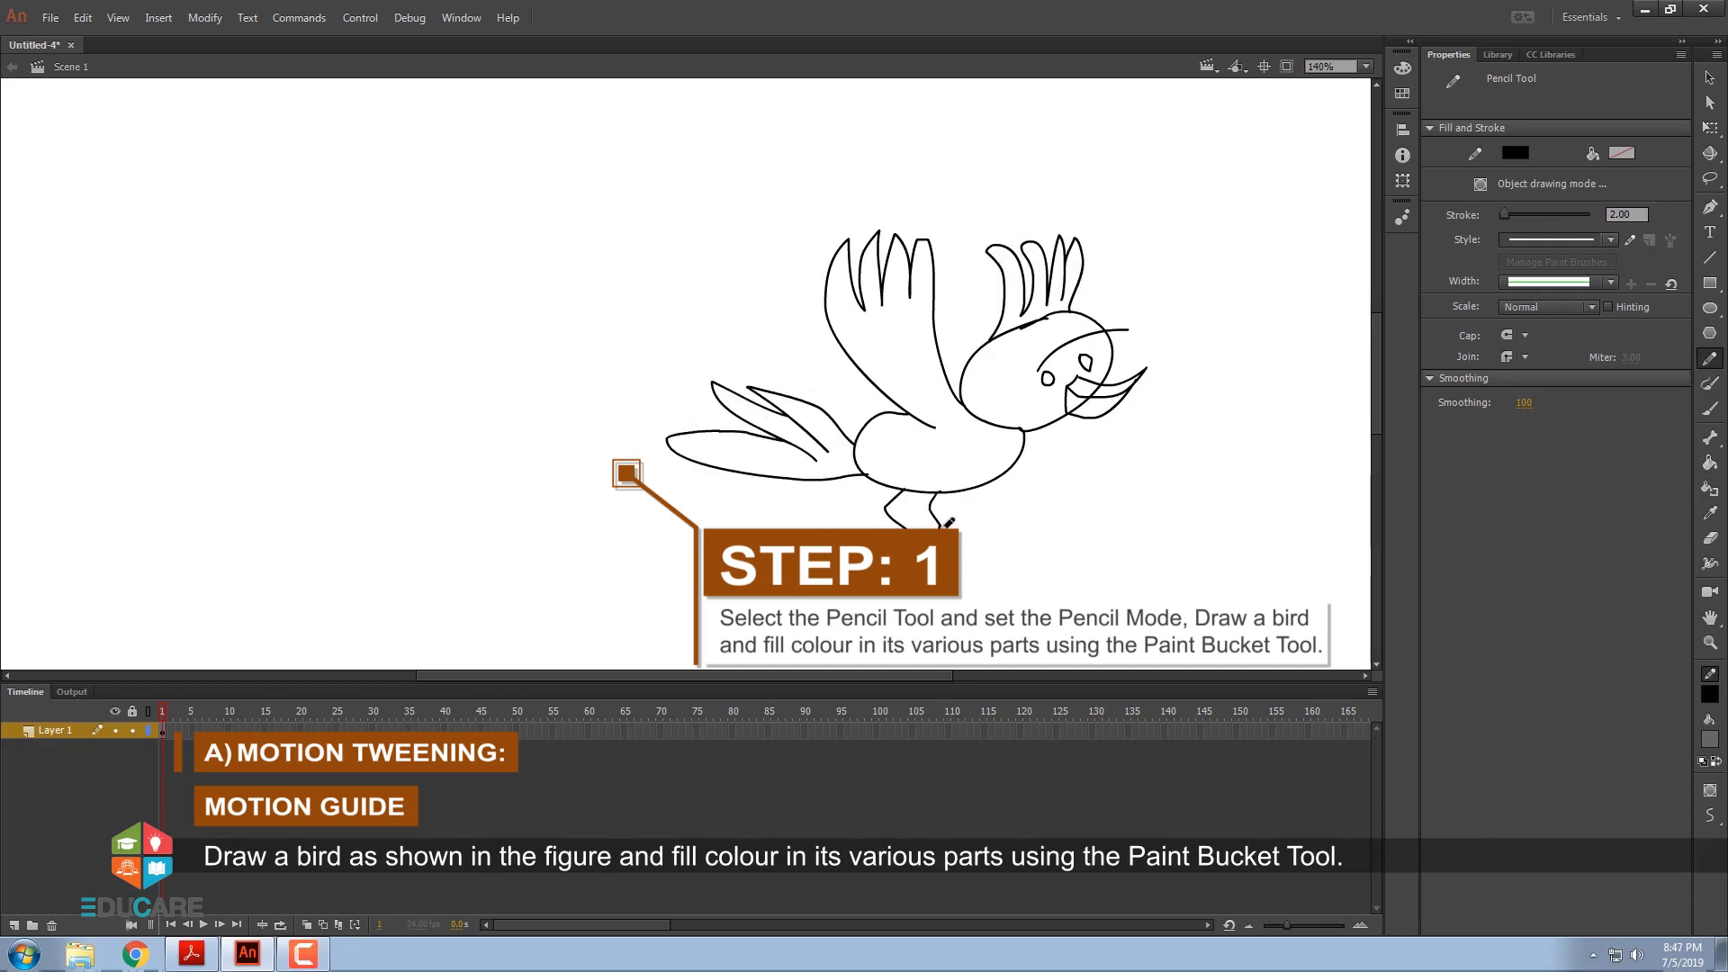
Fill the bird's head, both wings, body and tail with bright blue using the Paint Bucket
click(1710, 461)
click(1621, 153)
click(1485, 234)
click(1017, 360)
click(877, 306)
click(973, 439)
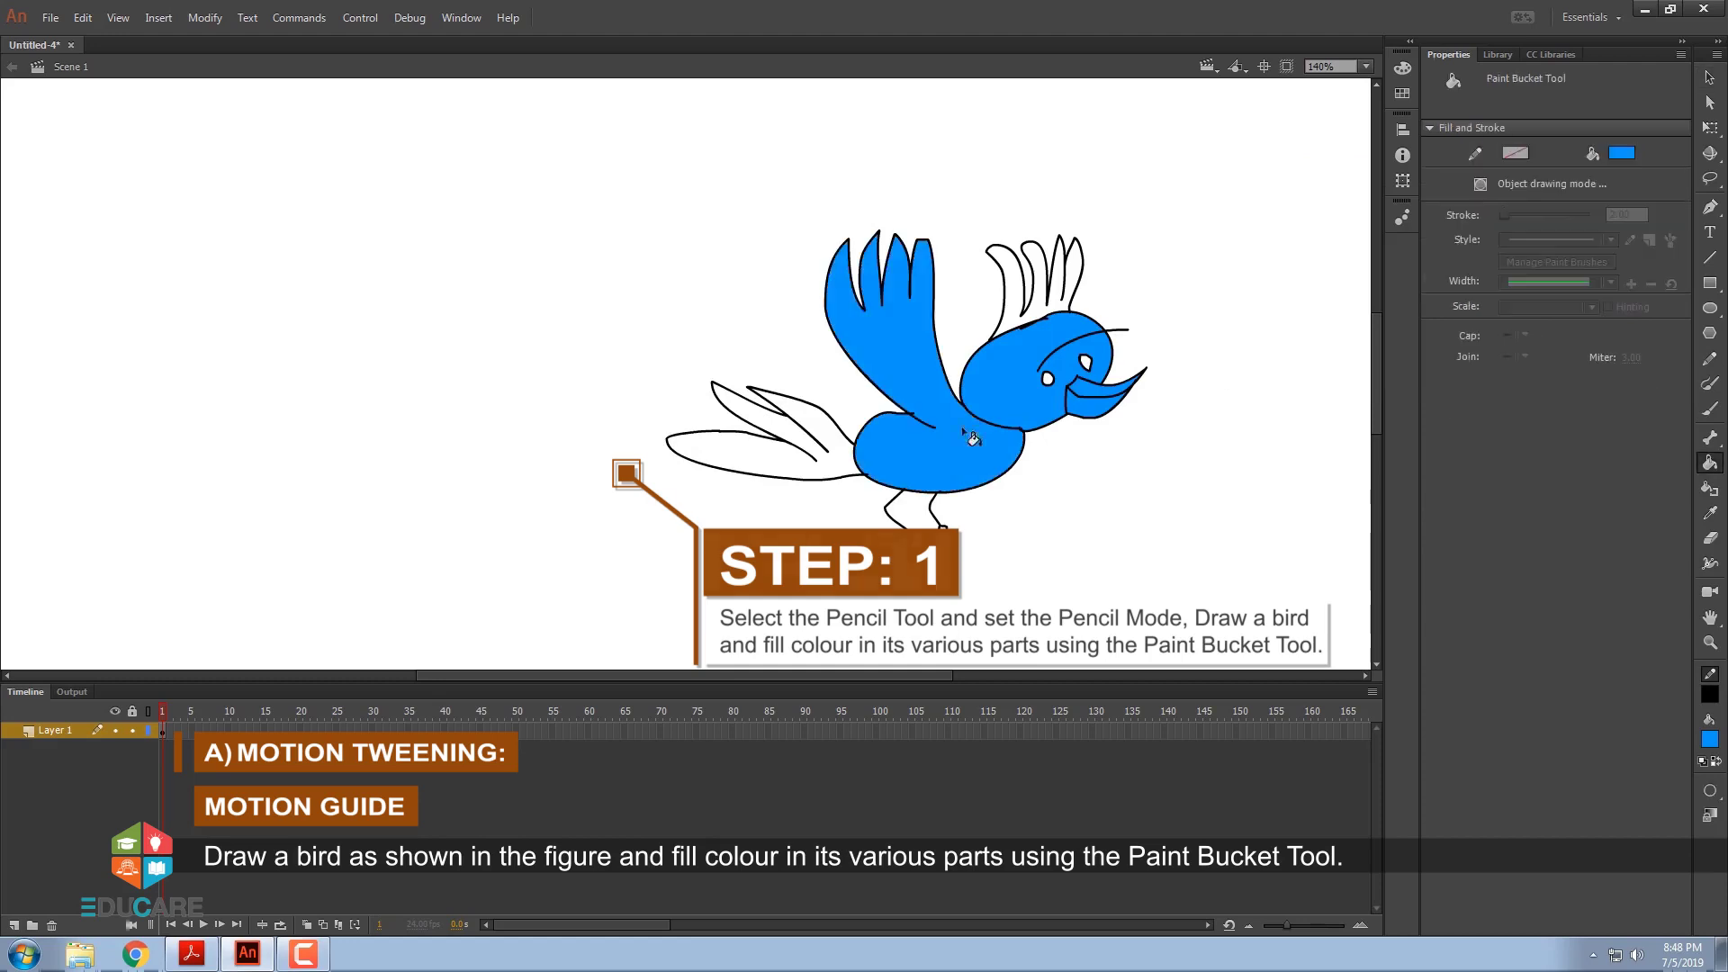
click(765, 450)
click(1035, 270)
Fill the bird's beak with yellow and both eyes with black
click(1621, 153)
click(1342, 297)
click(1103, 387)
key(v)
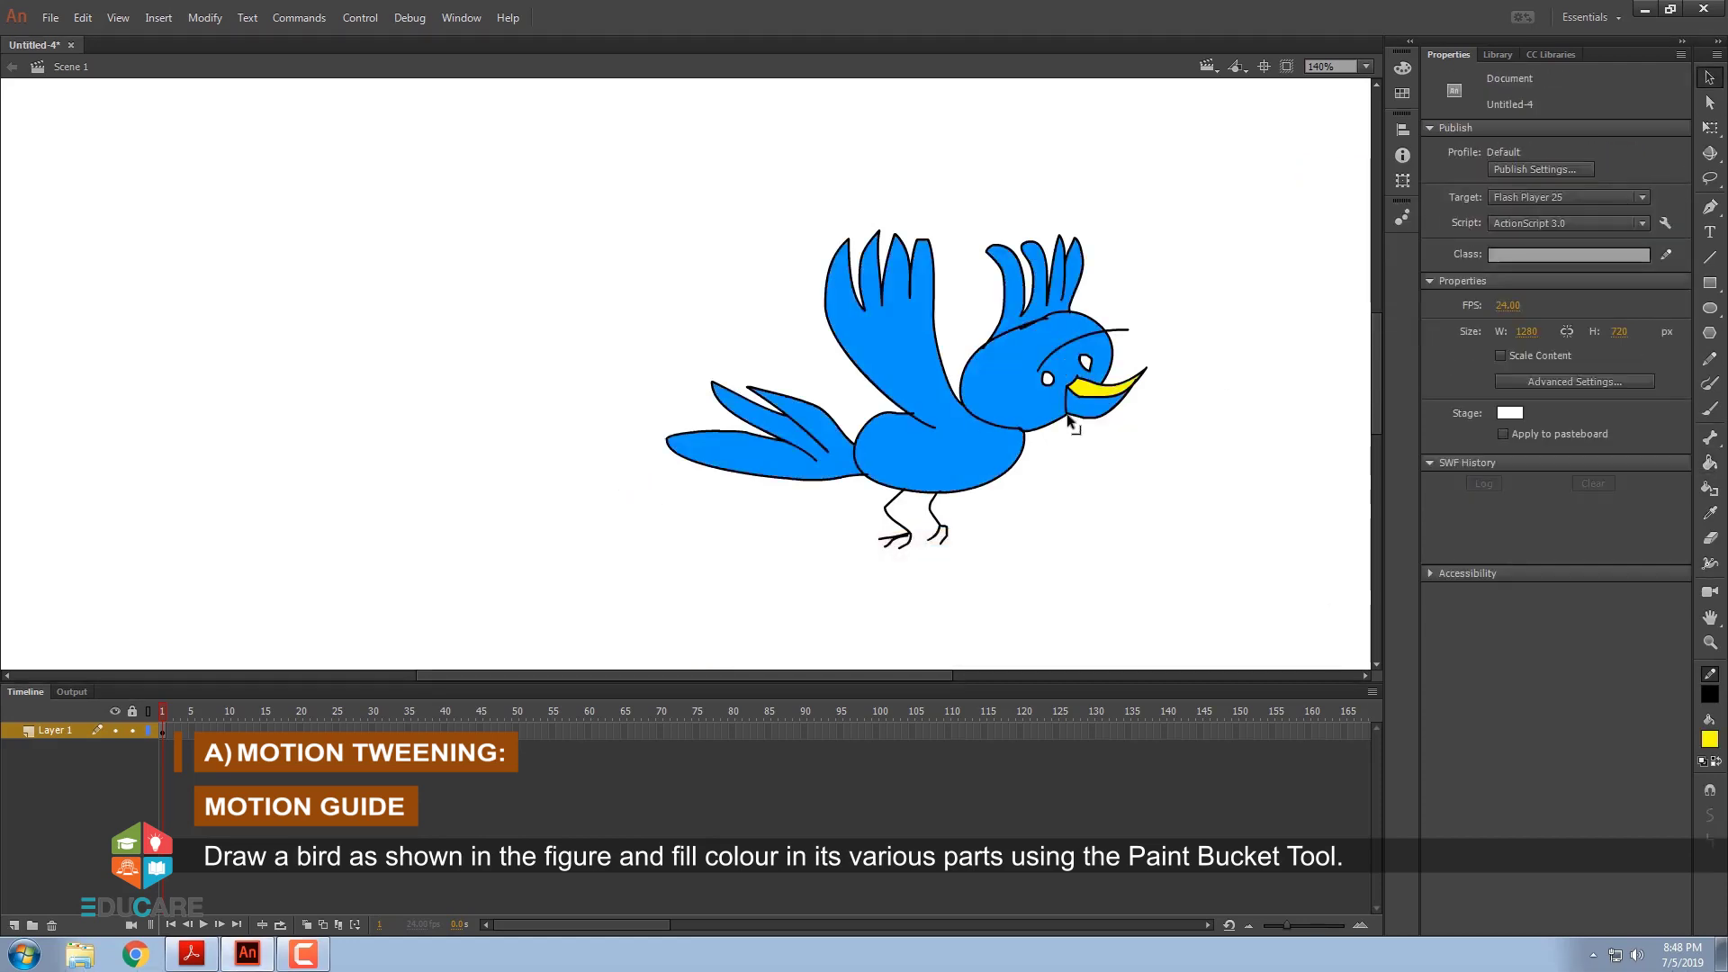
click(1710, 738)
click(1048, 378)
click(1084, 362)
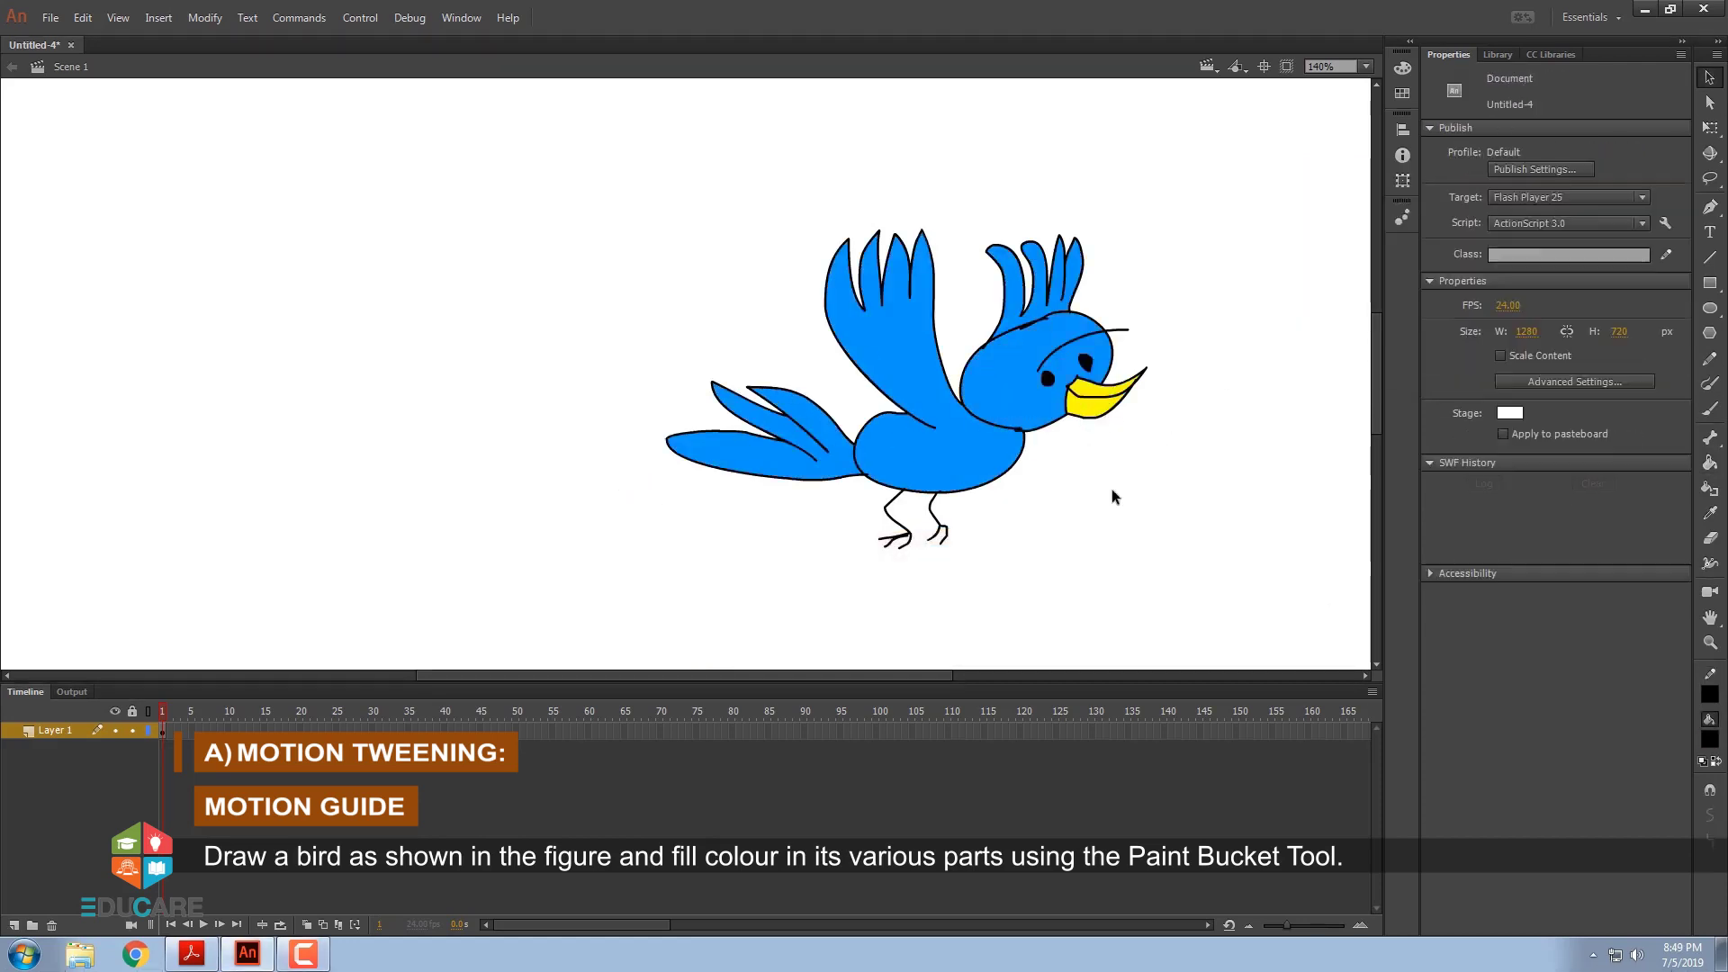
Delete the inner feather lines in the bird's tail, and transform the whole drawing to about 335 by 253 px near X 558, Y 234
click(815, 450)
key(Delete)
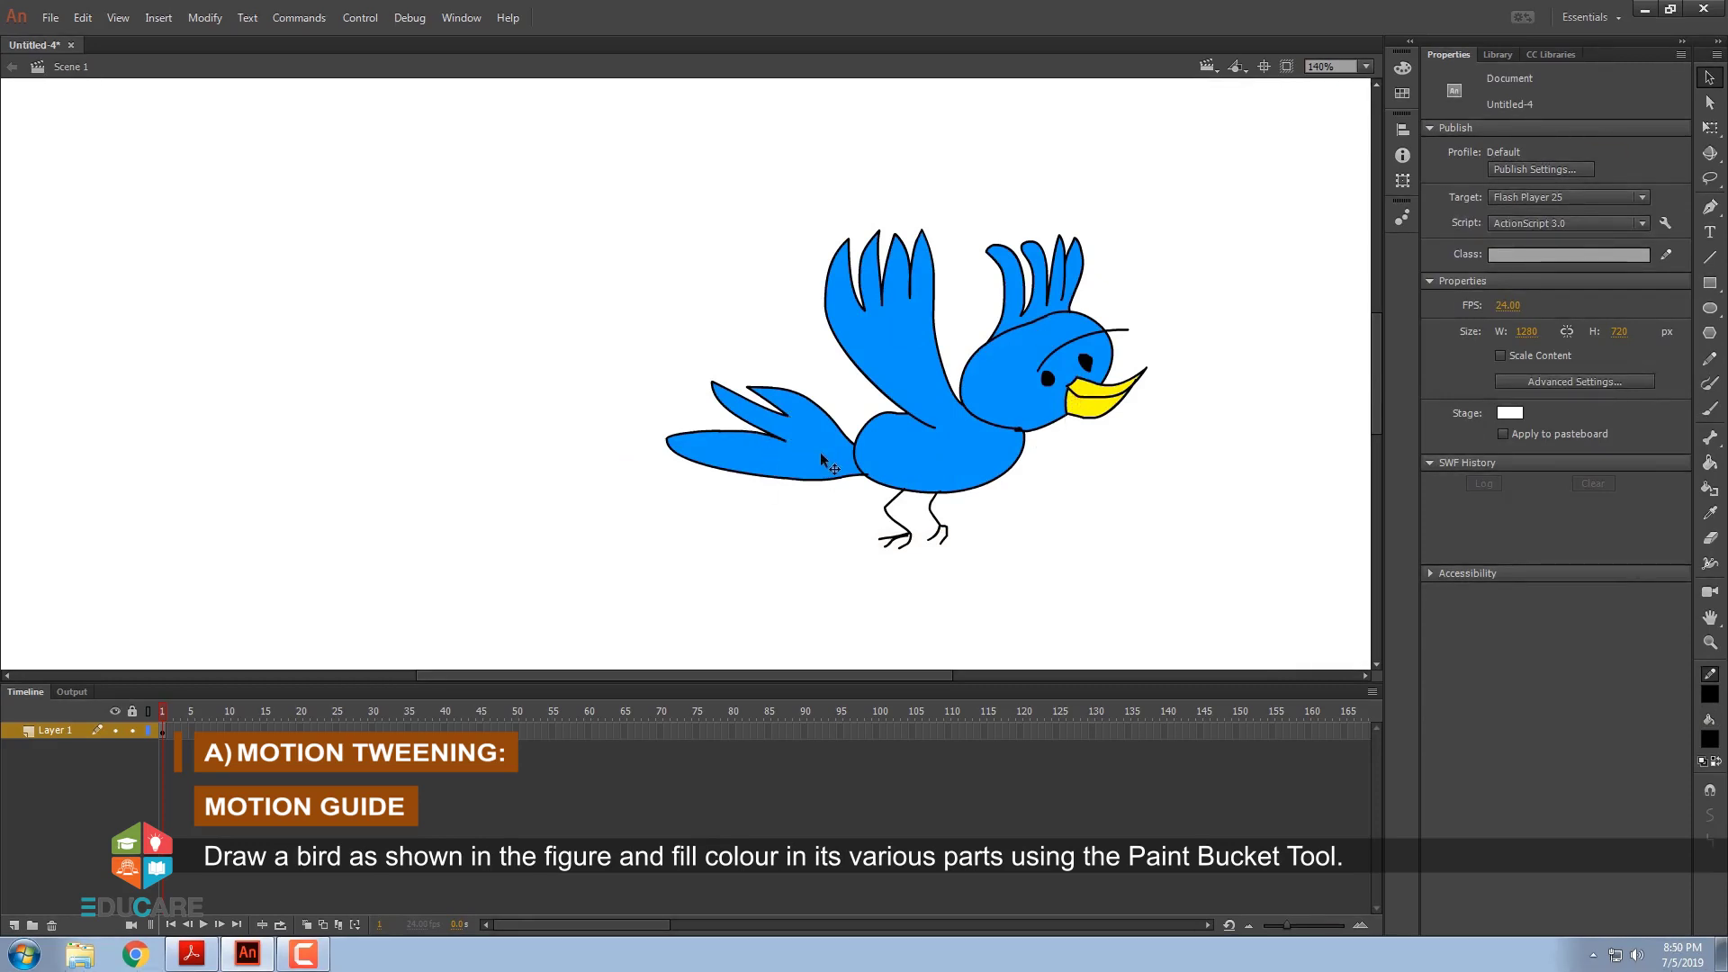
key(ctrl+a)
key(q)
drag(909, 405, 801, 387)
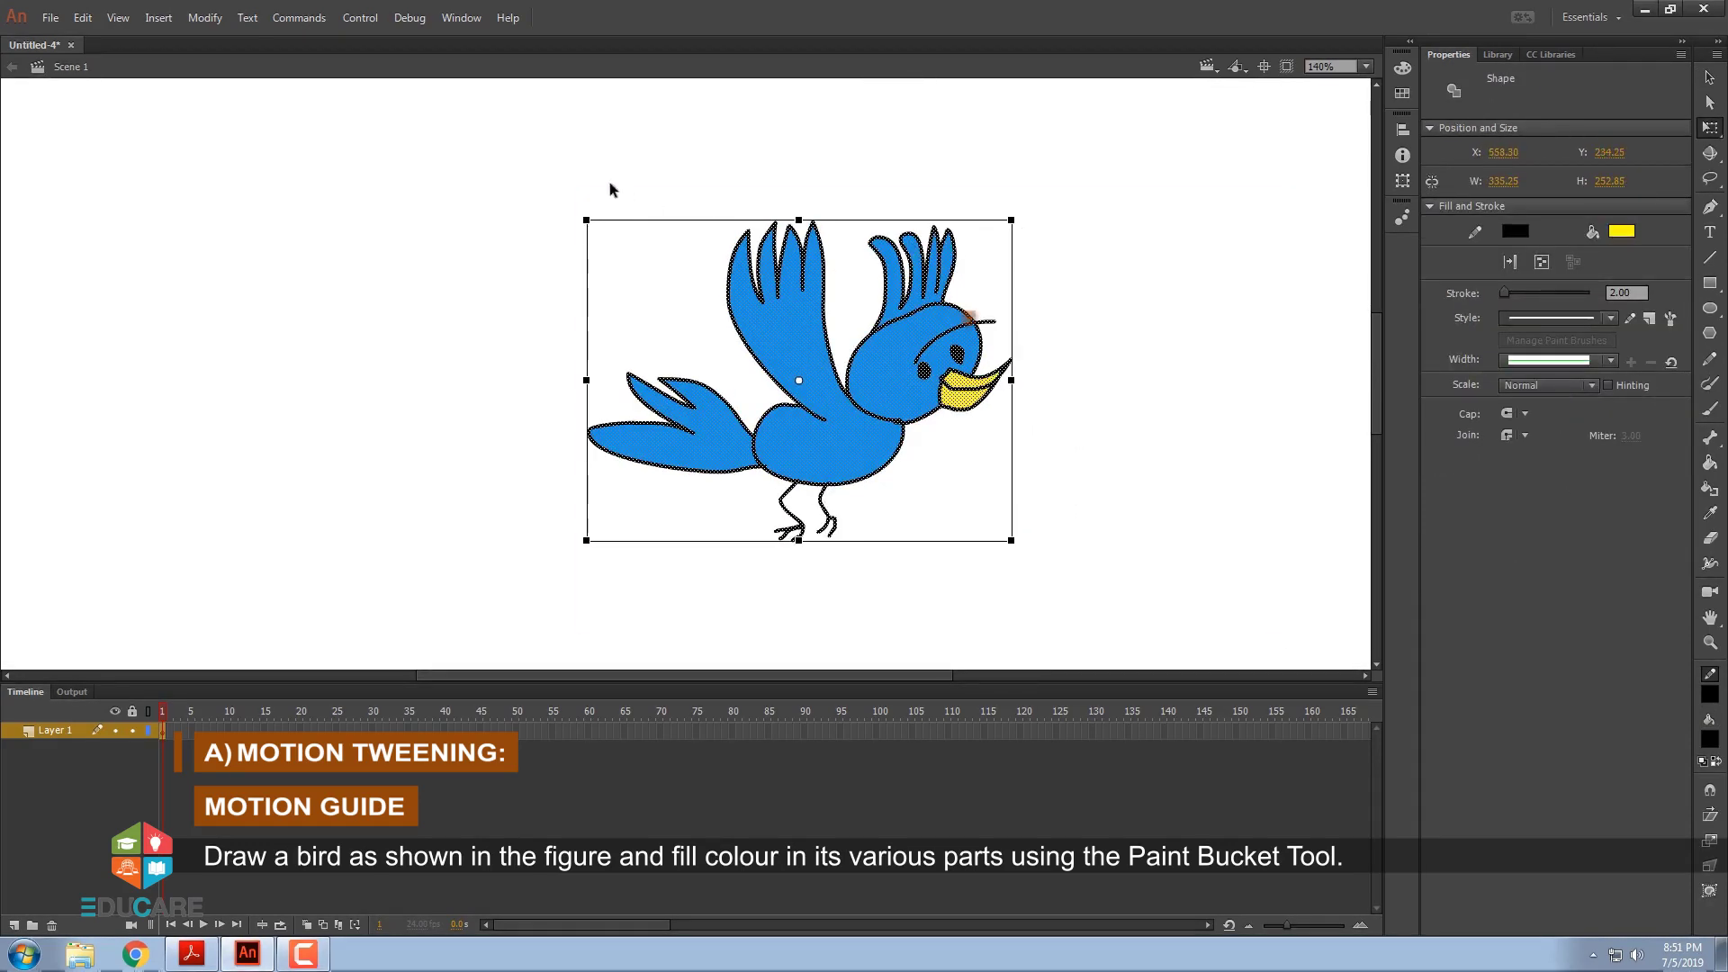
Convert the selected bird drawing to a graphic symbol named Bird and deselect it
click(208, 18)
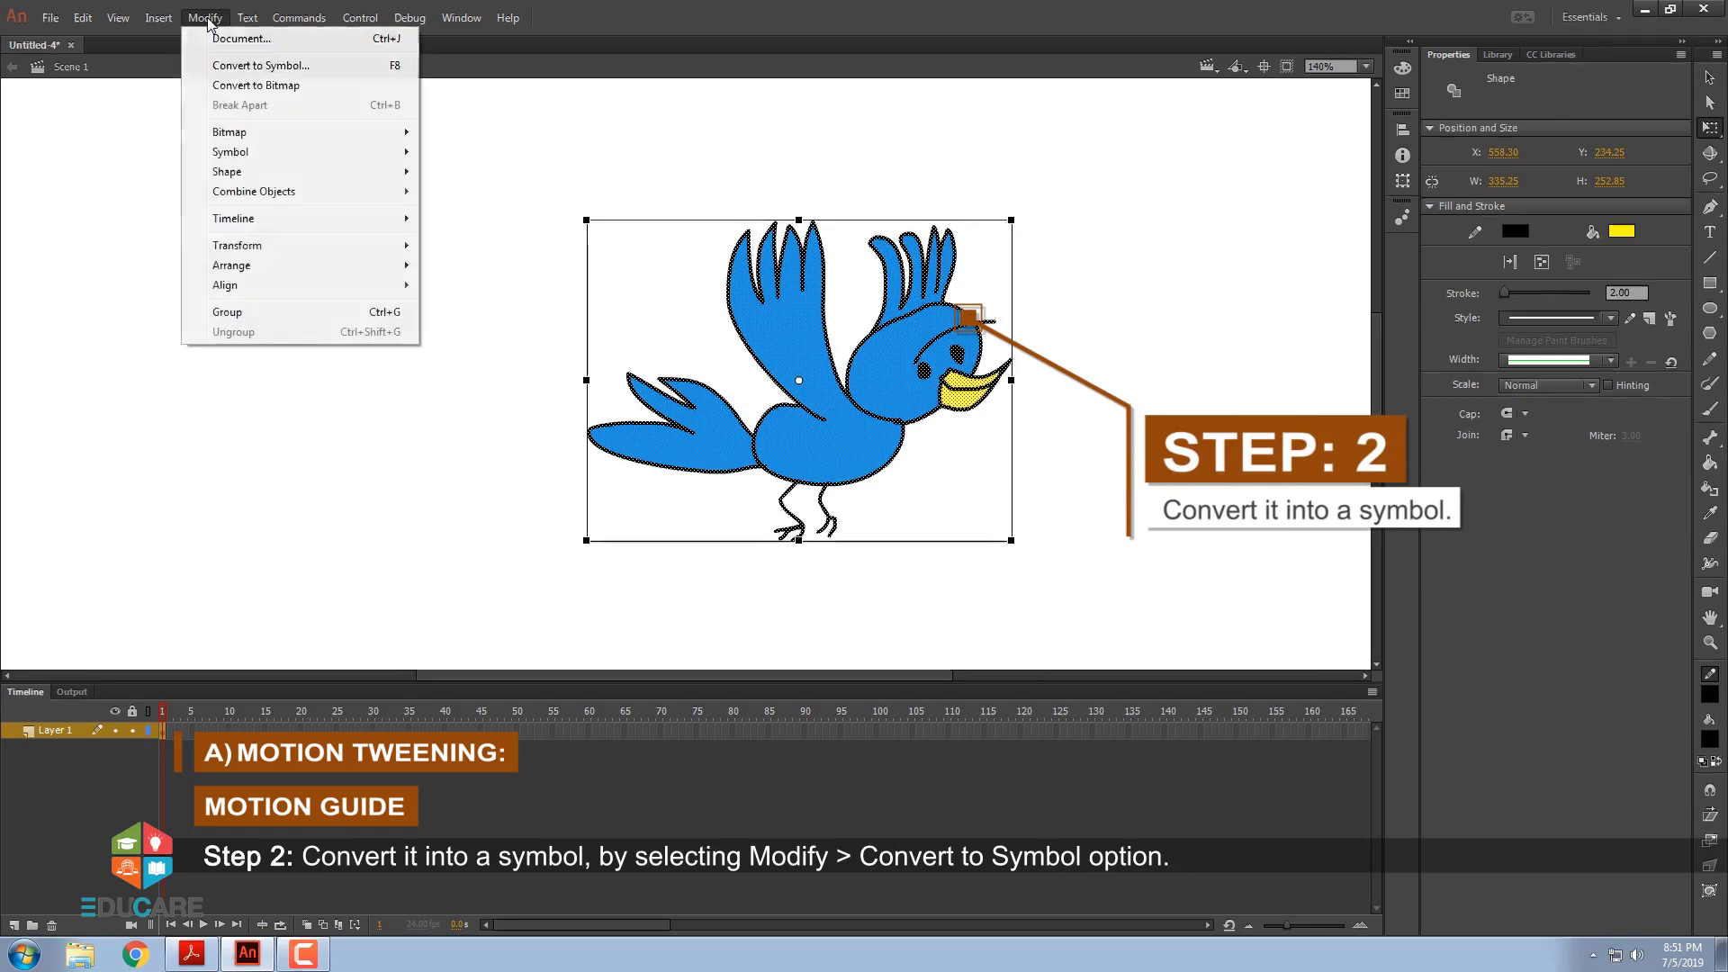
click(218, 66)
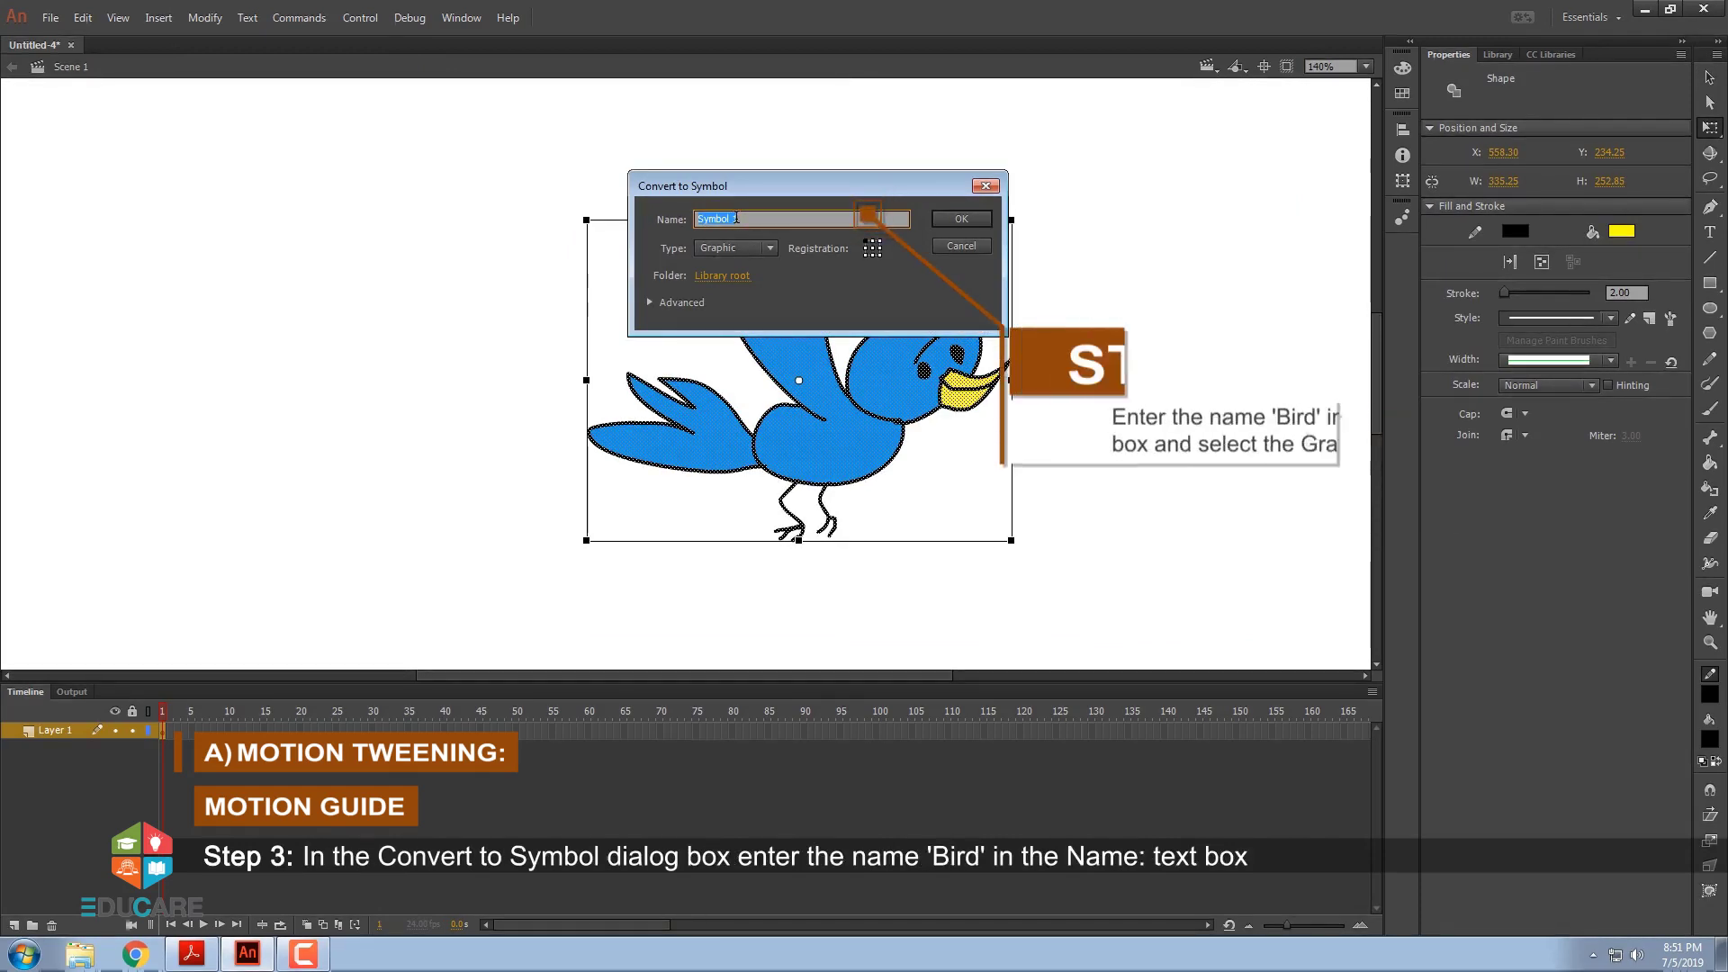
text(B)
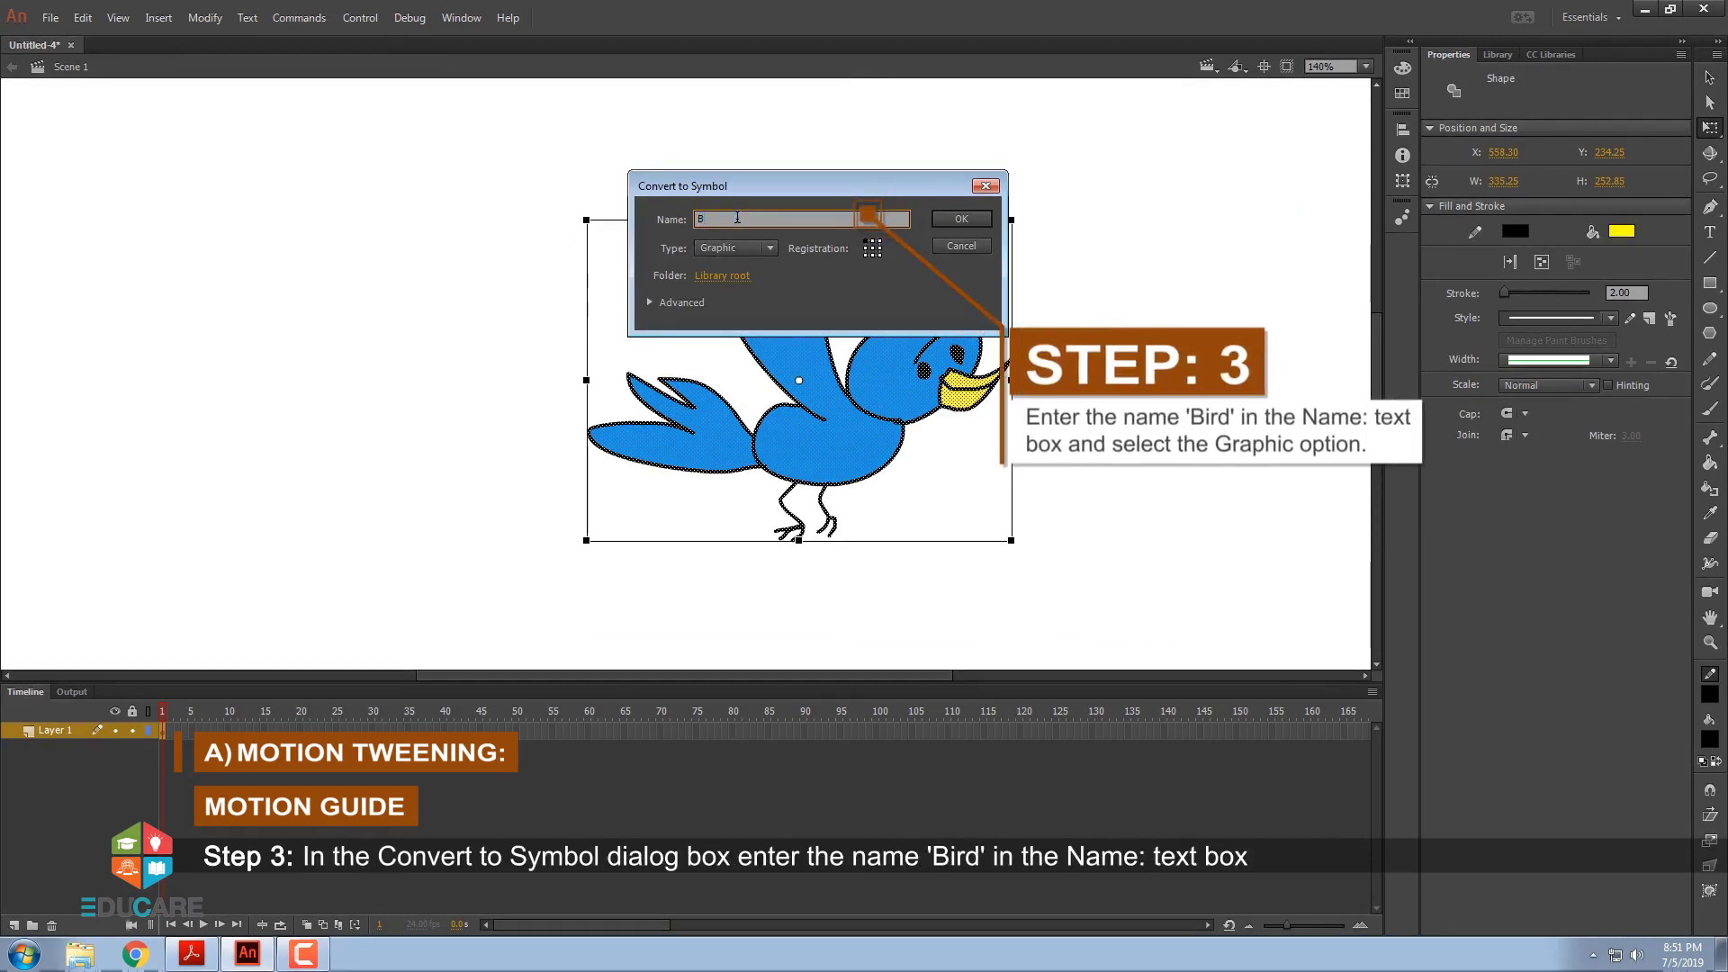
text(ird)
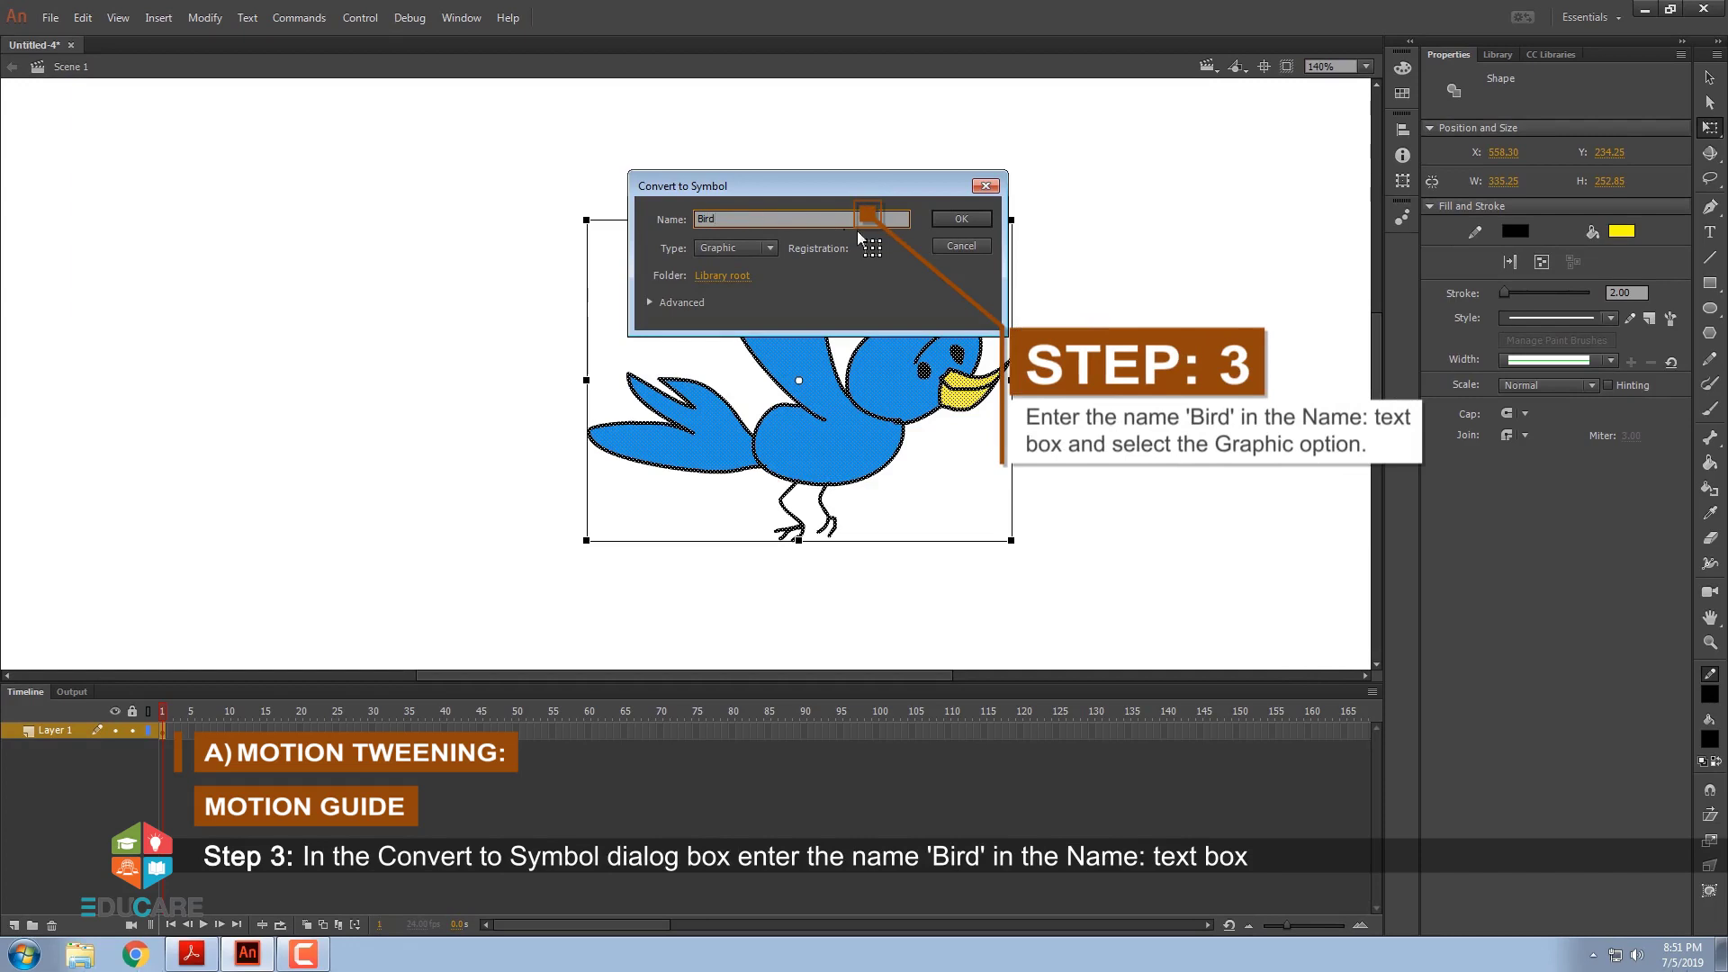
click(942, 218)
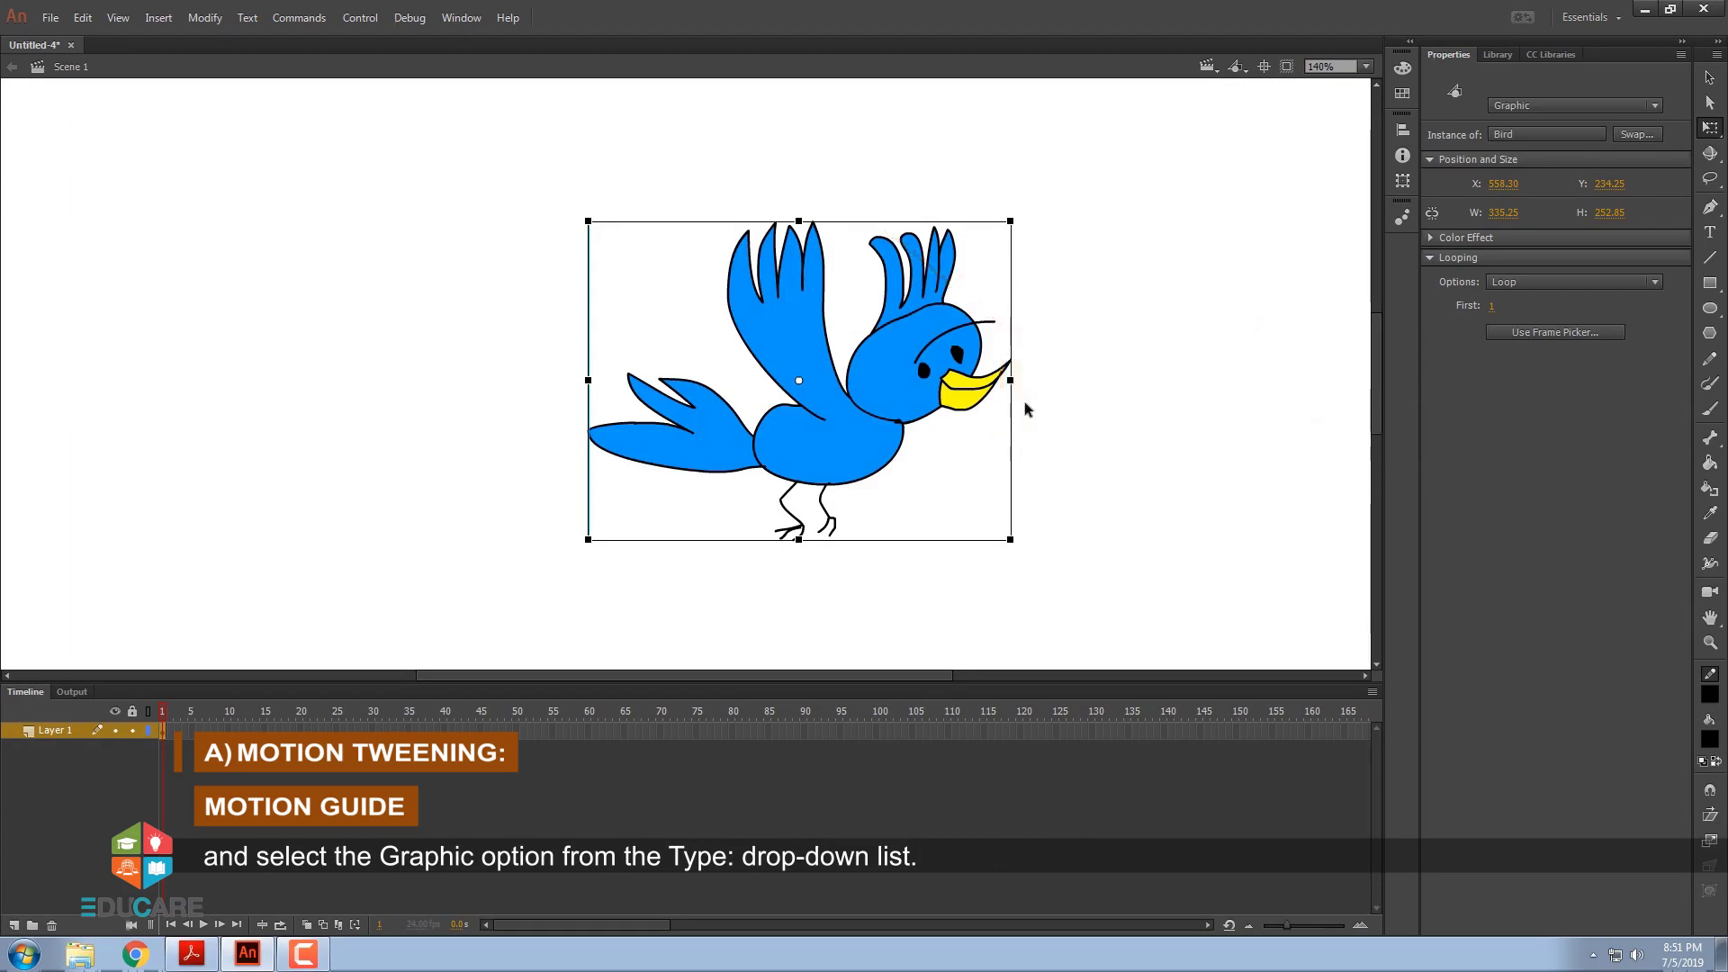
click(1025, 401)
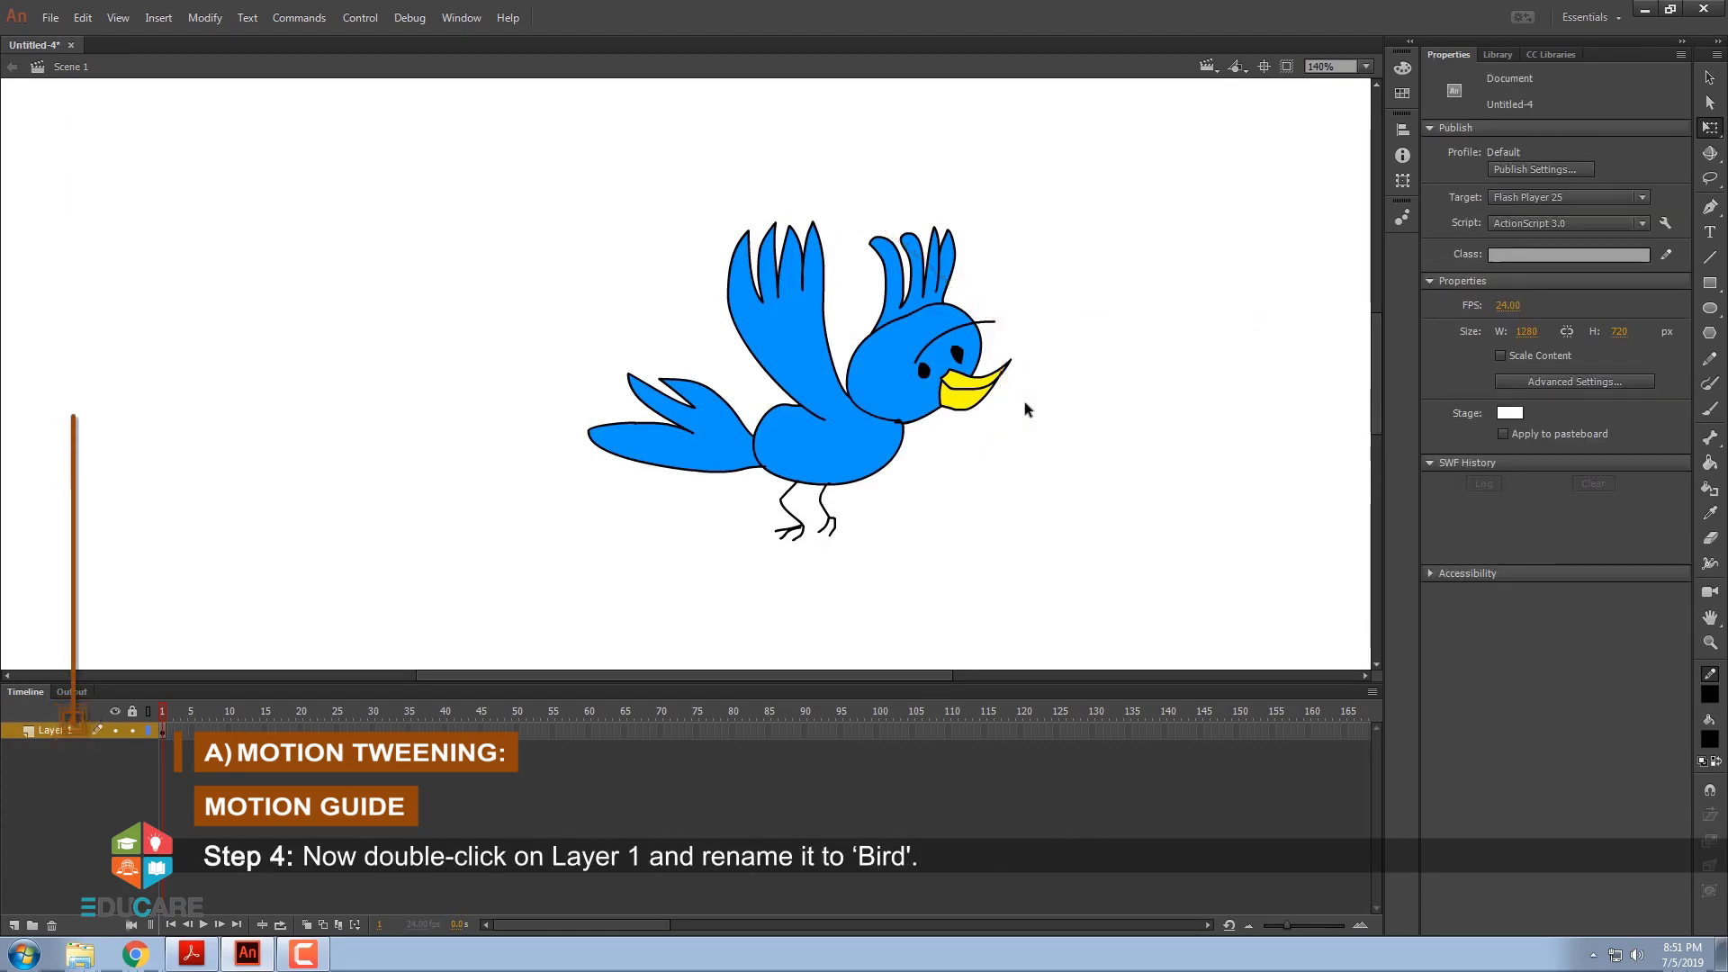
Rename Layer 1 as Bird
key(ctrl+minus)
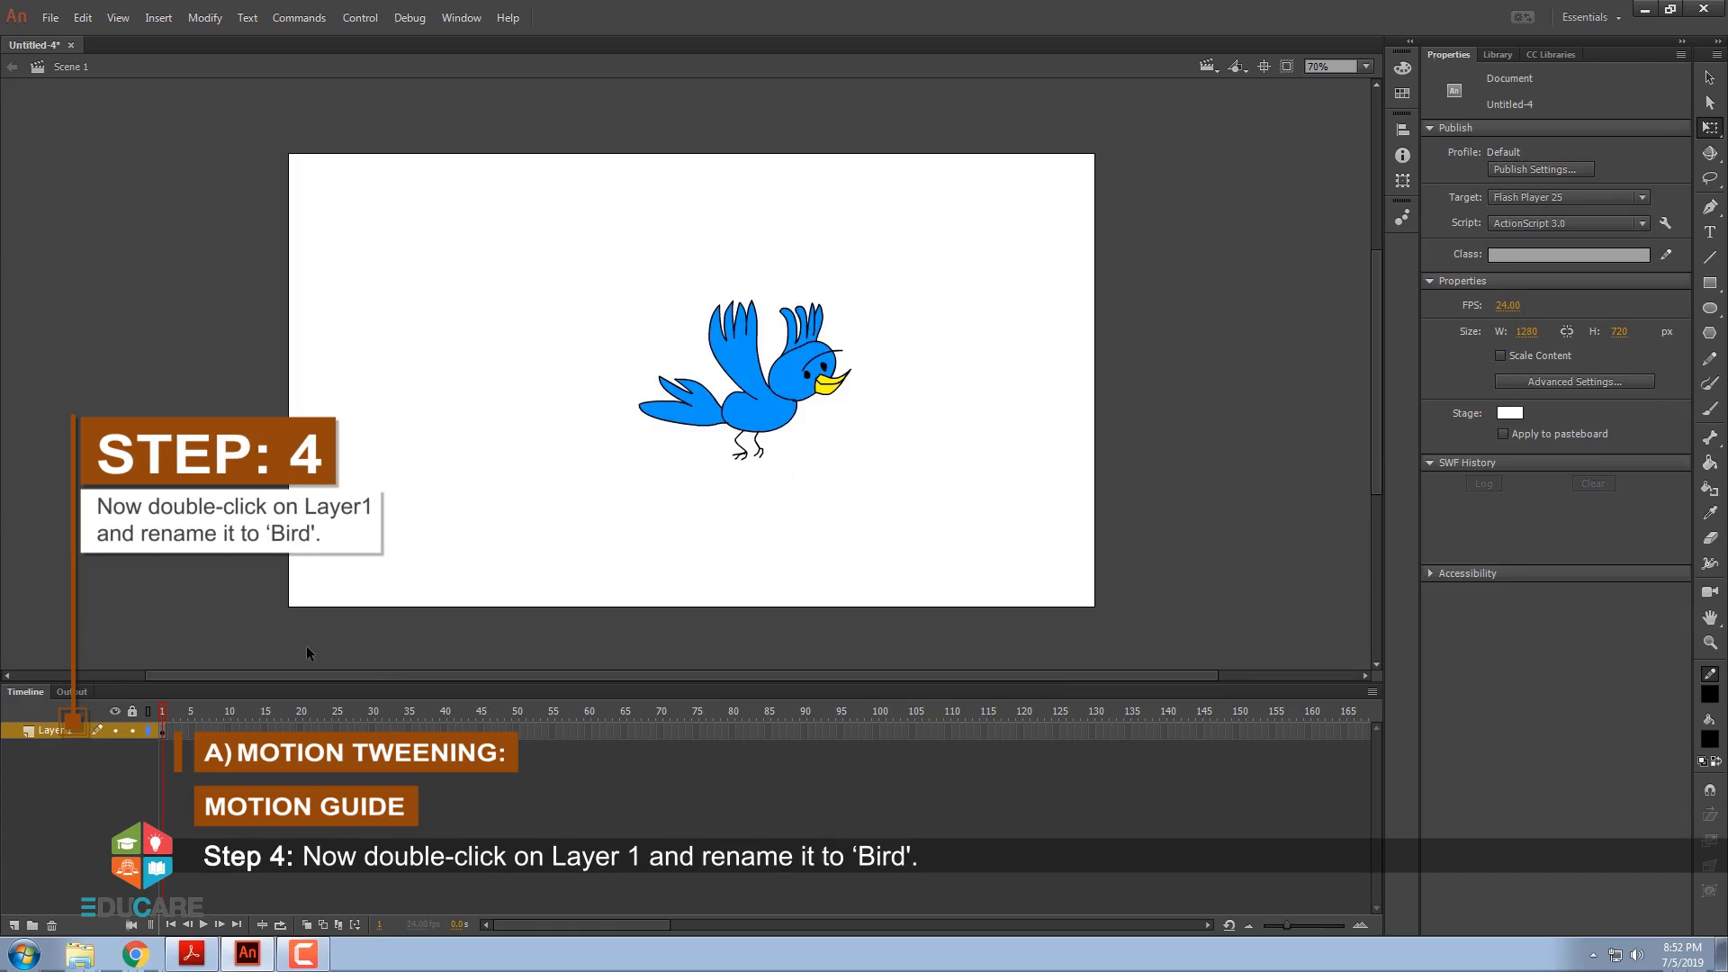
double_click(59, 730)
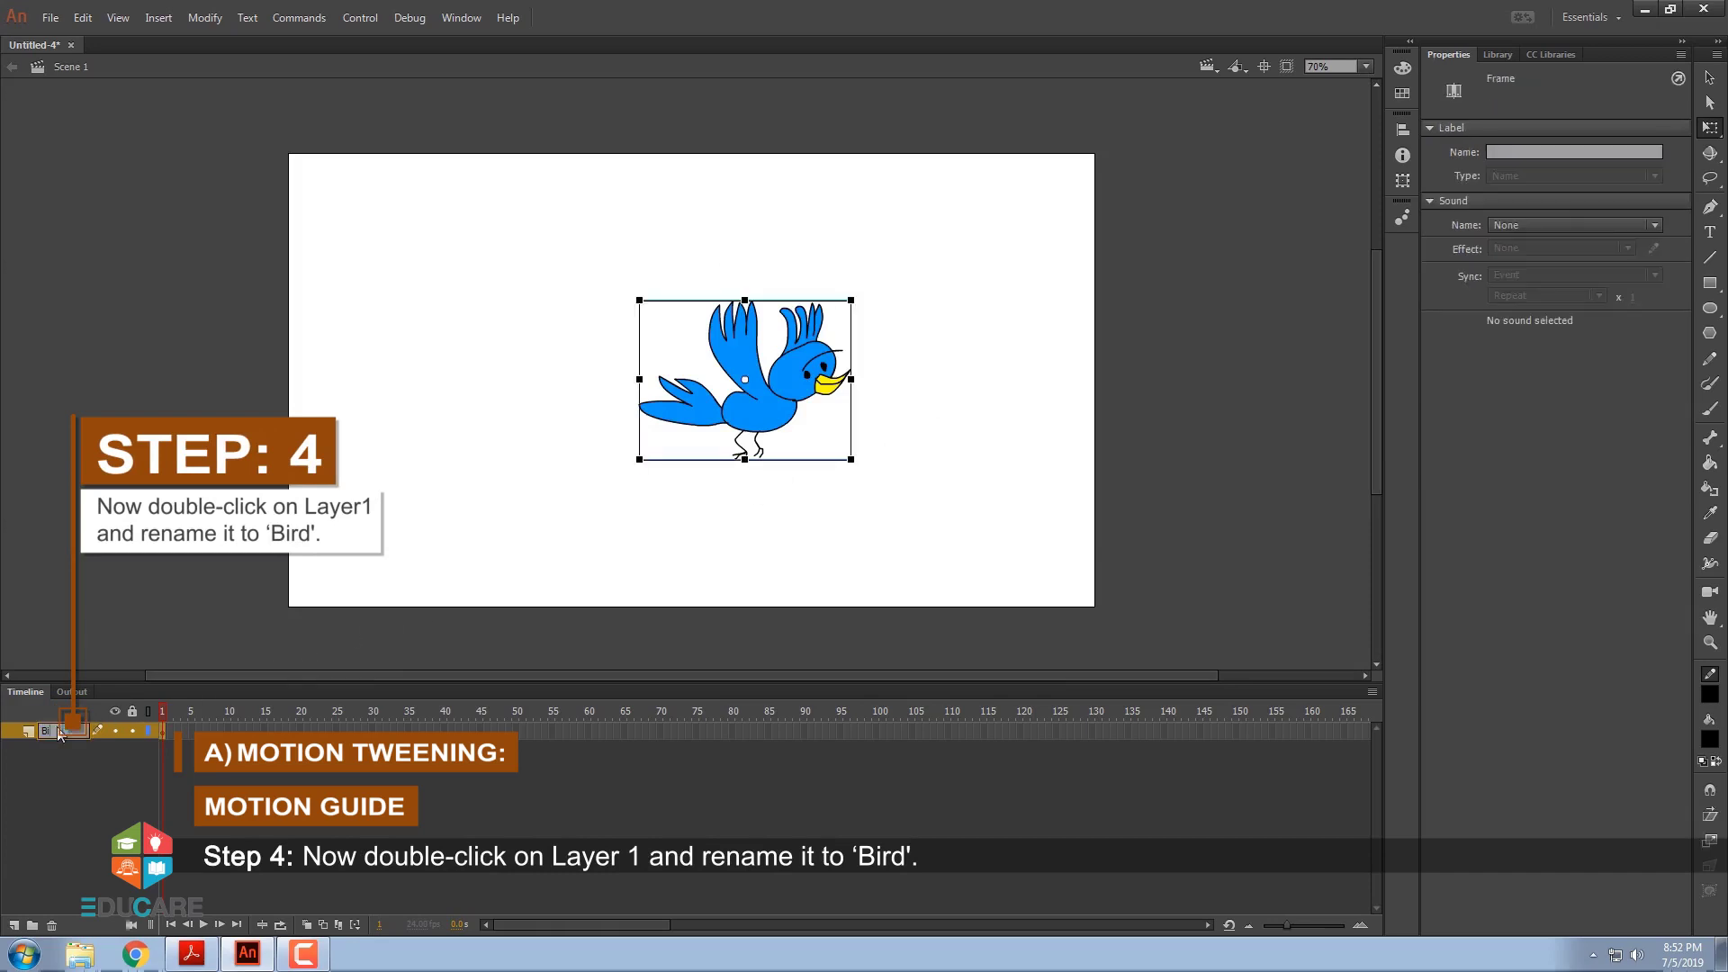
click(64, 758)
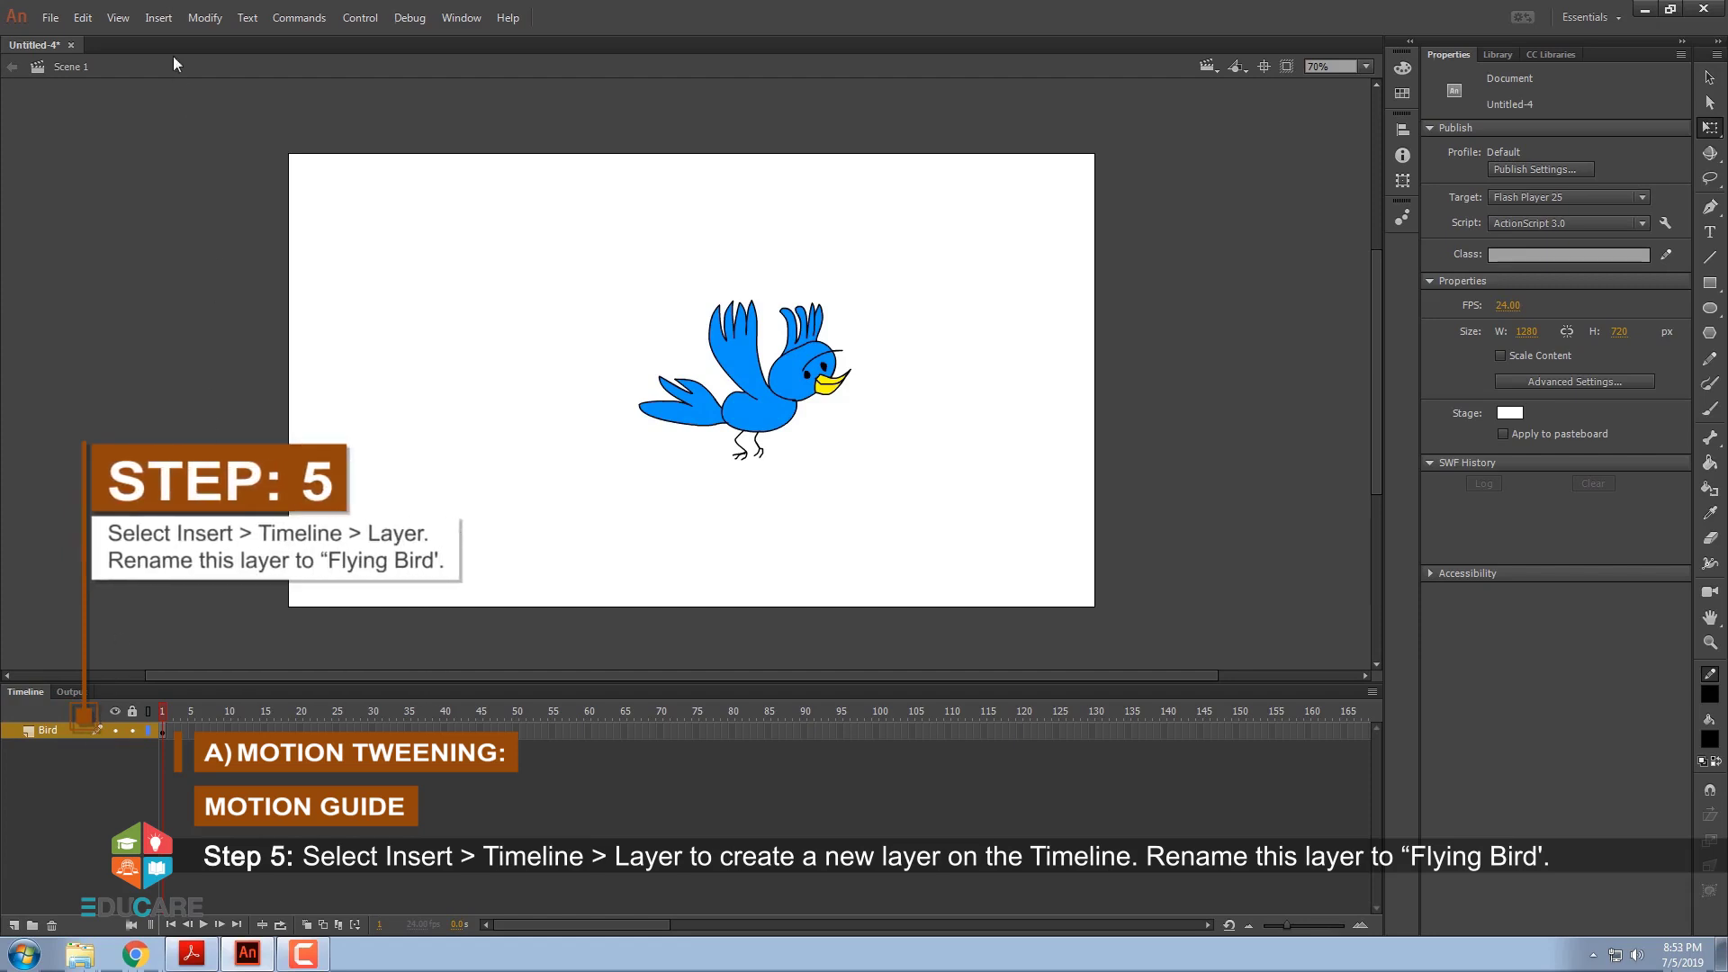
Insert a new layer above the Bird layer and name it Flying Bird
click(160, 19)
mouse_move(186, 138)
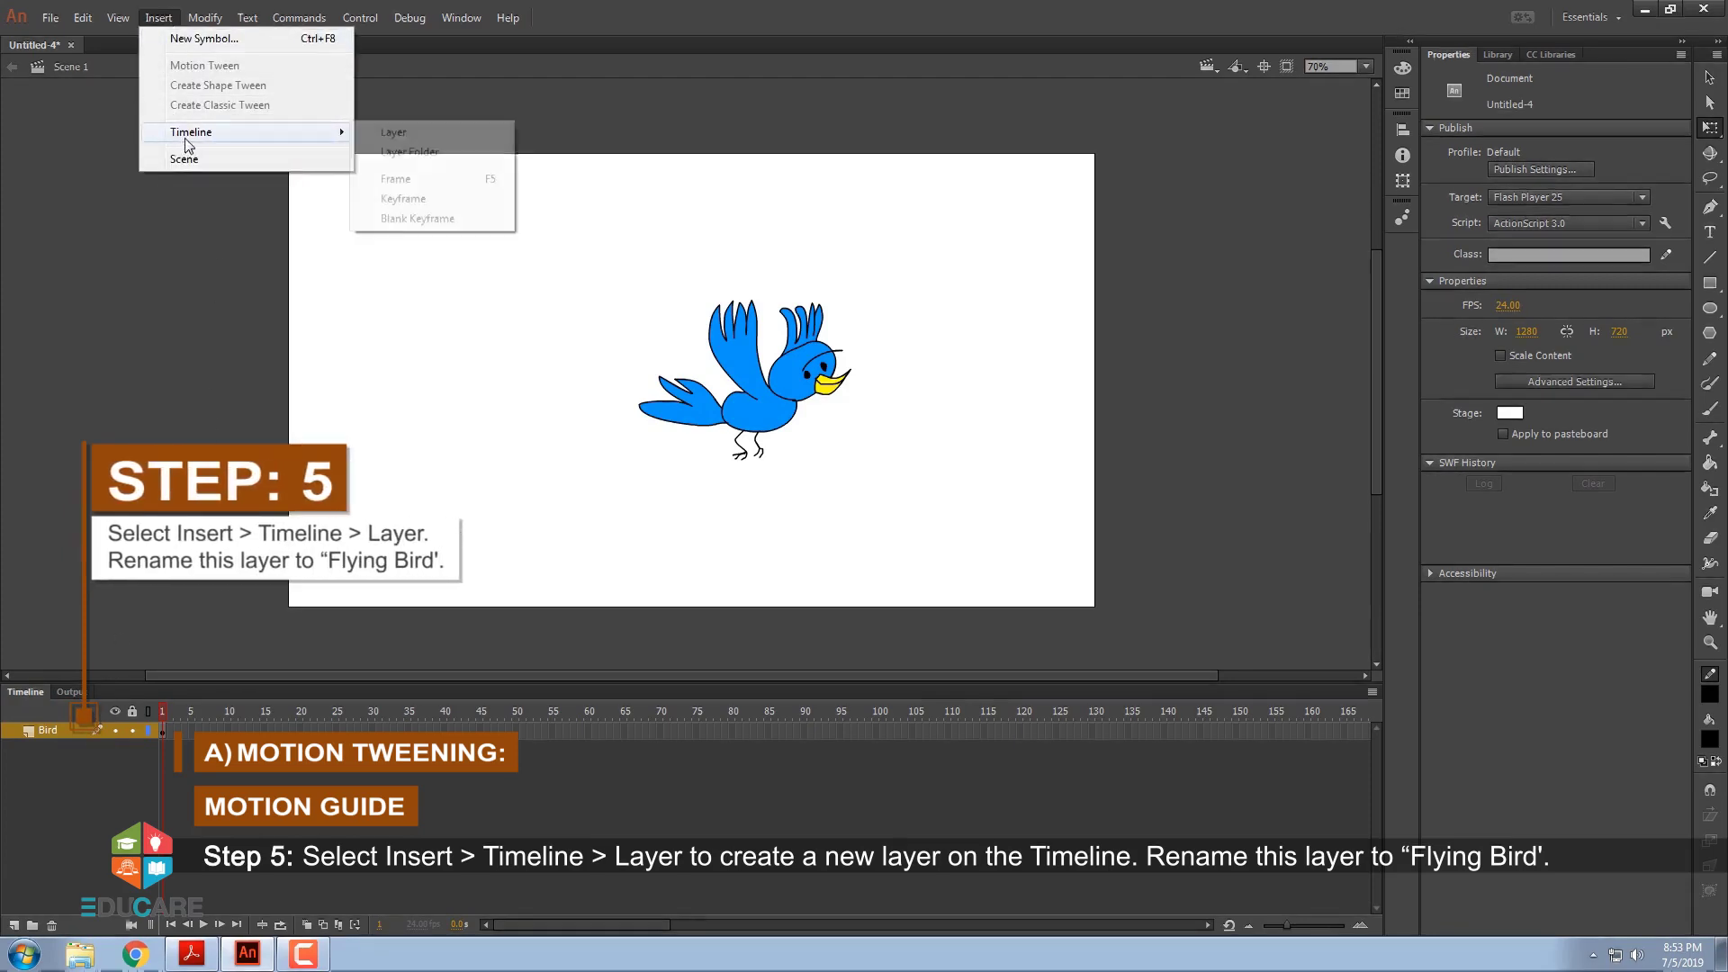
click(392, 133)
double_click(63, 729)
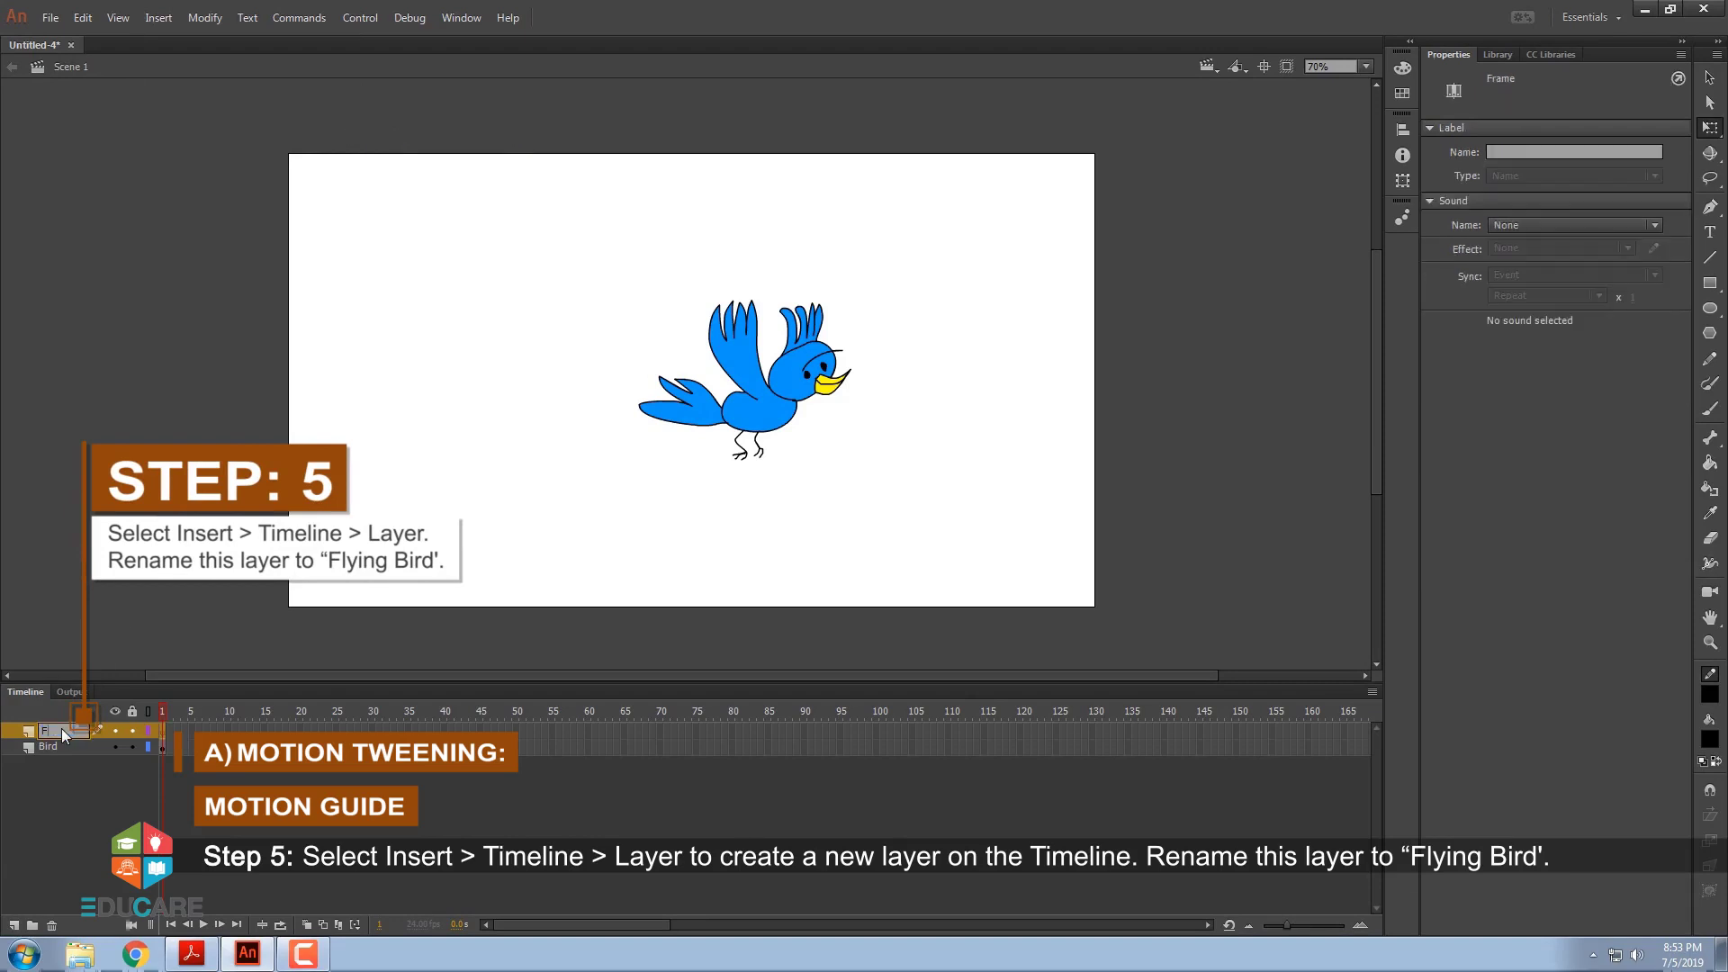
text(Flying Bird)
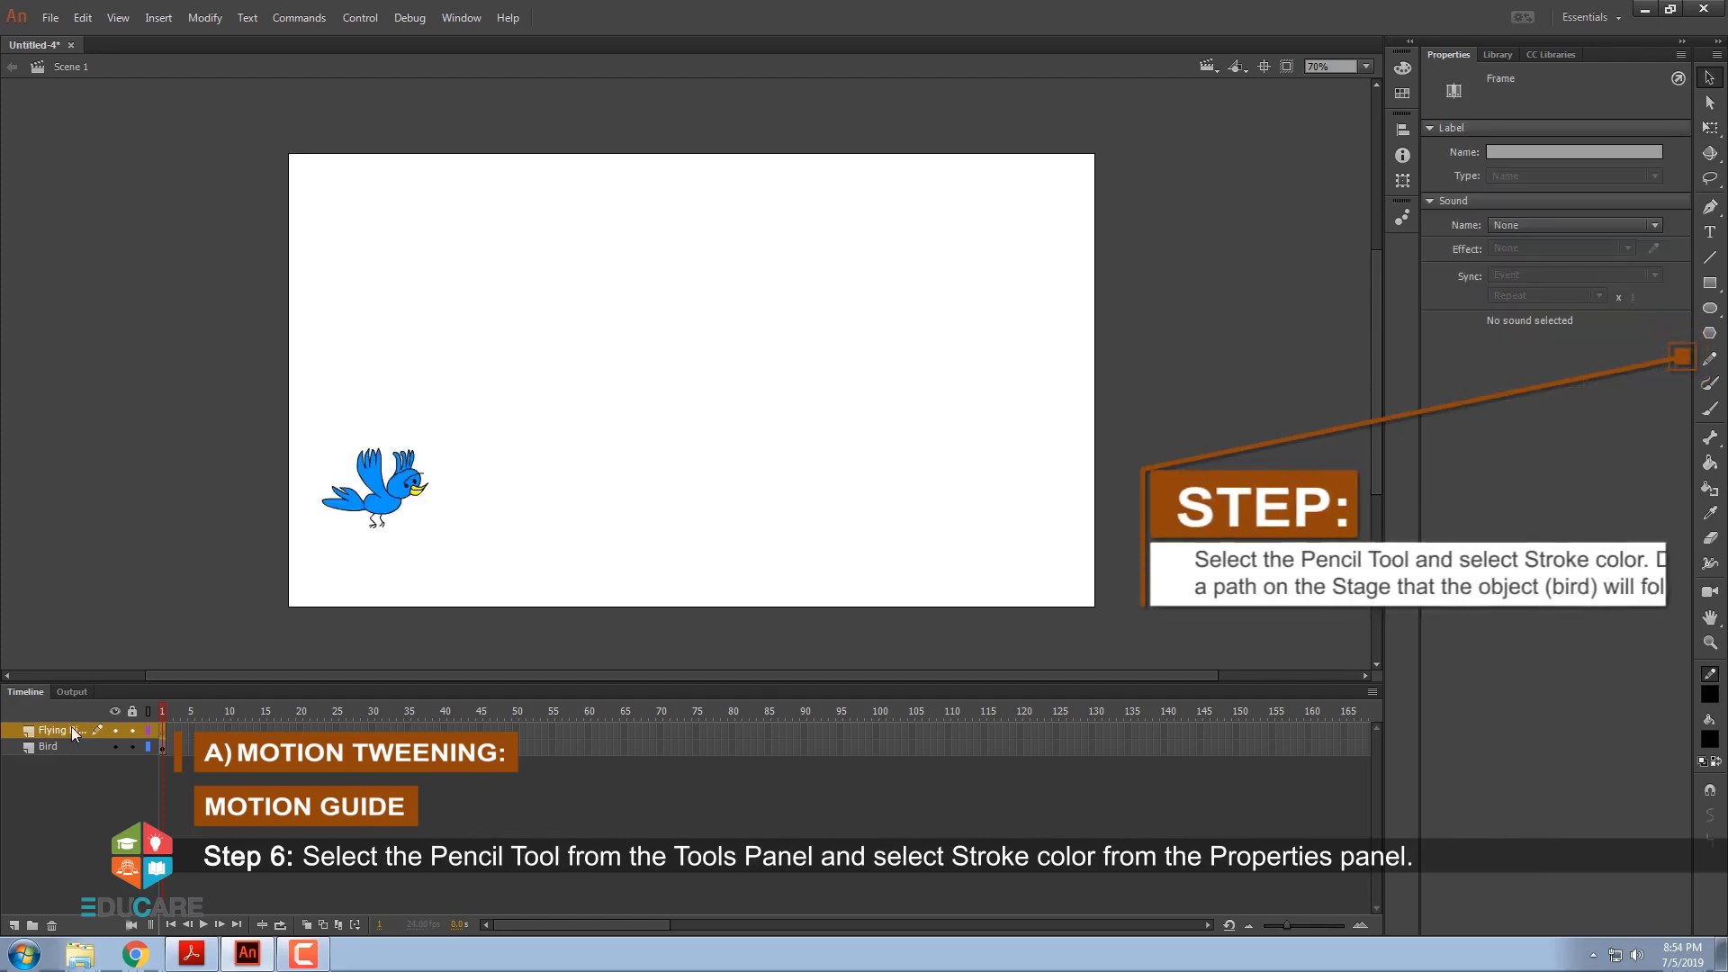
click(186, 766)
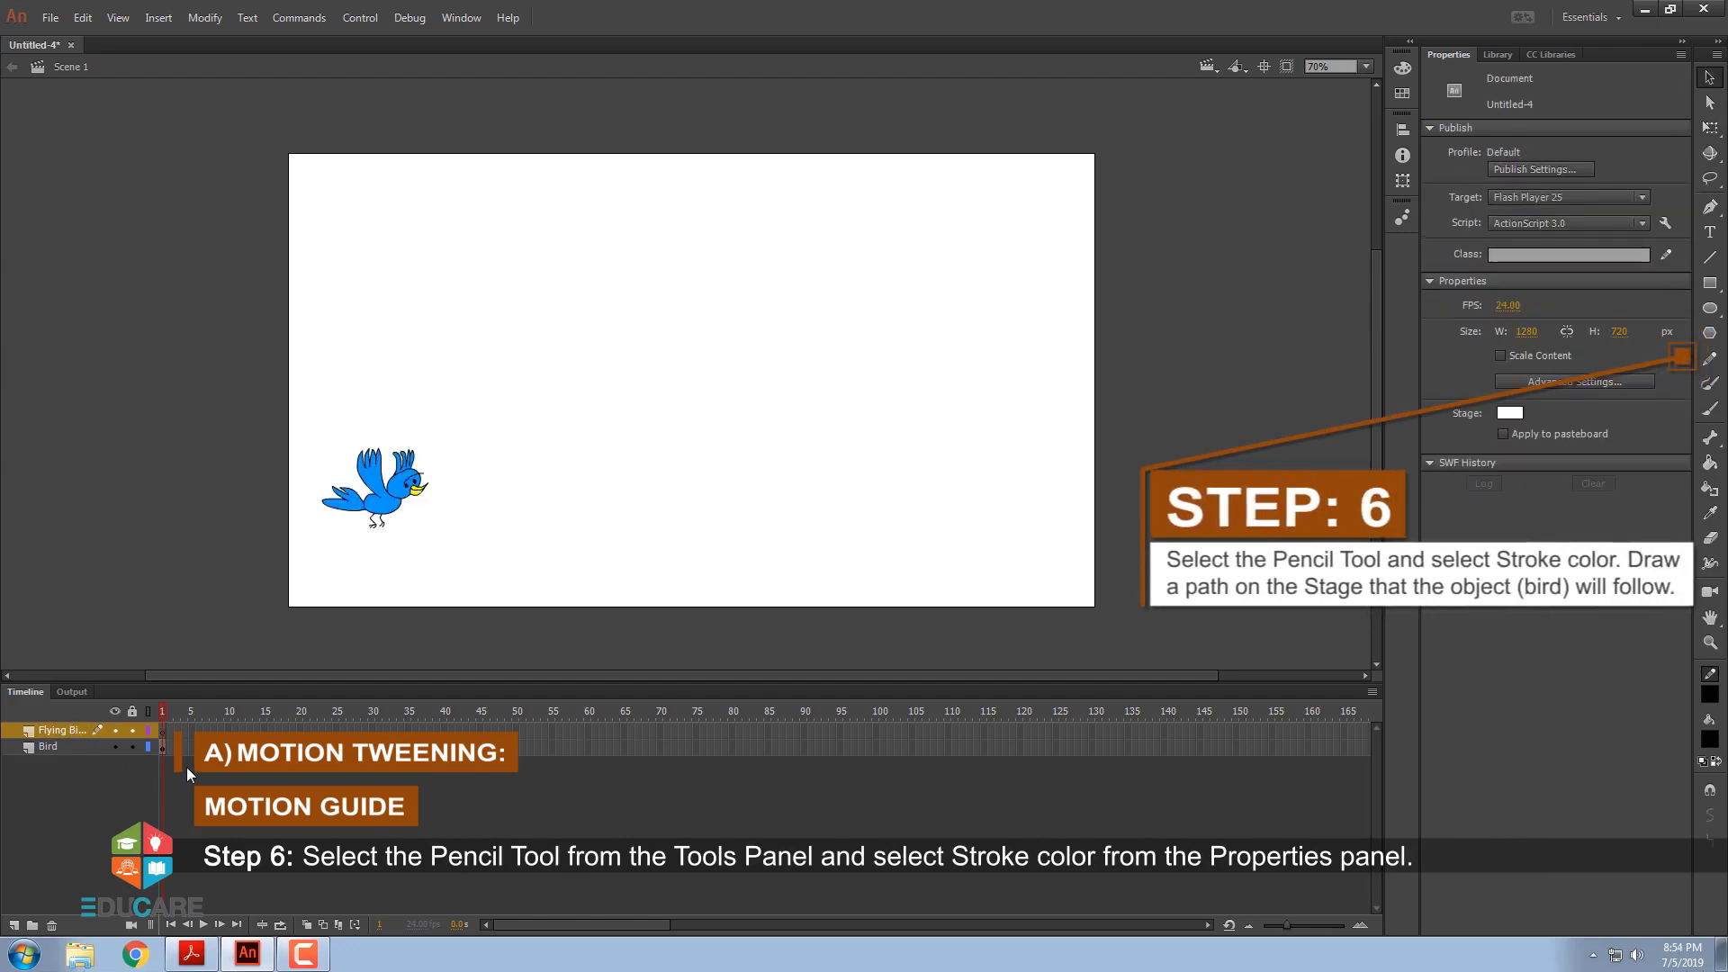
Draw a wavy dark green Pencil path on the Flying Bird layer, about 1011 by 373 px, rising from the bird toward the stage's upper-right corner
click(1710, 360)
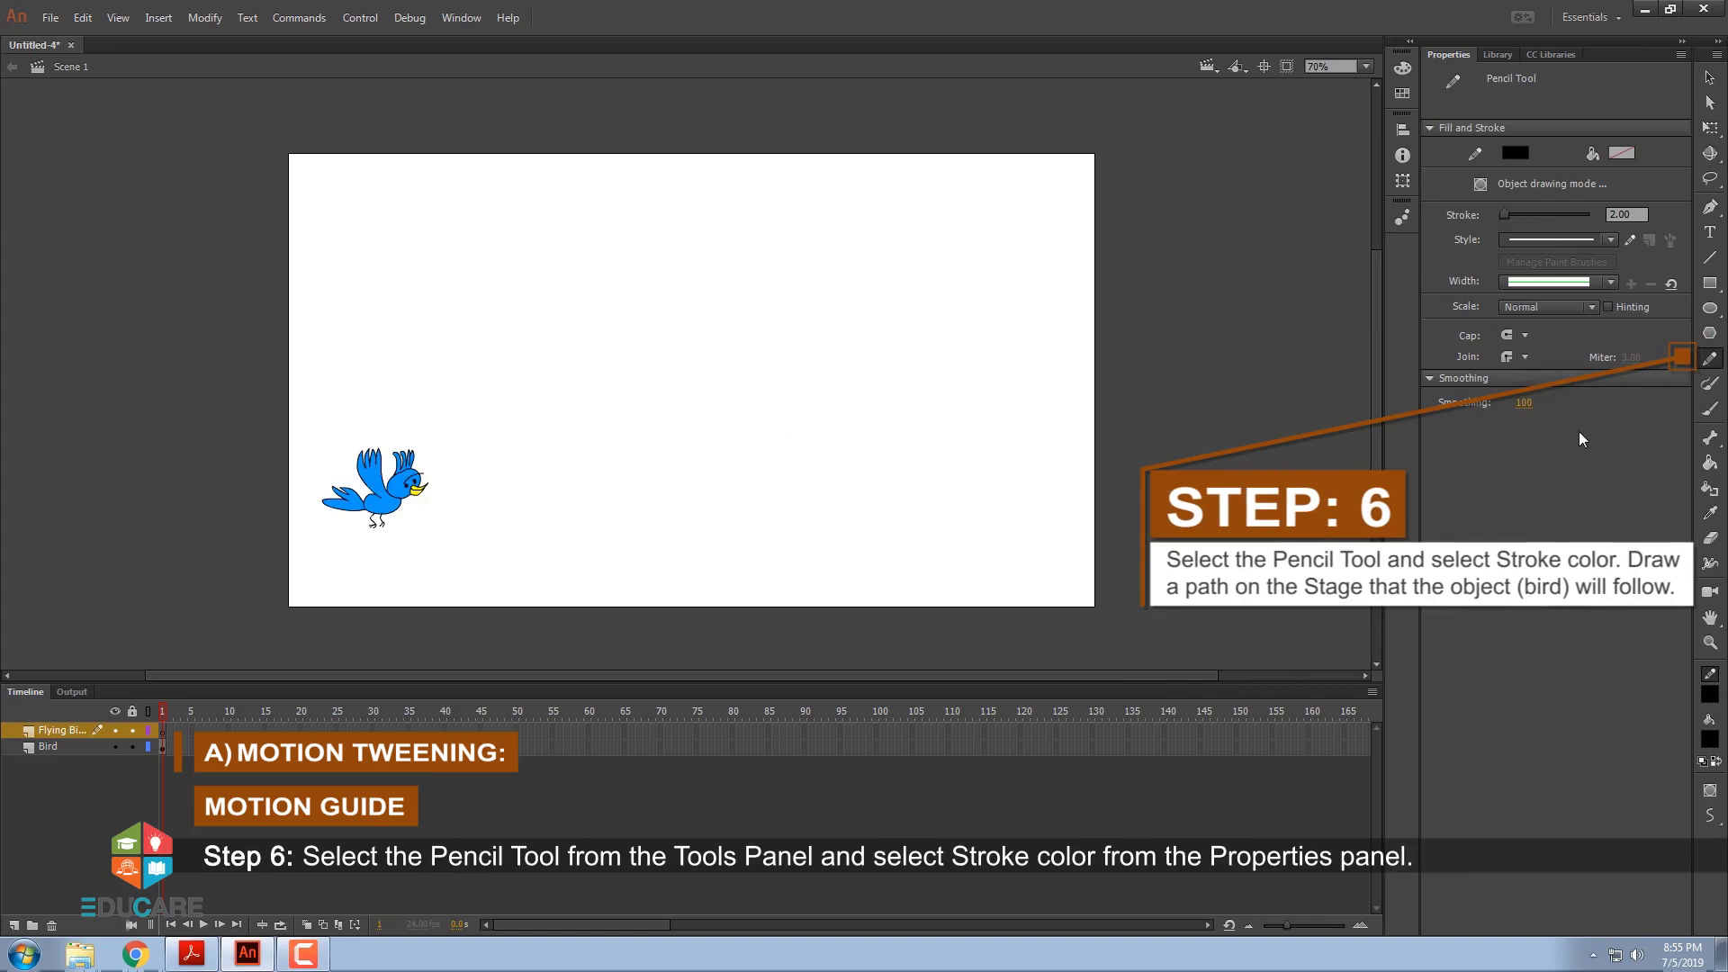
click(1517, 154)
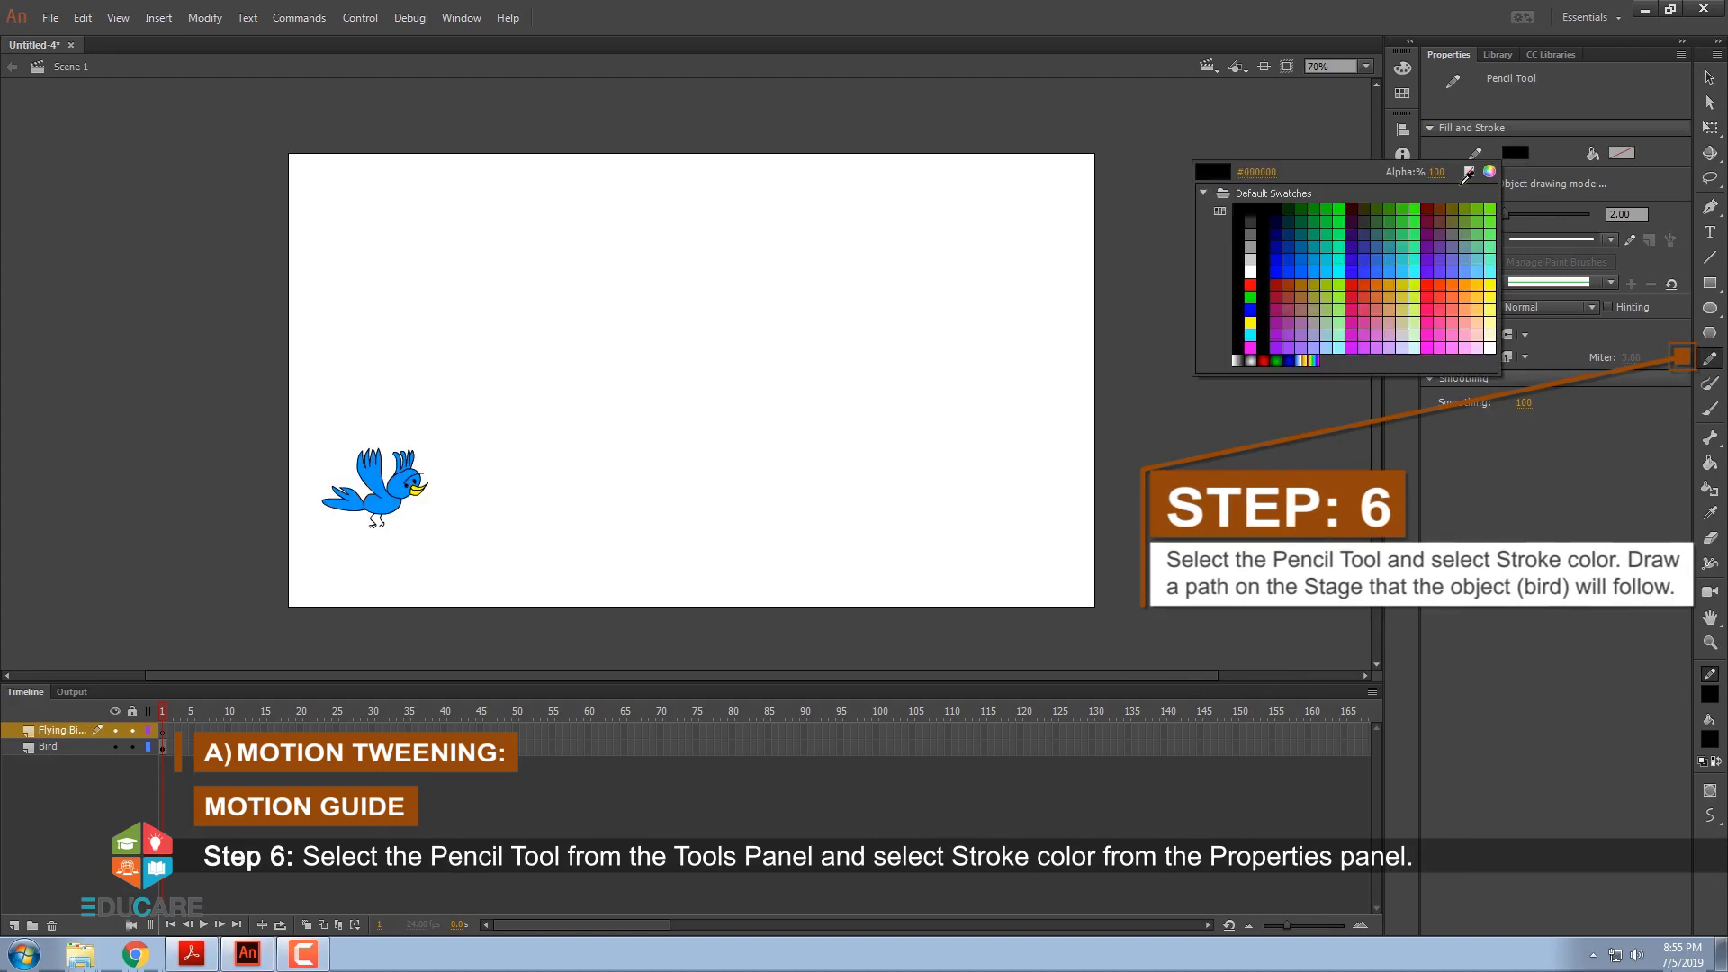
click(1296, 206)
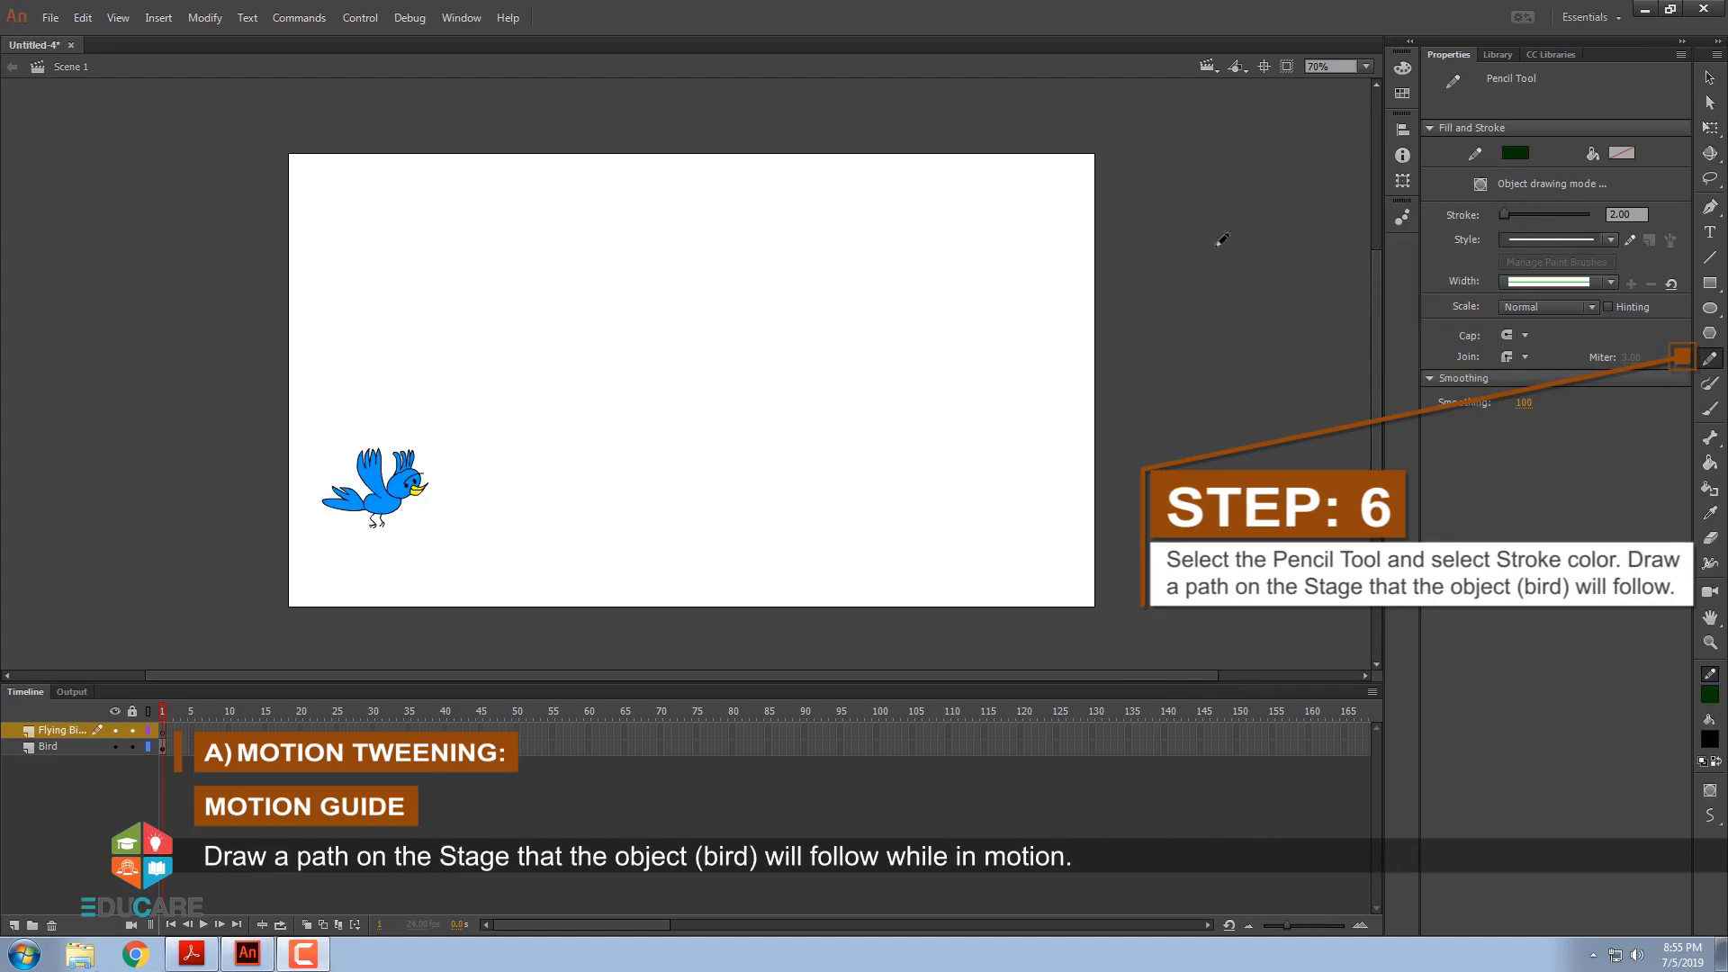
mouse_move(420, 470)
mouse_down()
mouse_move(470, 440)
mouse_move(528, 469)
mouse_move(589, 468)
mouse_up()
mouse_move(709, 349)
mouse_down()
mouse_move(837, 447)
mouse_move(922, 434)
mouse_move(956, 340)
mouse_move(1008, 268)
mouse_move(1056, 250)
mouse_up()
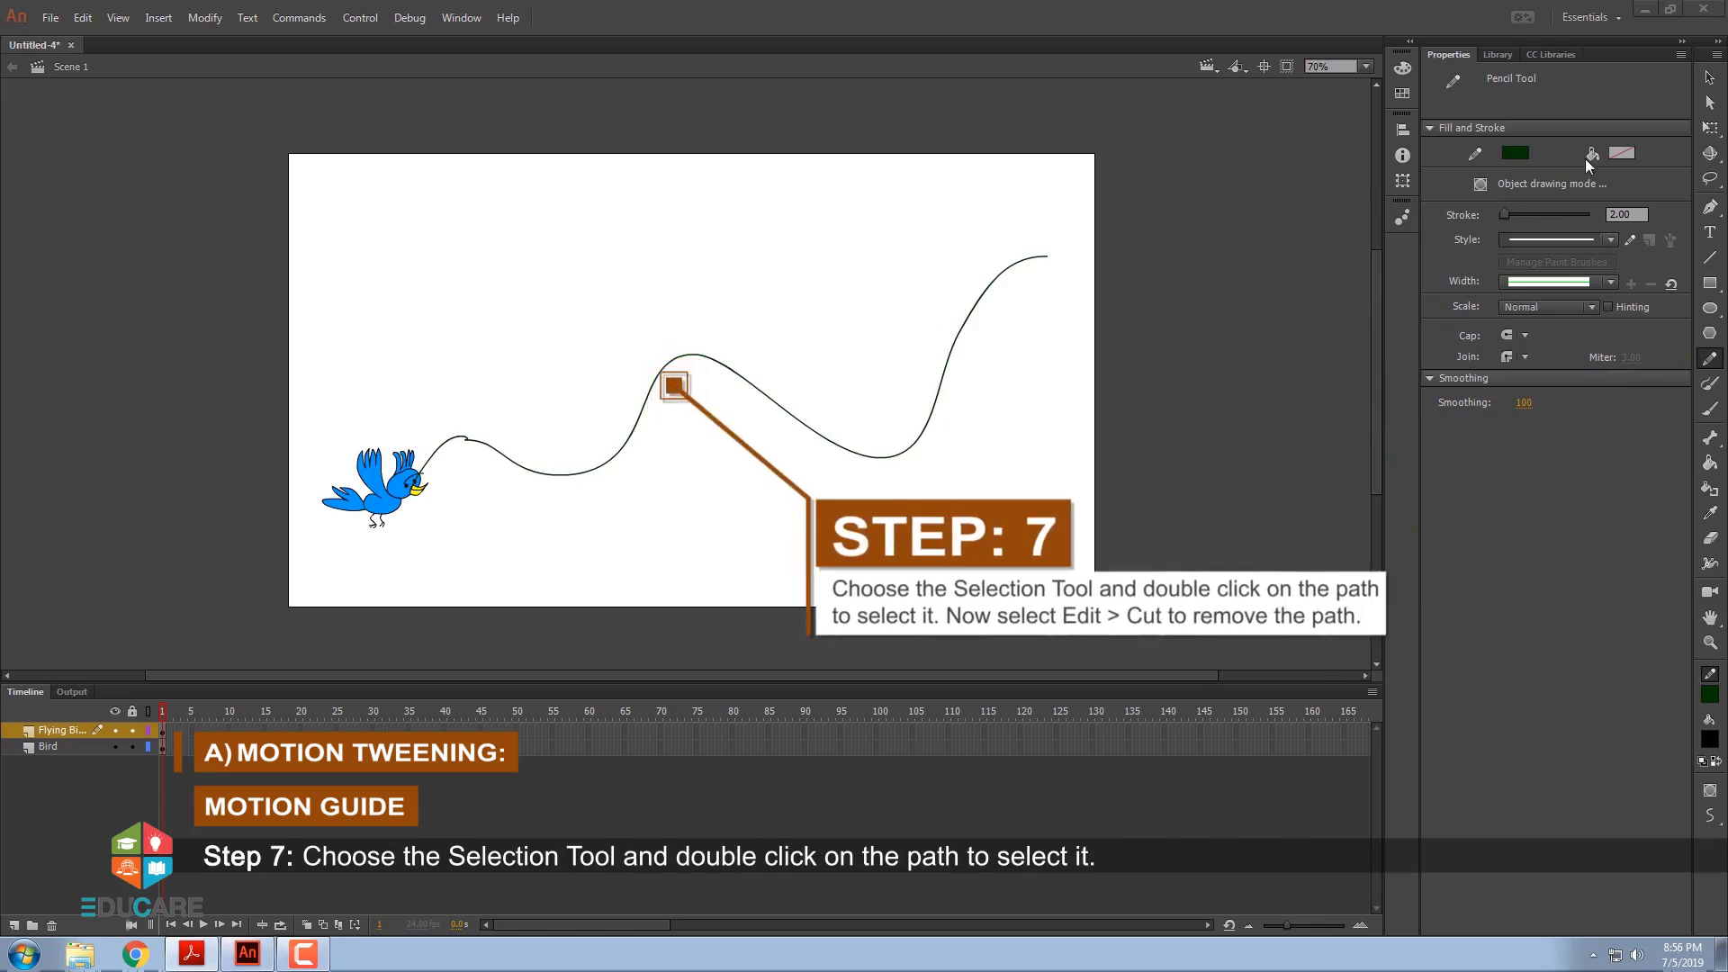
Select the entire wavy path with the Selection tool and cut it from the stage
click(1707, 85)
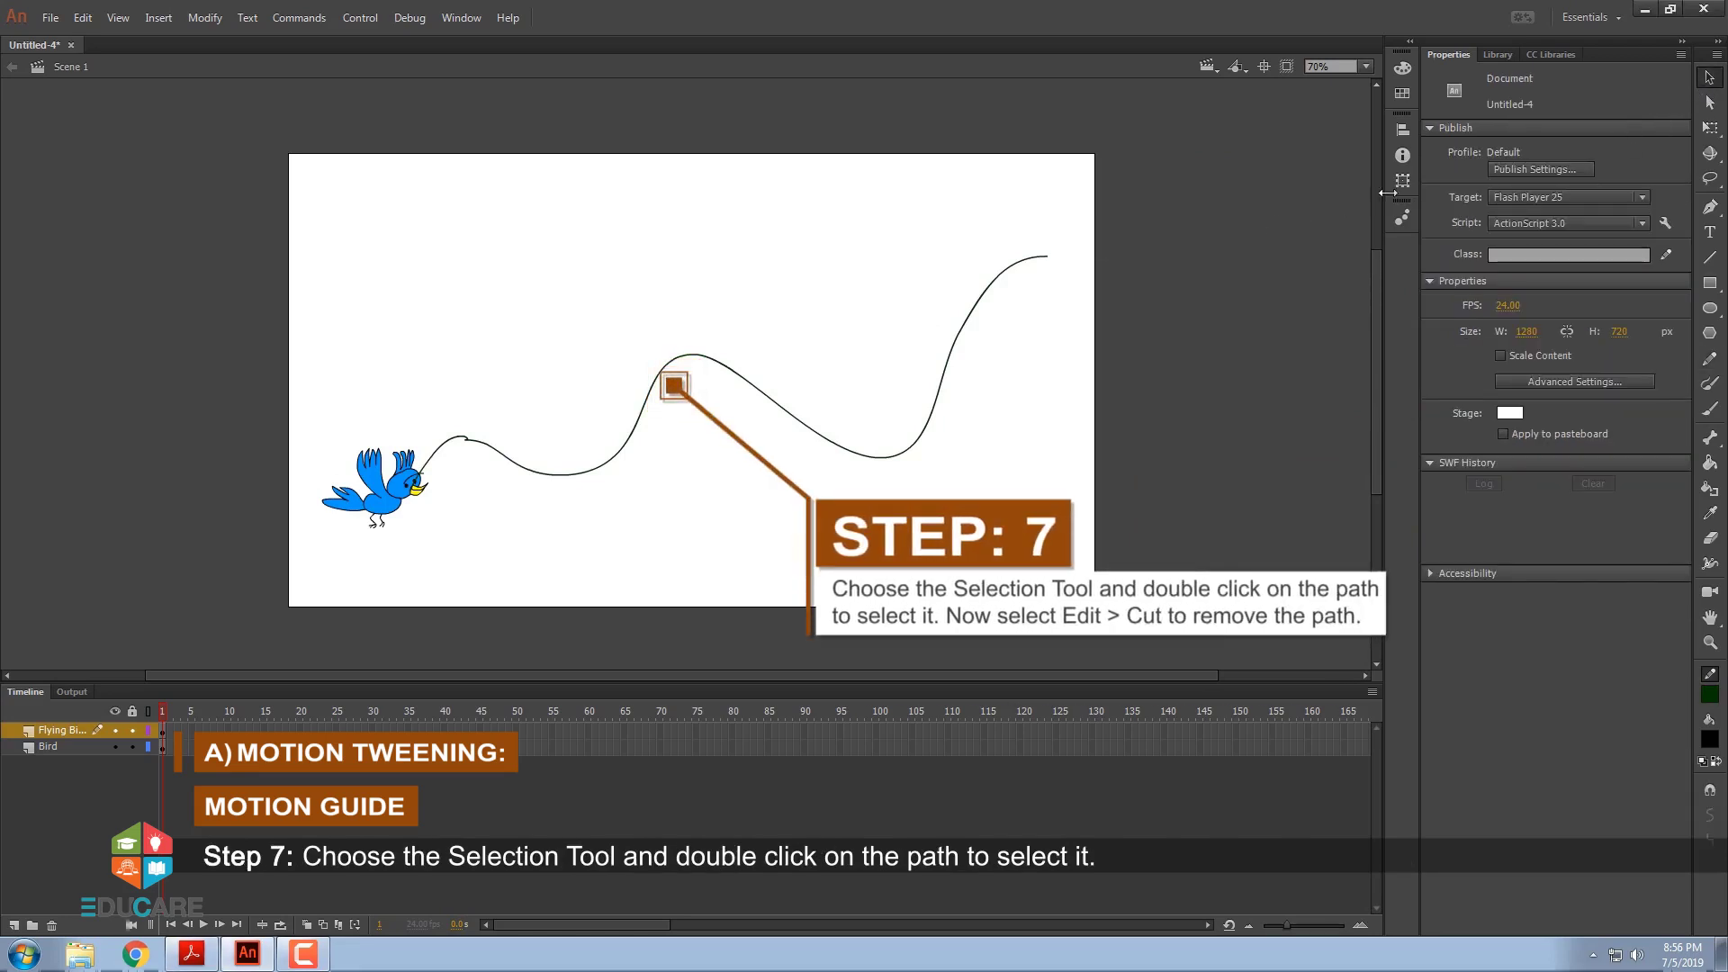
double_click(1044, 260)
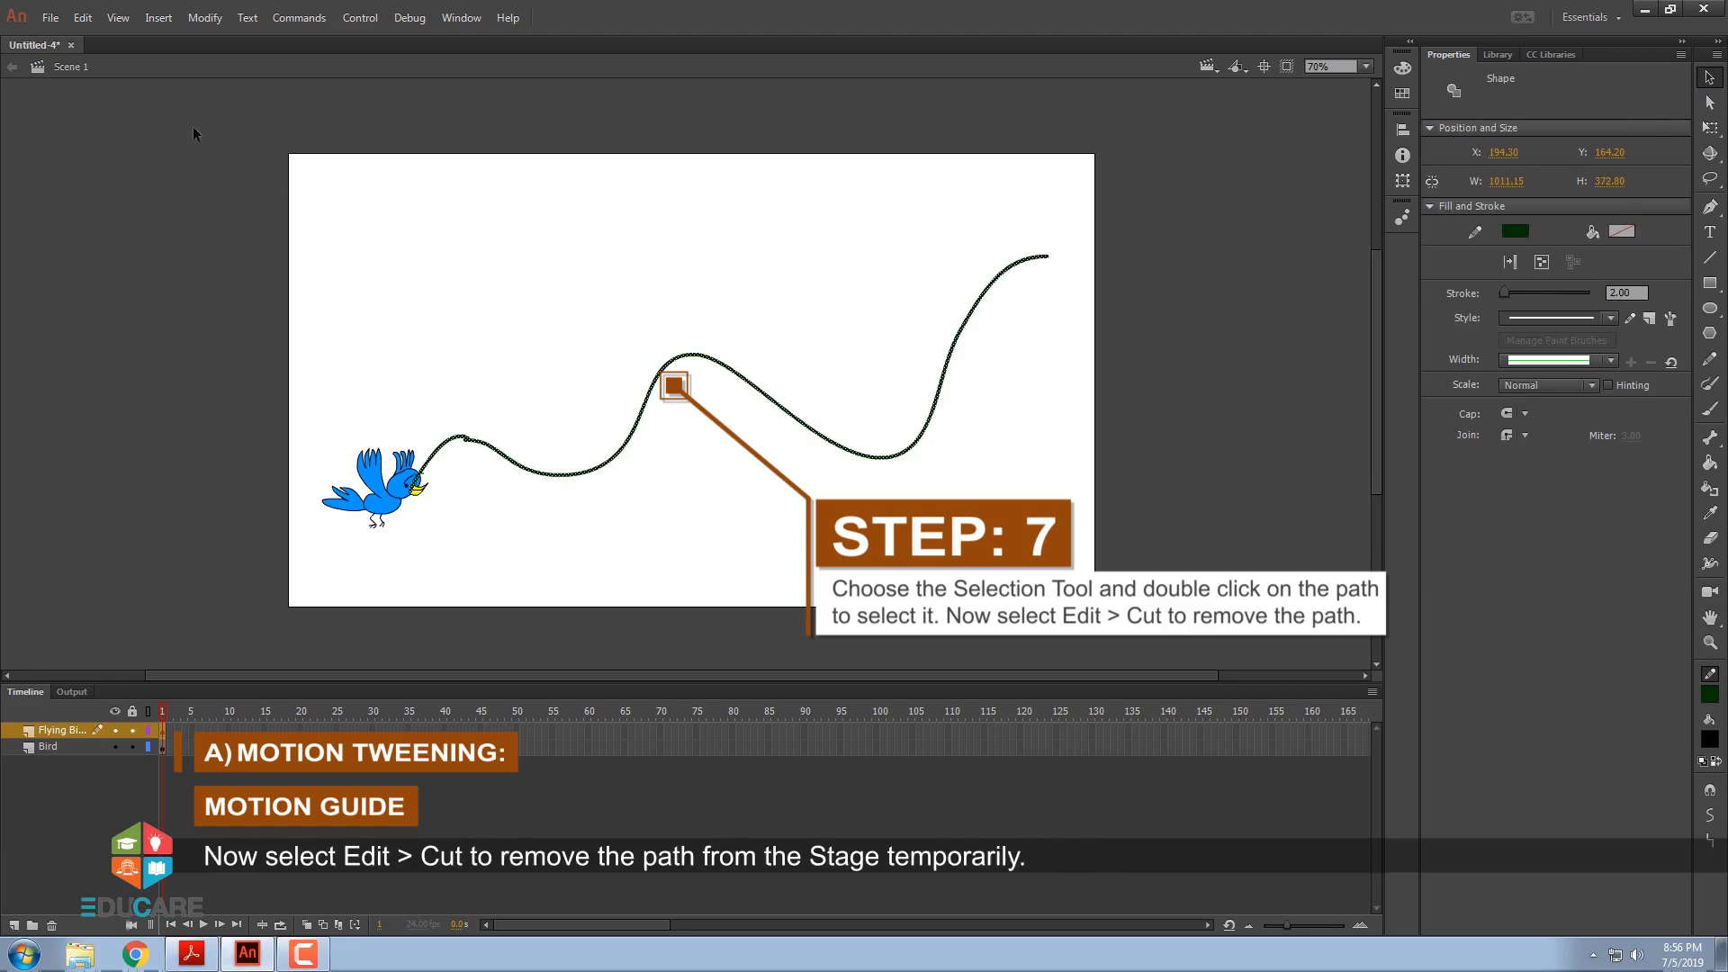
click(82, 18)
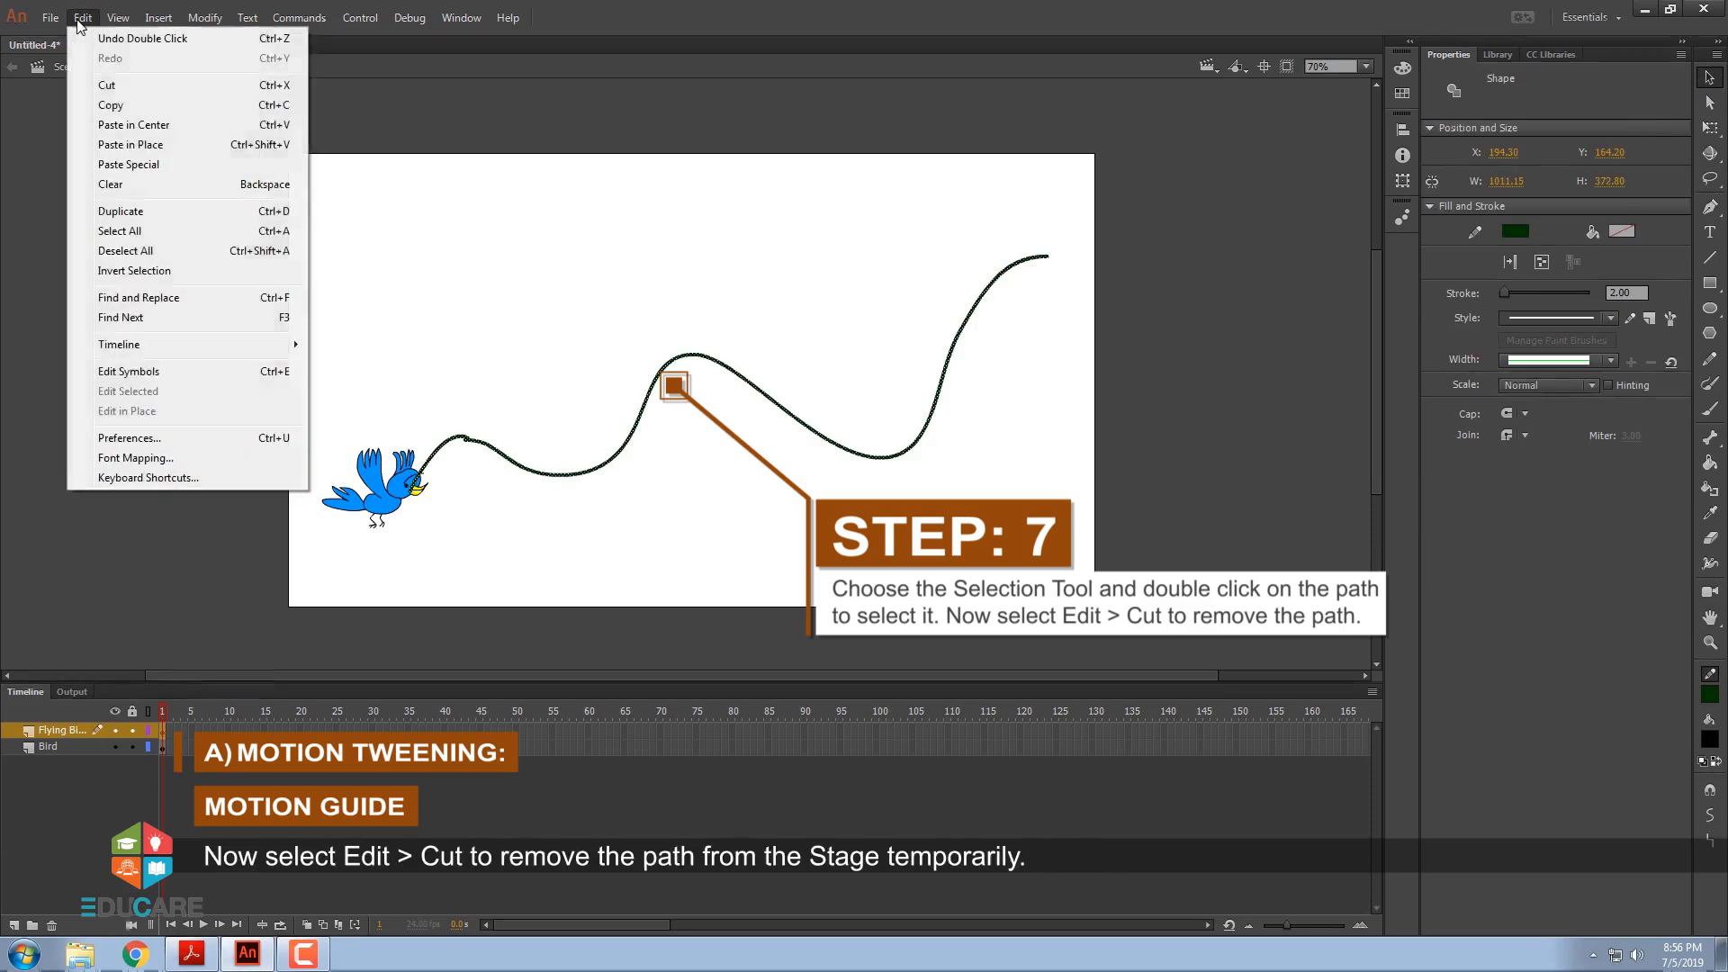
click(106, 85)
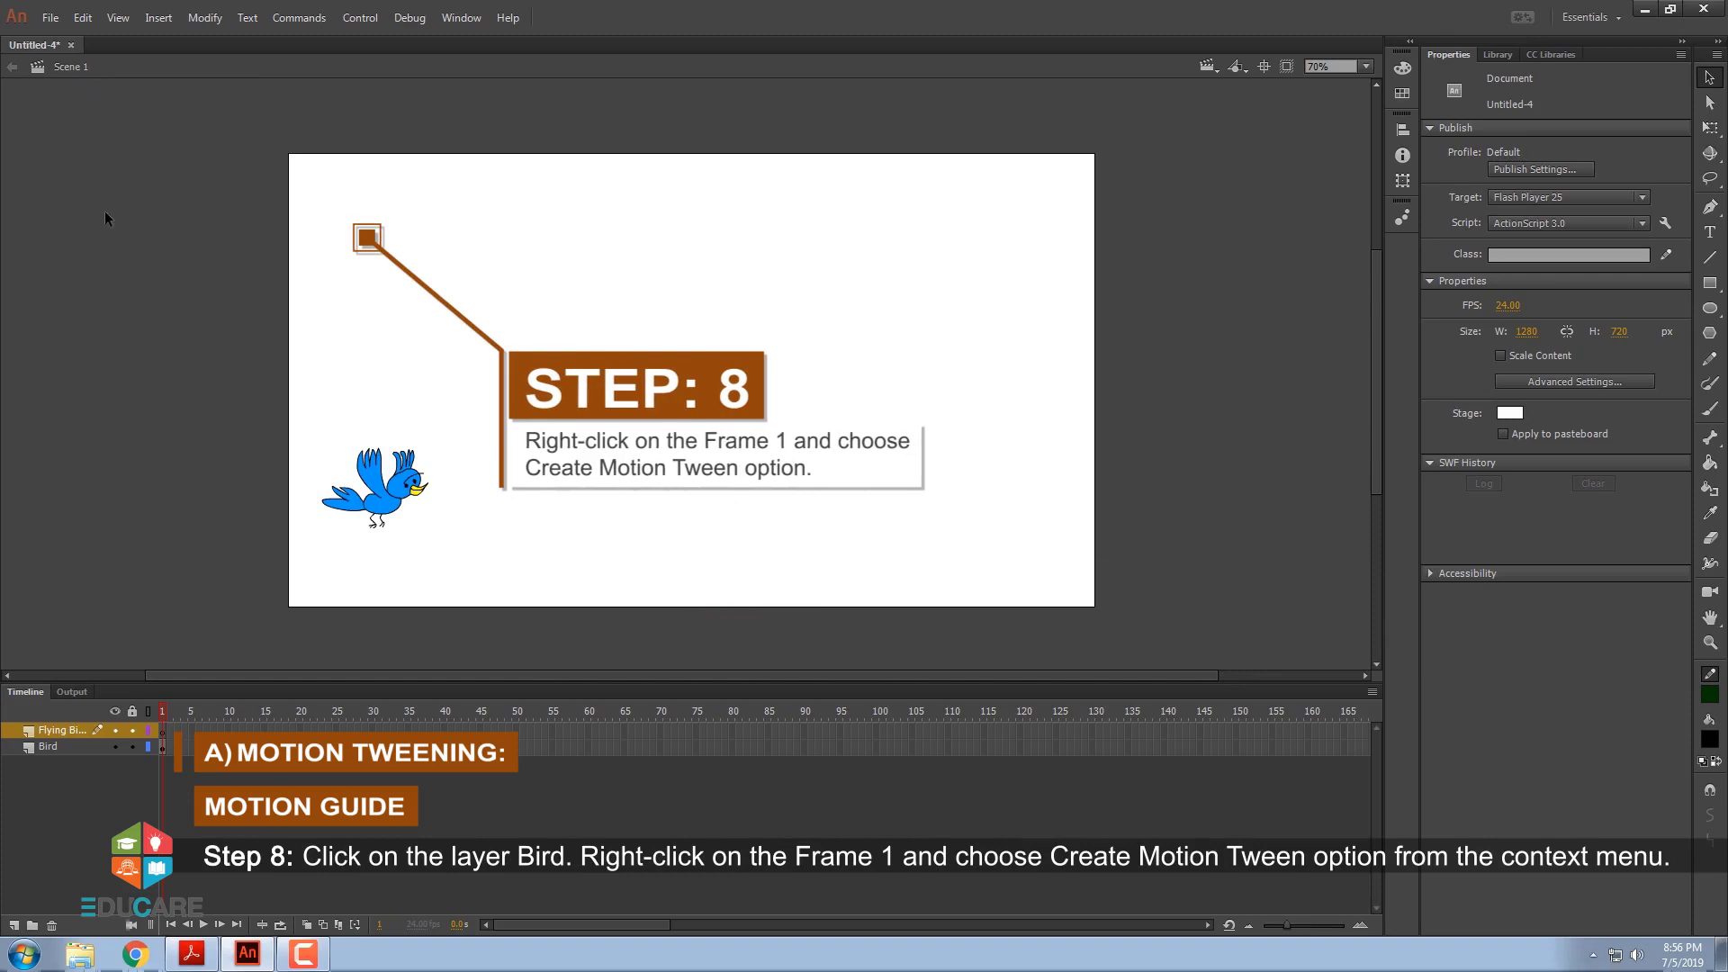
Create a motion tween on frame 1 of the Bird layer
click(45, 747)
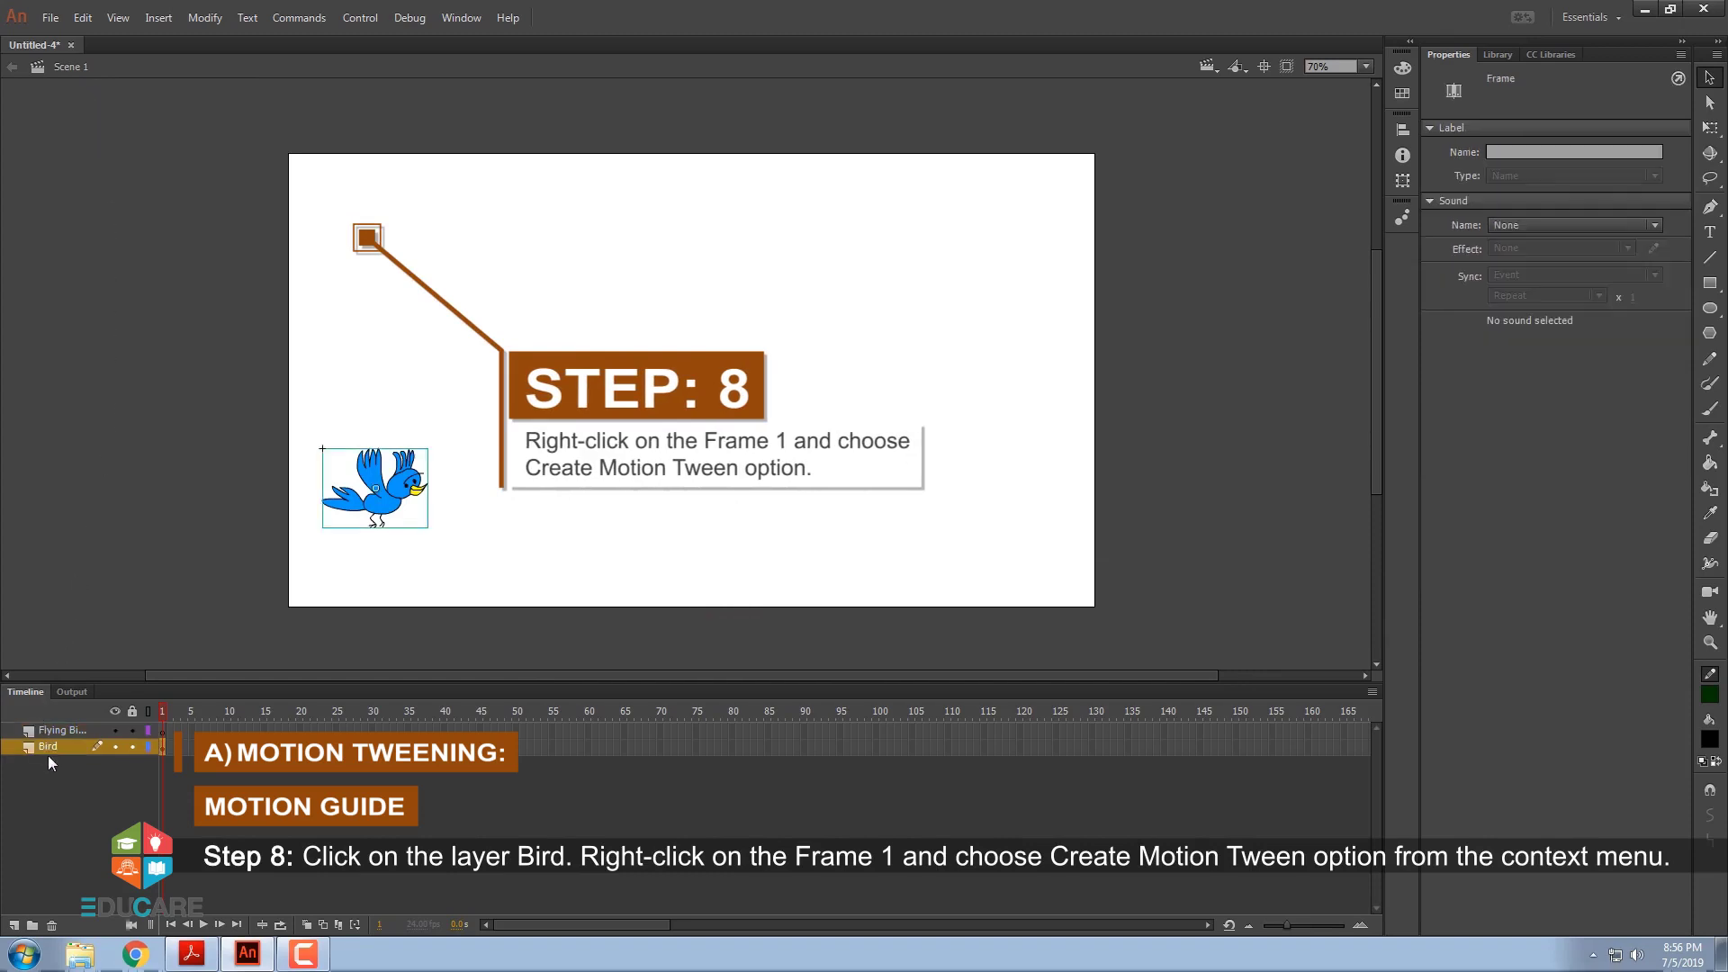
right_click(164, 747)
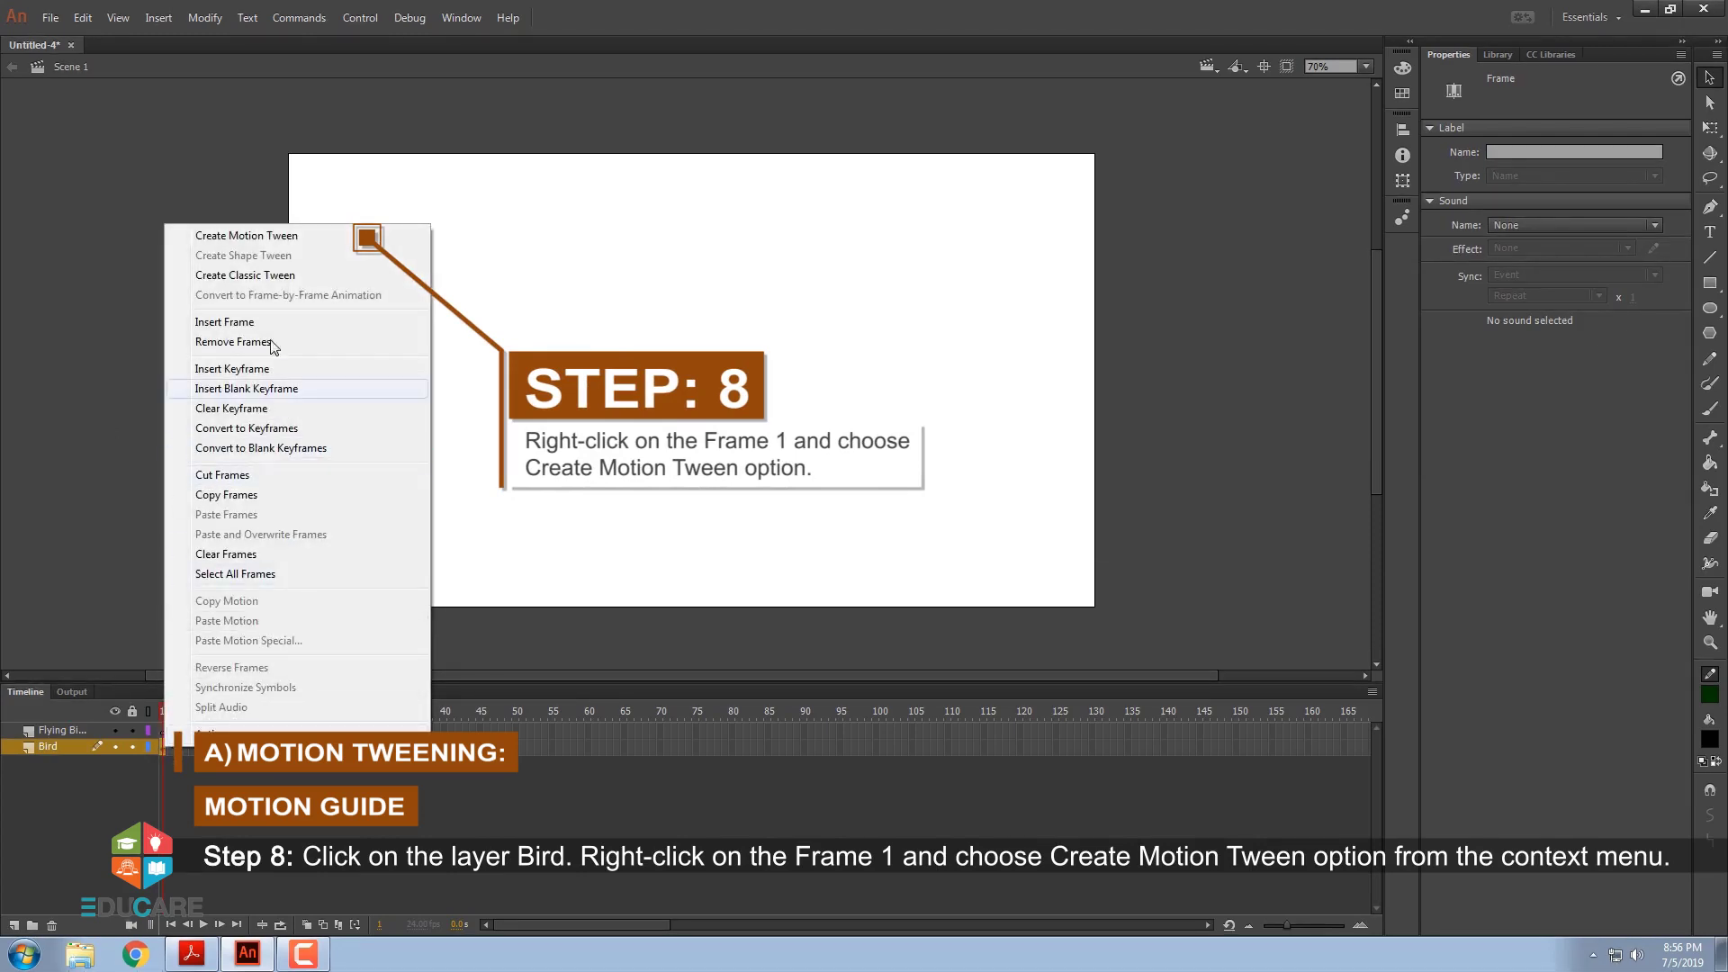
click(246, 236)
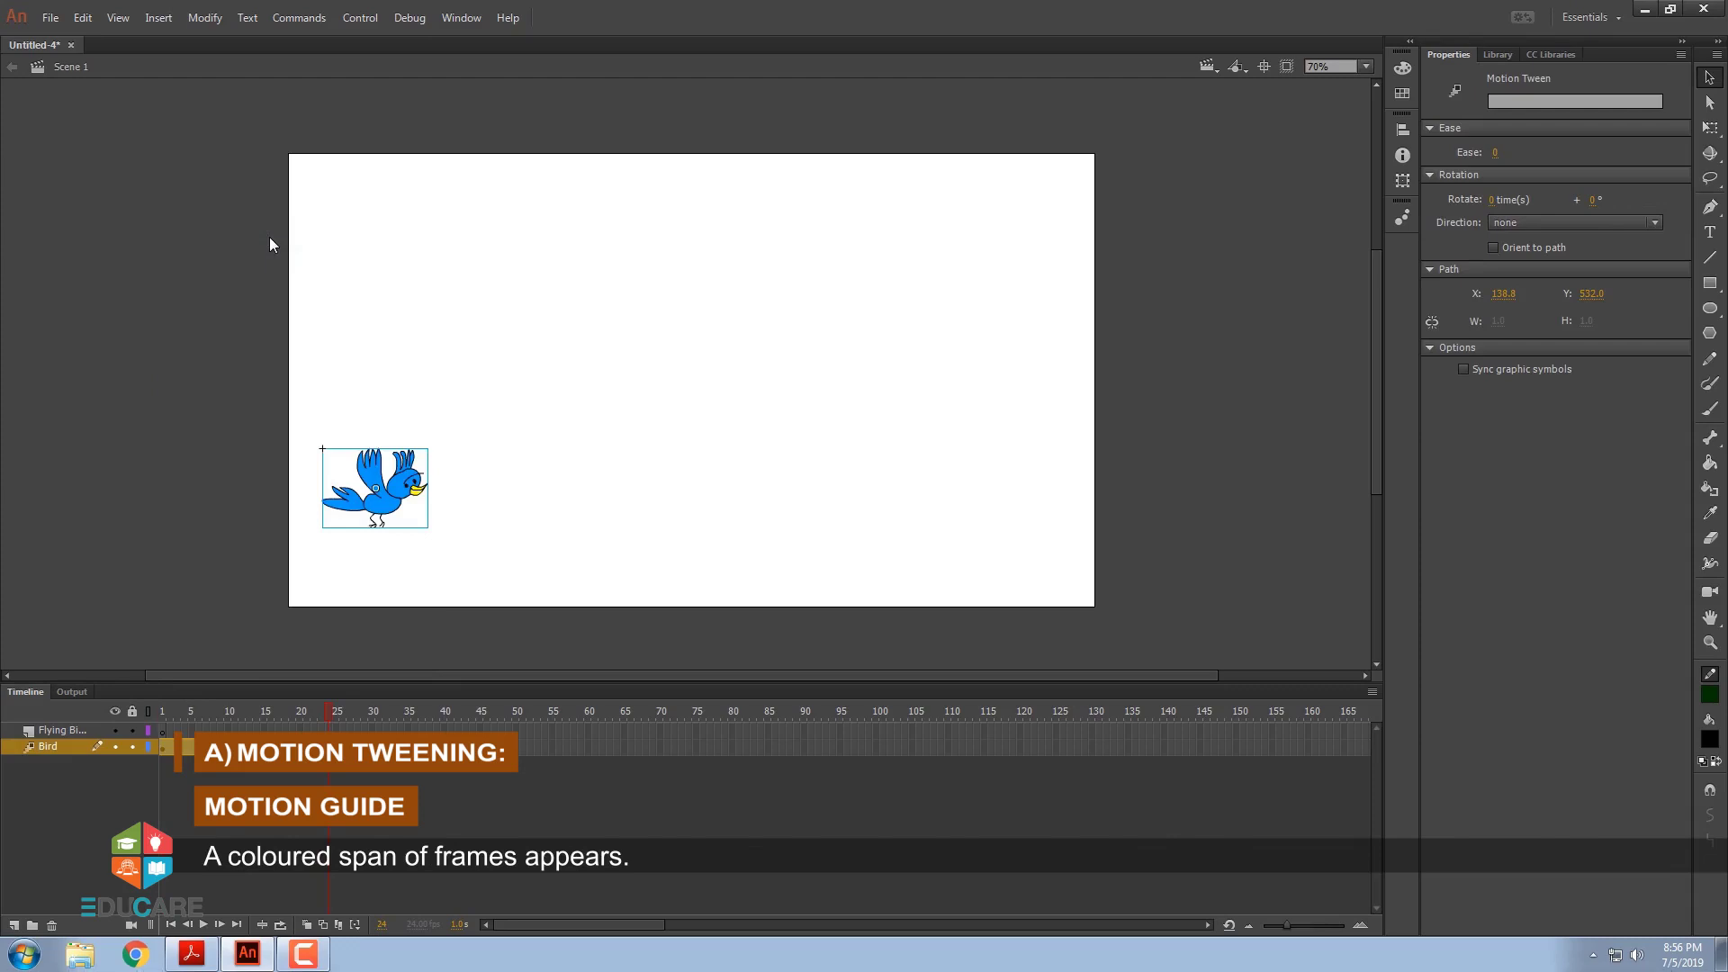
Paste the cut wavy path in place on the tweened Bird layer as the bird's motion path
click(86, 20)
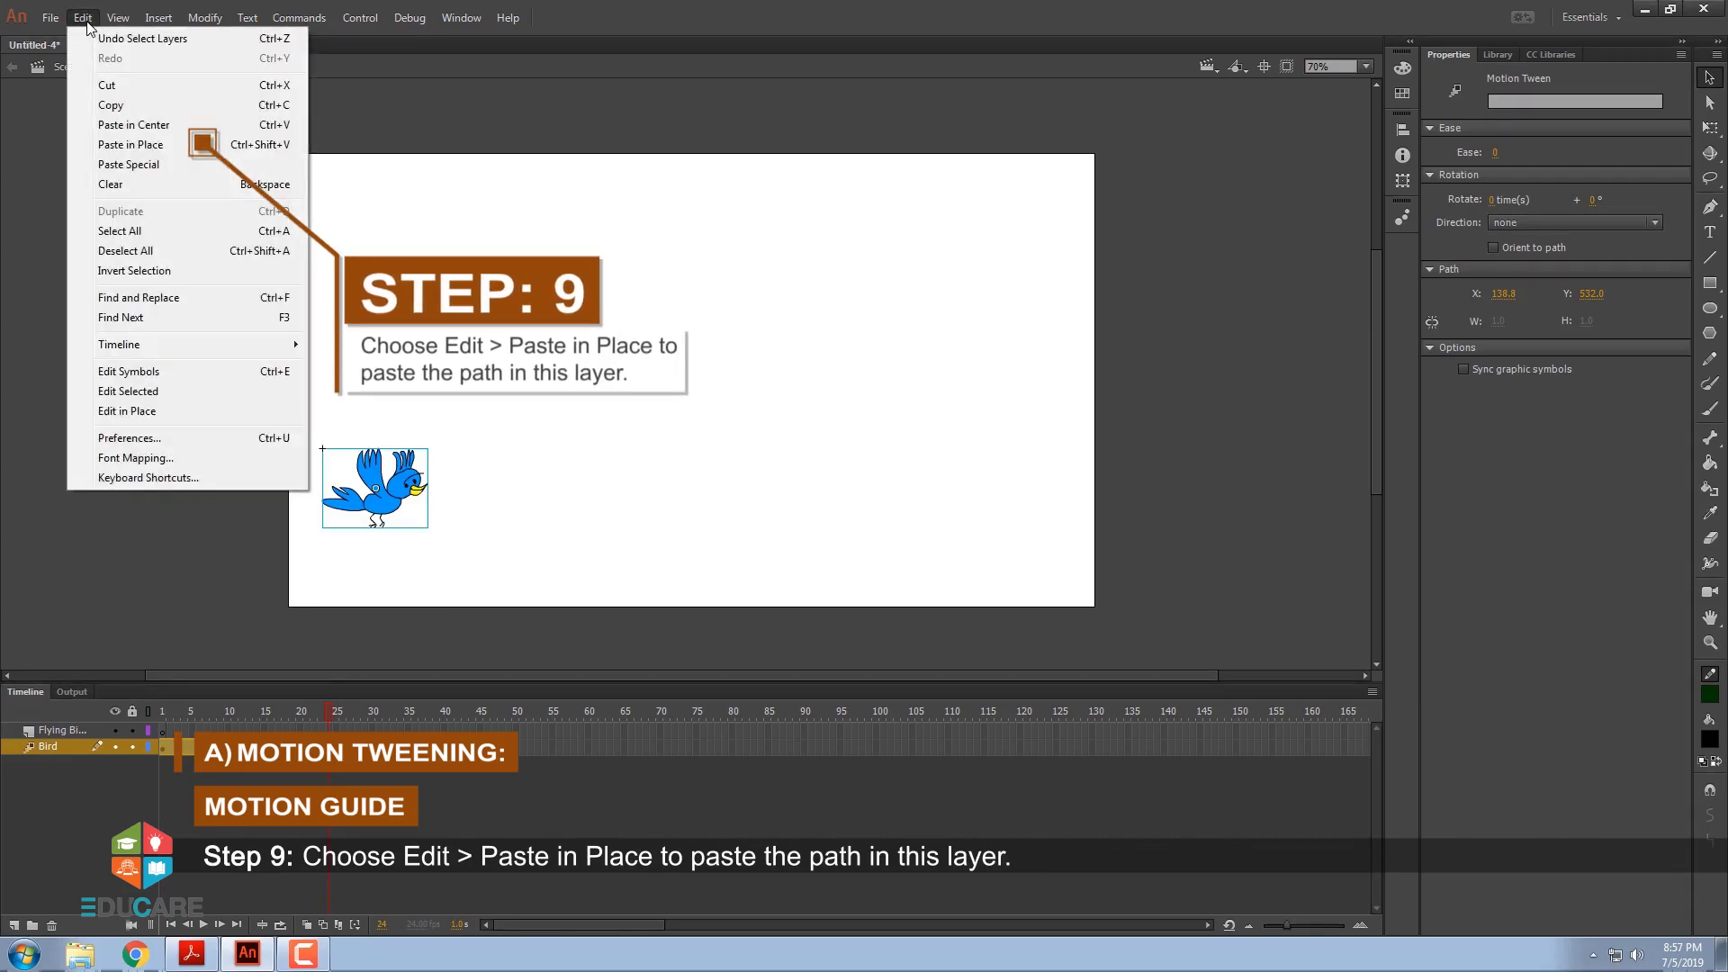
click(105, 153)
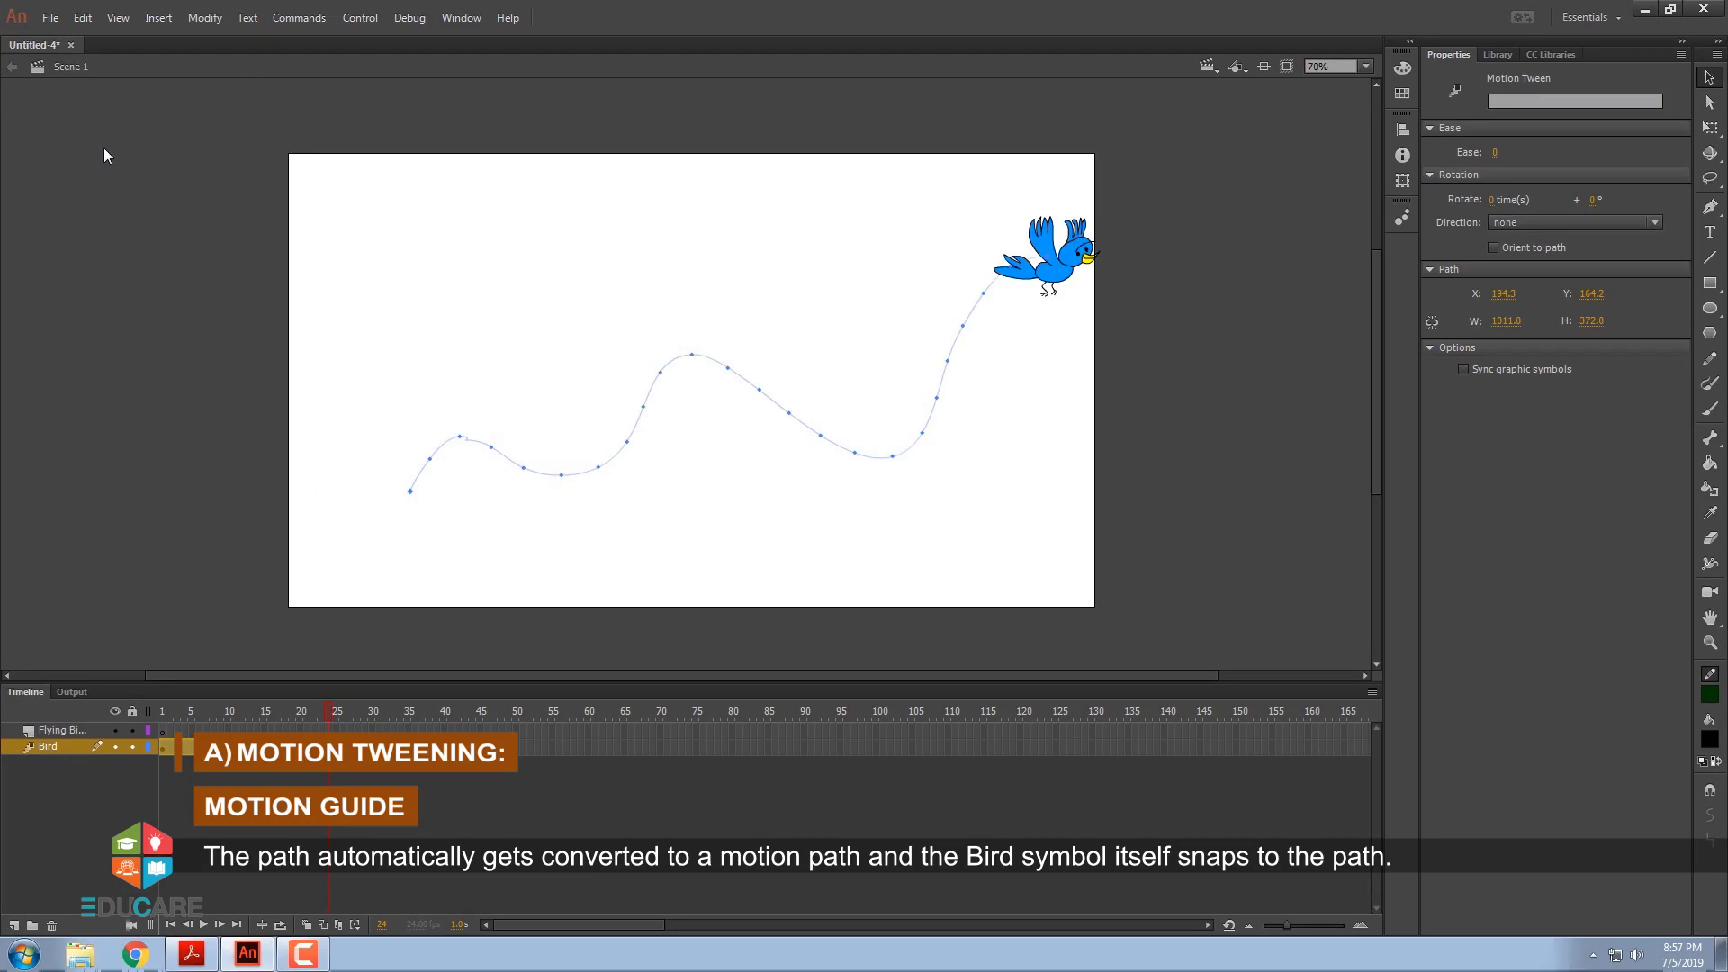
drag(329, 713, 329, 717)
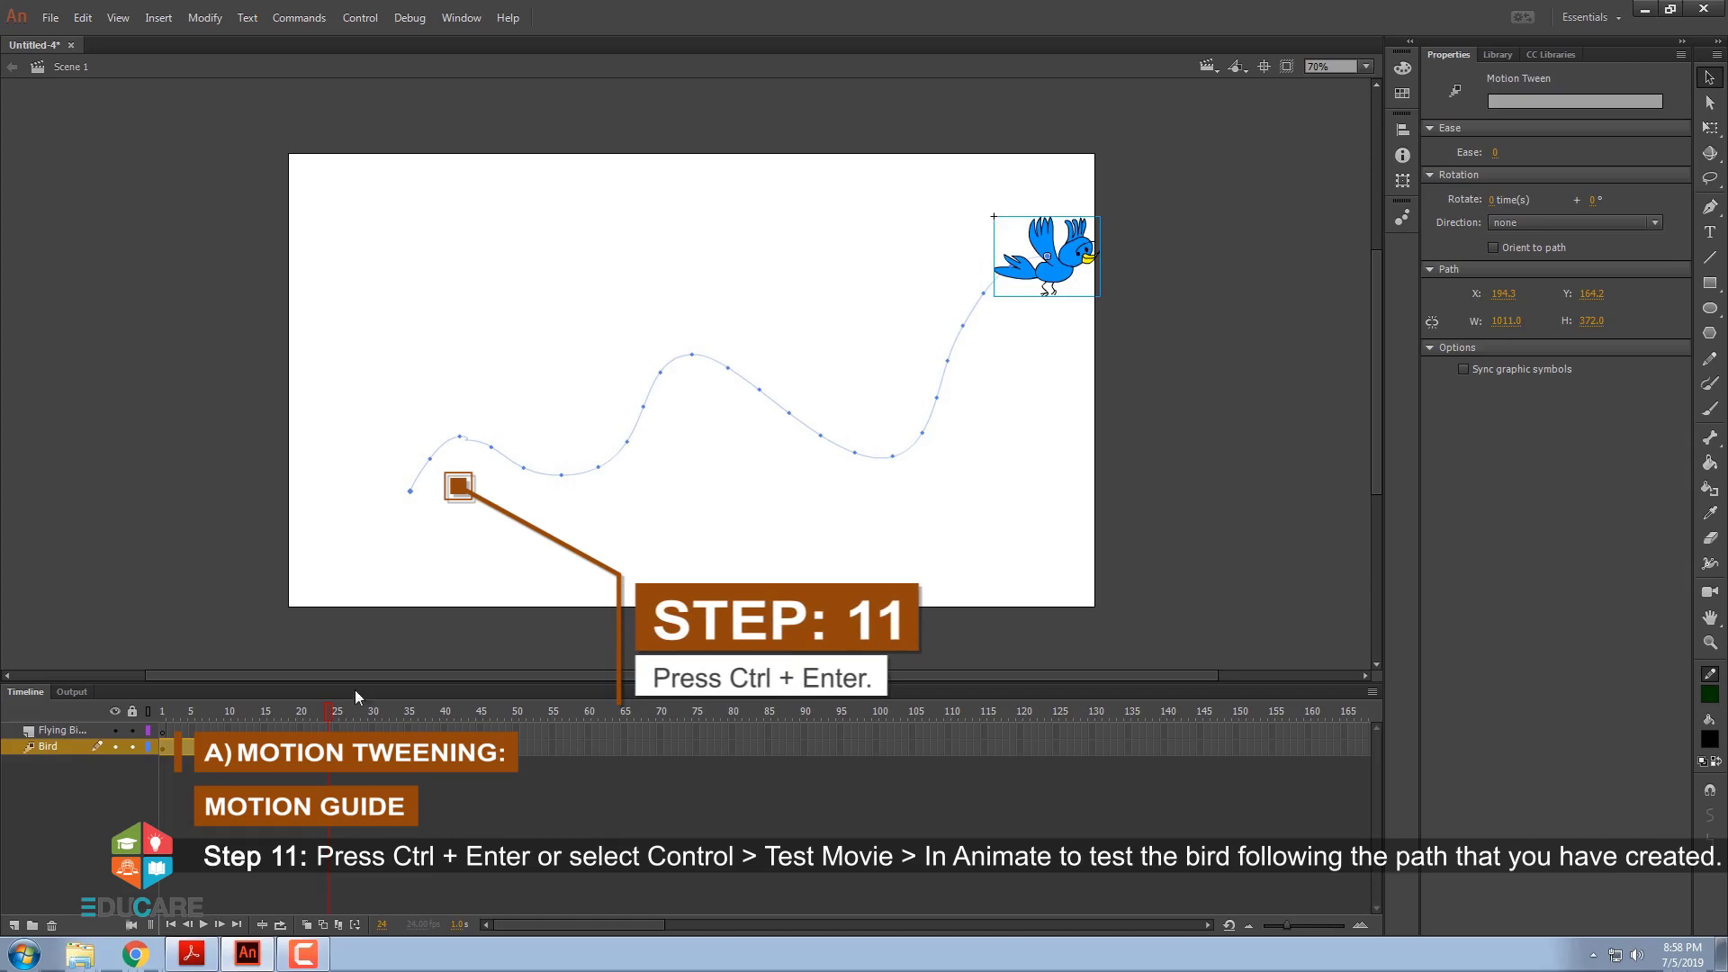
Test the movie in Animate to check the bird's flight along the motion path
click(361, 19)
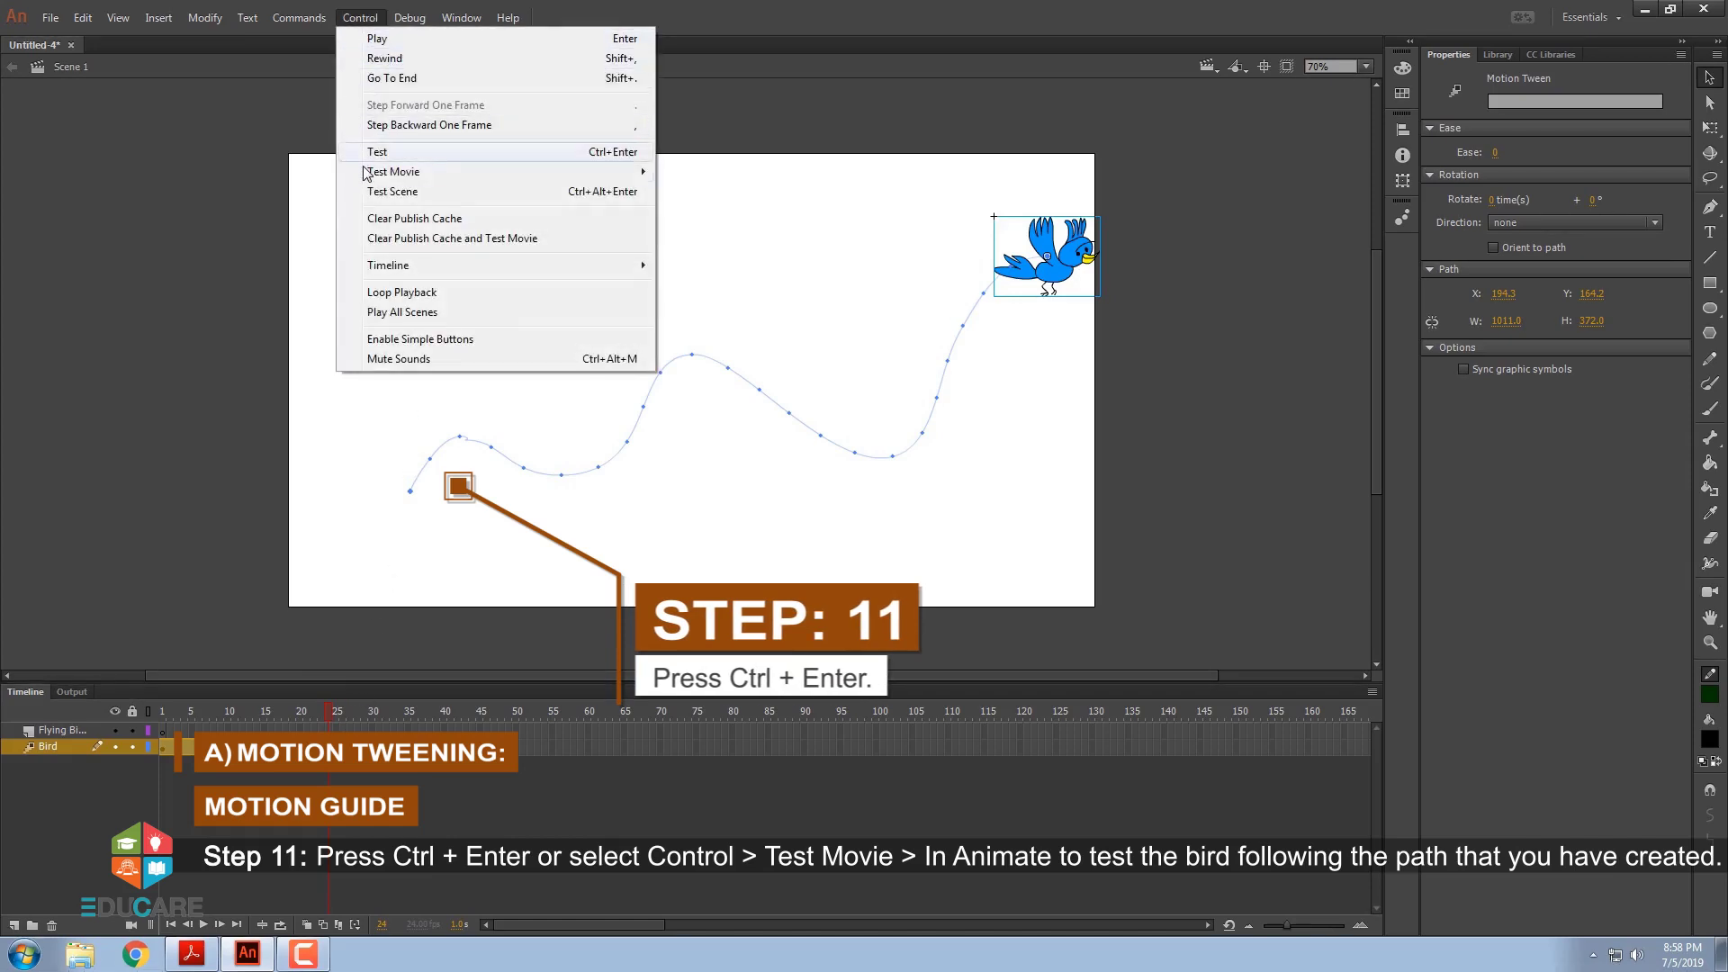
mouse_move(365, 173)
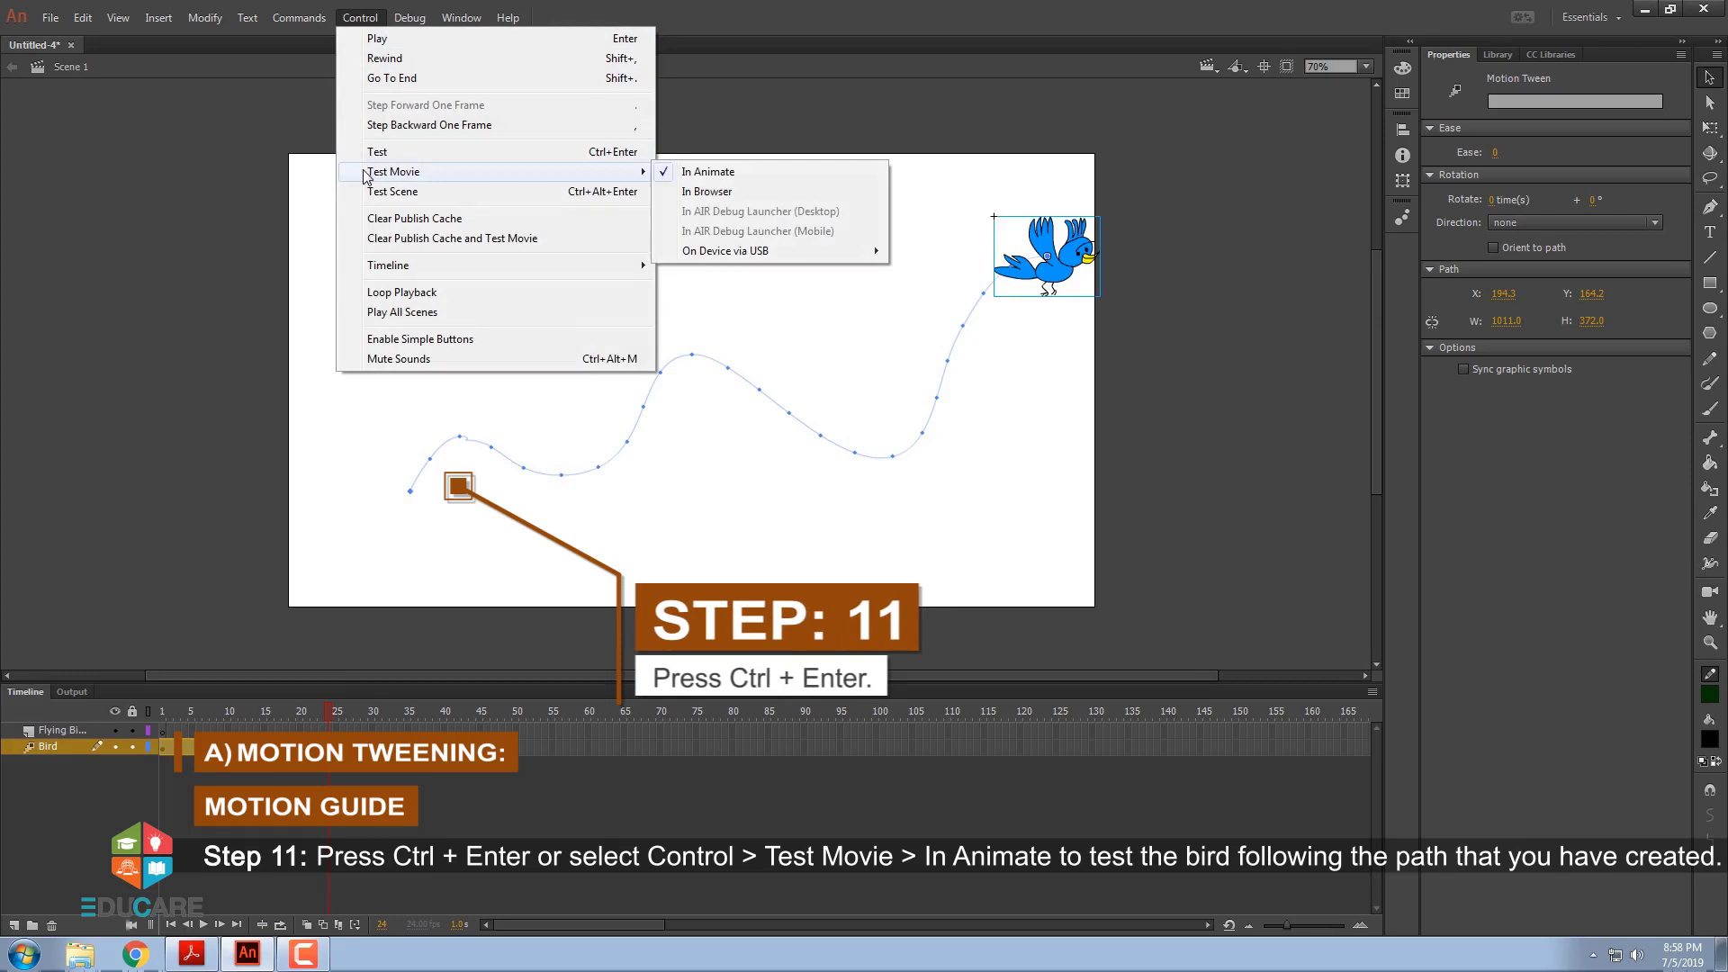
click(708, 172)
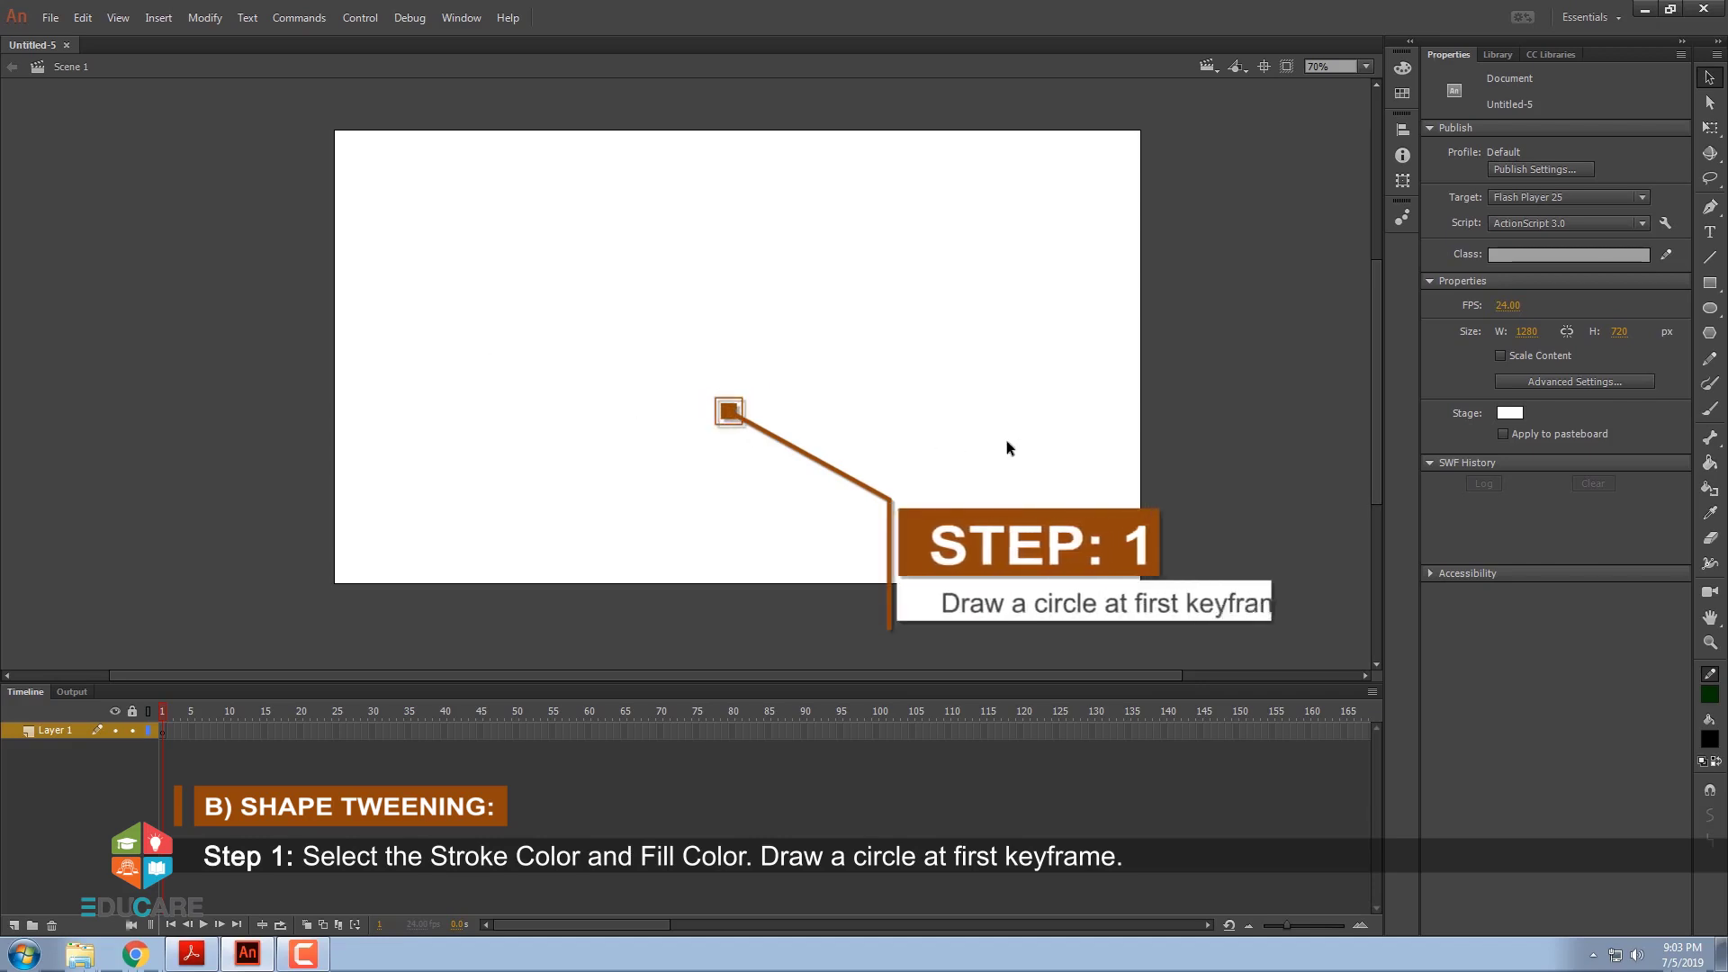
Draw a circle with a black stroke and cyan #00FFFF fill on the left part of the stage at frame 1
click(1710, 308)
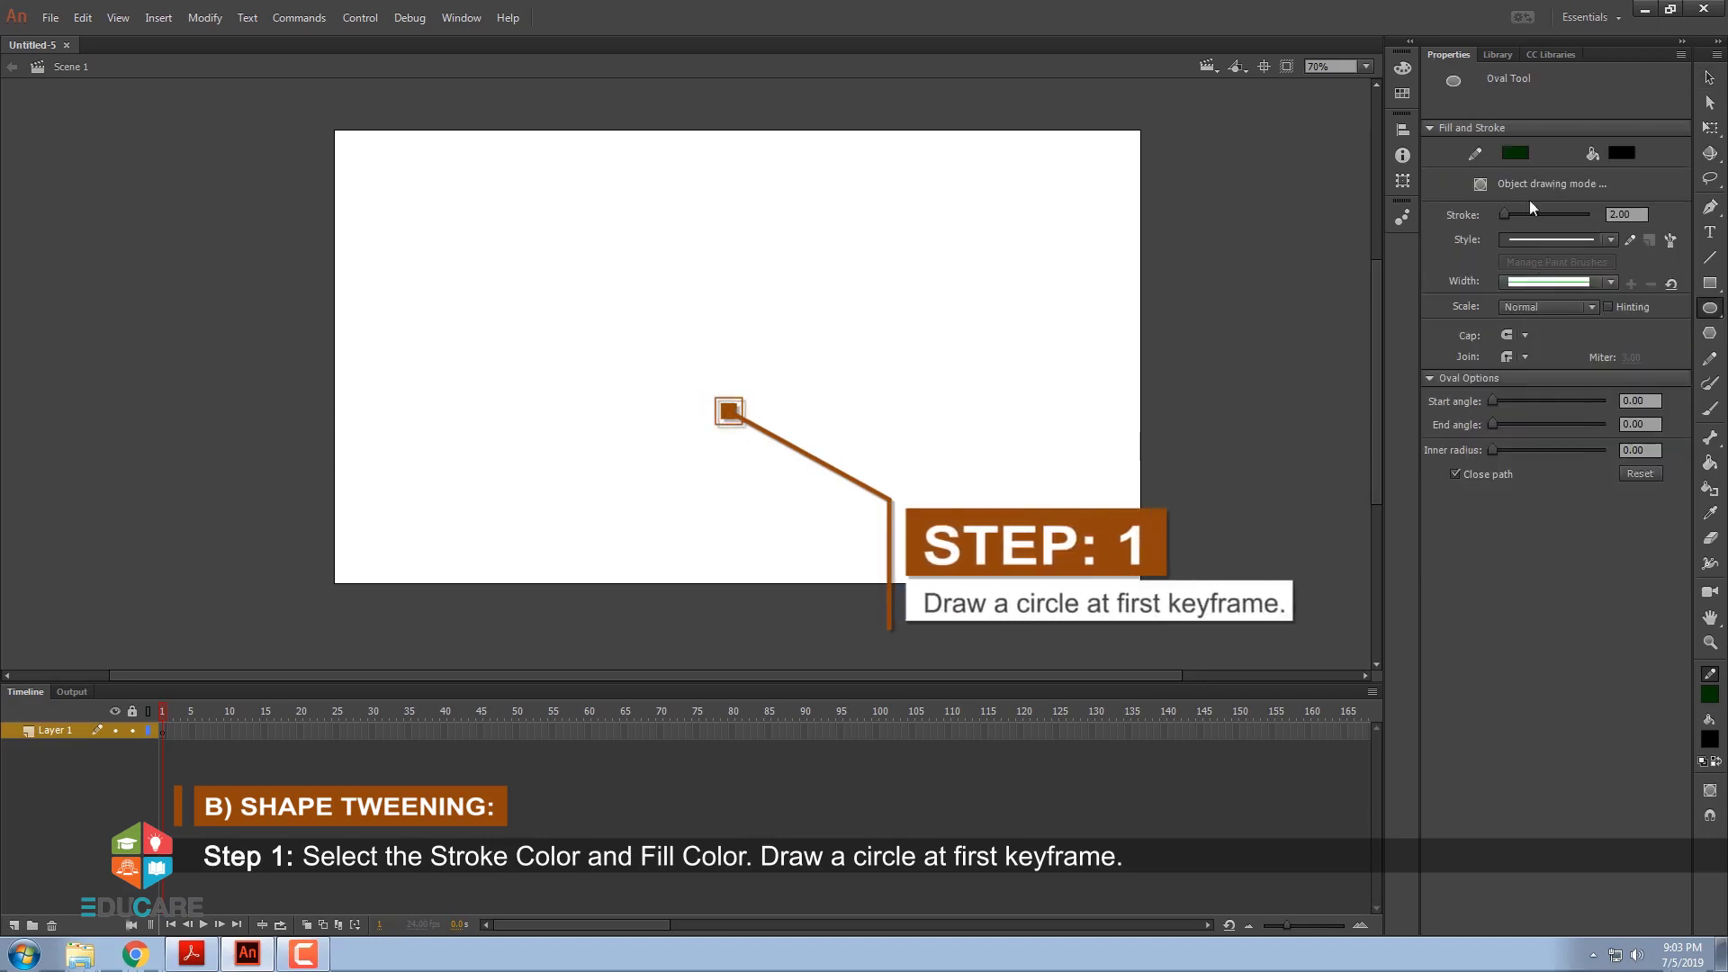
click(1515, 153)
click(1252, 216)
click(1622, 153)
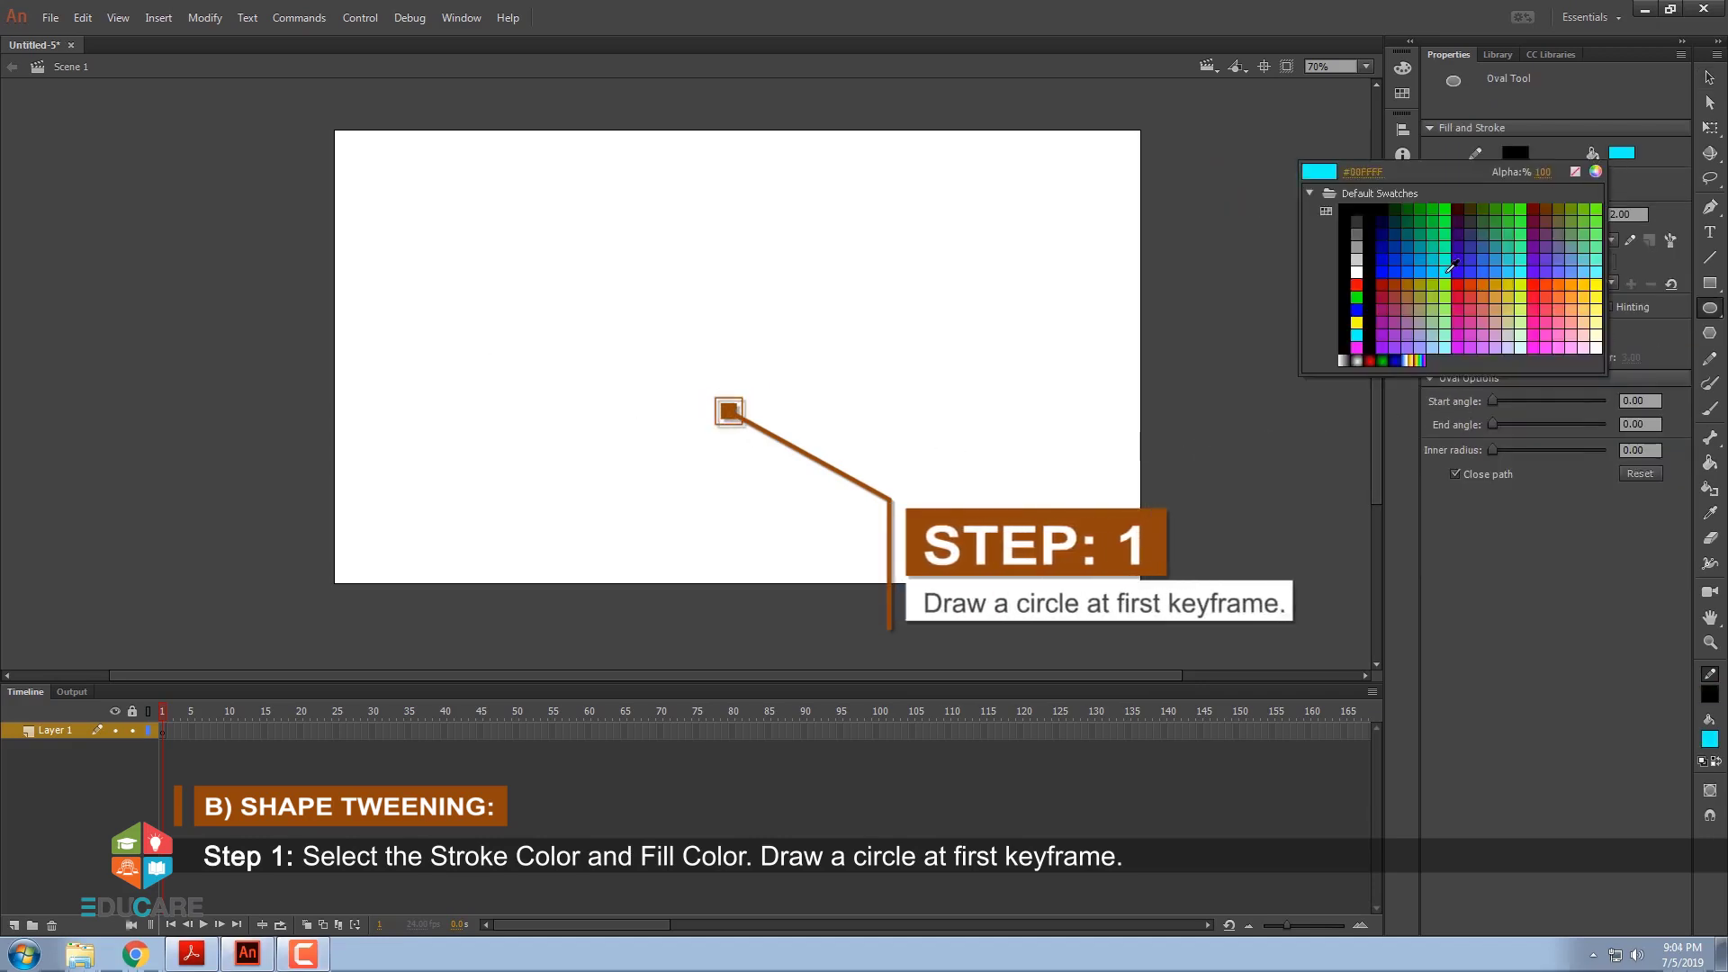
click(1357, 335)
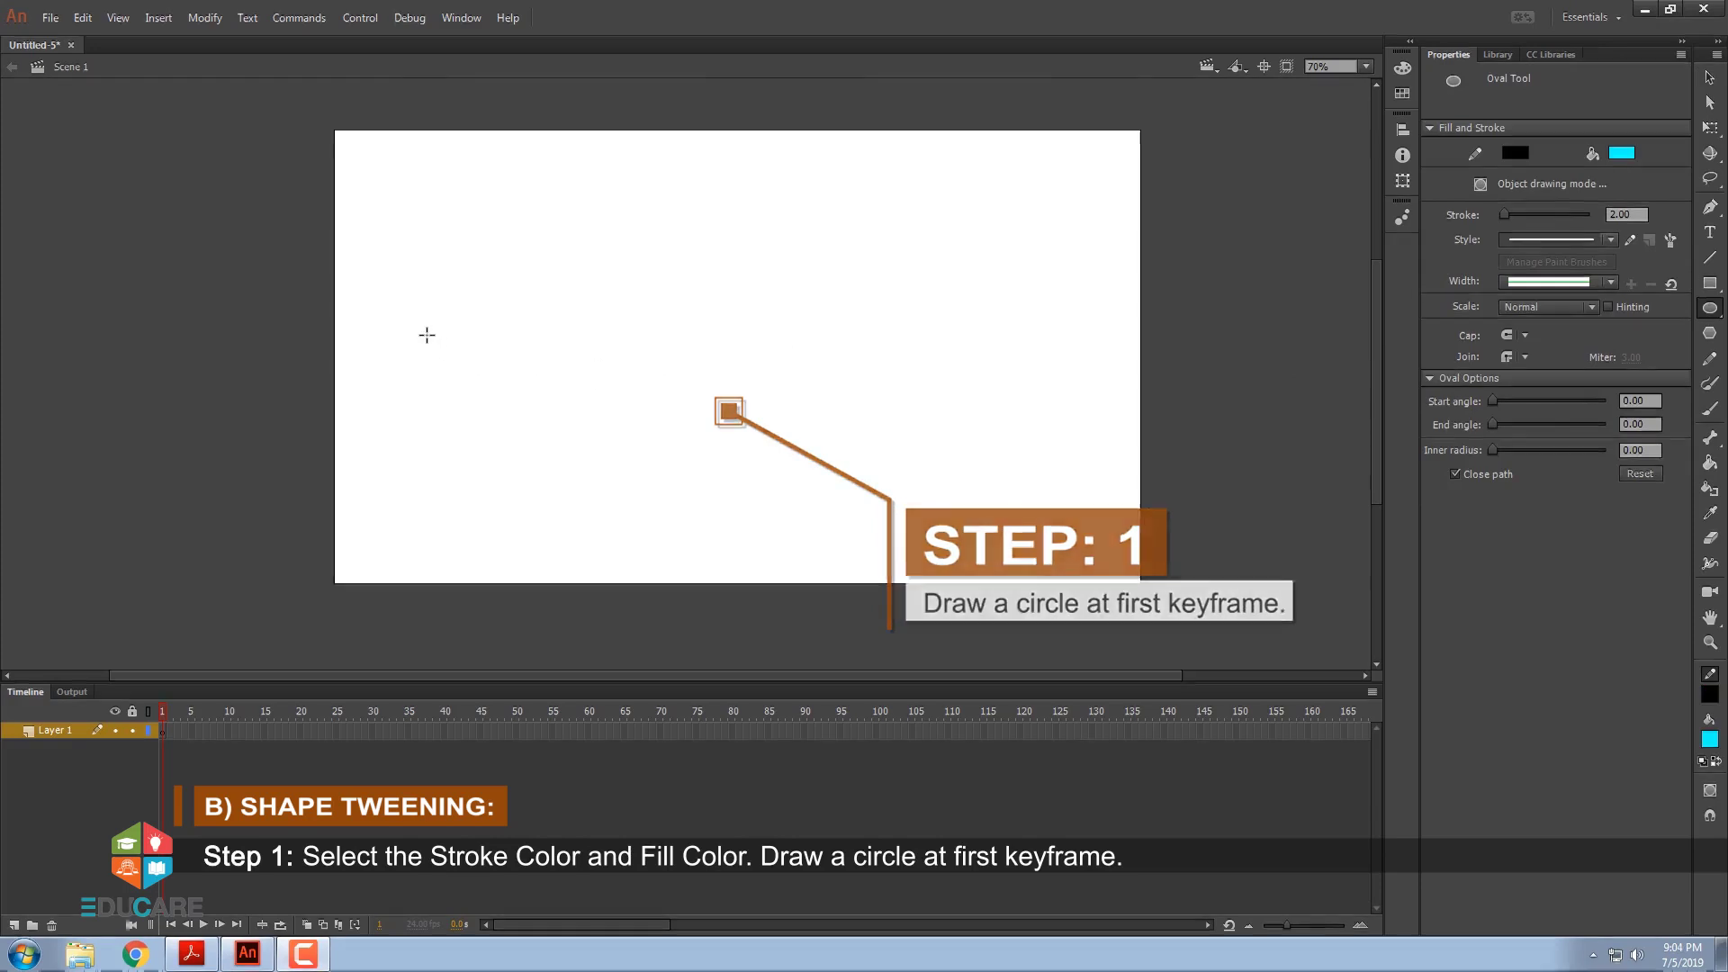
drag(418, 328, 497, 407)
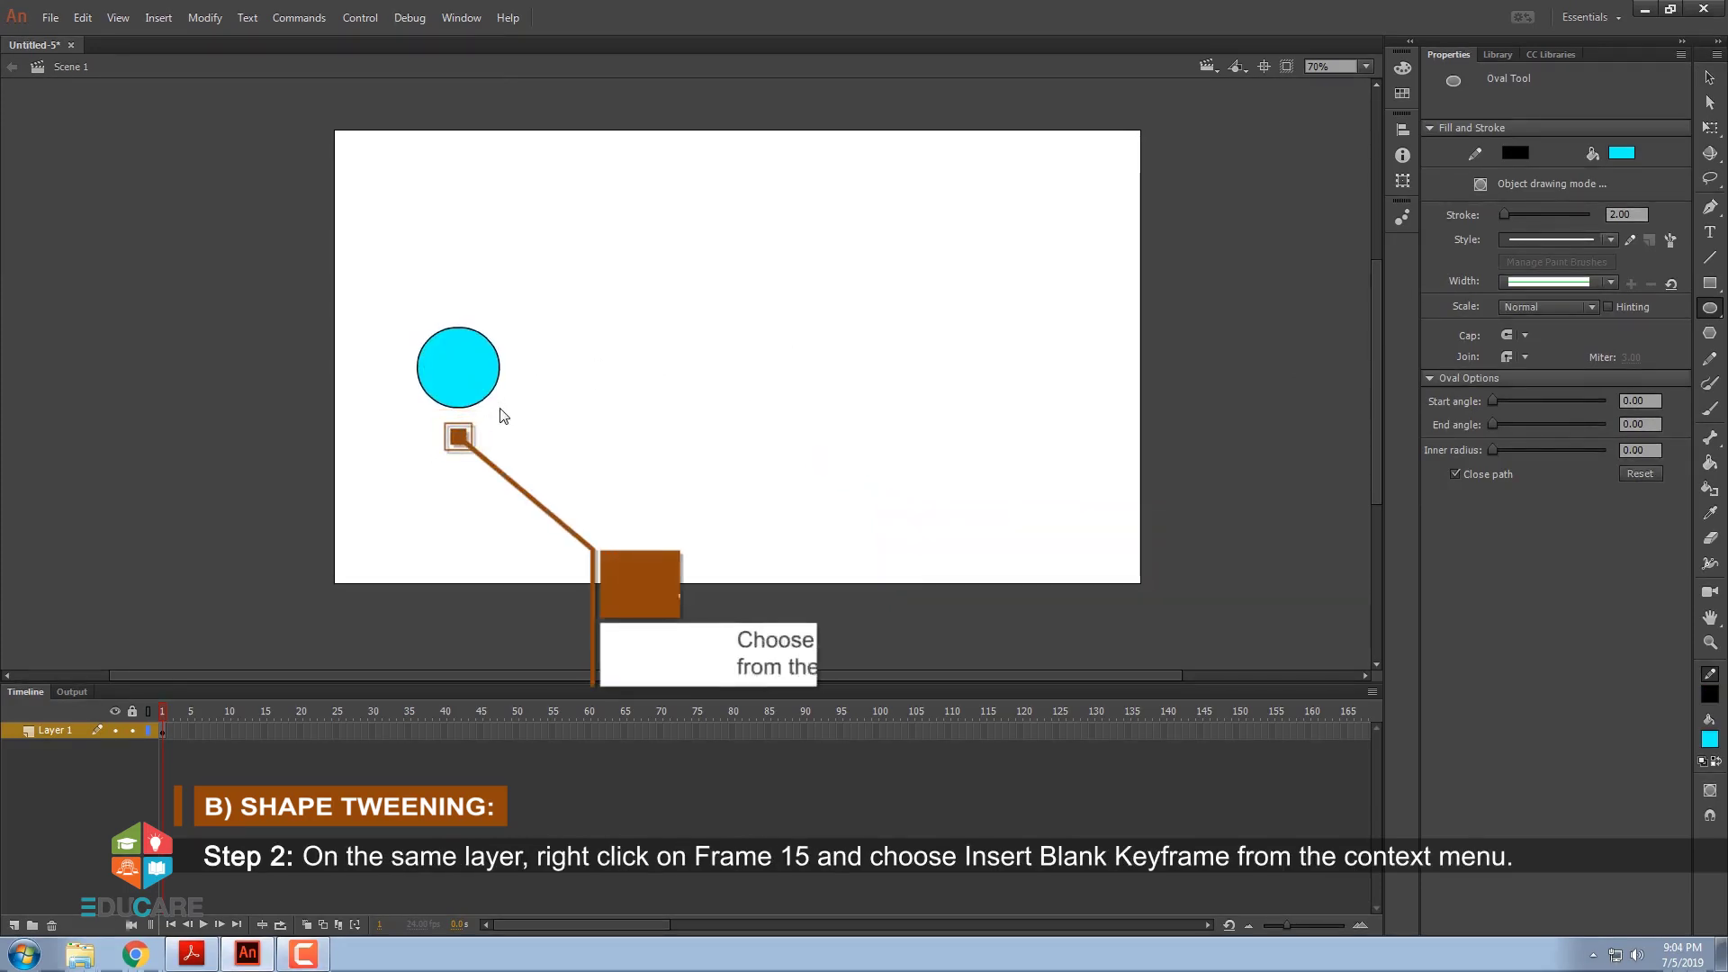
Insert a blank keyframe at frame 15 and draw a cyan triangle there with the PolyStar tool set to 3 sides
right_click(266, 732)
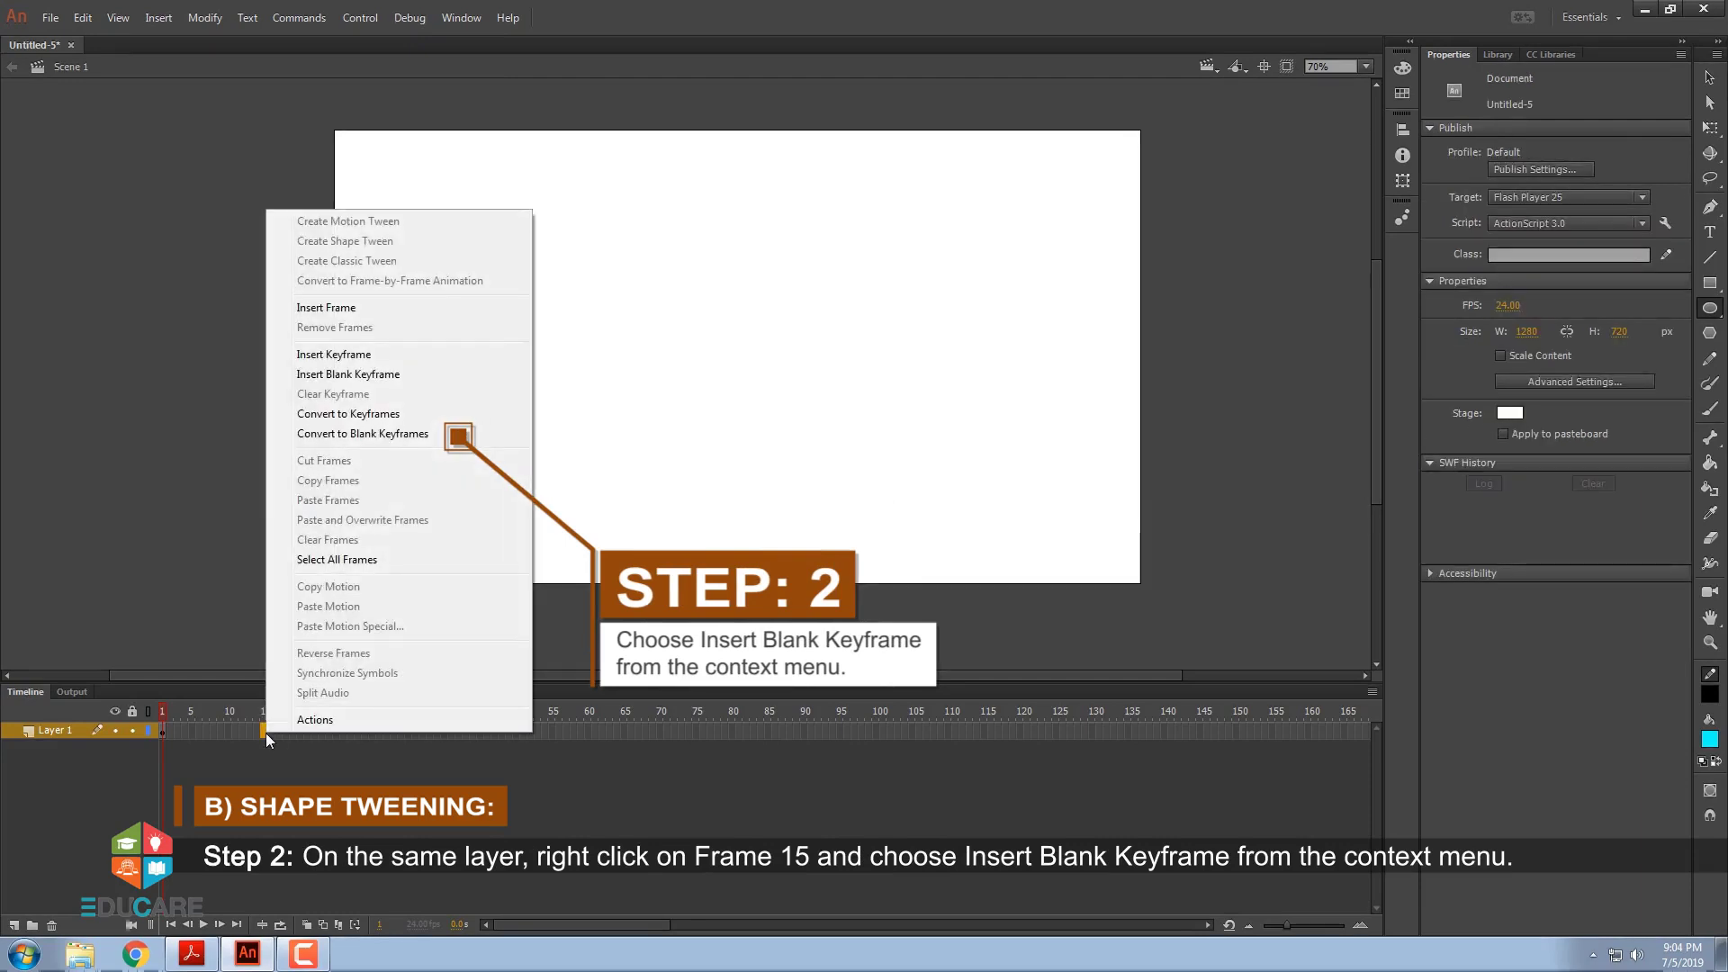
click(350, 376)
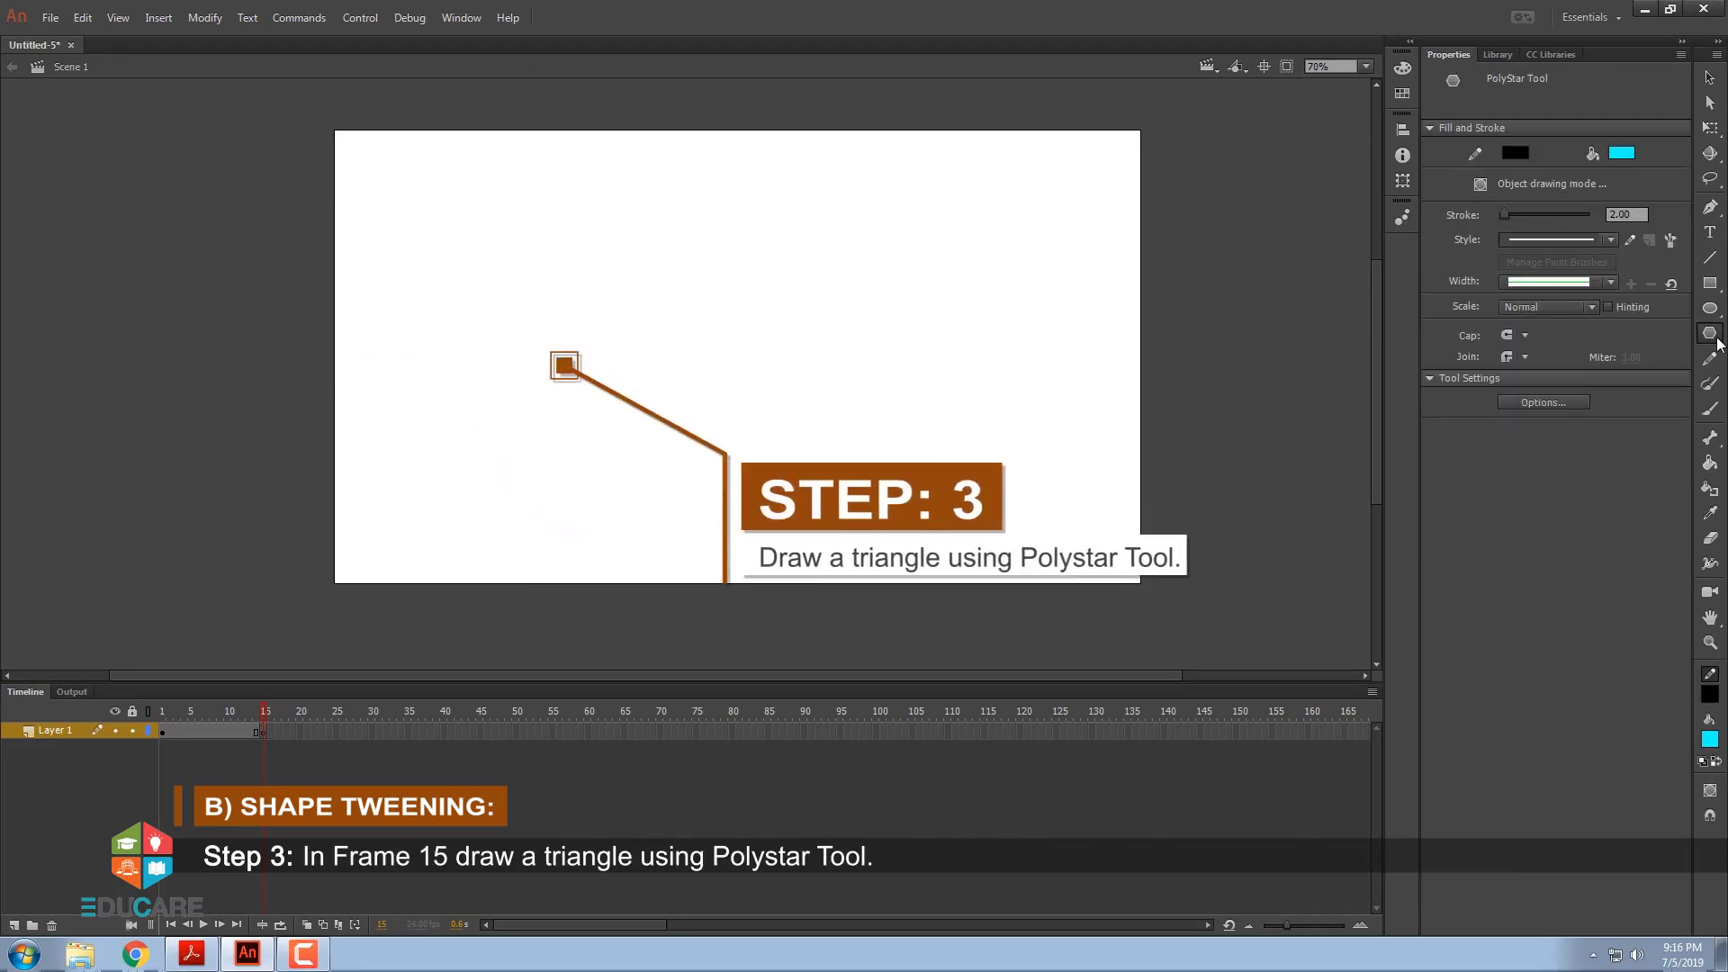
click(1582, 406)
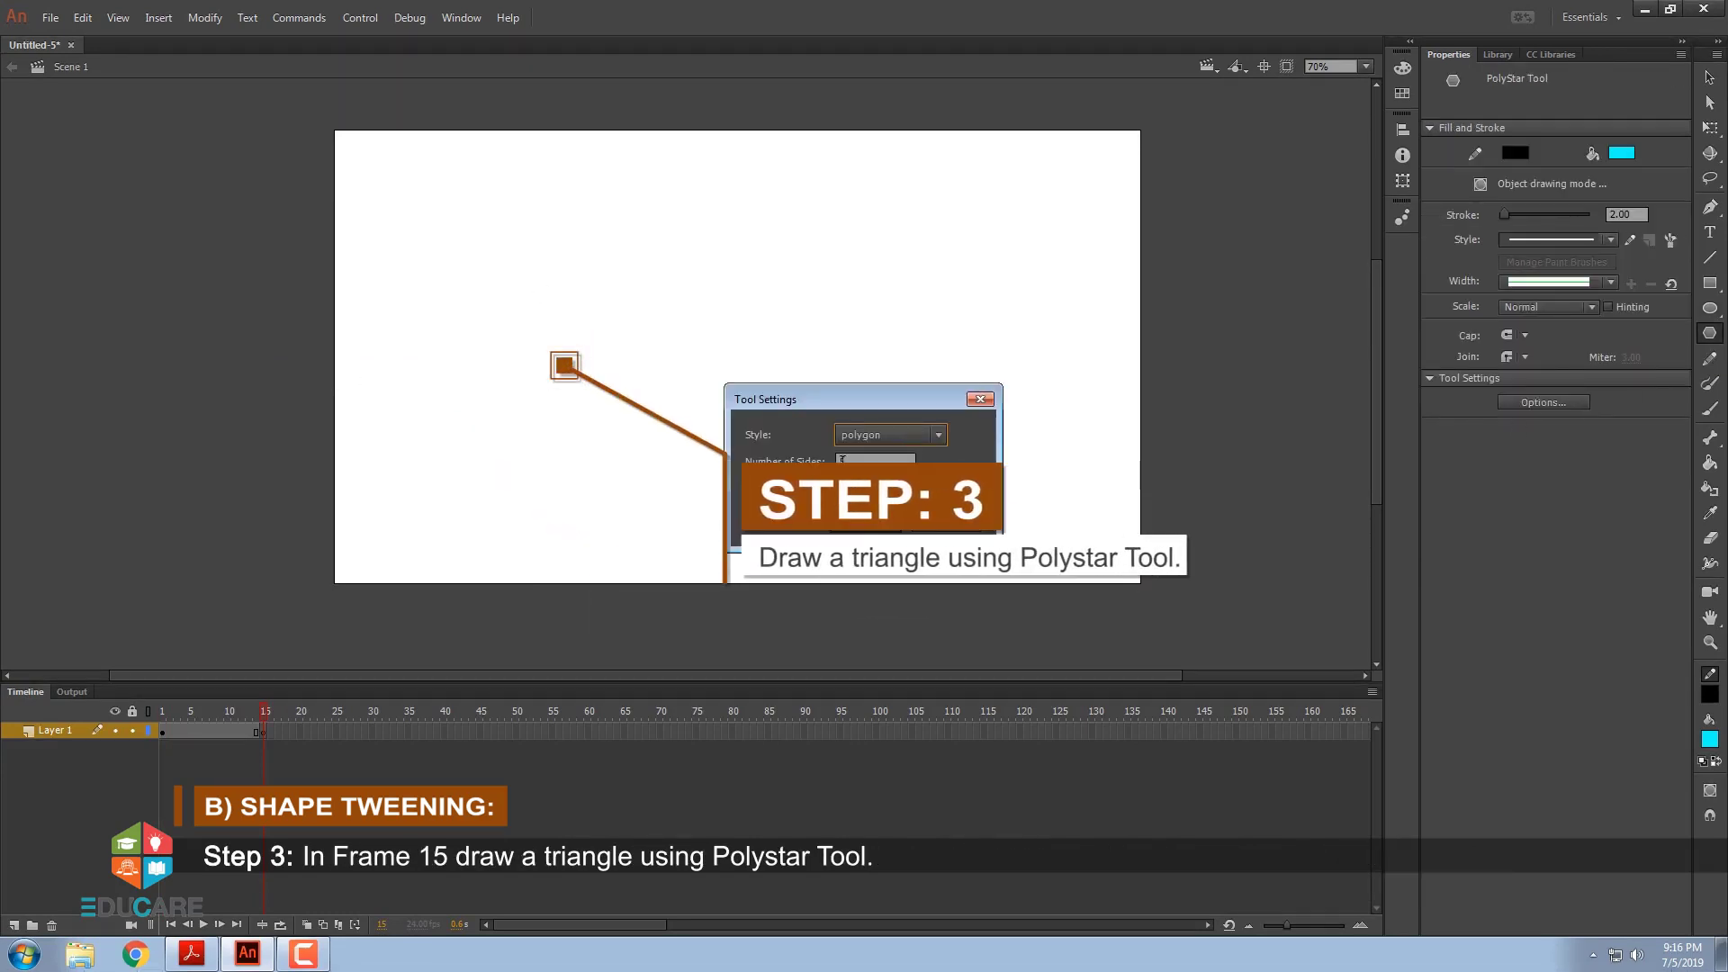
key(Tab)
text(3)
key(Return)
drag(509, 320, 603, 386)
click(710, 387)
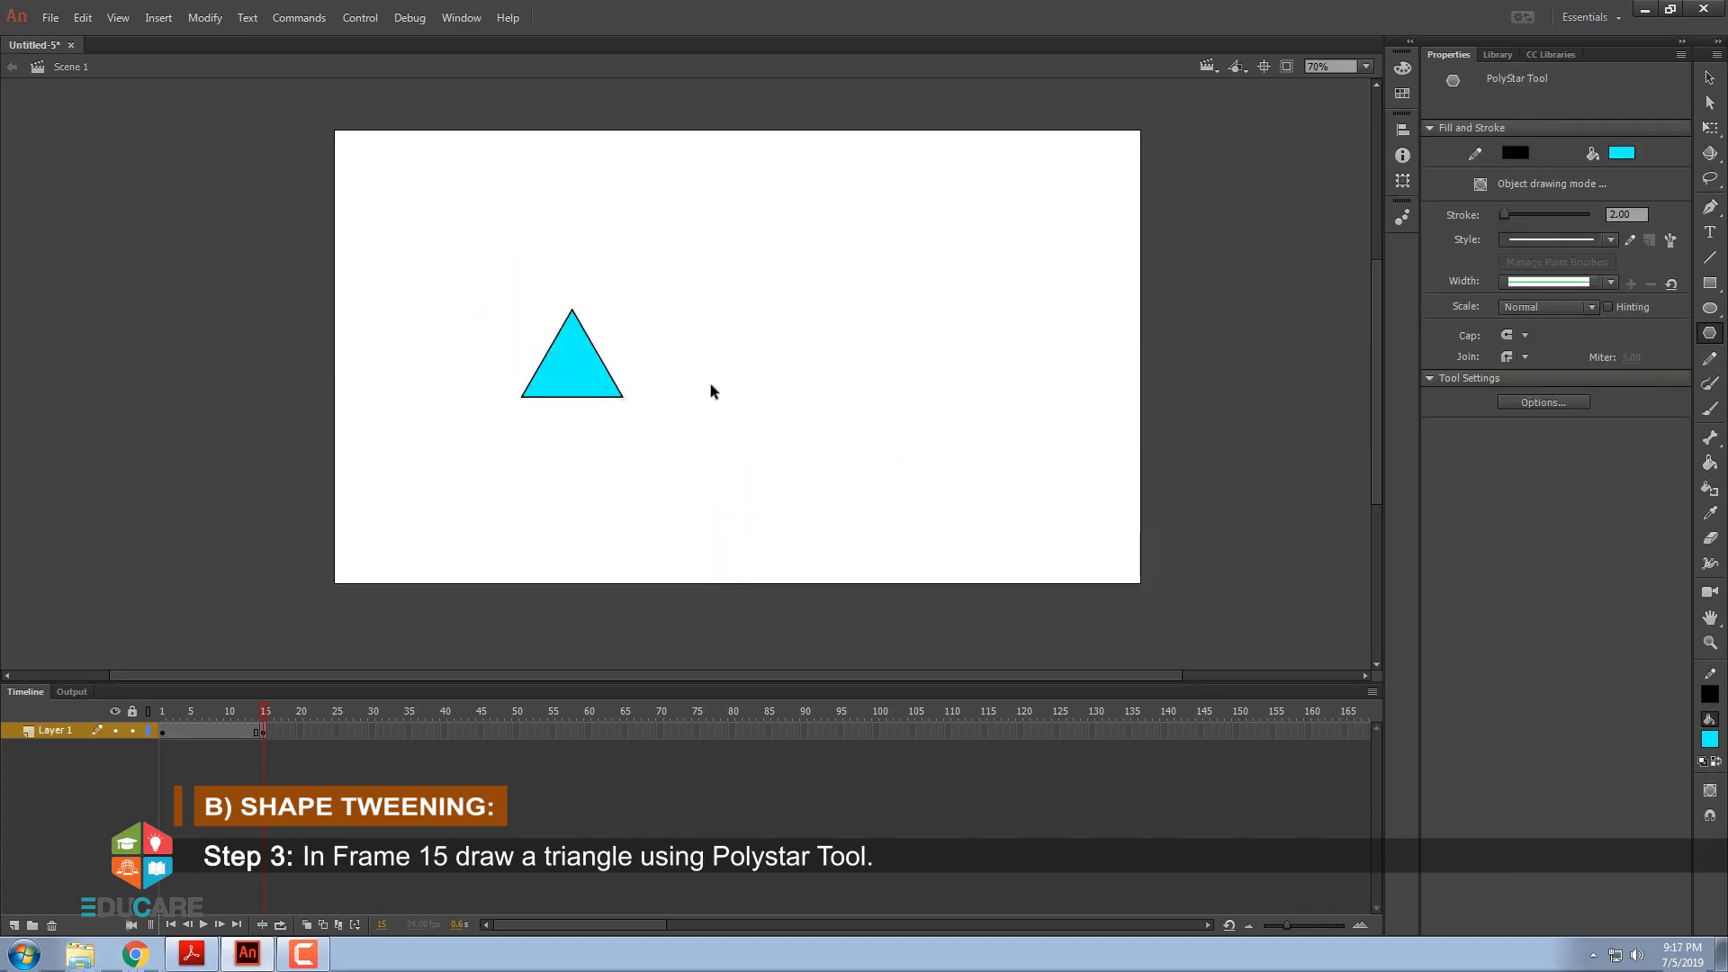
Recolor the triangle's fill to red #FF0000 with the Paint Bucket tool
click(1622, 154)
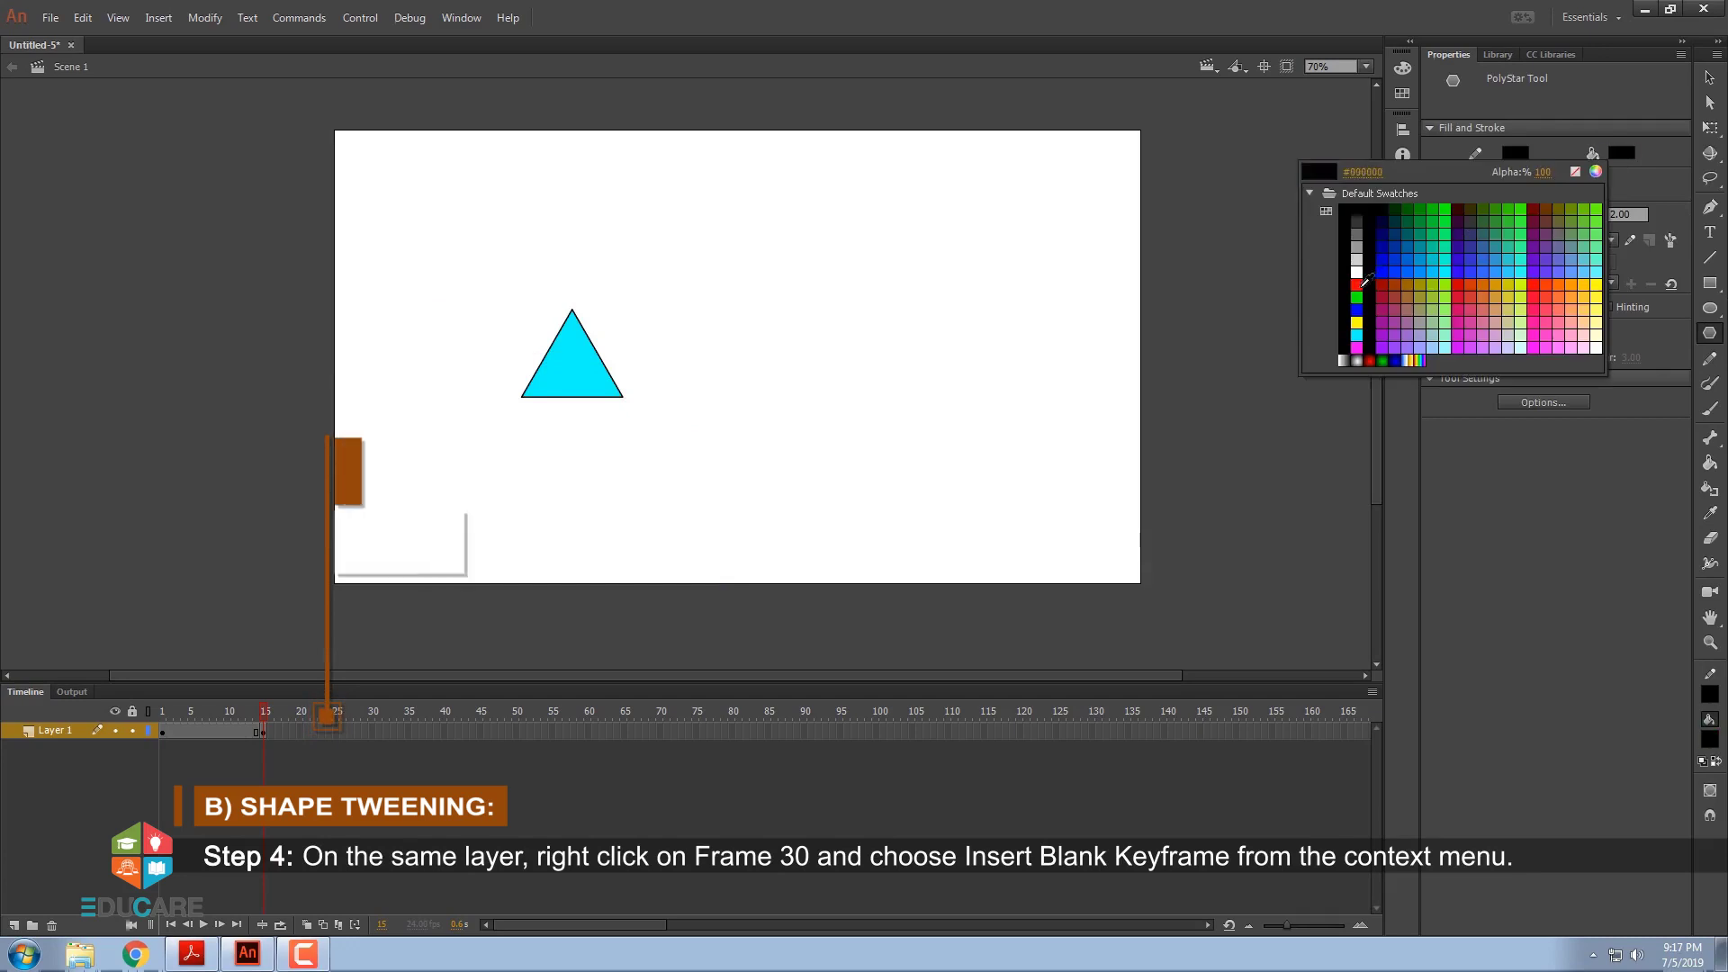
click(1357, 285)
click(1710, 463)
click(576, 364)
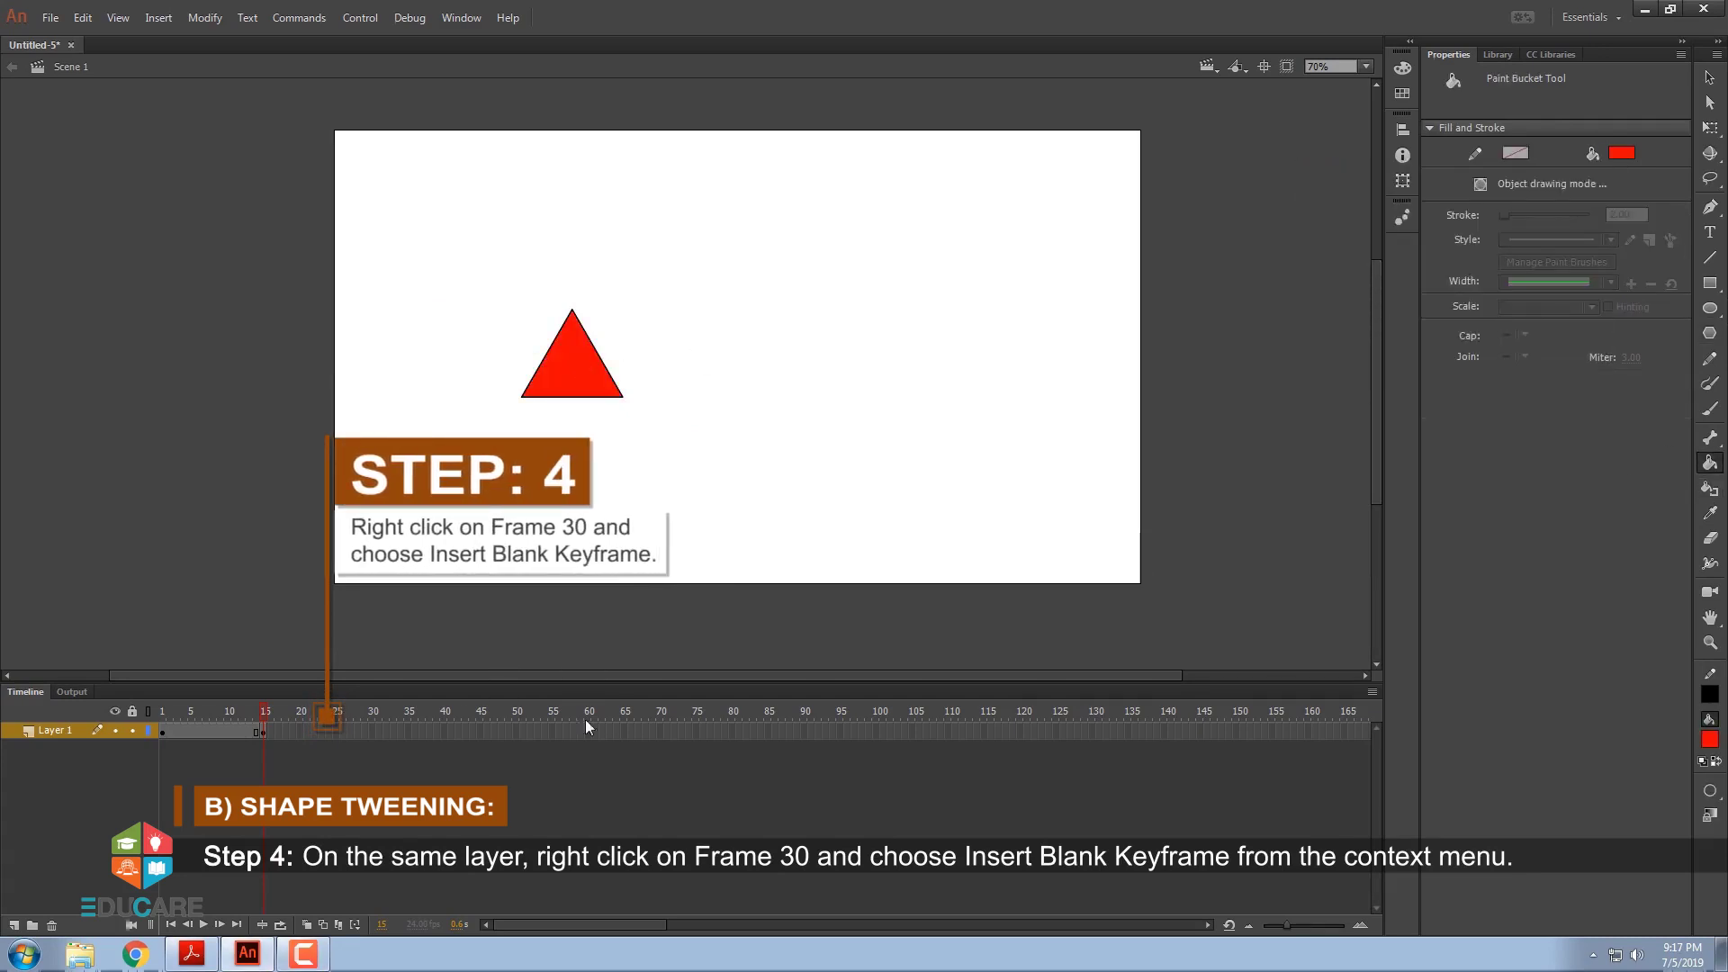
Insert a blank keyframe at frame 30 of Layer 1
click(374, 731)
right_click(374, 730)
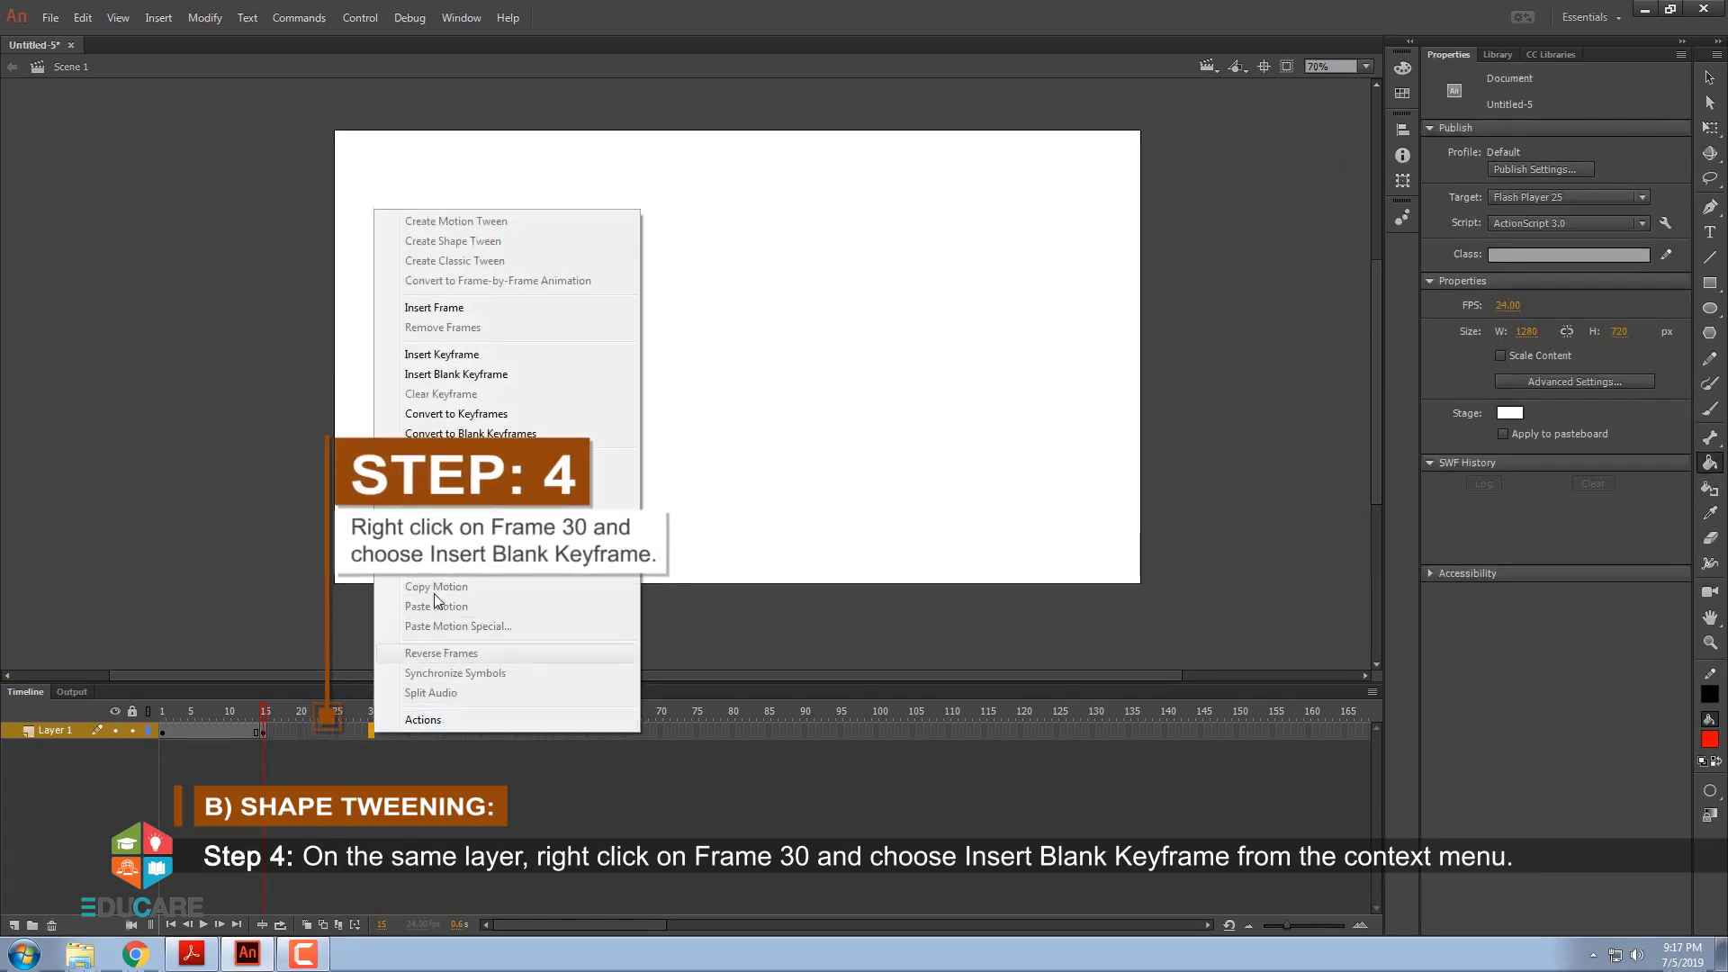
click(462, 375)
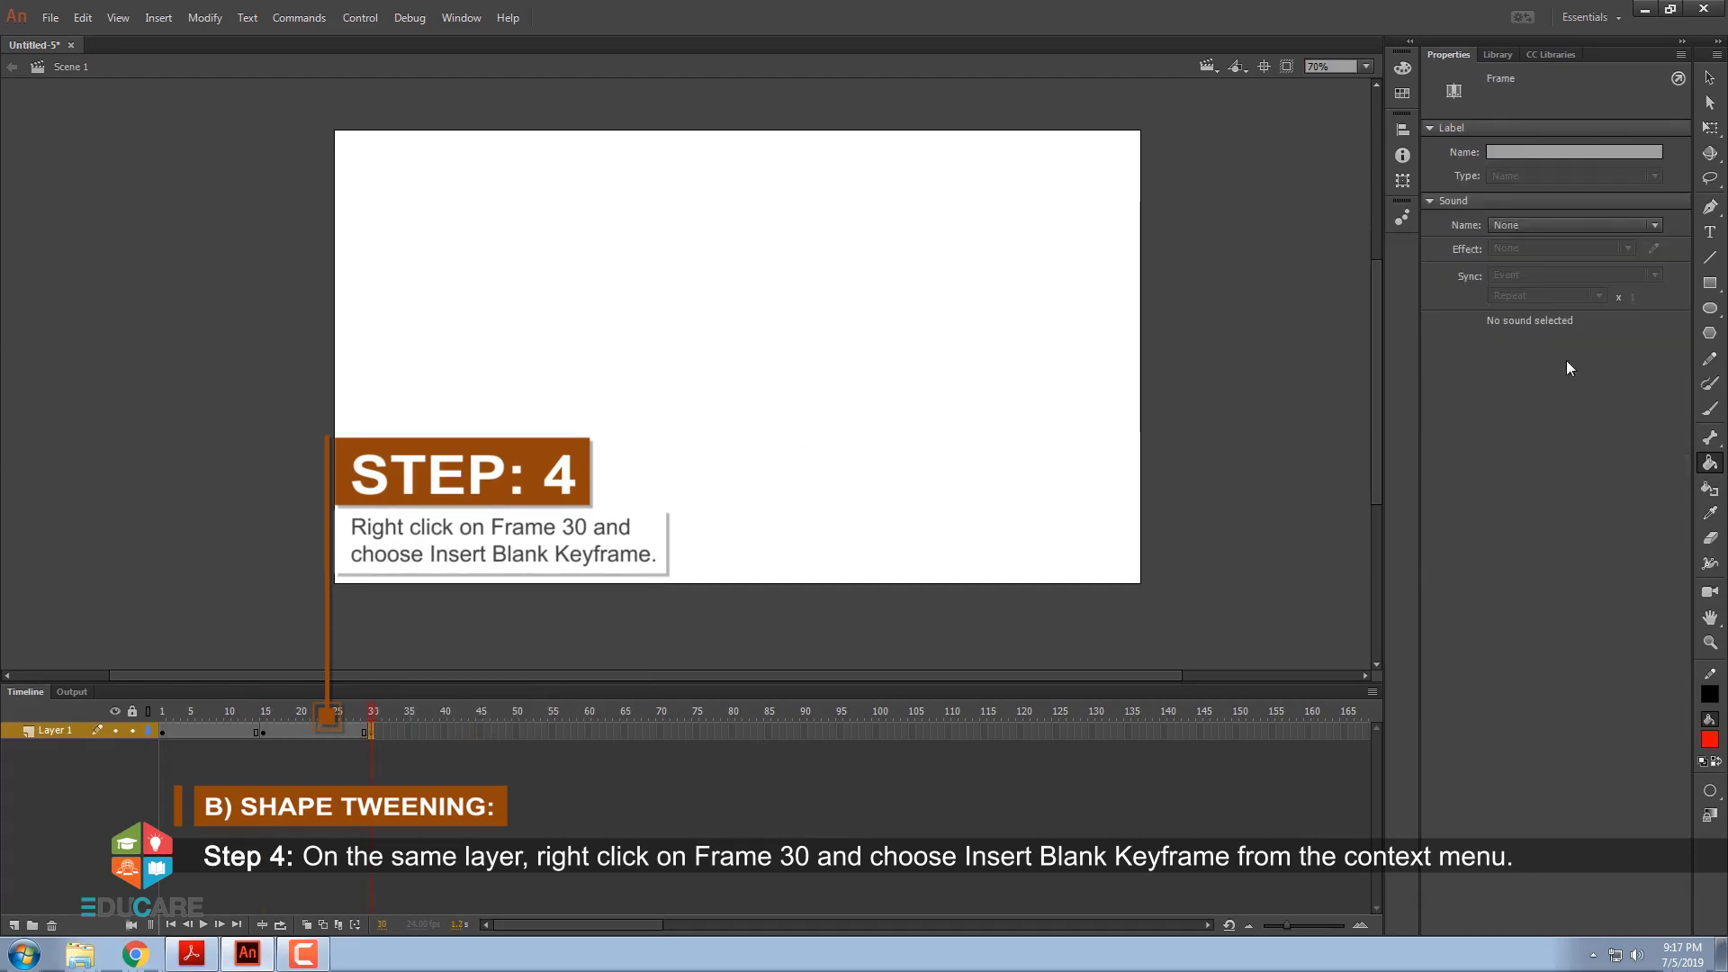
Draw a rectangle with a blue-violet fill and black stroke near the middle of the stage at frame 30
click(1710, 284)
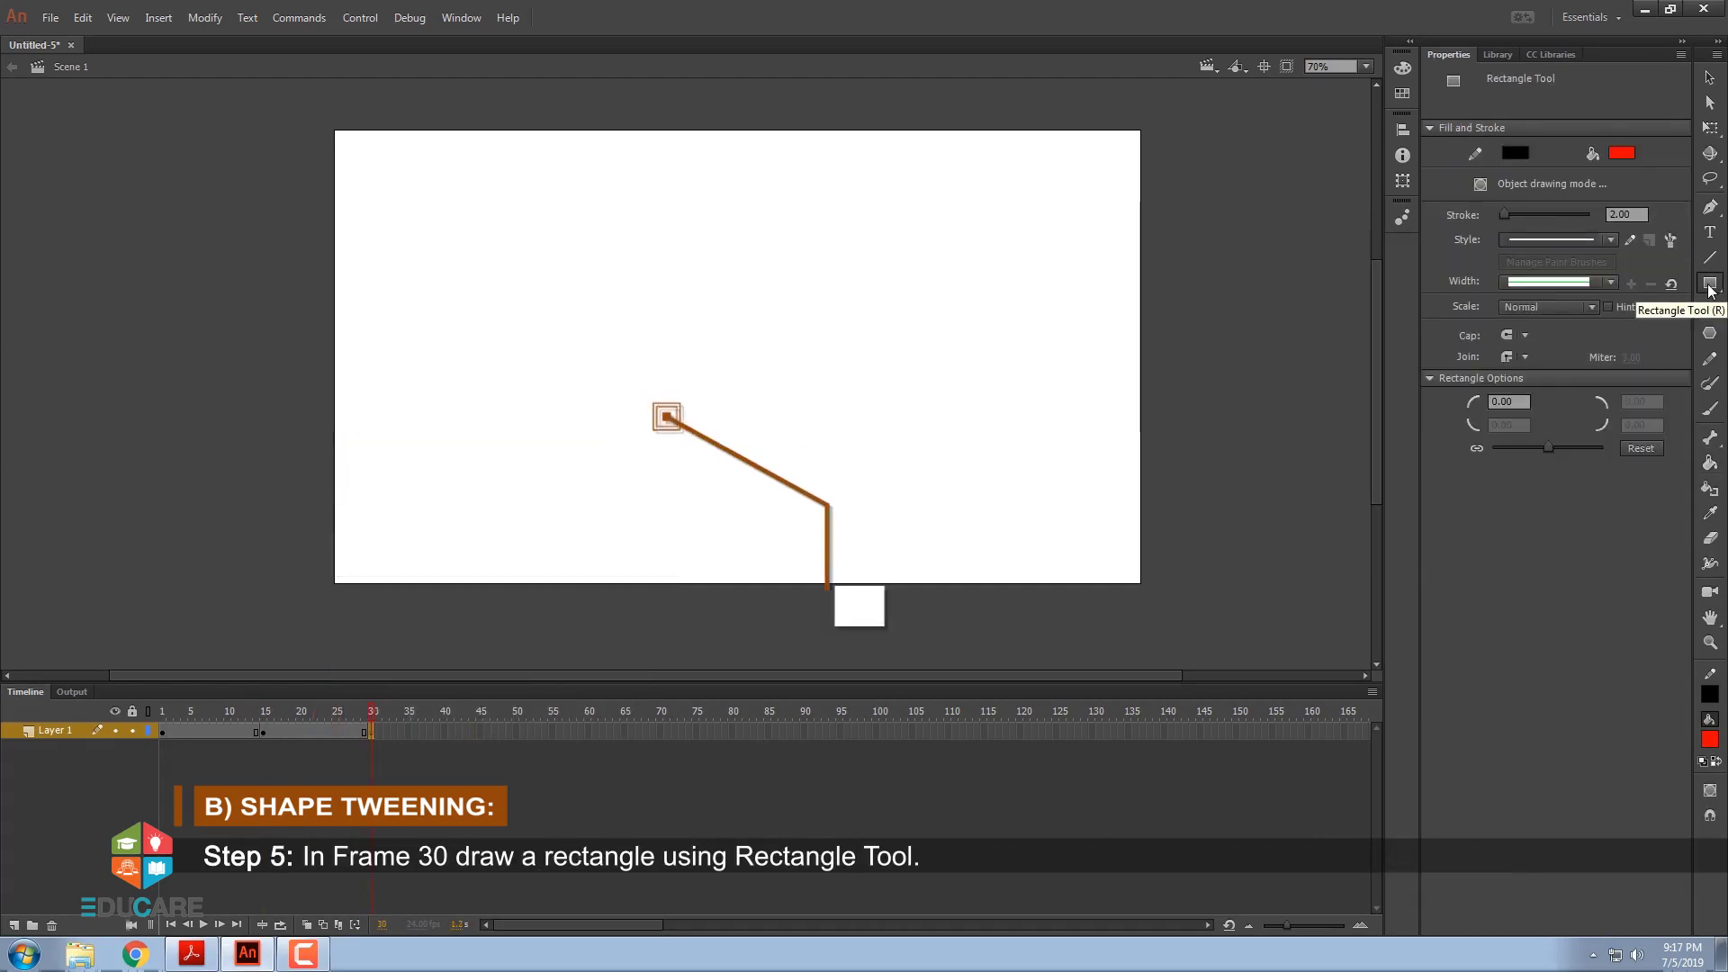
click(1622, 153)
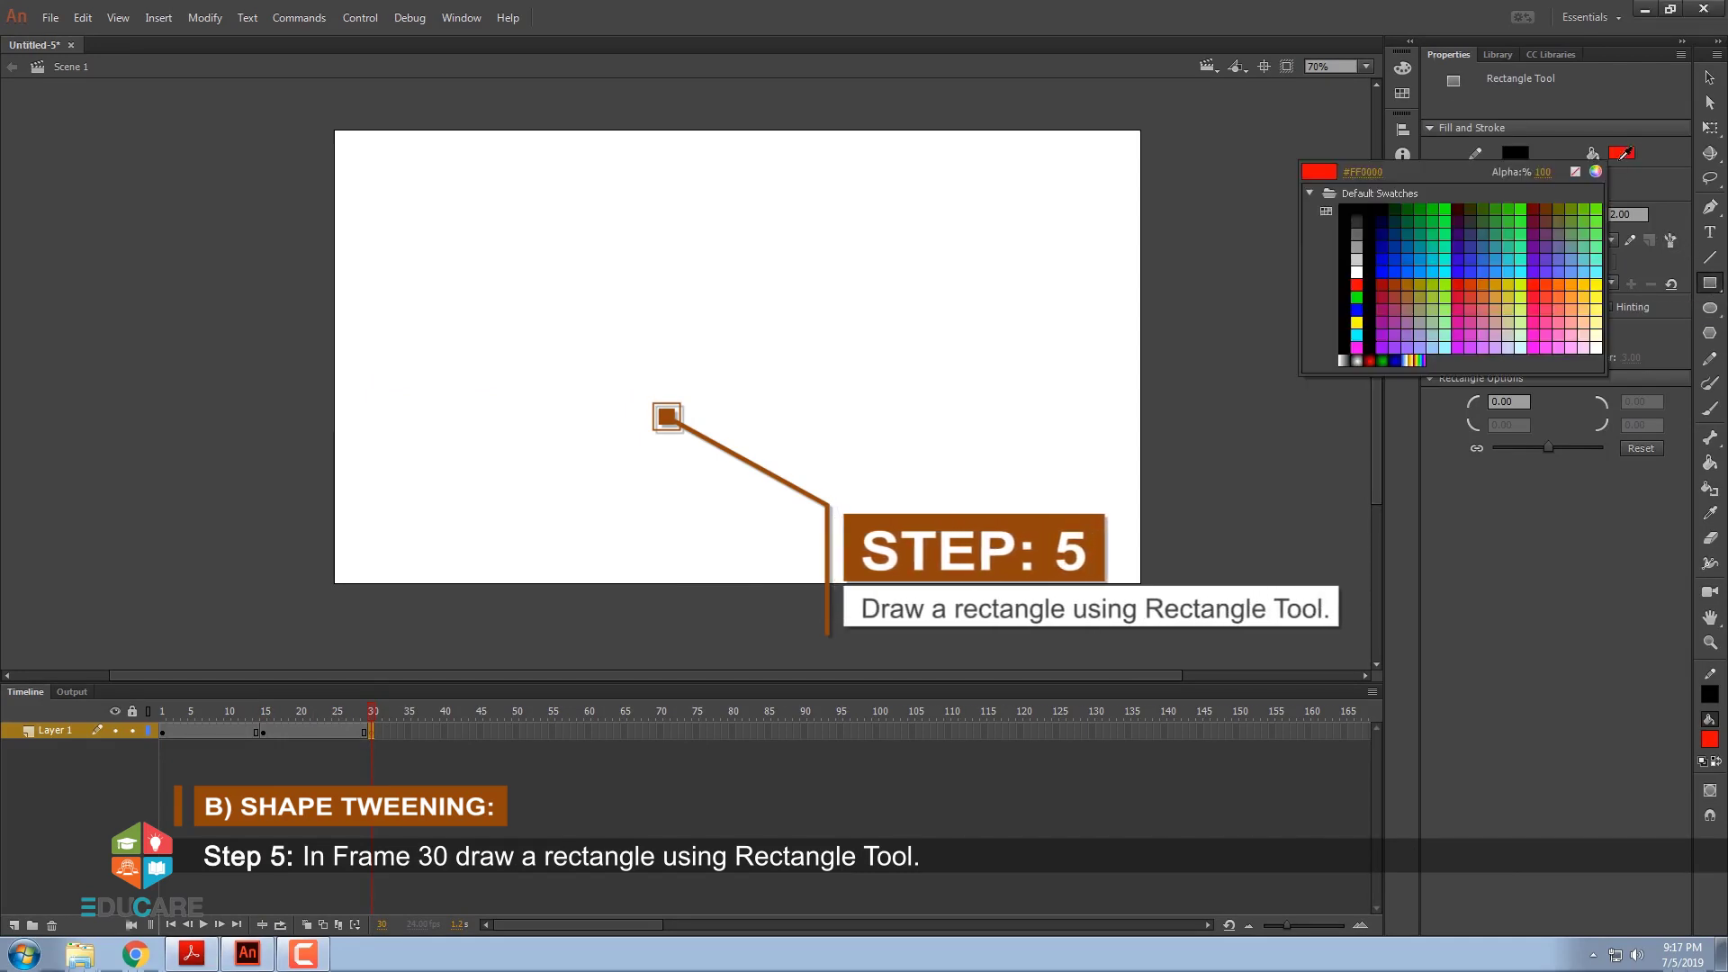
click(1550, 269)
drag(632, 339, 740, 395)
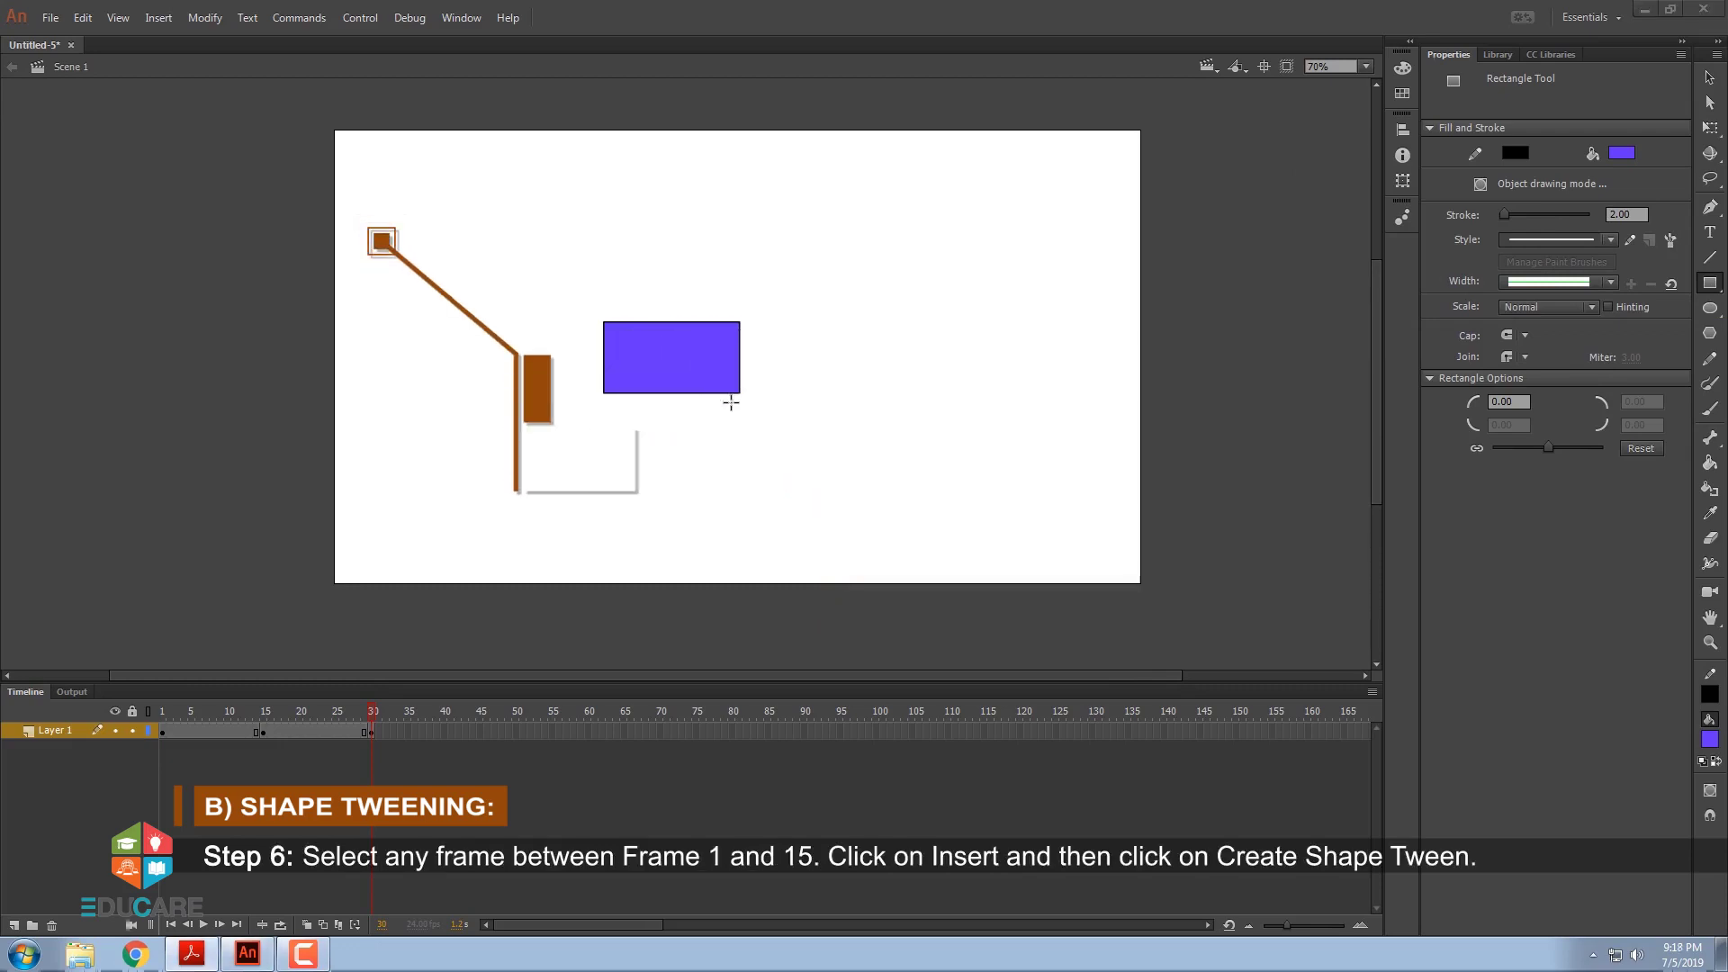
Create shape tweens on Layer 1 between frames 1 and 15 and between frames 15 and 30
click(215, 730)
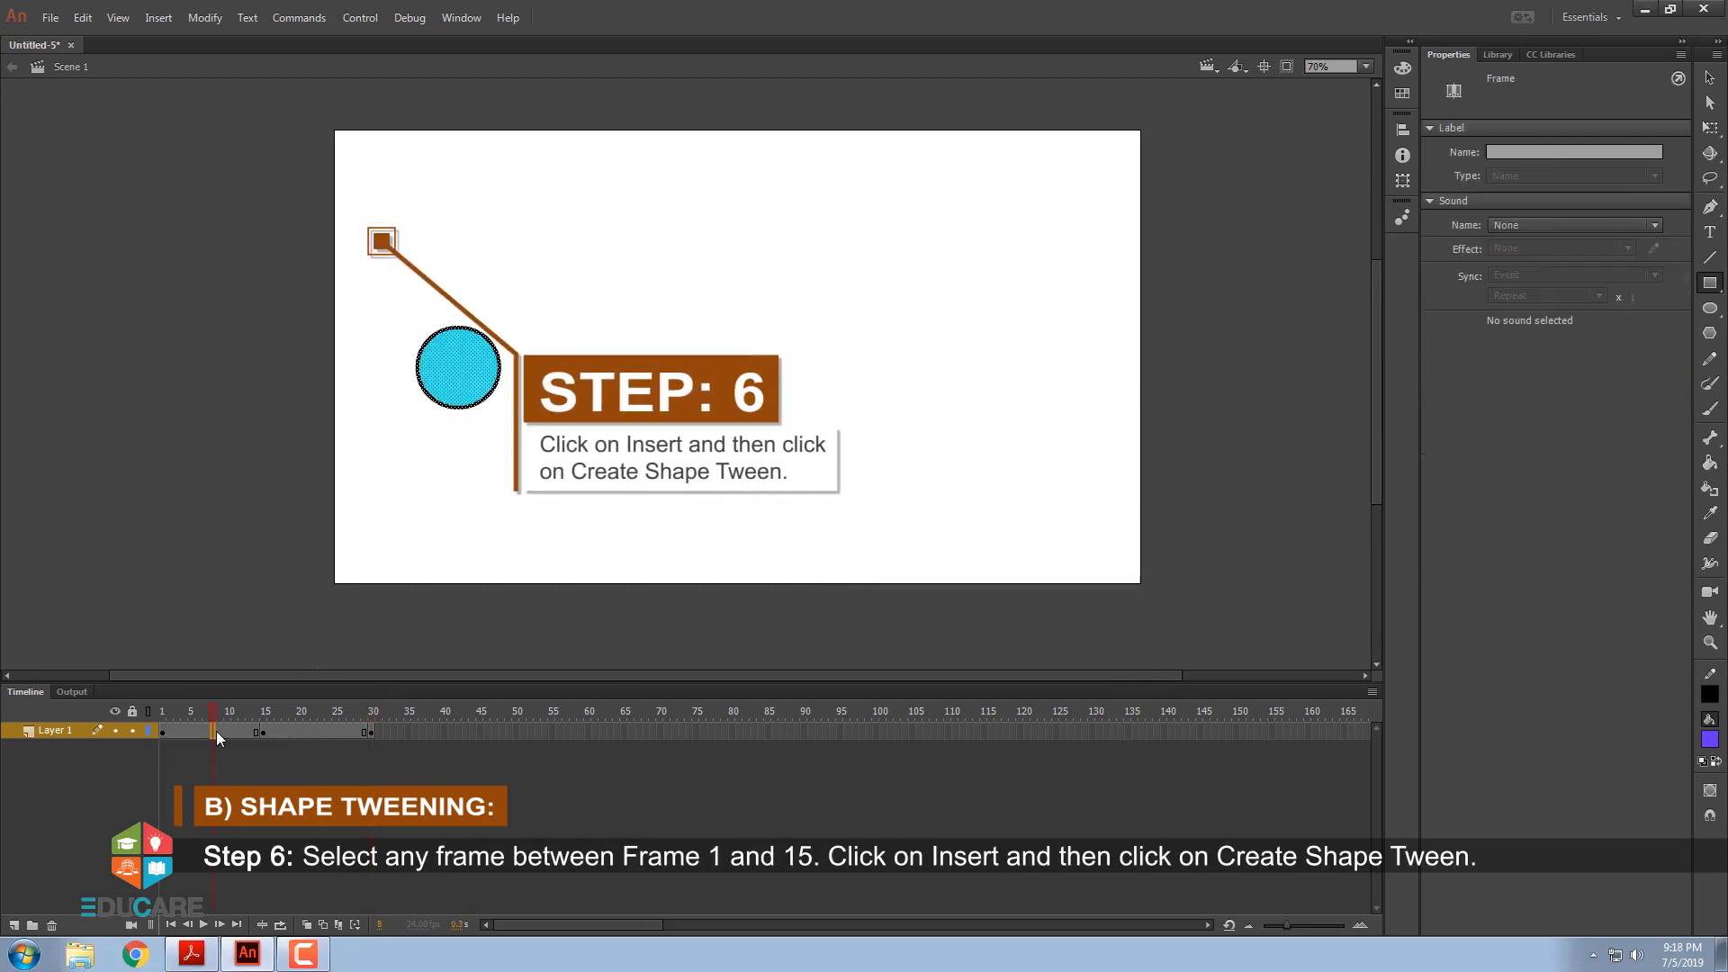
right_click(216, 731)
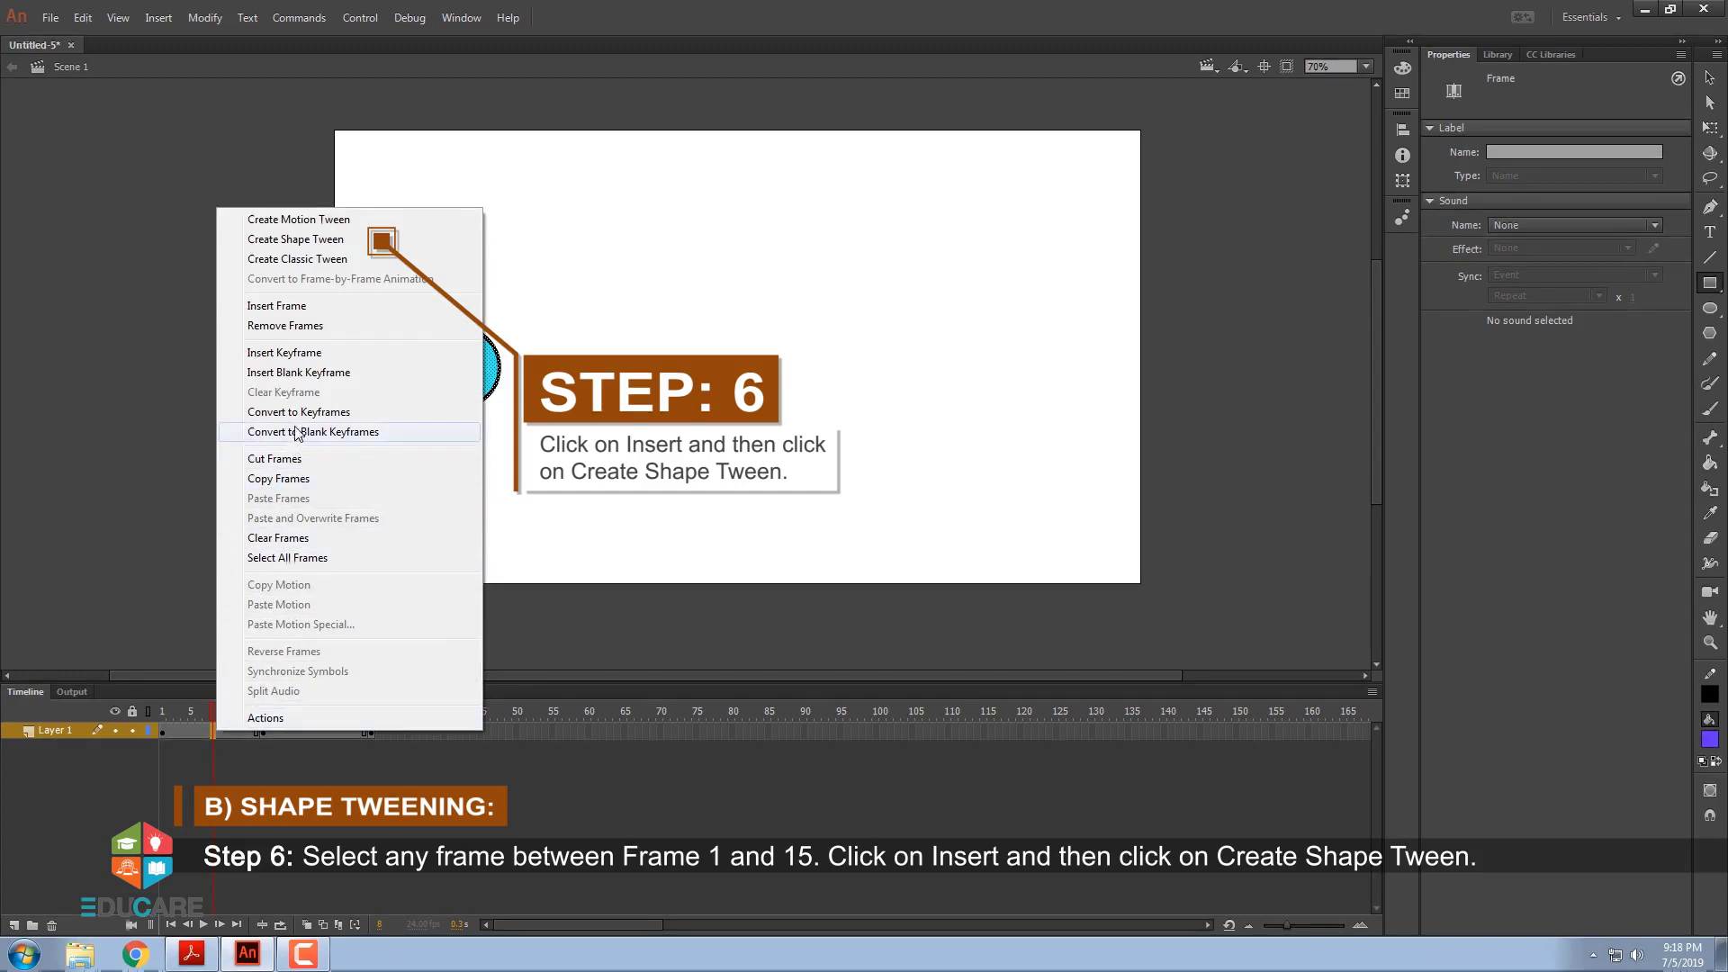
click(307, 243)
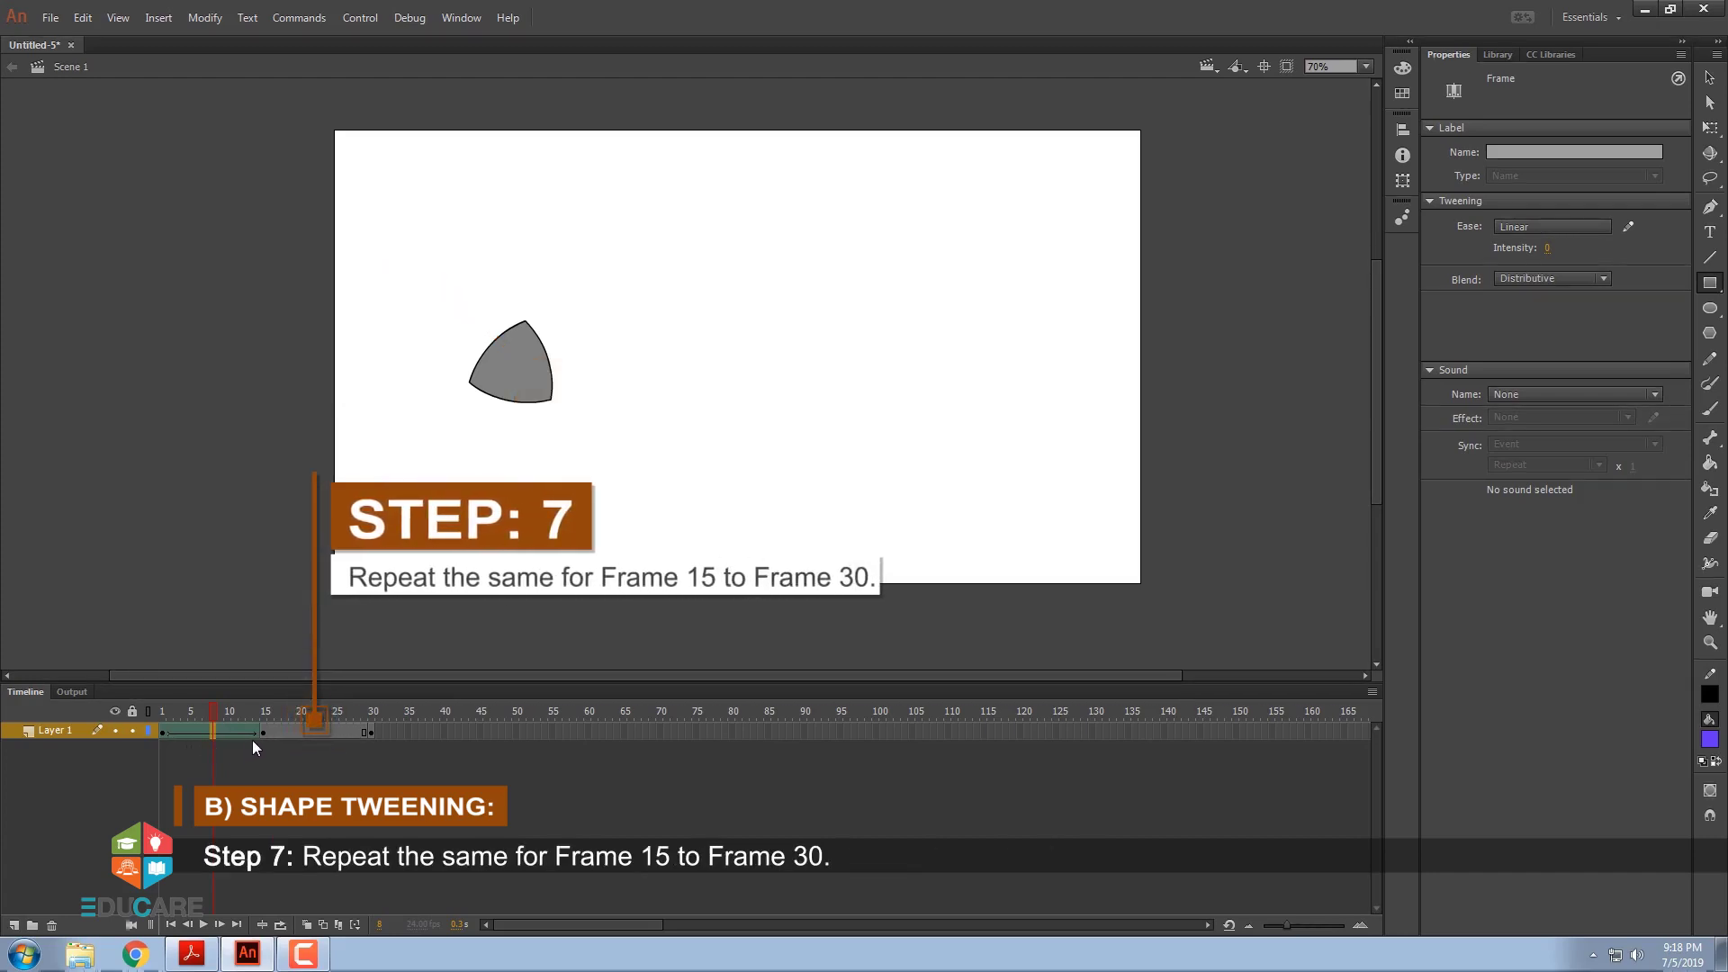
right_click(315, 733)
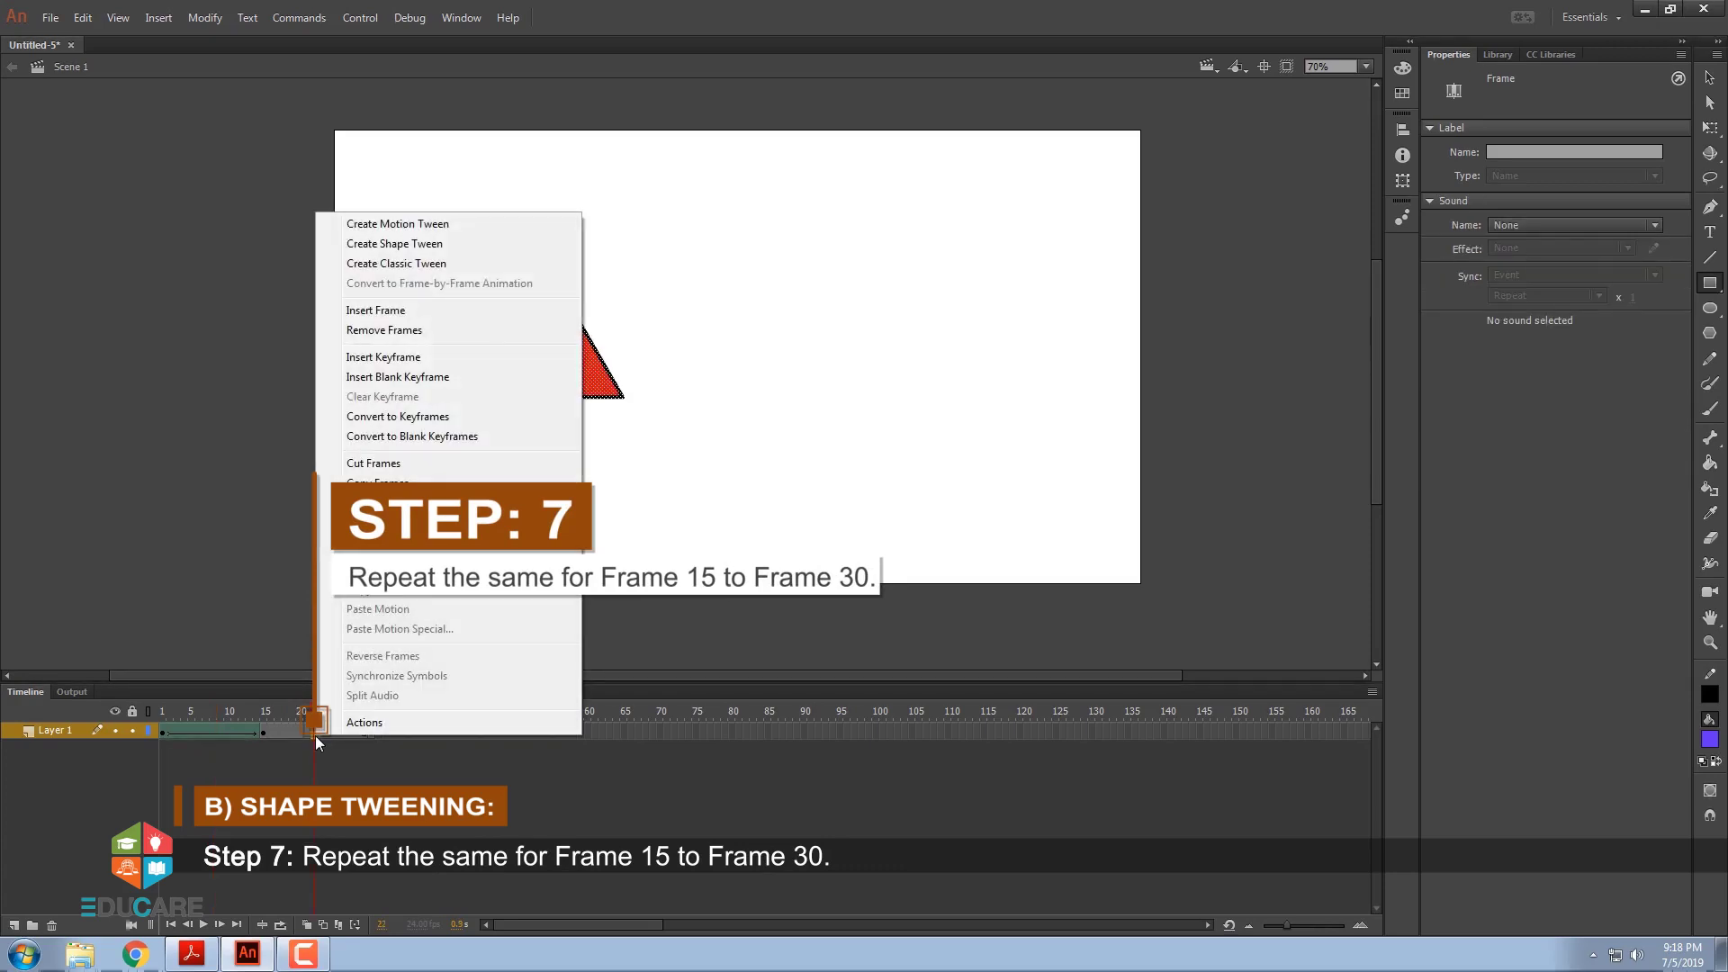
click(429, 251)
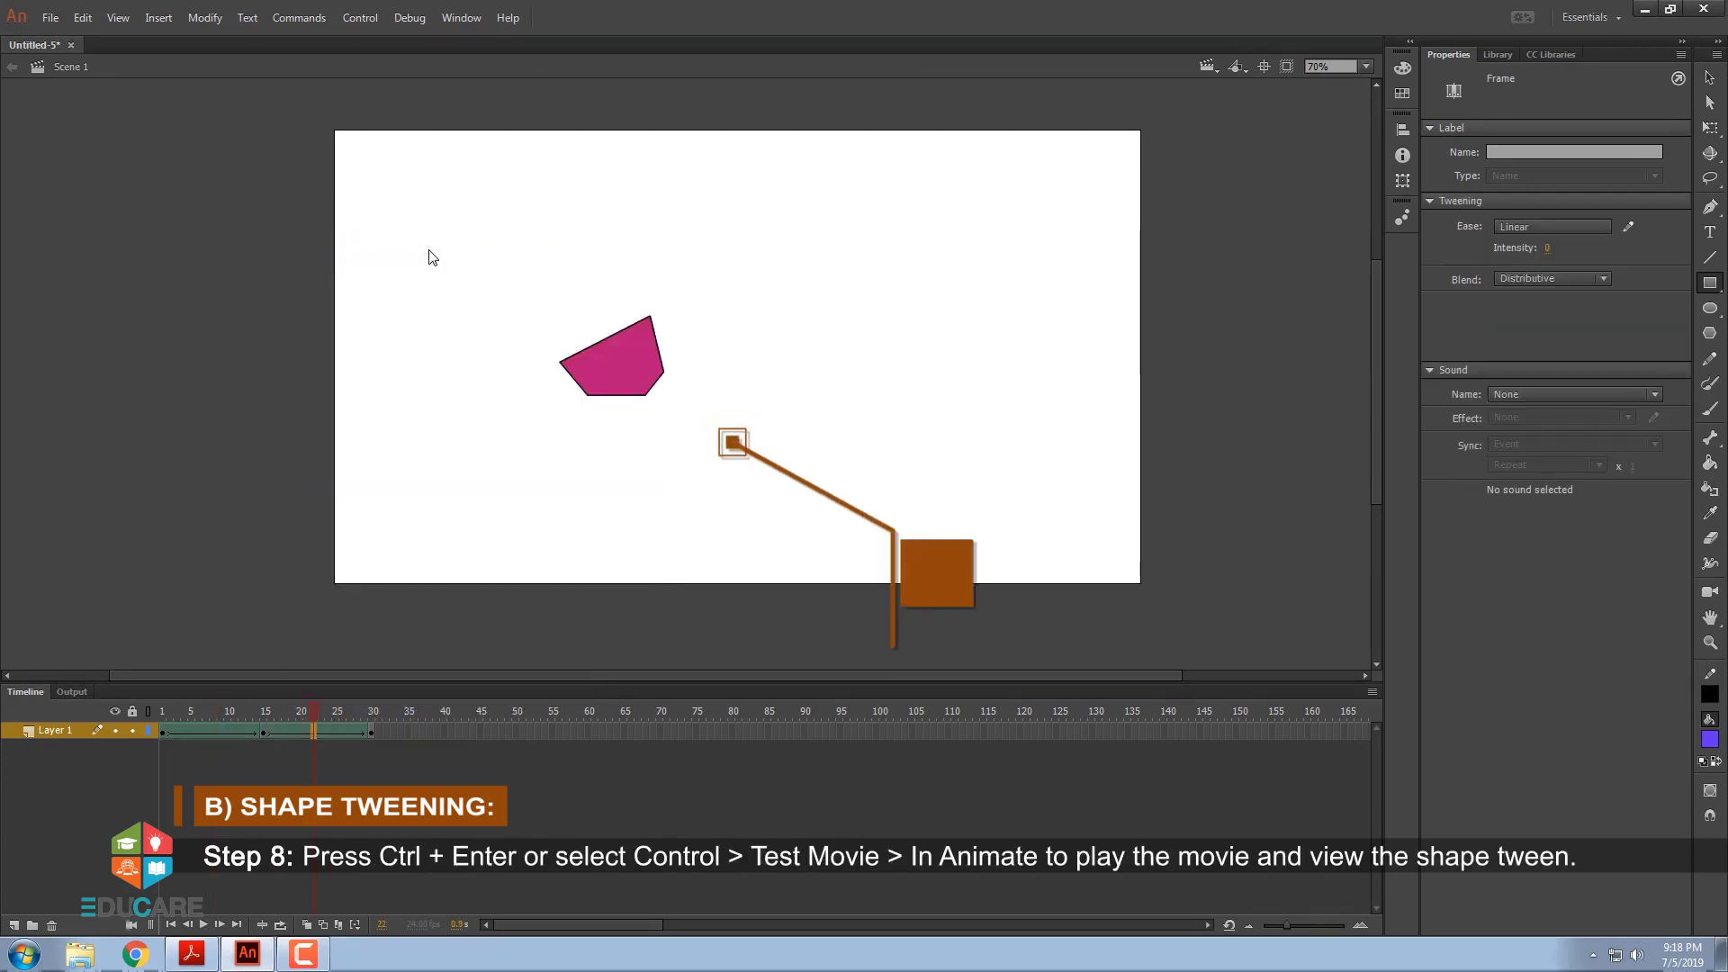
Test the movie in Animate to view the shape tween and close the preview
click(363, 20)
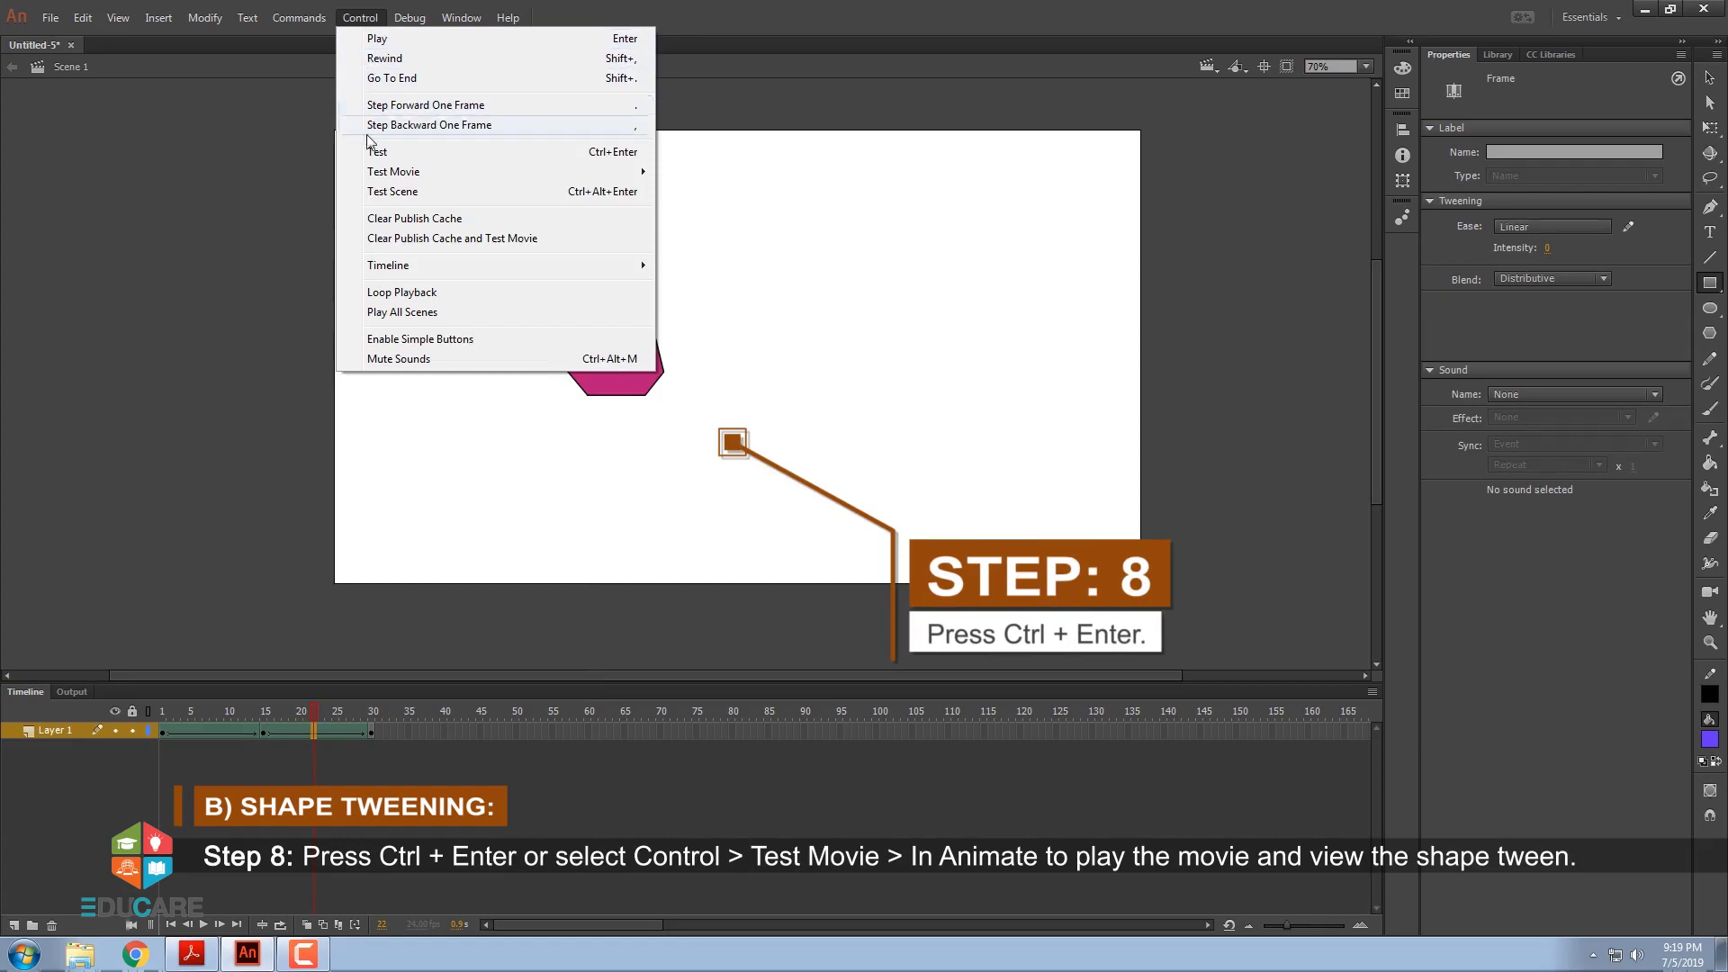
mouse_move(372, 174)
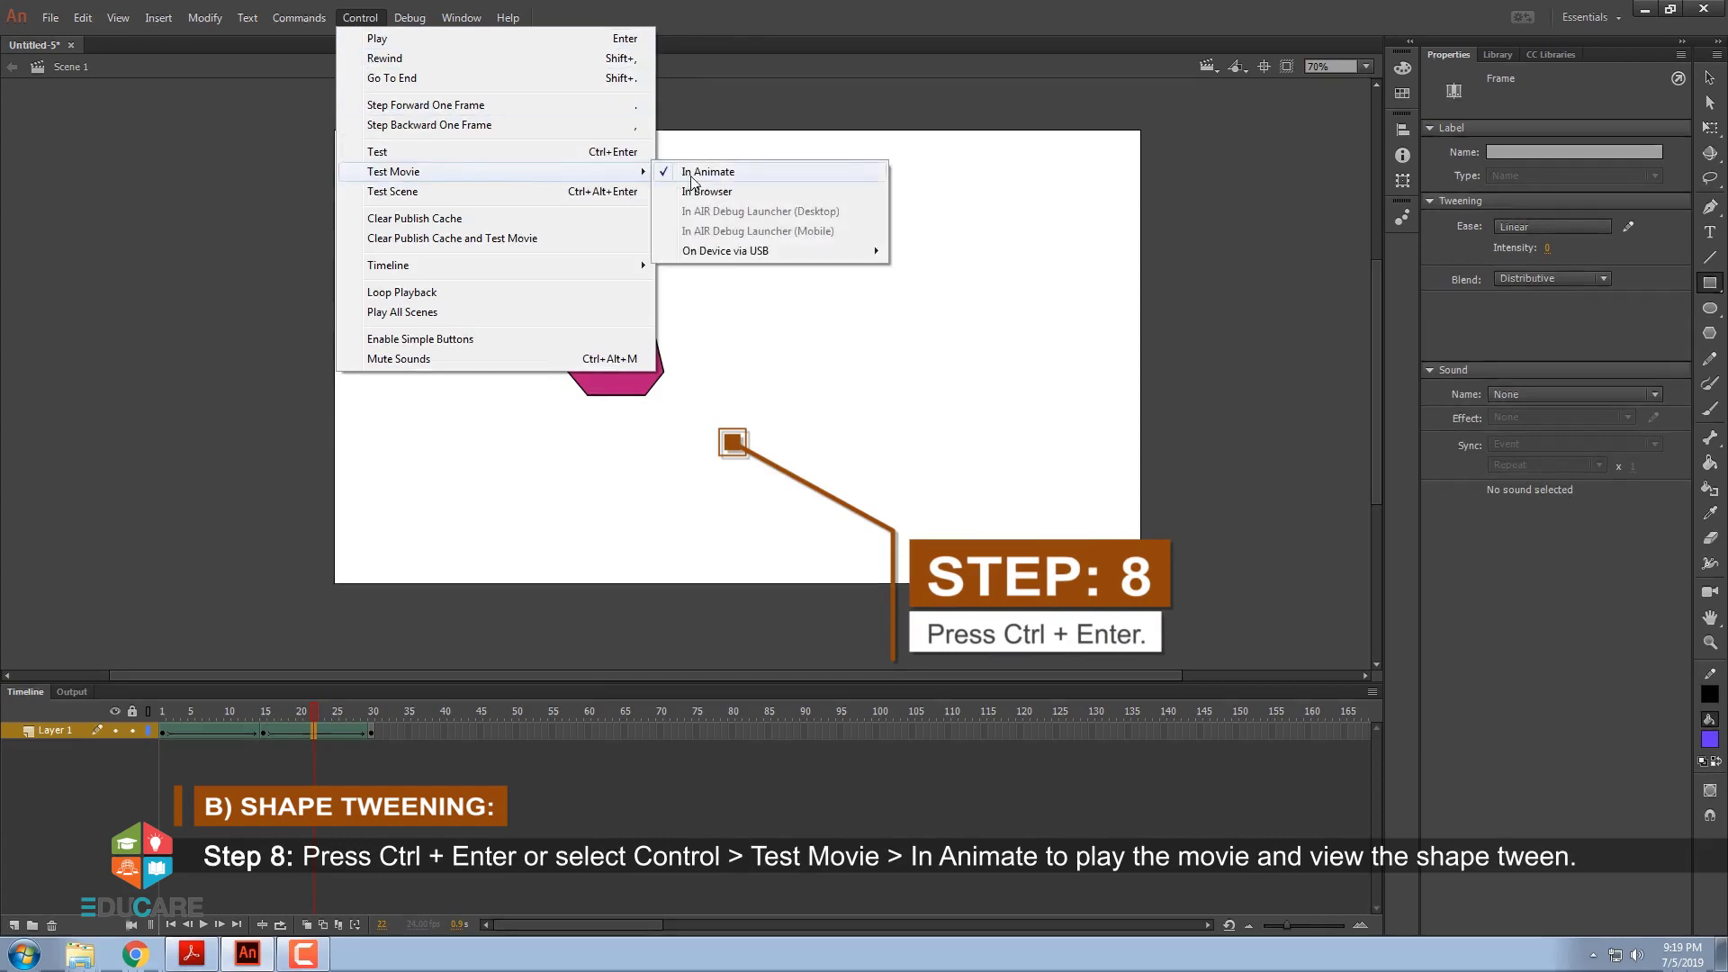
click(711, 173)
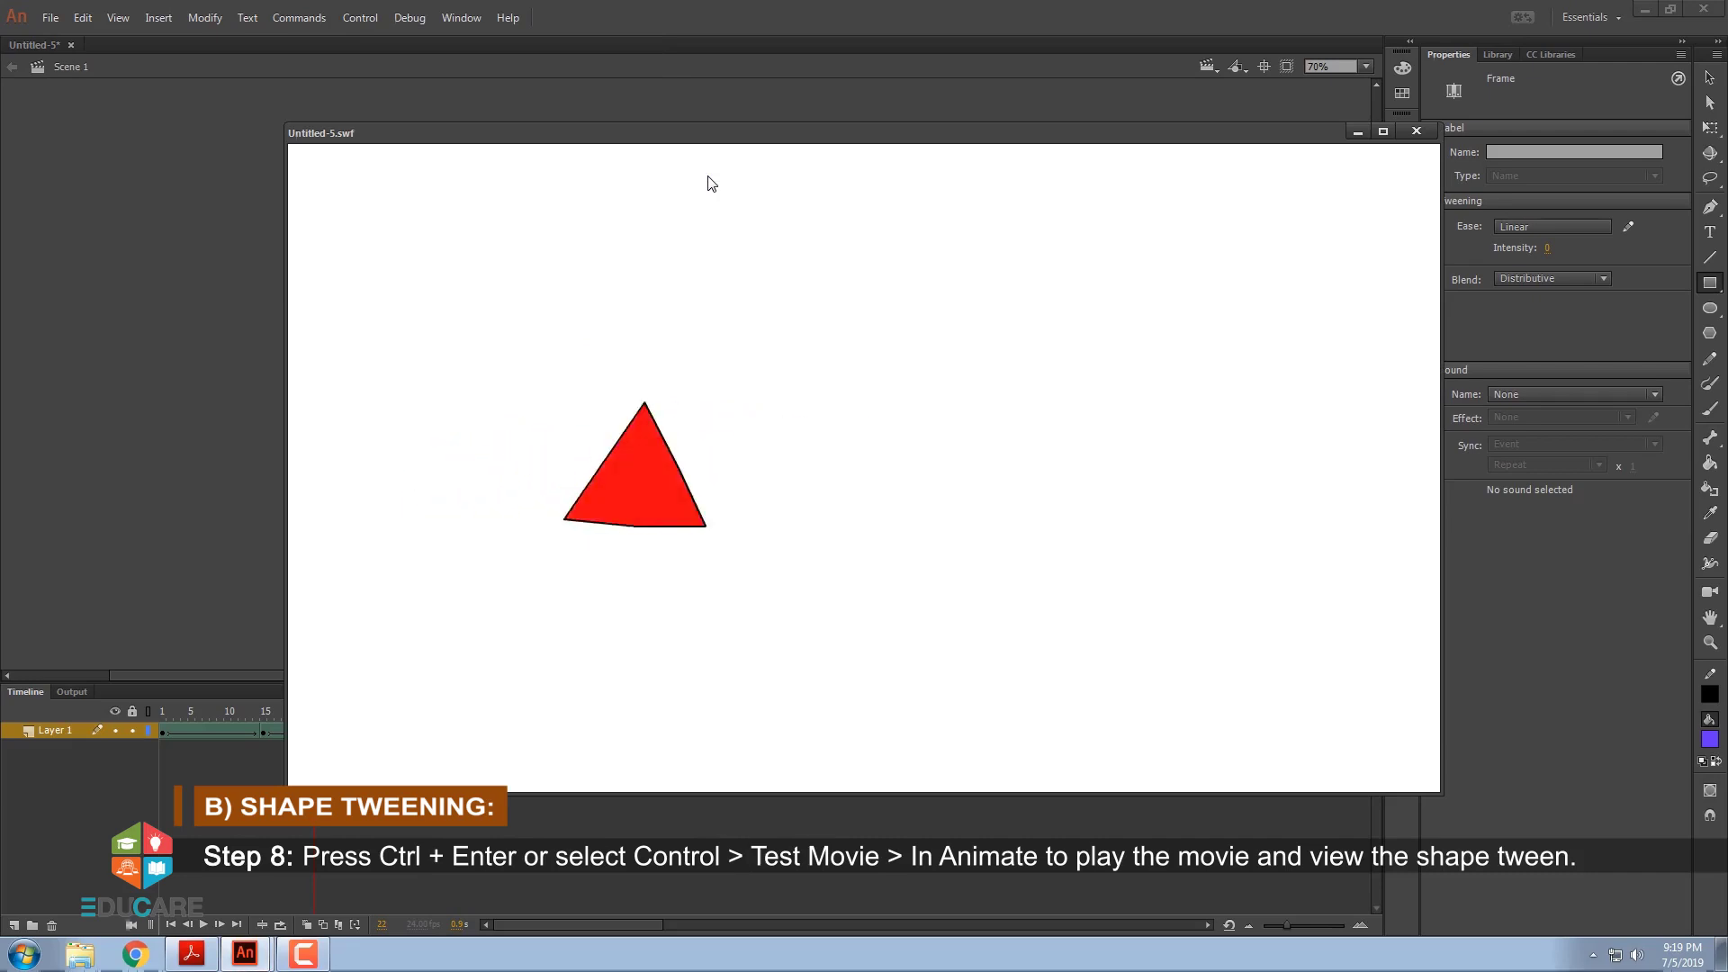
click(1417, 132)
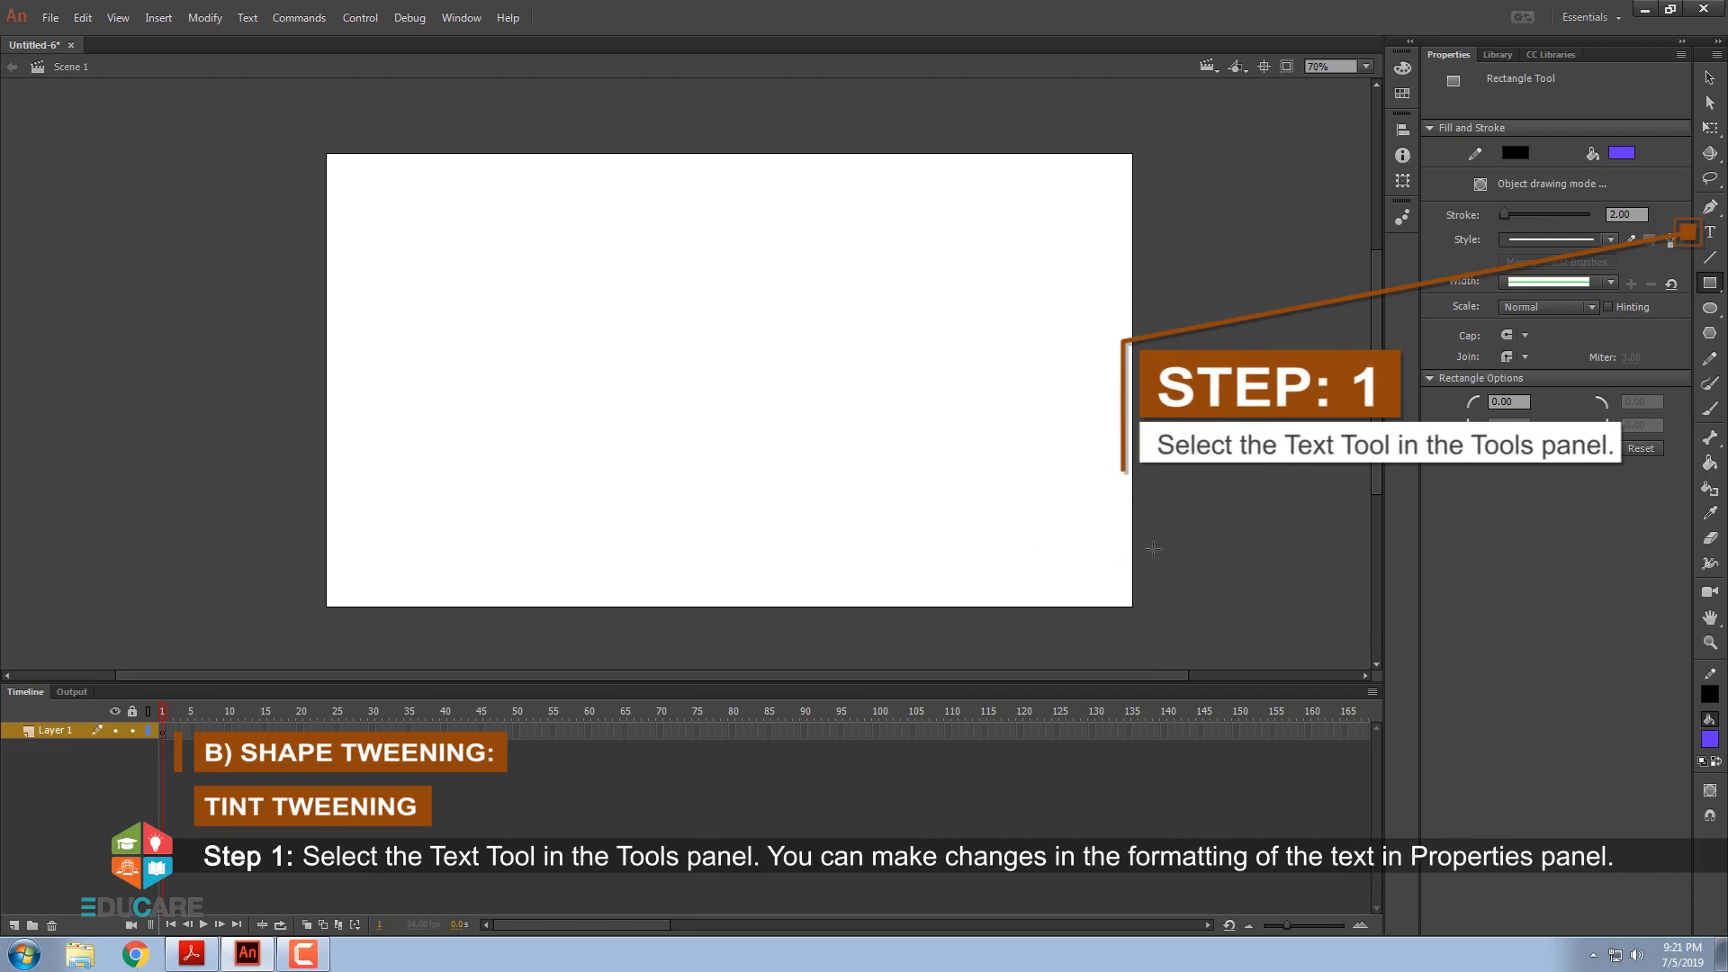
Add the static text "TINT TWEENING" near the middle of the stage in Comic Sans MS, Bold, 48 pt
click(1710, 232)
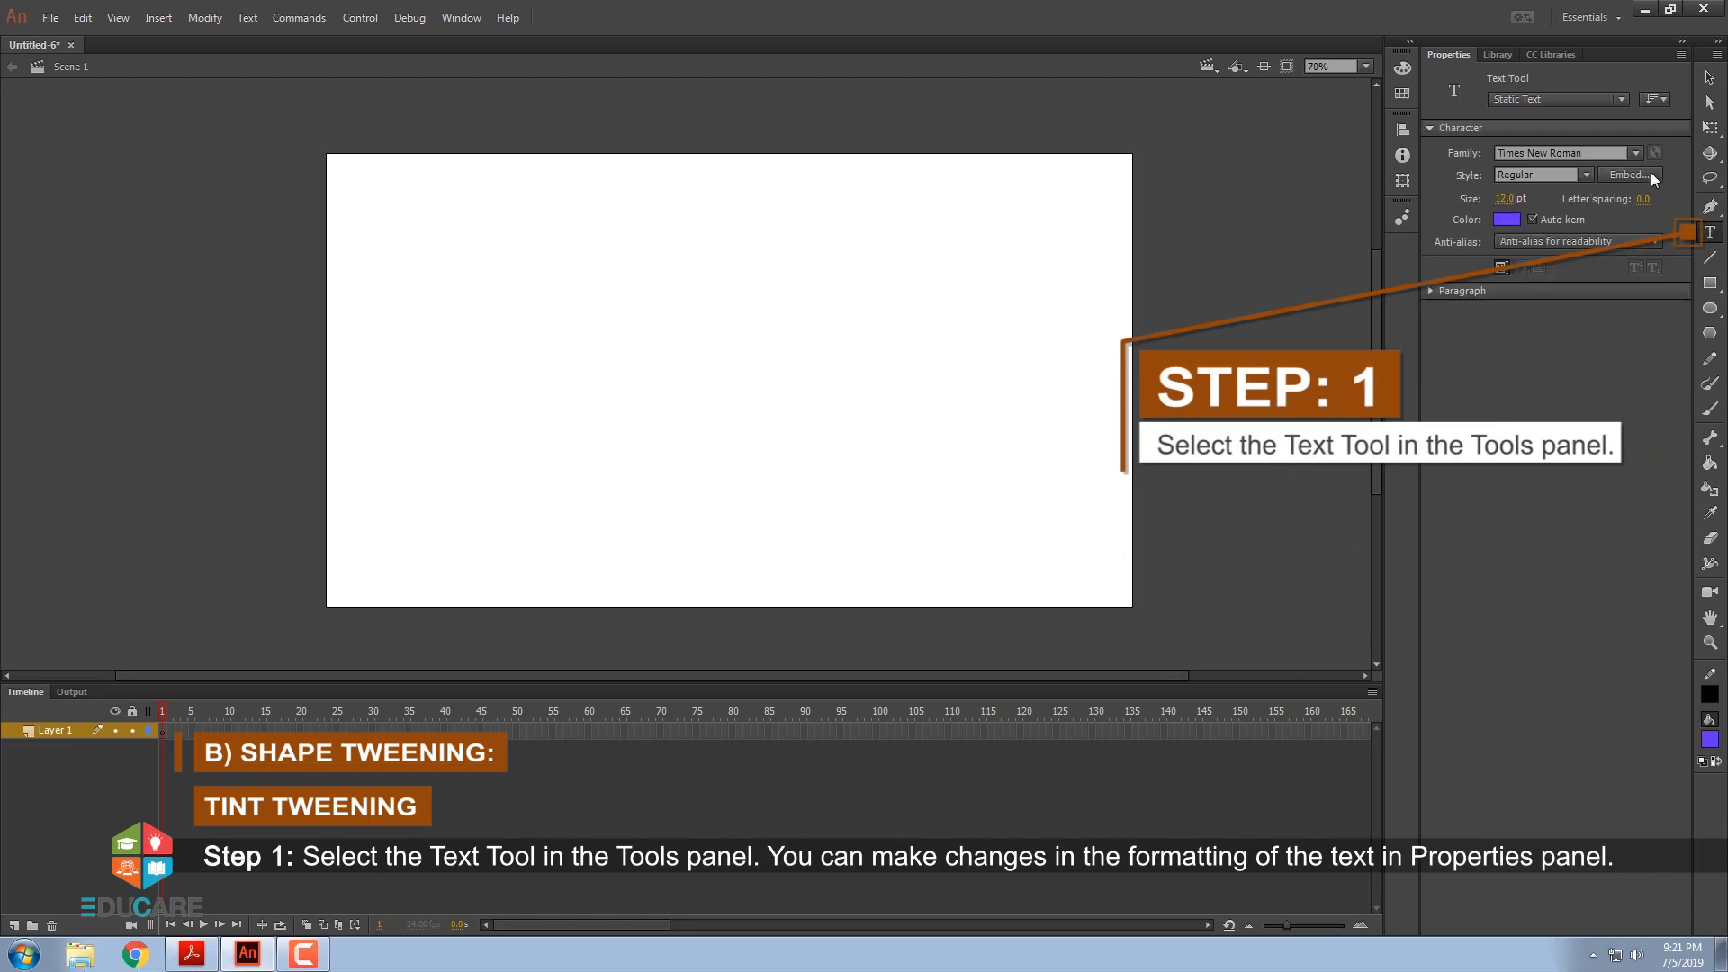
click(1635, 151)
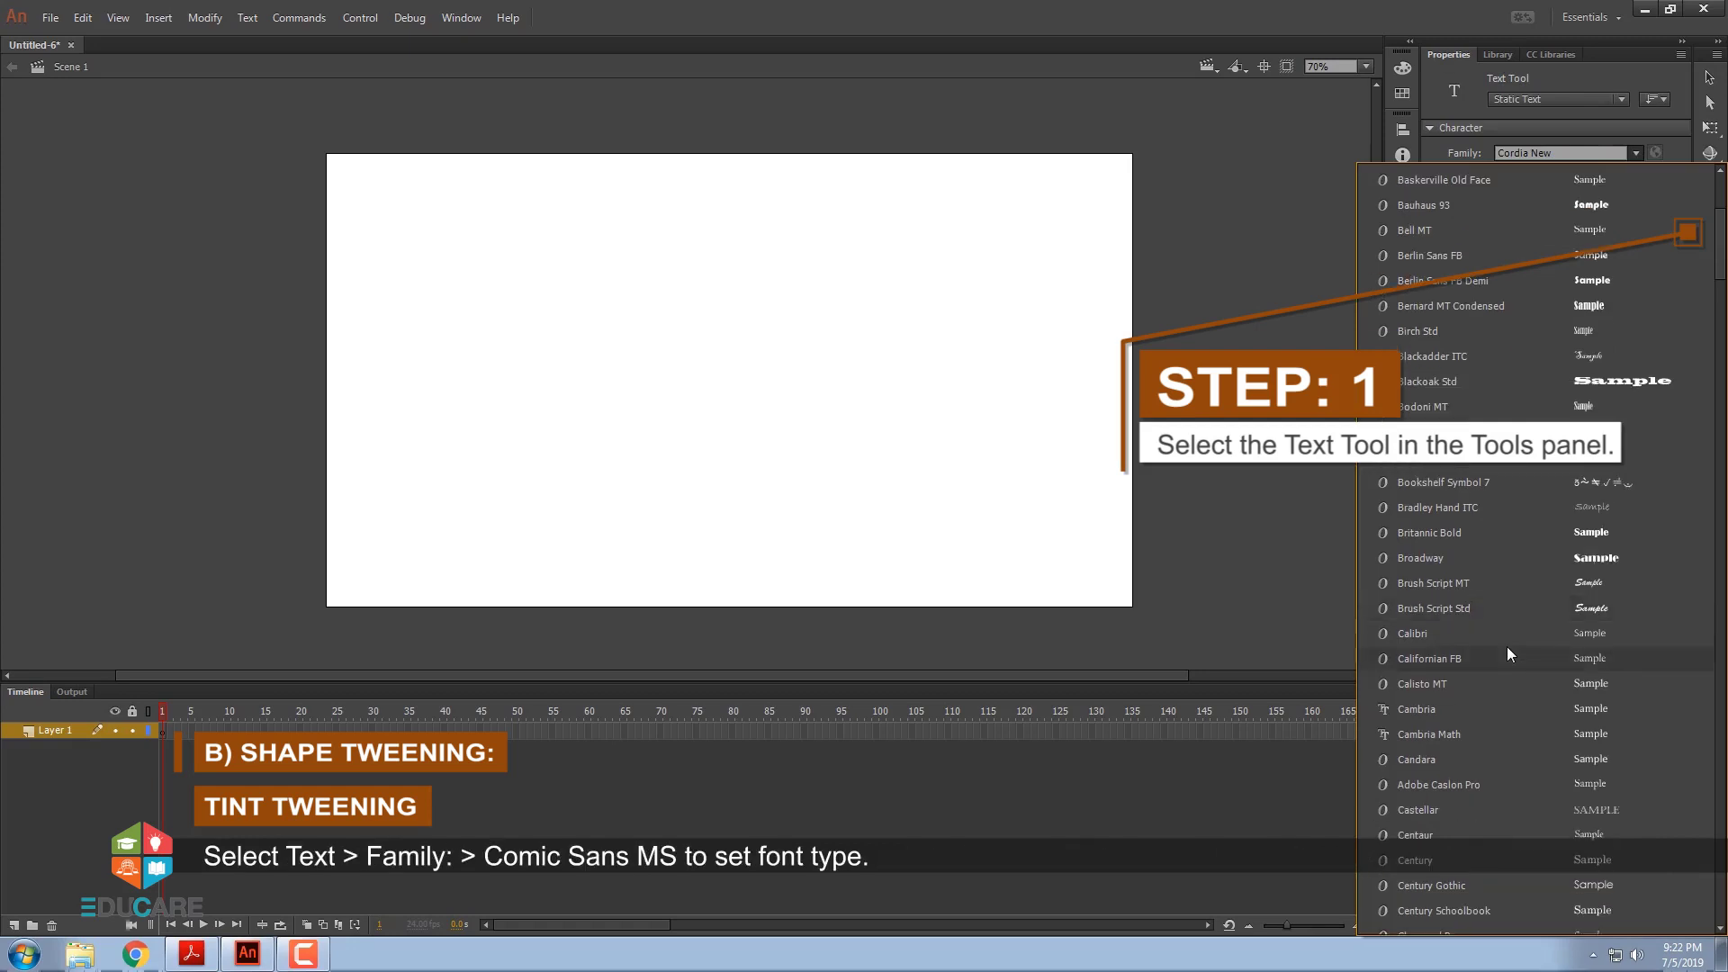
scroll(1509, 648, down, 3)
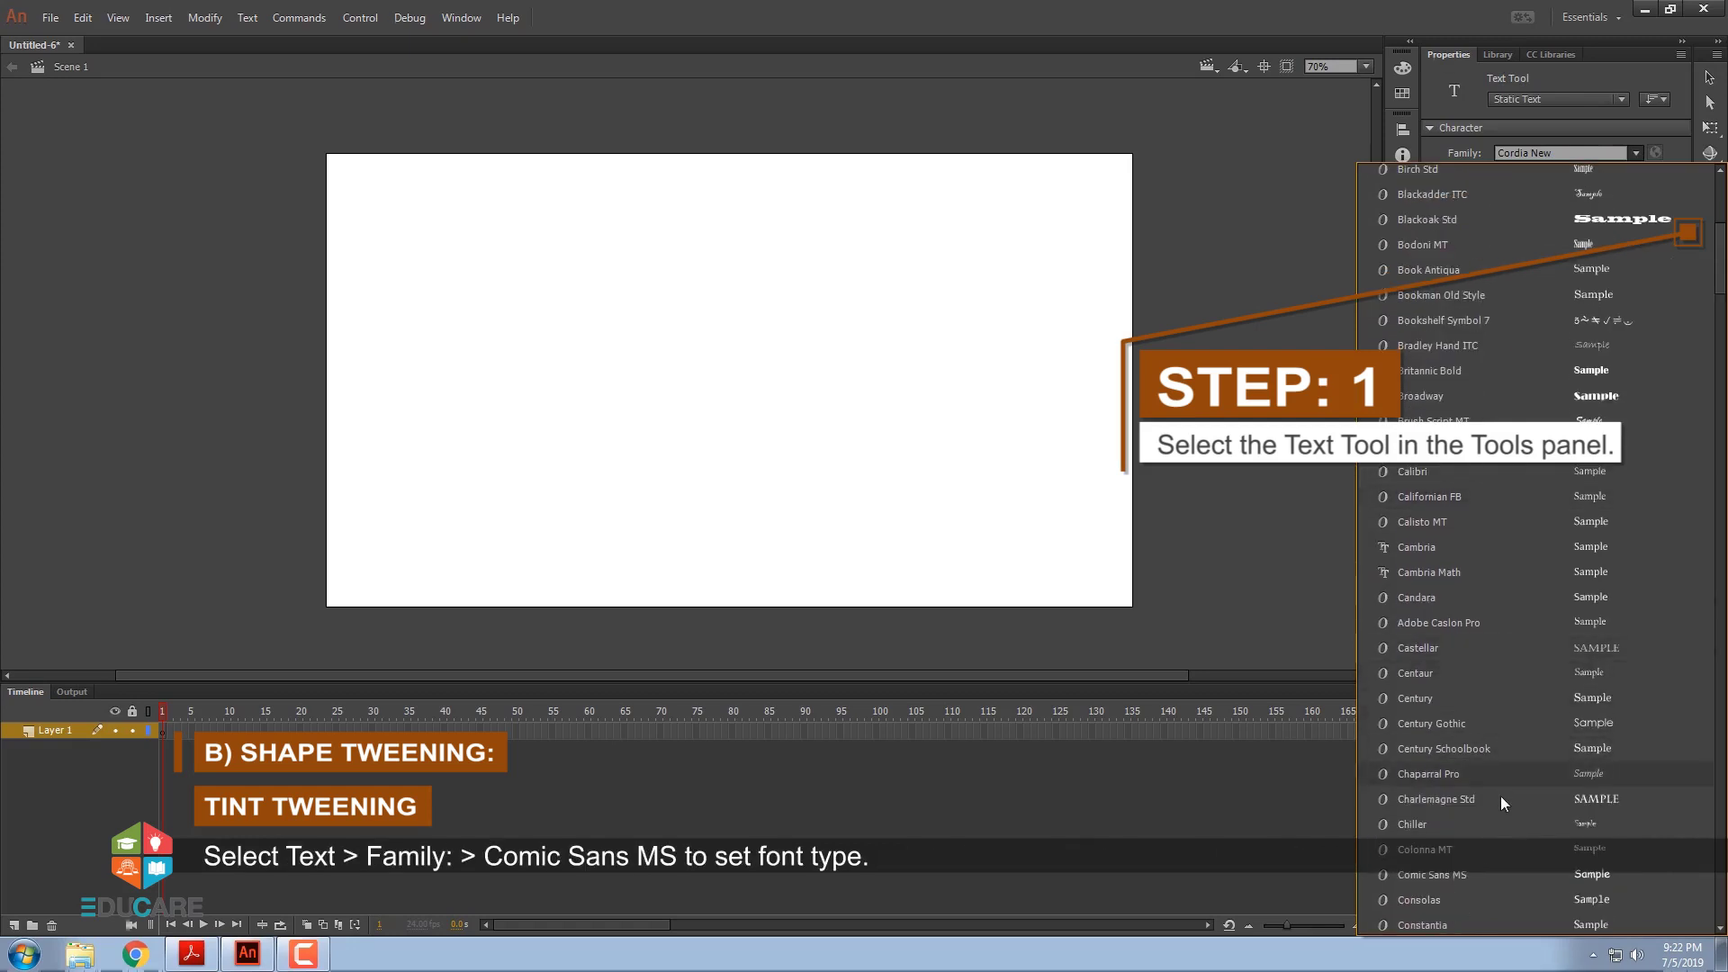
click(1490, 873)
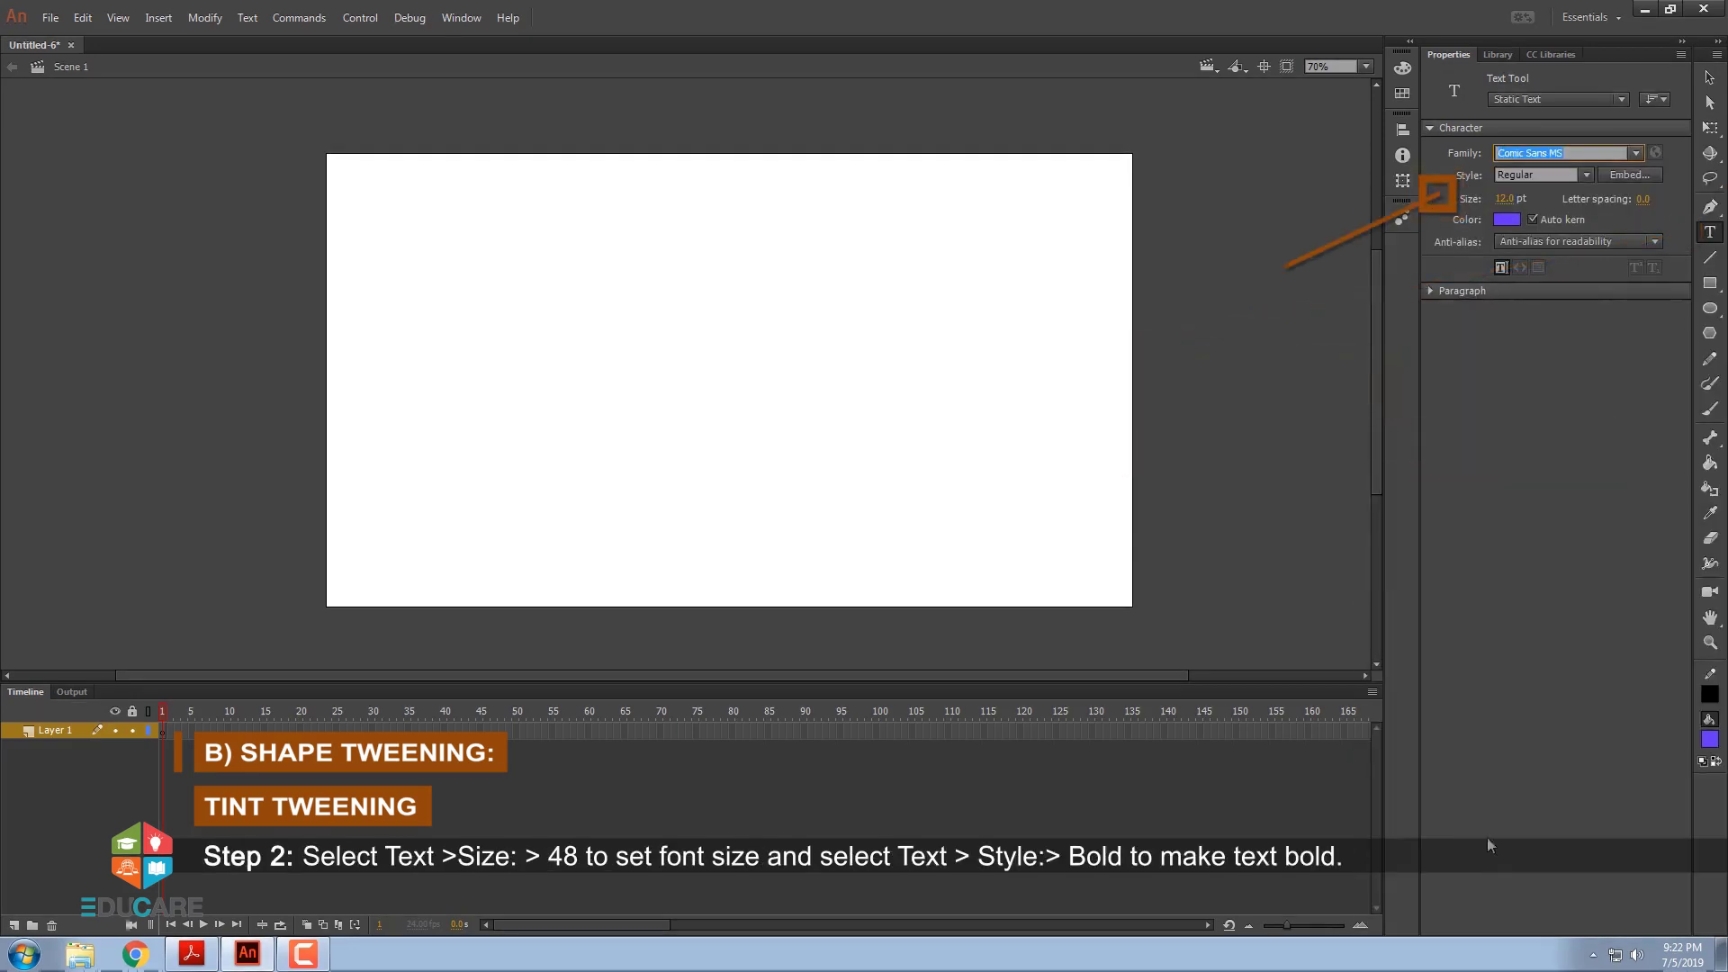
click(1502, 200)
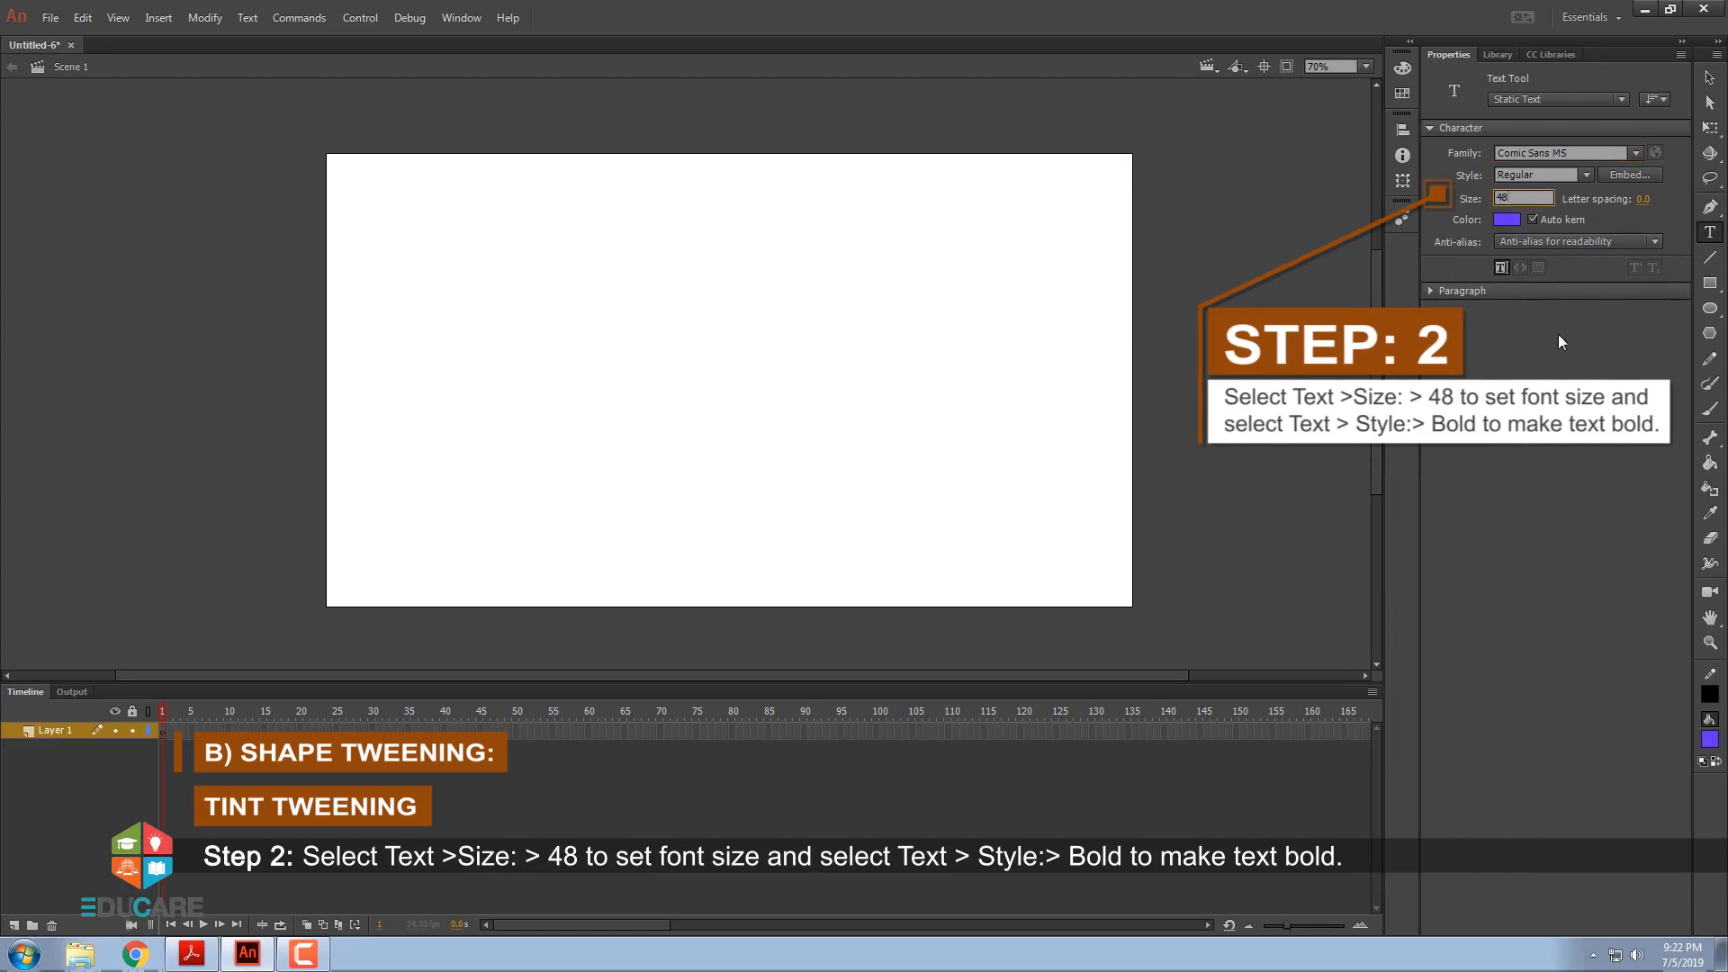
click(1585, 175)
click(1584, 223)
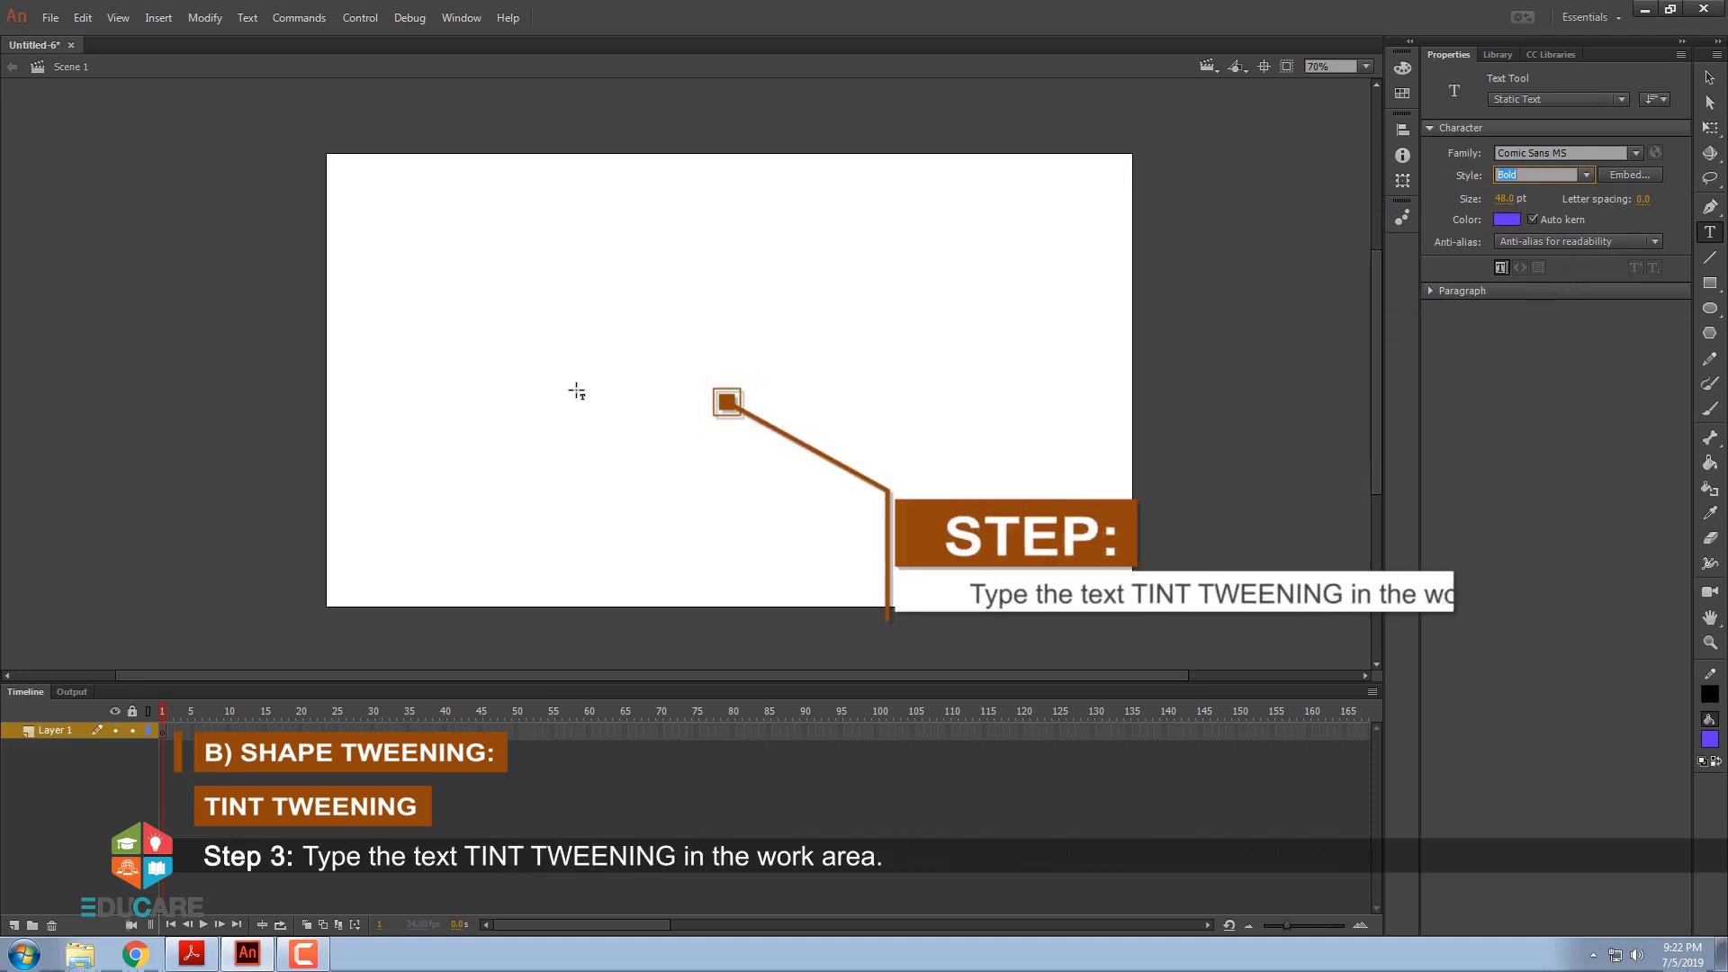
click(540, 380)
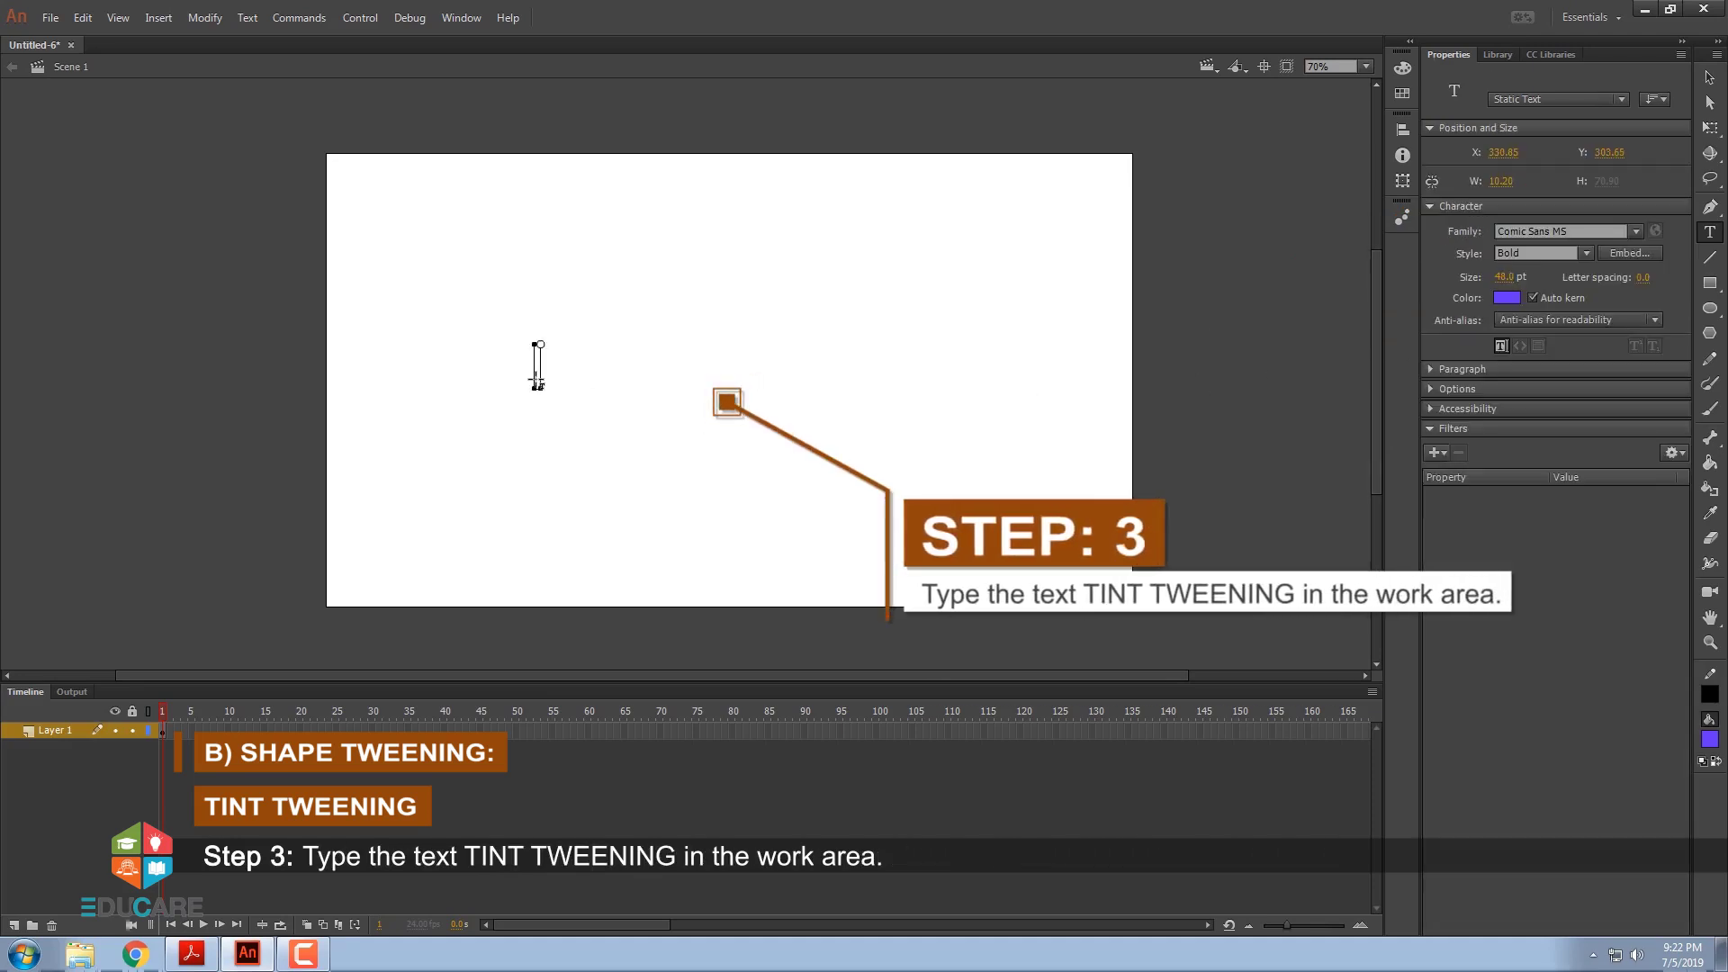
text(TINT TWEENING)
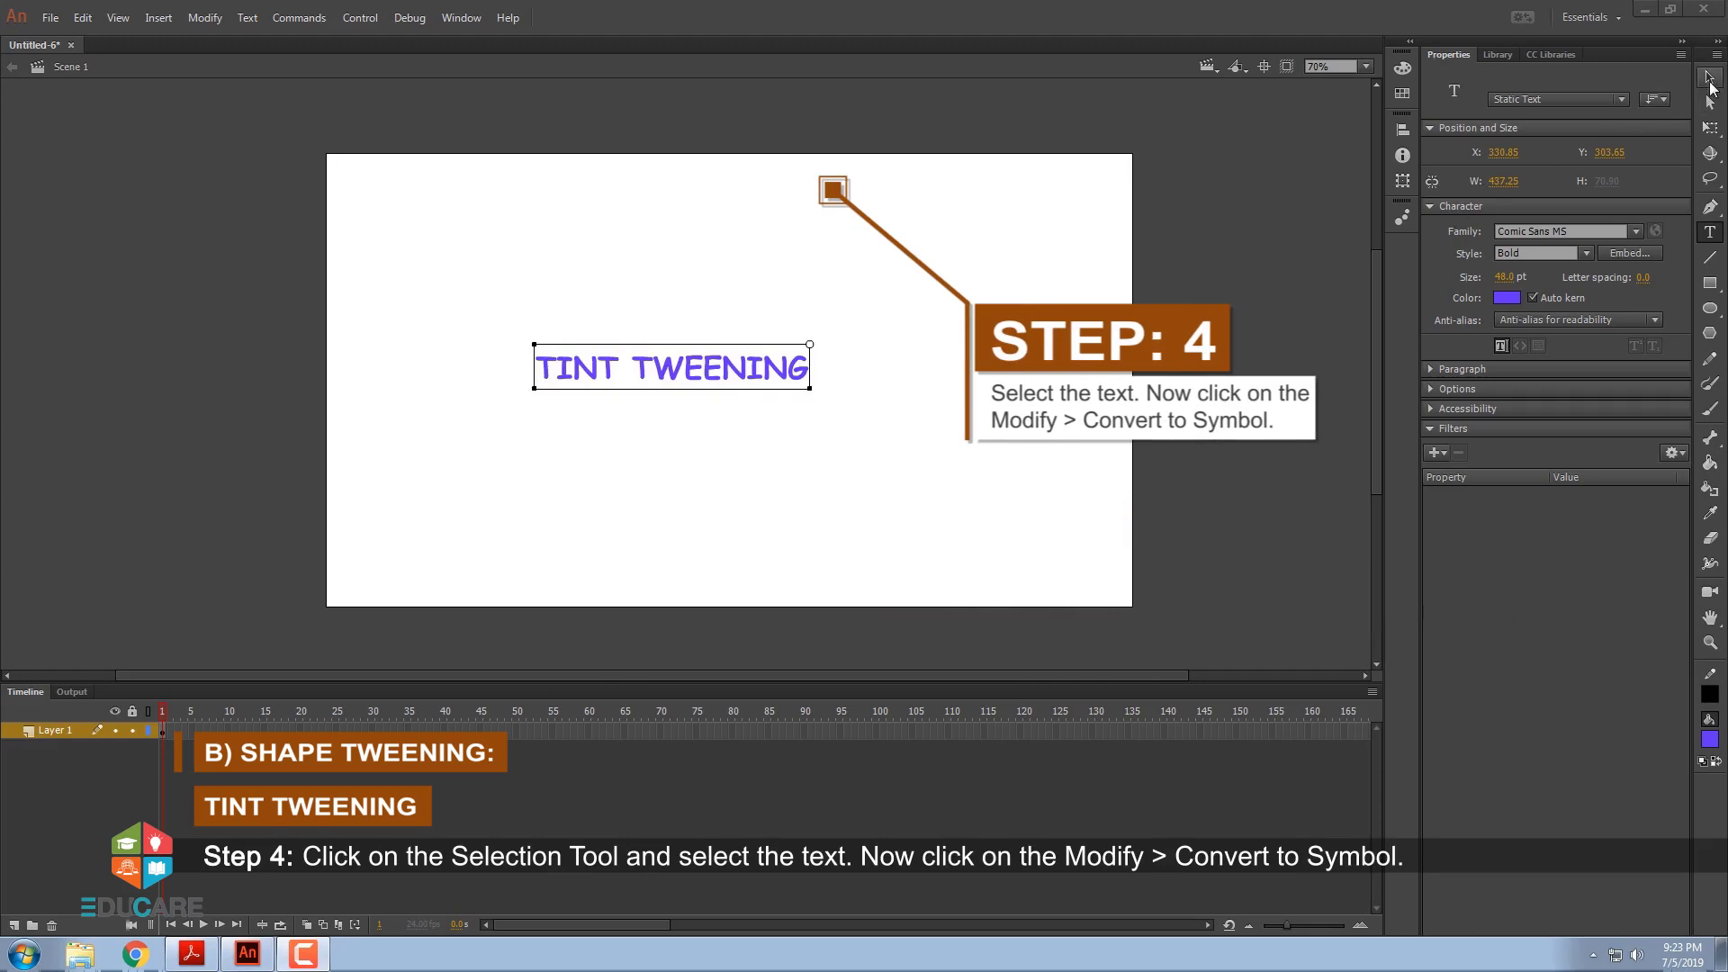
Convert the TINT TWEENING text to a Graphic symbol named TINT
click(1710, 81)
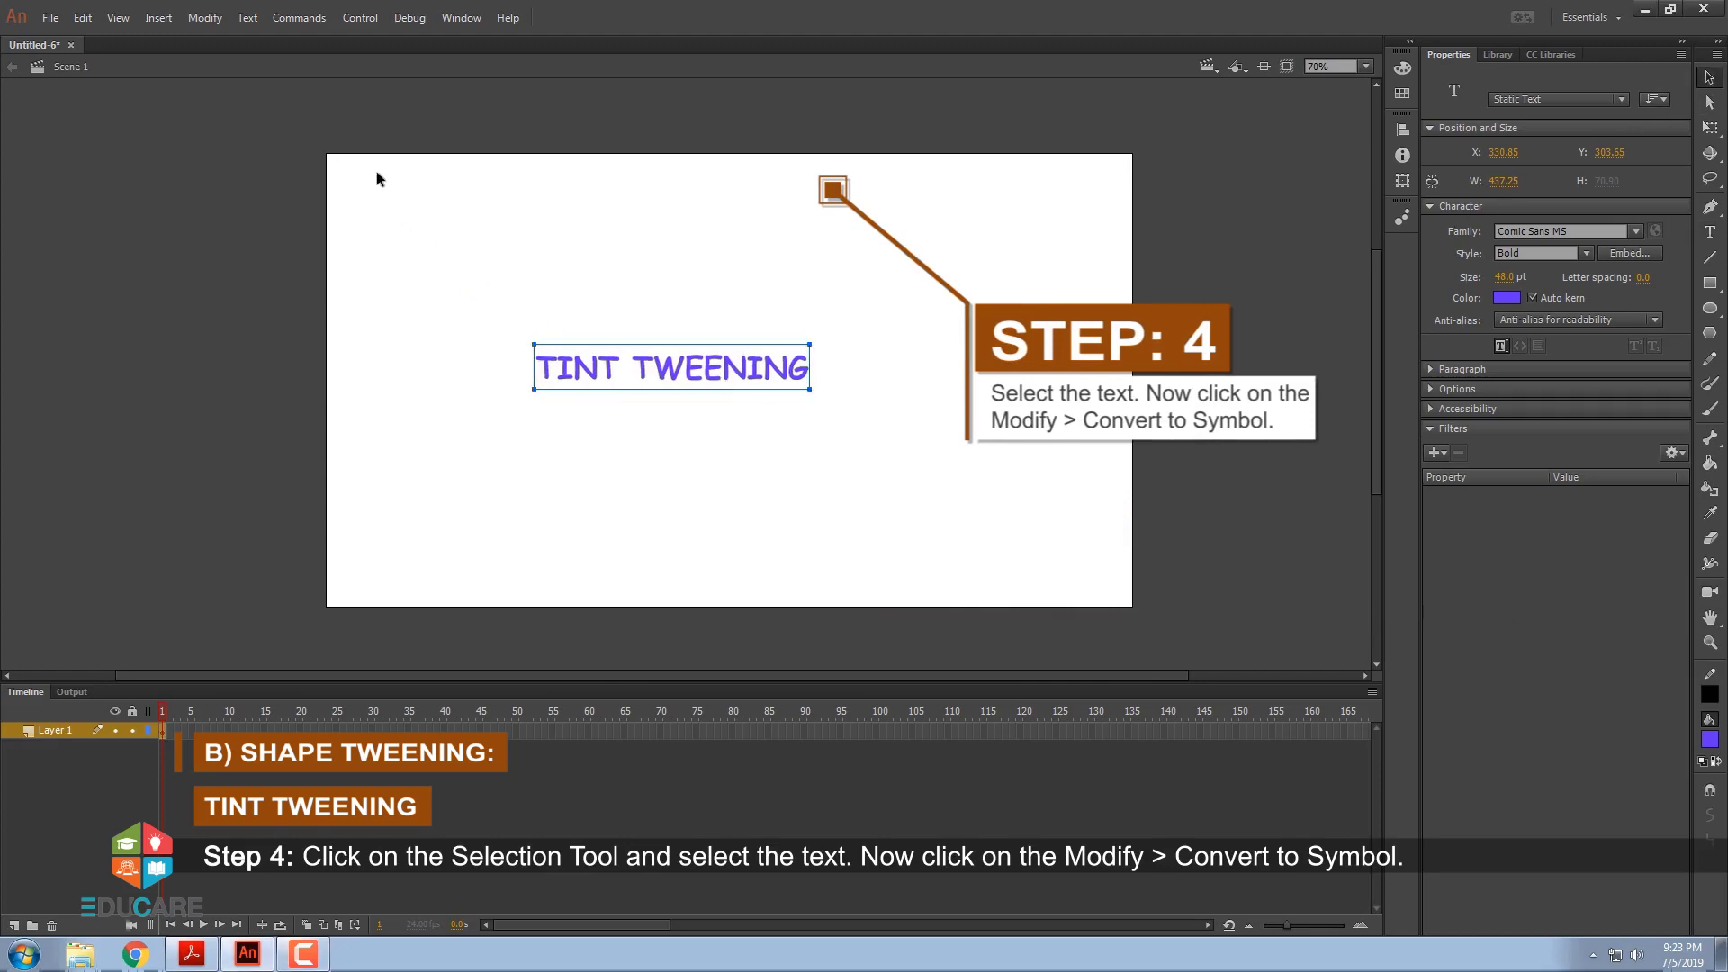
click(206, 19)
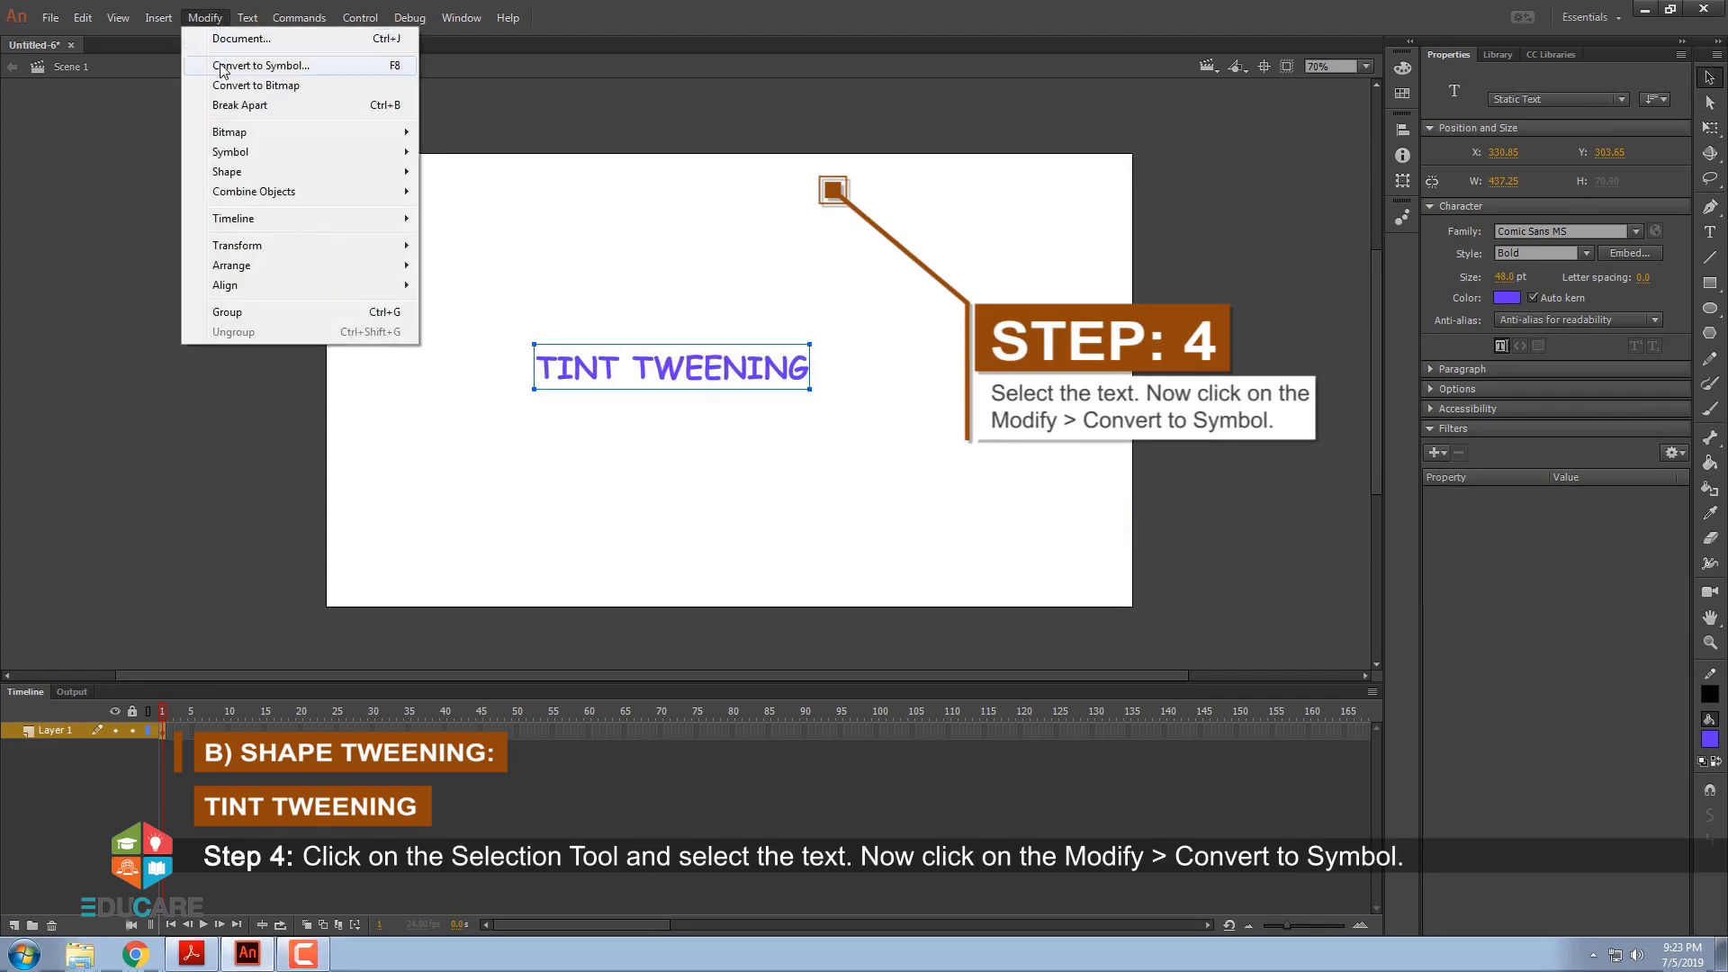
click(221, 66)
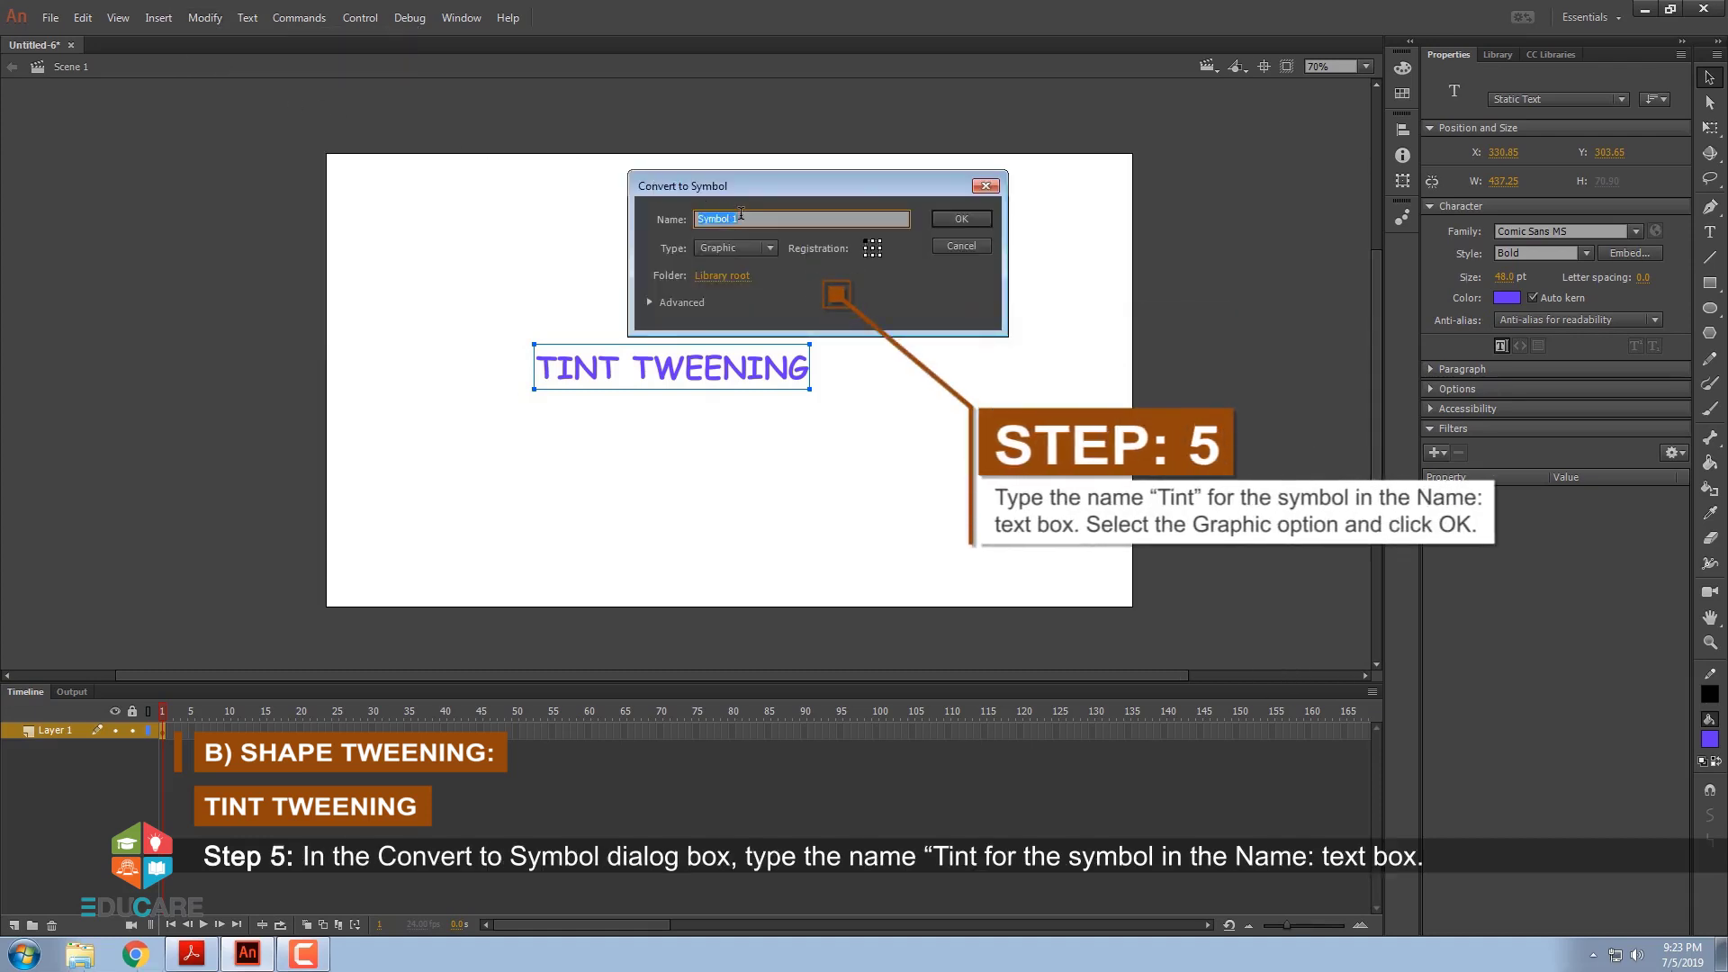
text(TINT)
click(736, 247)
click(736, 247)
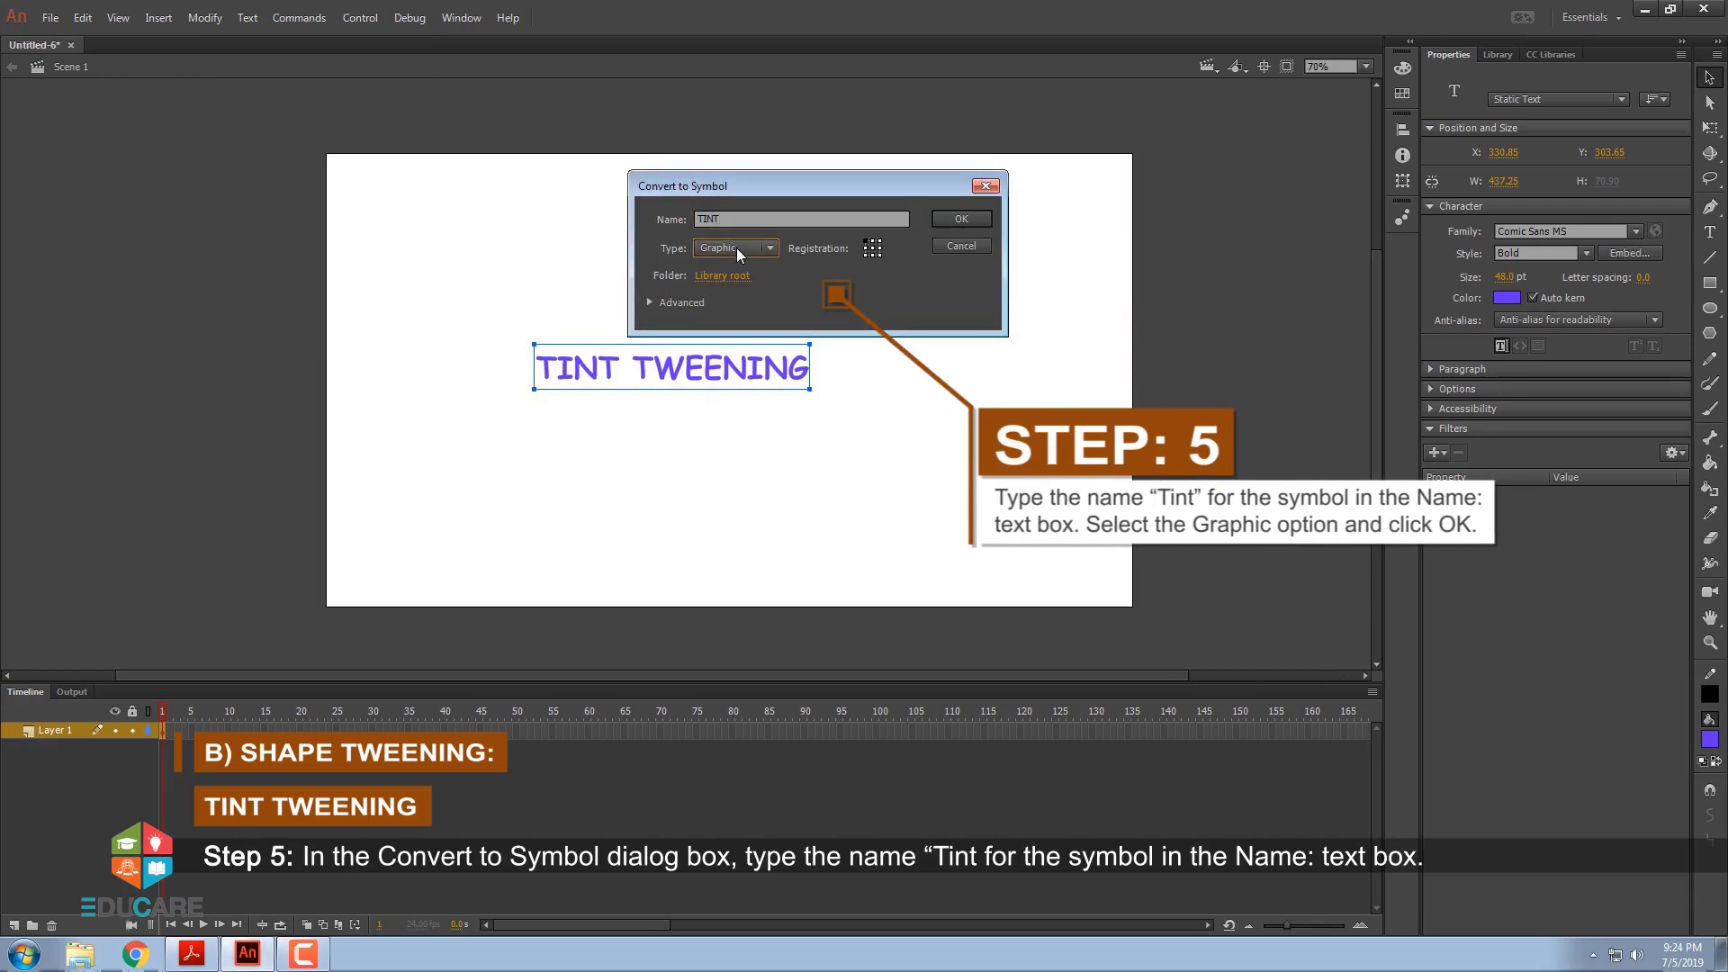
click(957, 220)
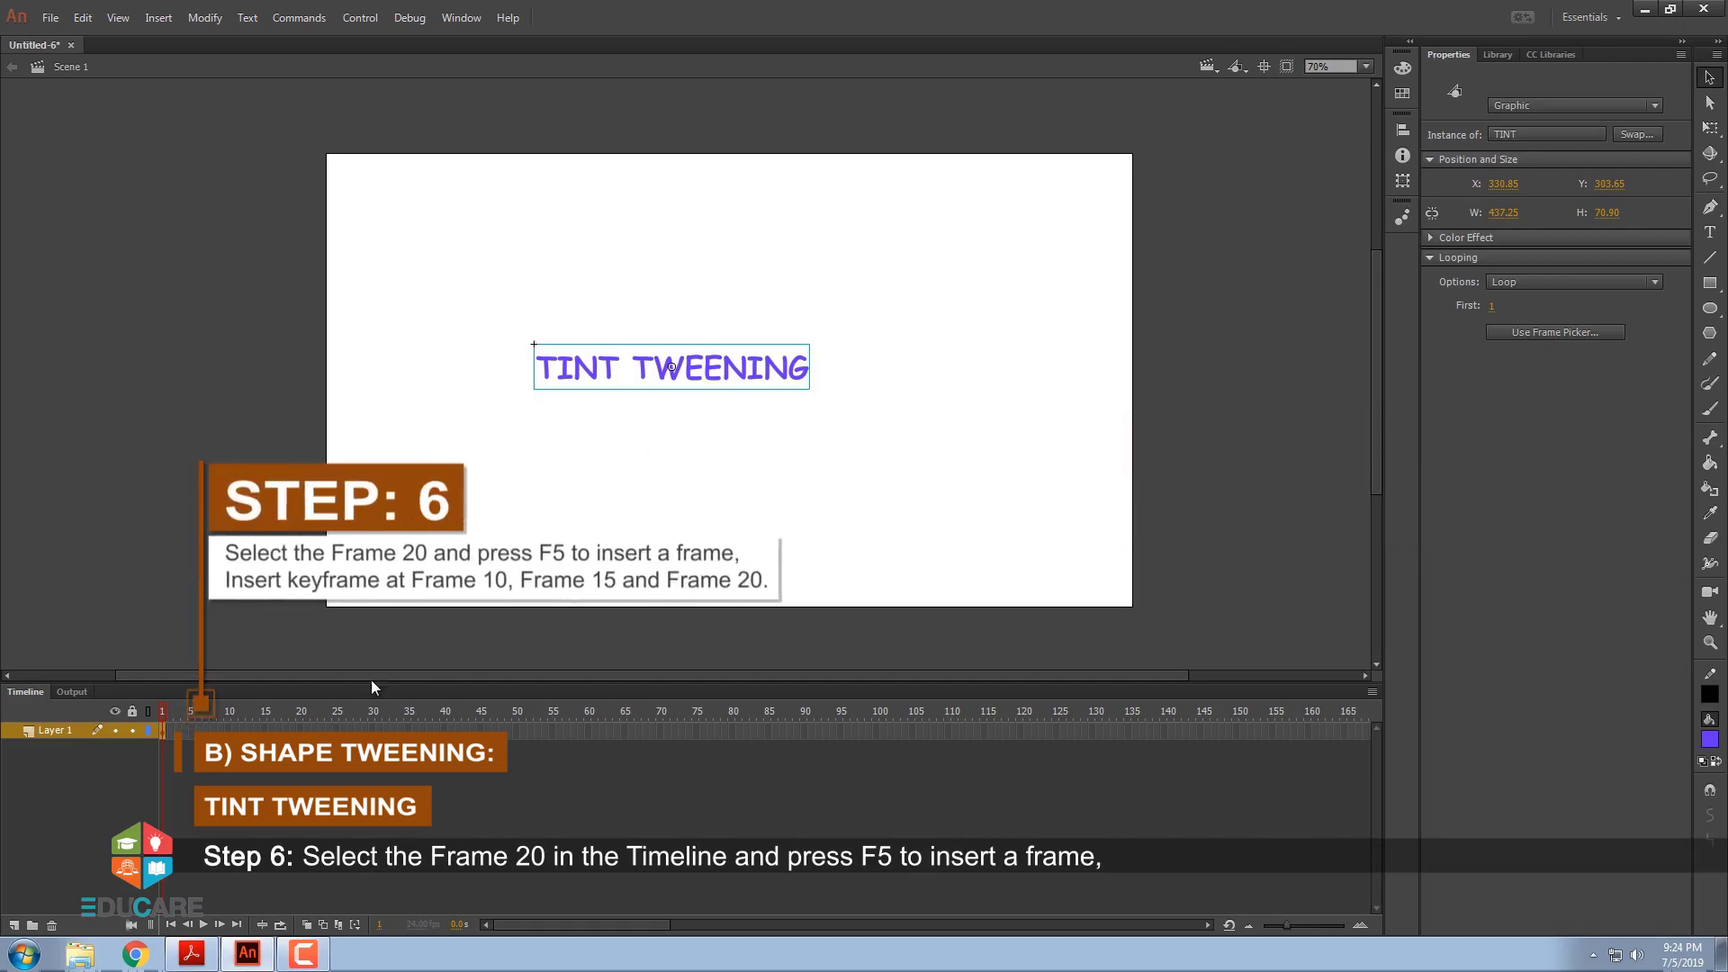
Extend Layer 1 to frame 20 and insert keyframes at frames 20, 15, 10 and 5
click(300, 730)
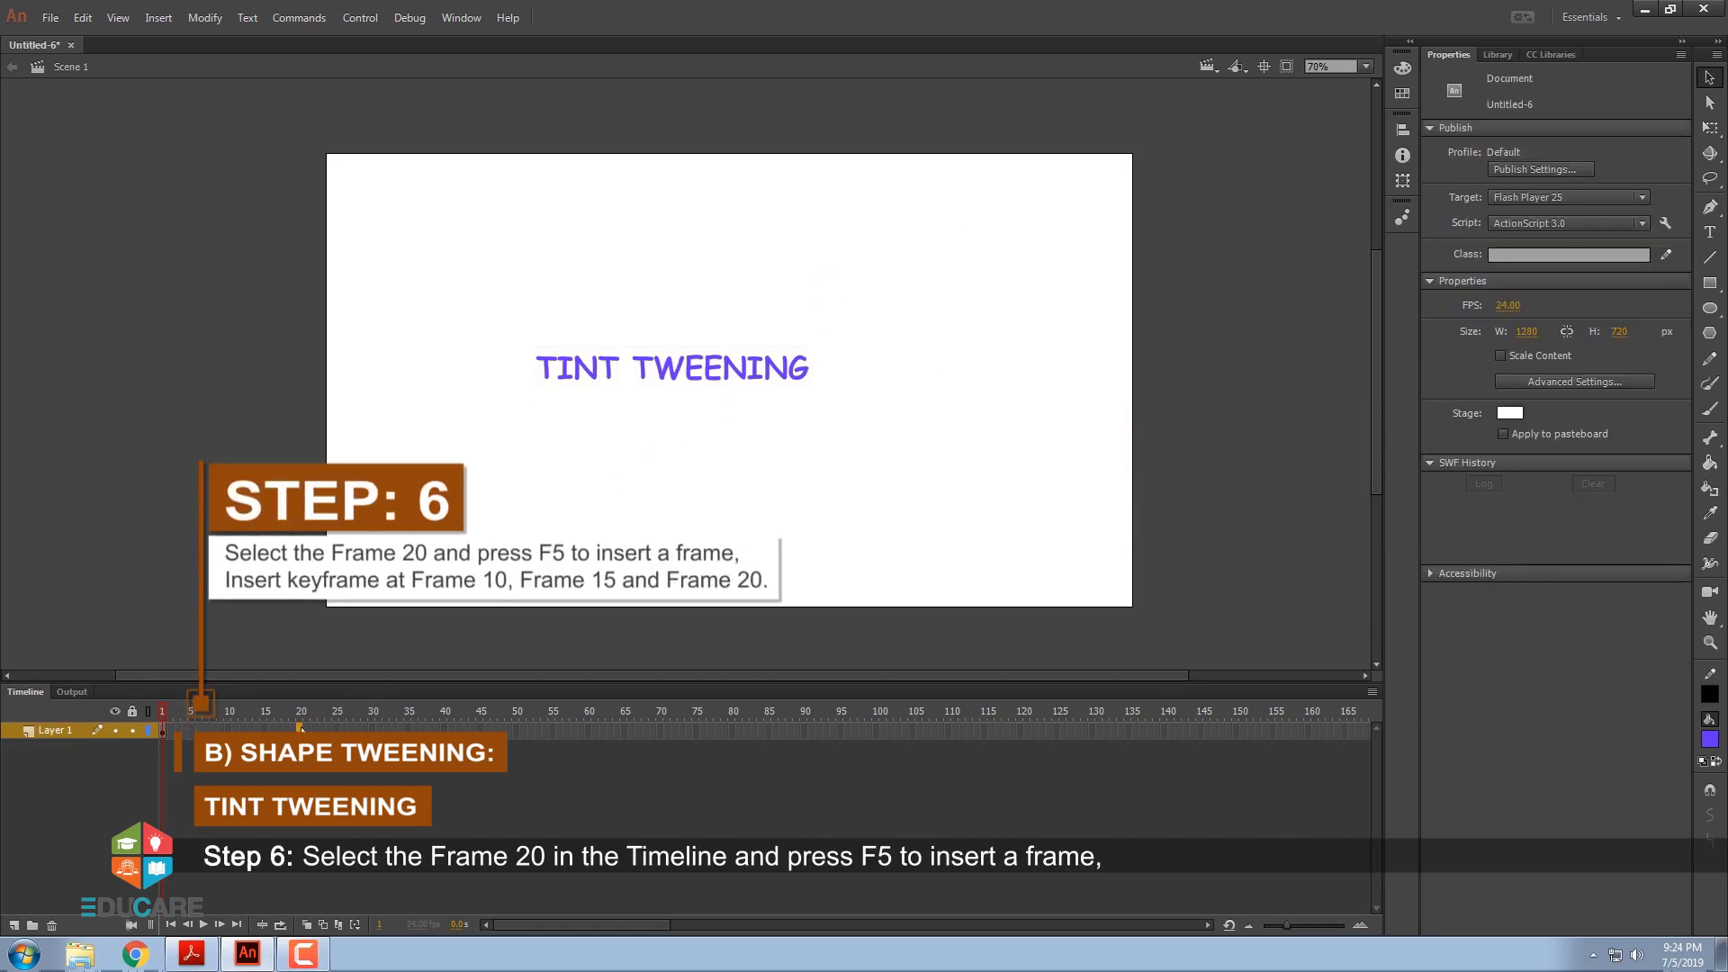
click(301, 729)
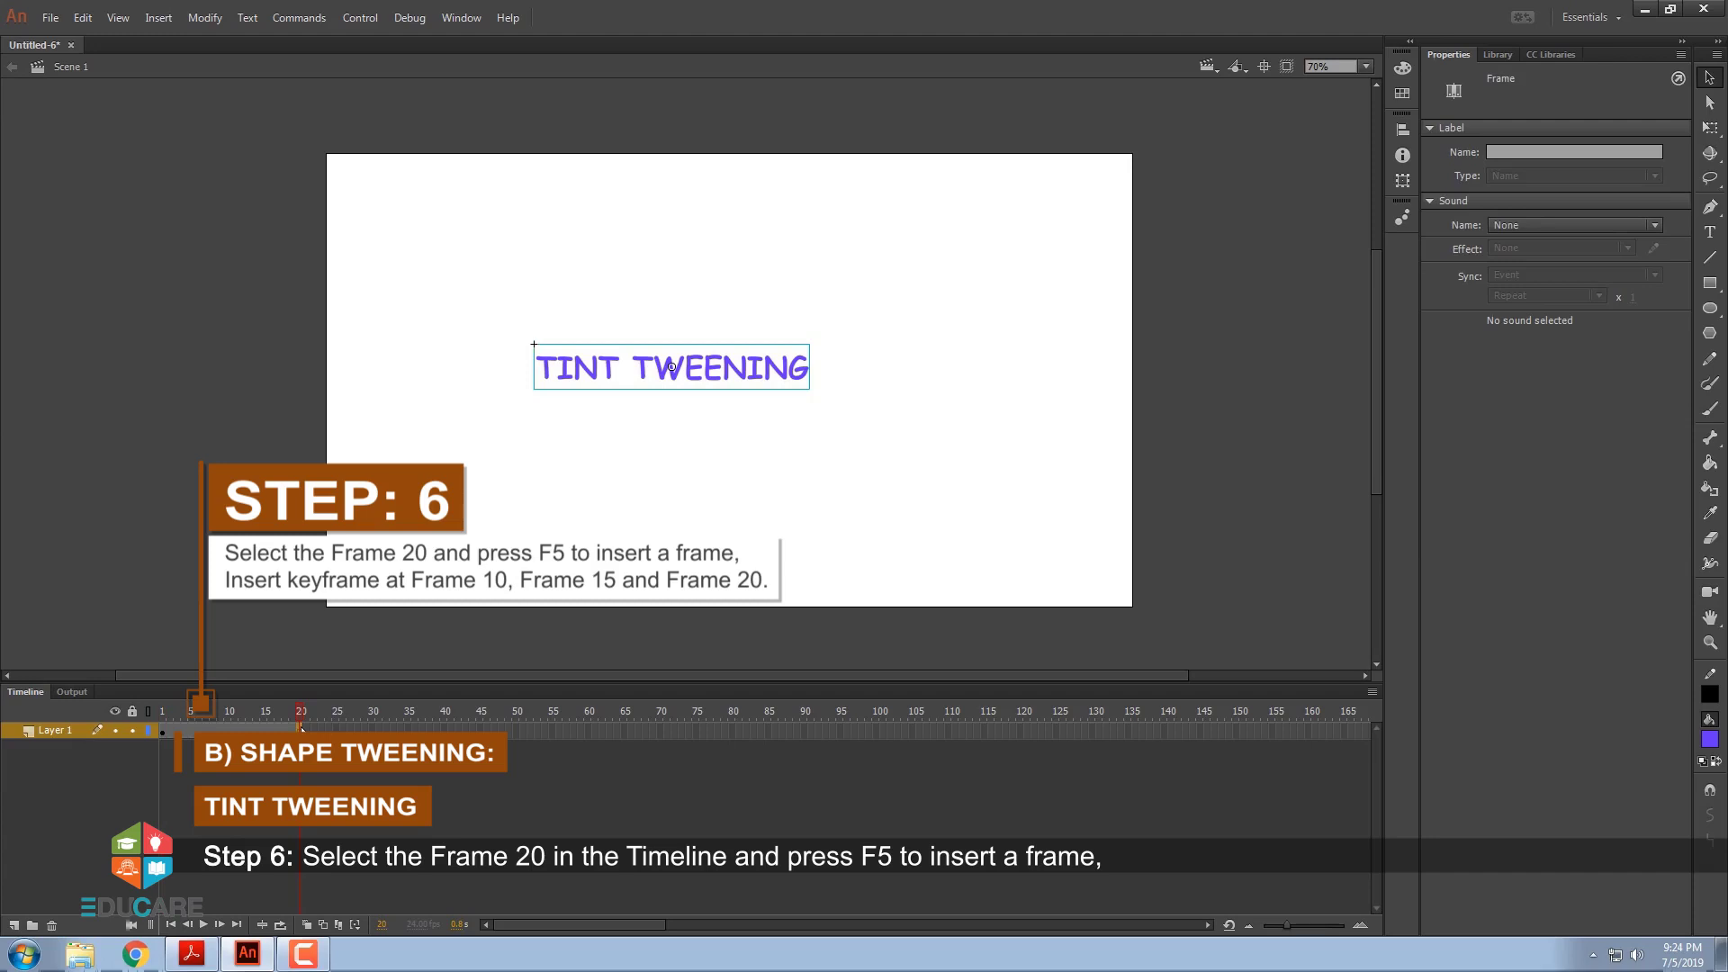
key(F5)
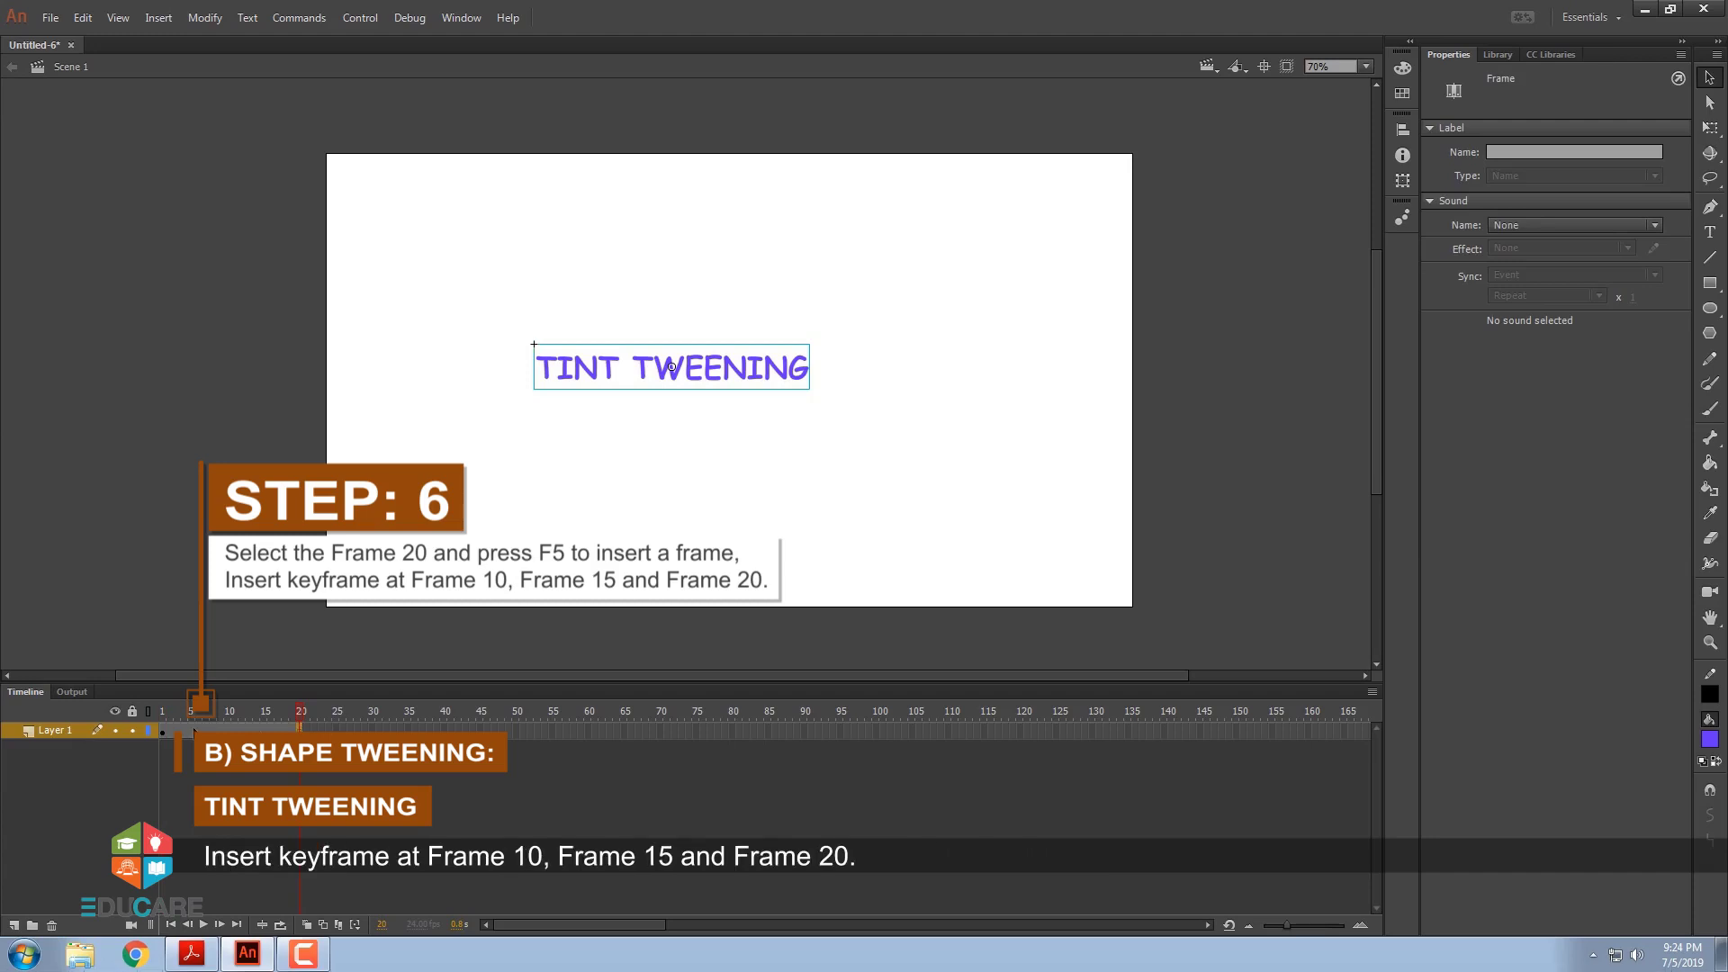
click(266, 730)
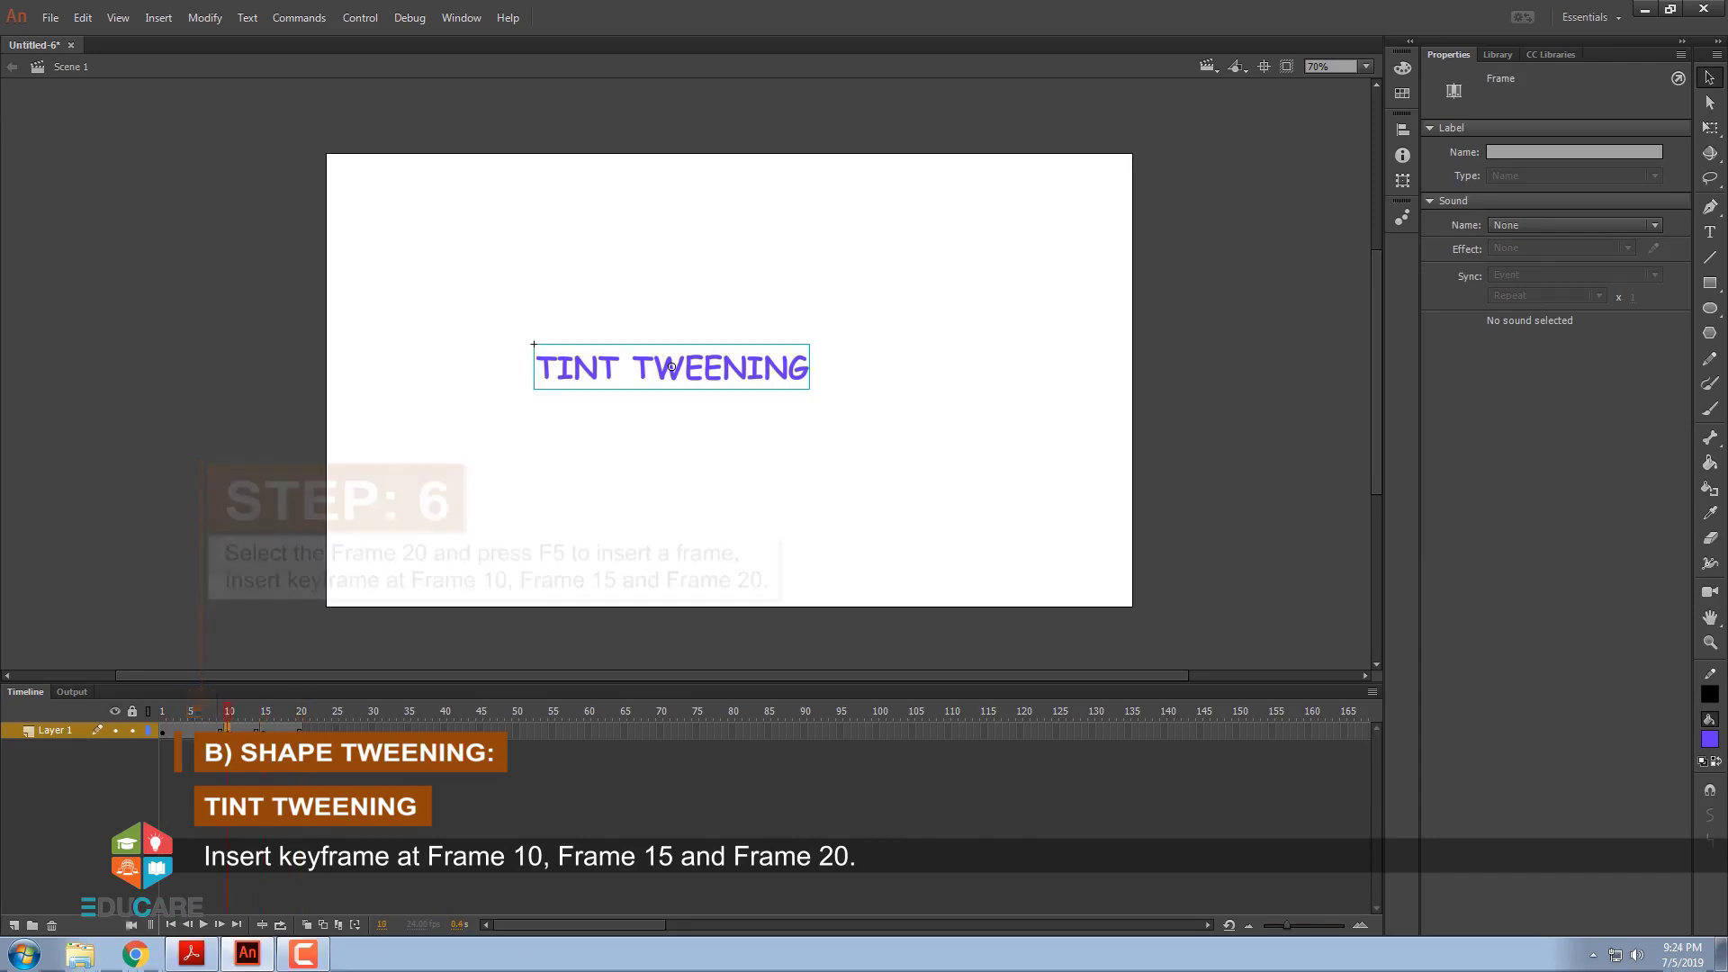
click(191, 731)
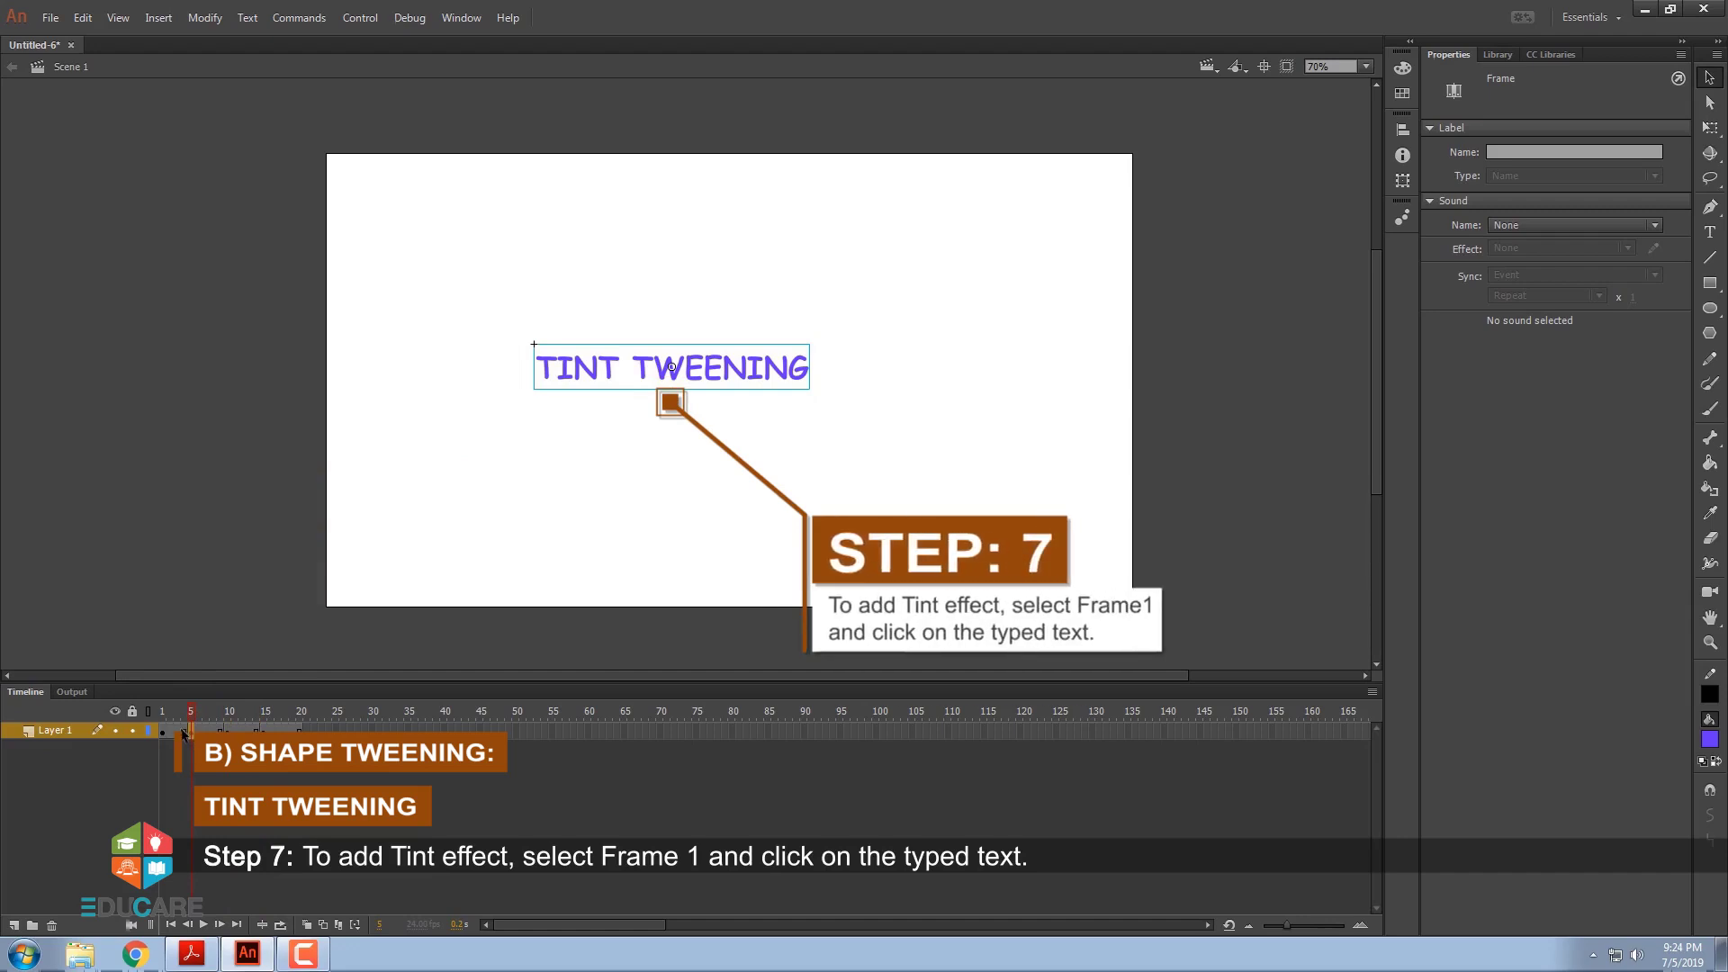
Apply a Tint color effect to the text symbol at frame 1 with Red 0, Green 0 and Blue 255
click(162, 734)
click(692, 376)
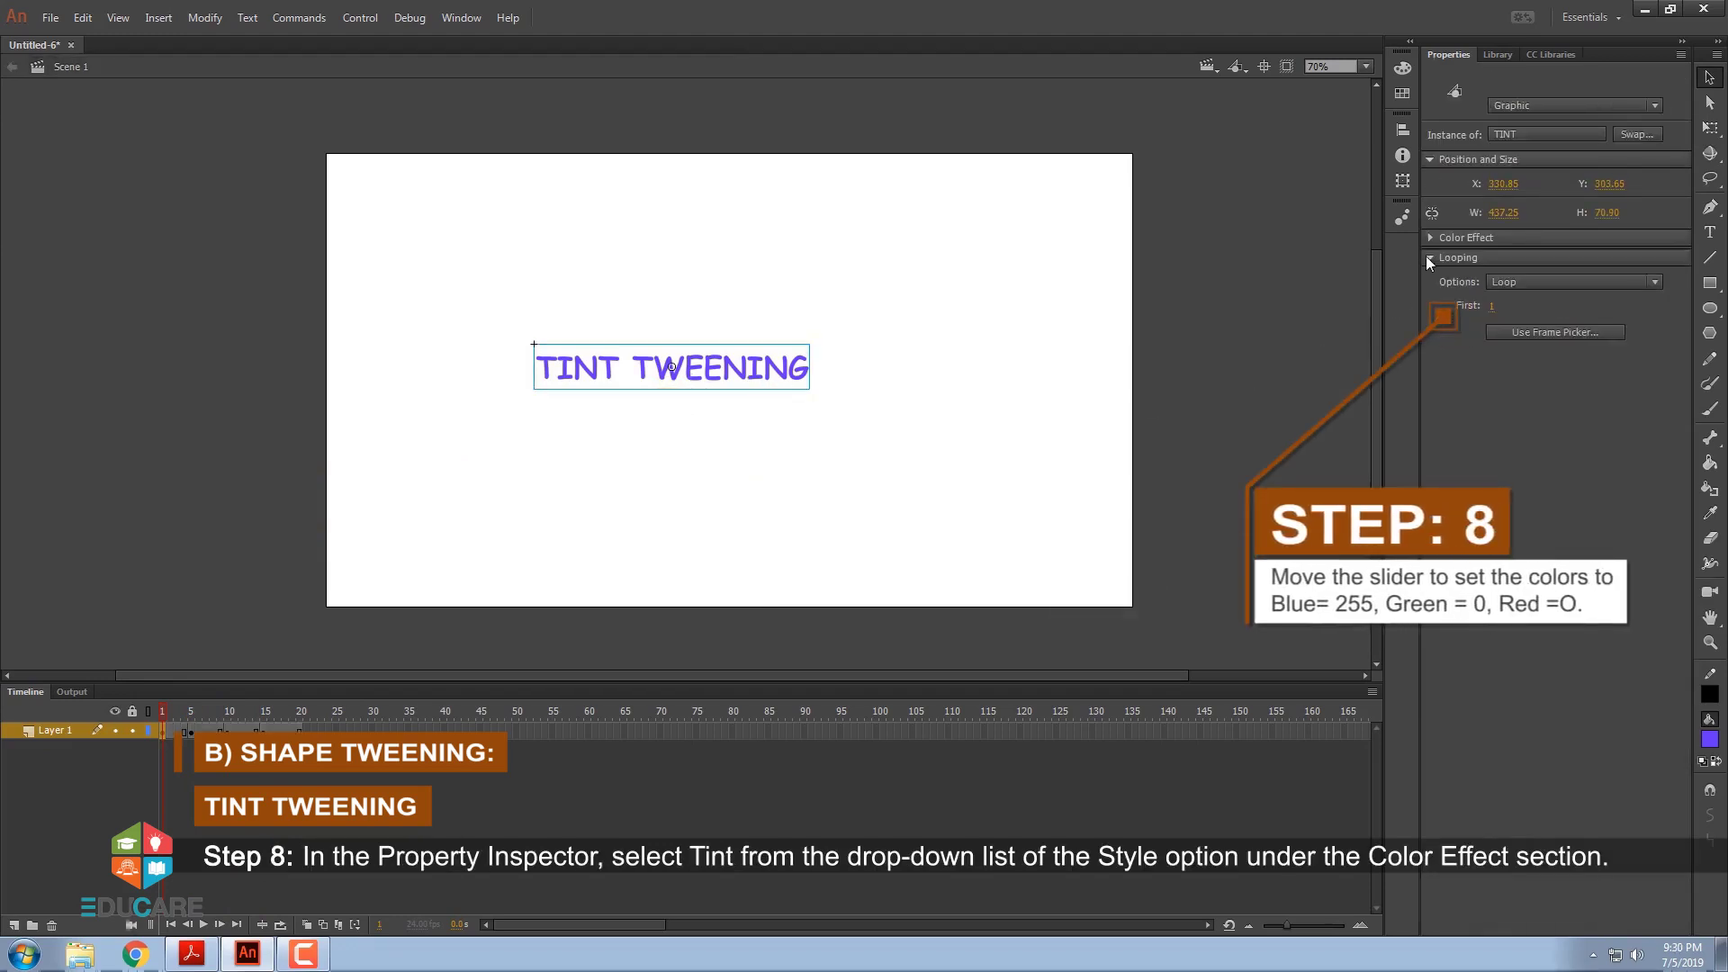
click(1431, 237)
click(1516, 262)
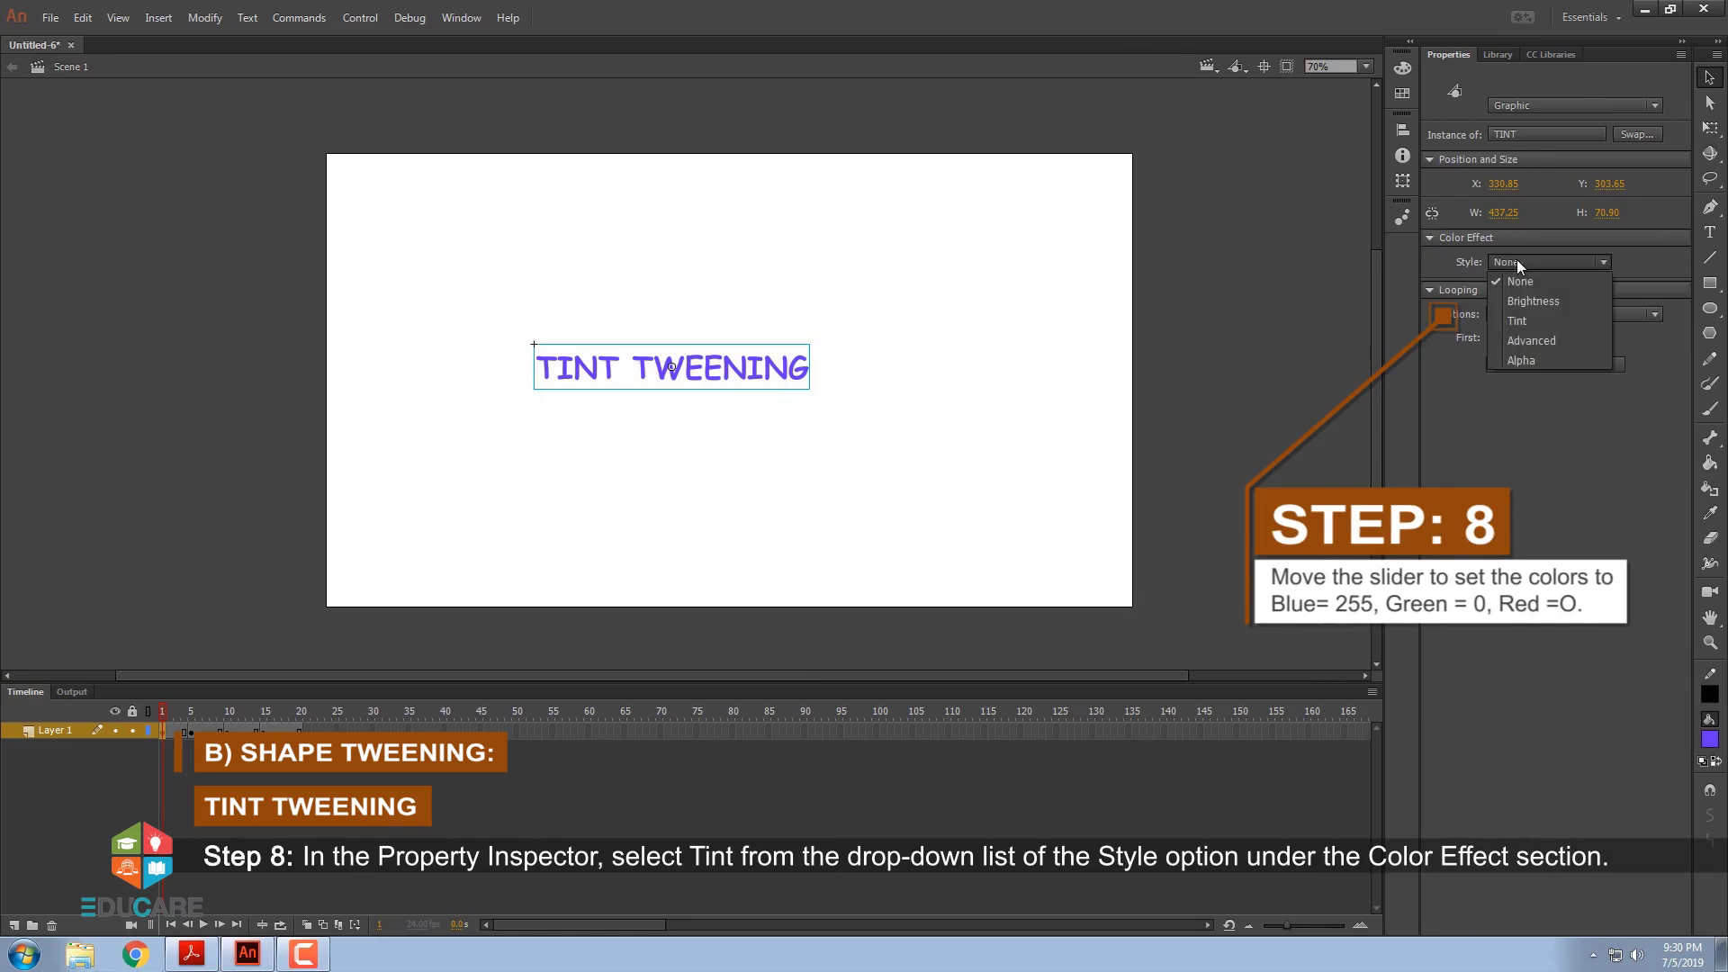
click(1518, 319)
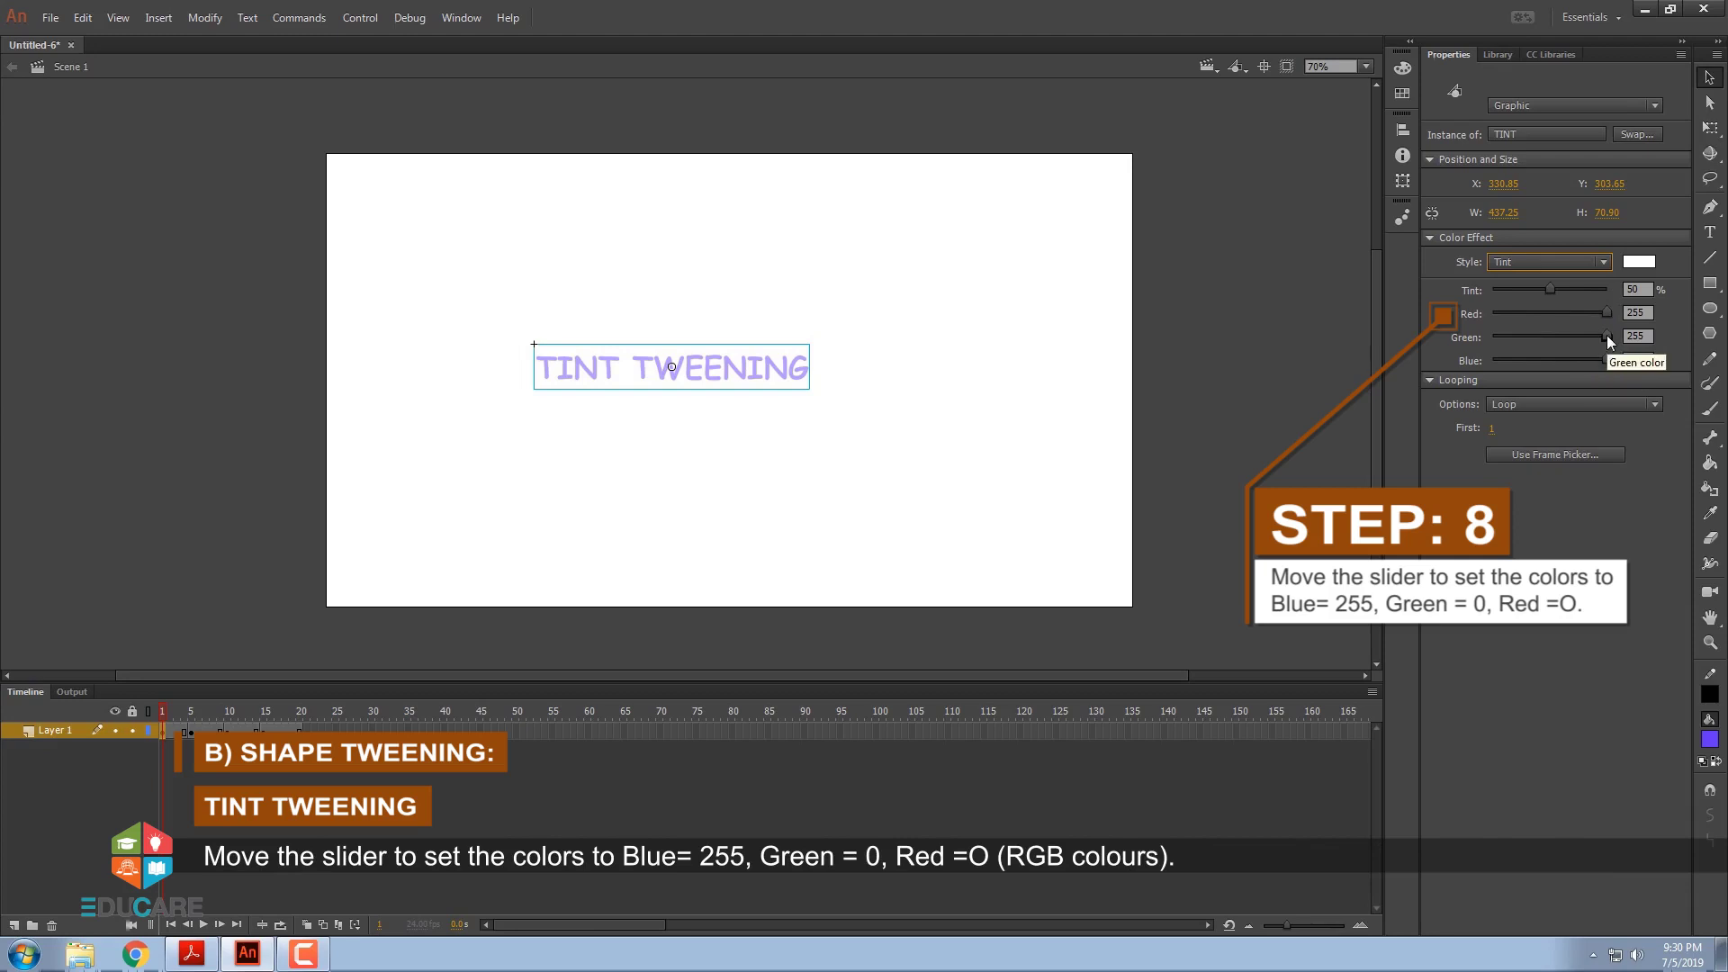
drag(1607, 335, 1488, 342)
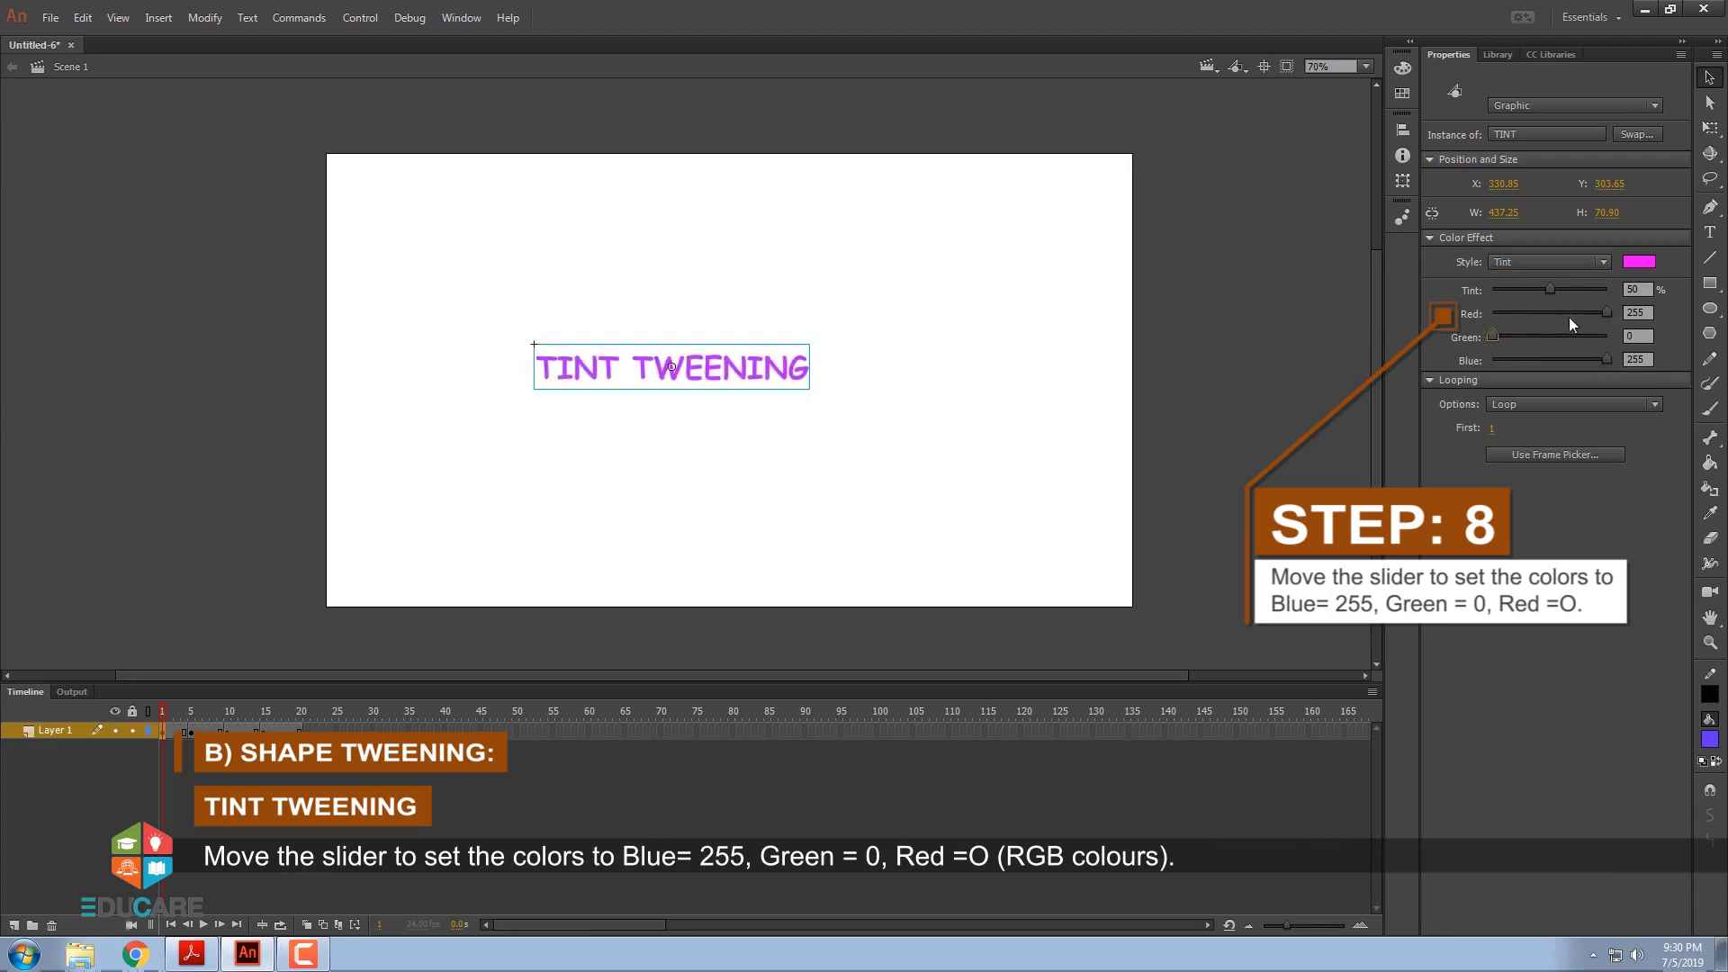
drag(1608, 312, 1483, 315)
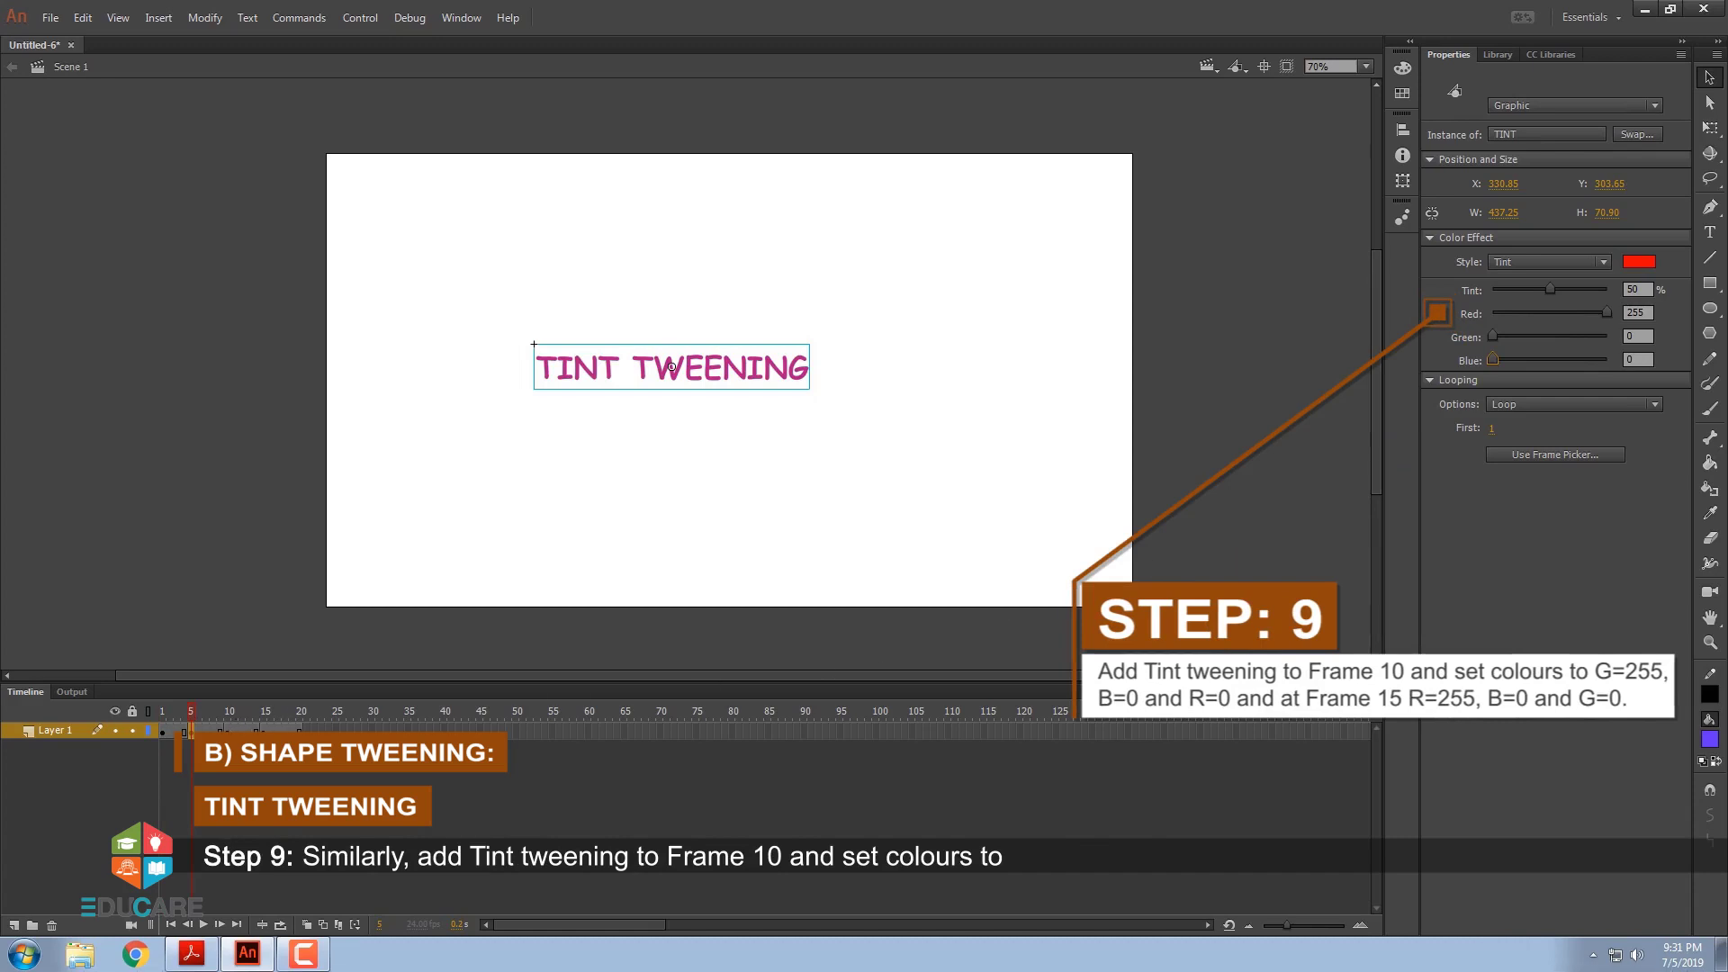
Apply a Tint color effect to the text symbol at frame 10 with Red 255, Green 132 and Blue 0
click(228, 730)
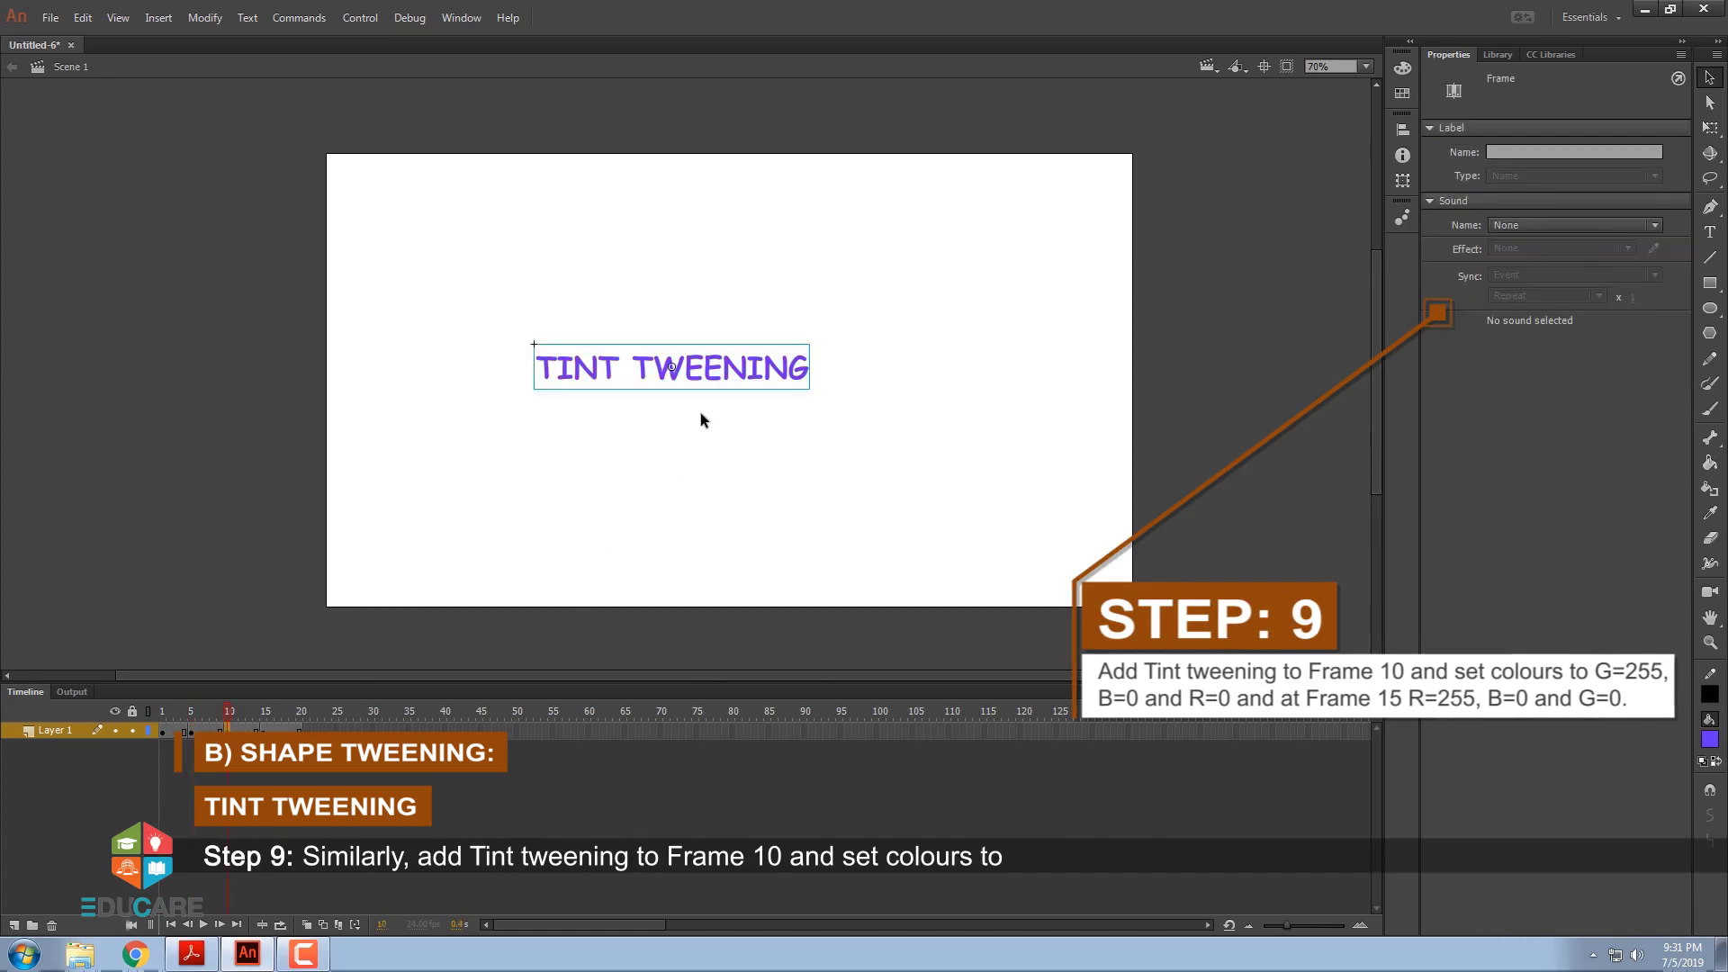
click(711, 385)
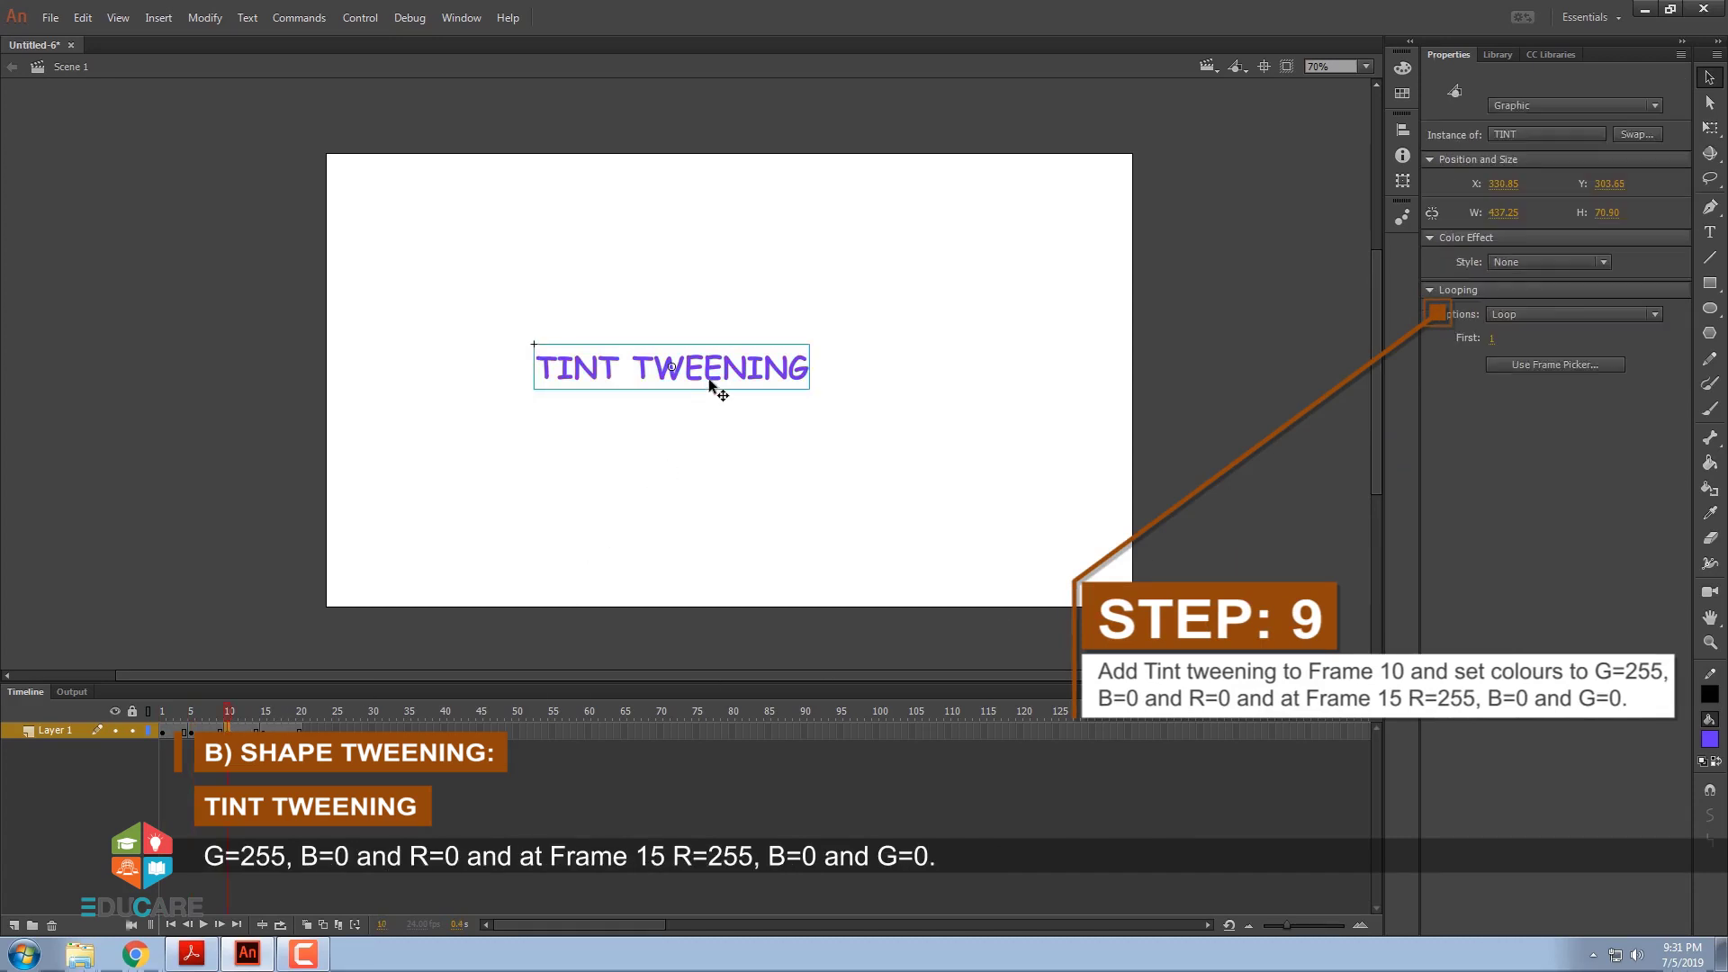
click(1542, 263)
click(1531, 335)
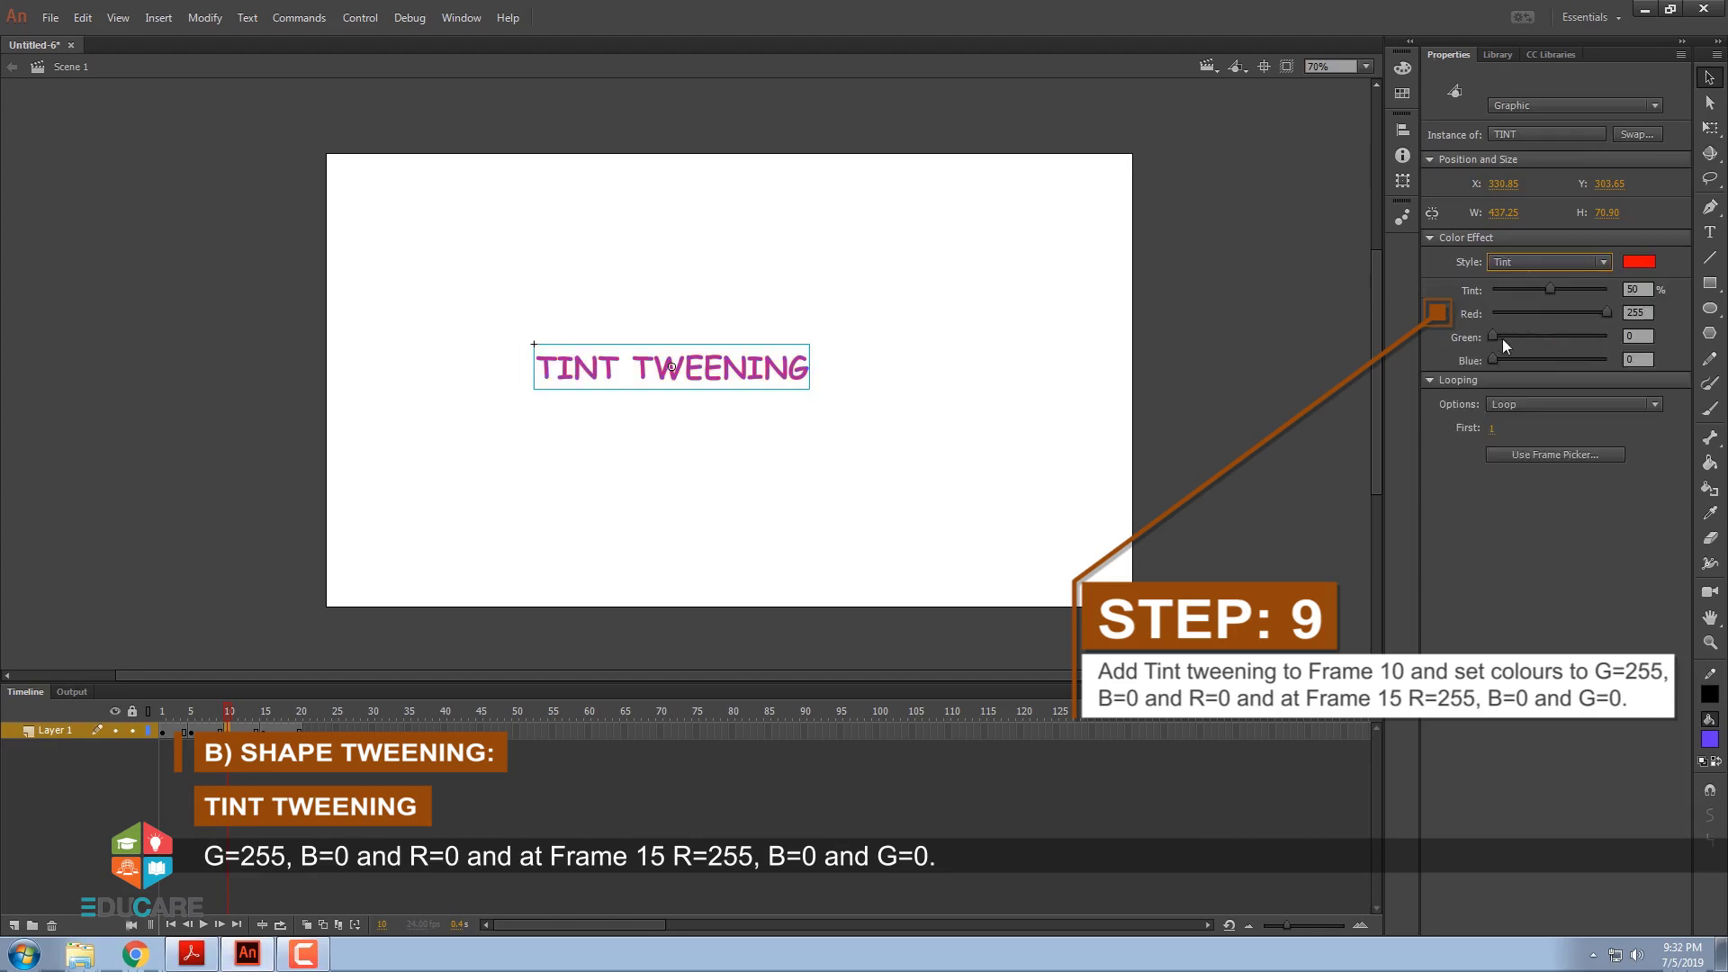
drag(1492, 337, 1552, 337)
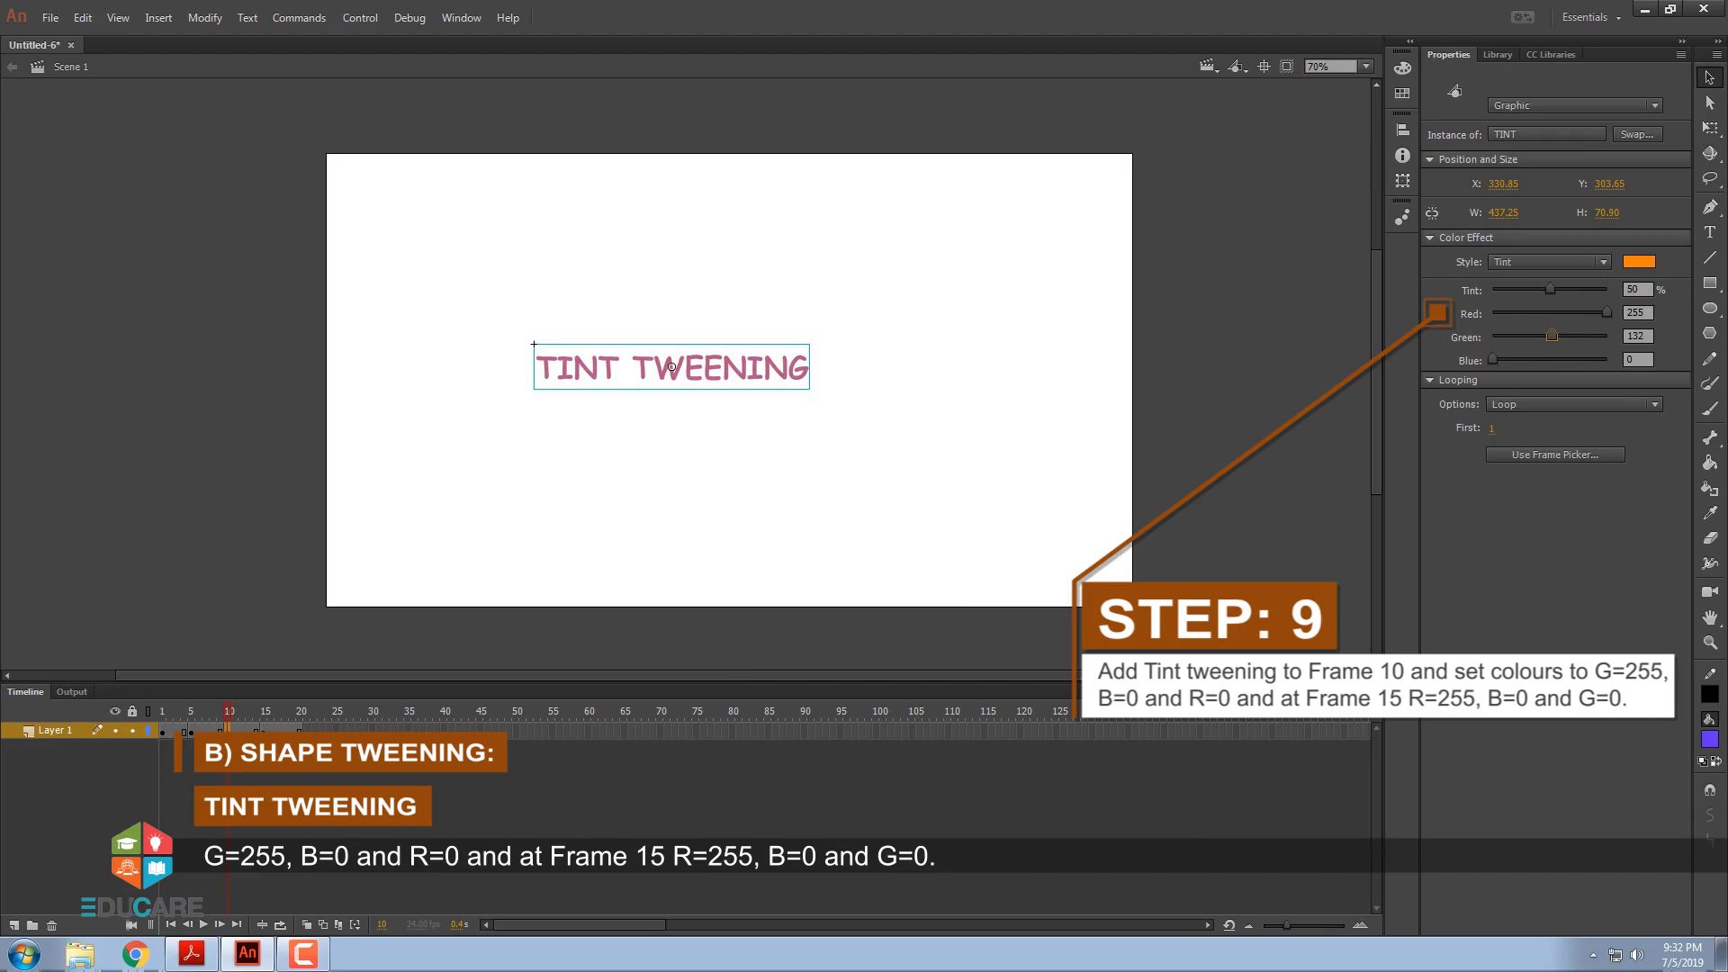
Apply a Tint color effect to the text symbol at frame 15 with Red 0, Green 255 and Blue 0
click(264, 730)
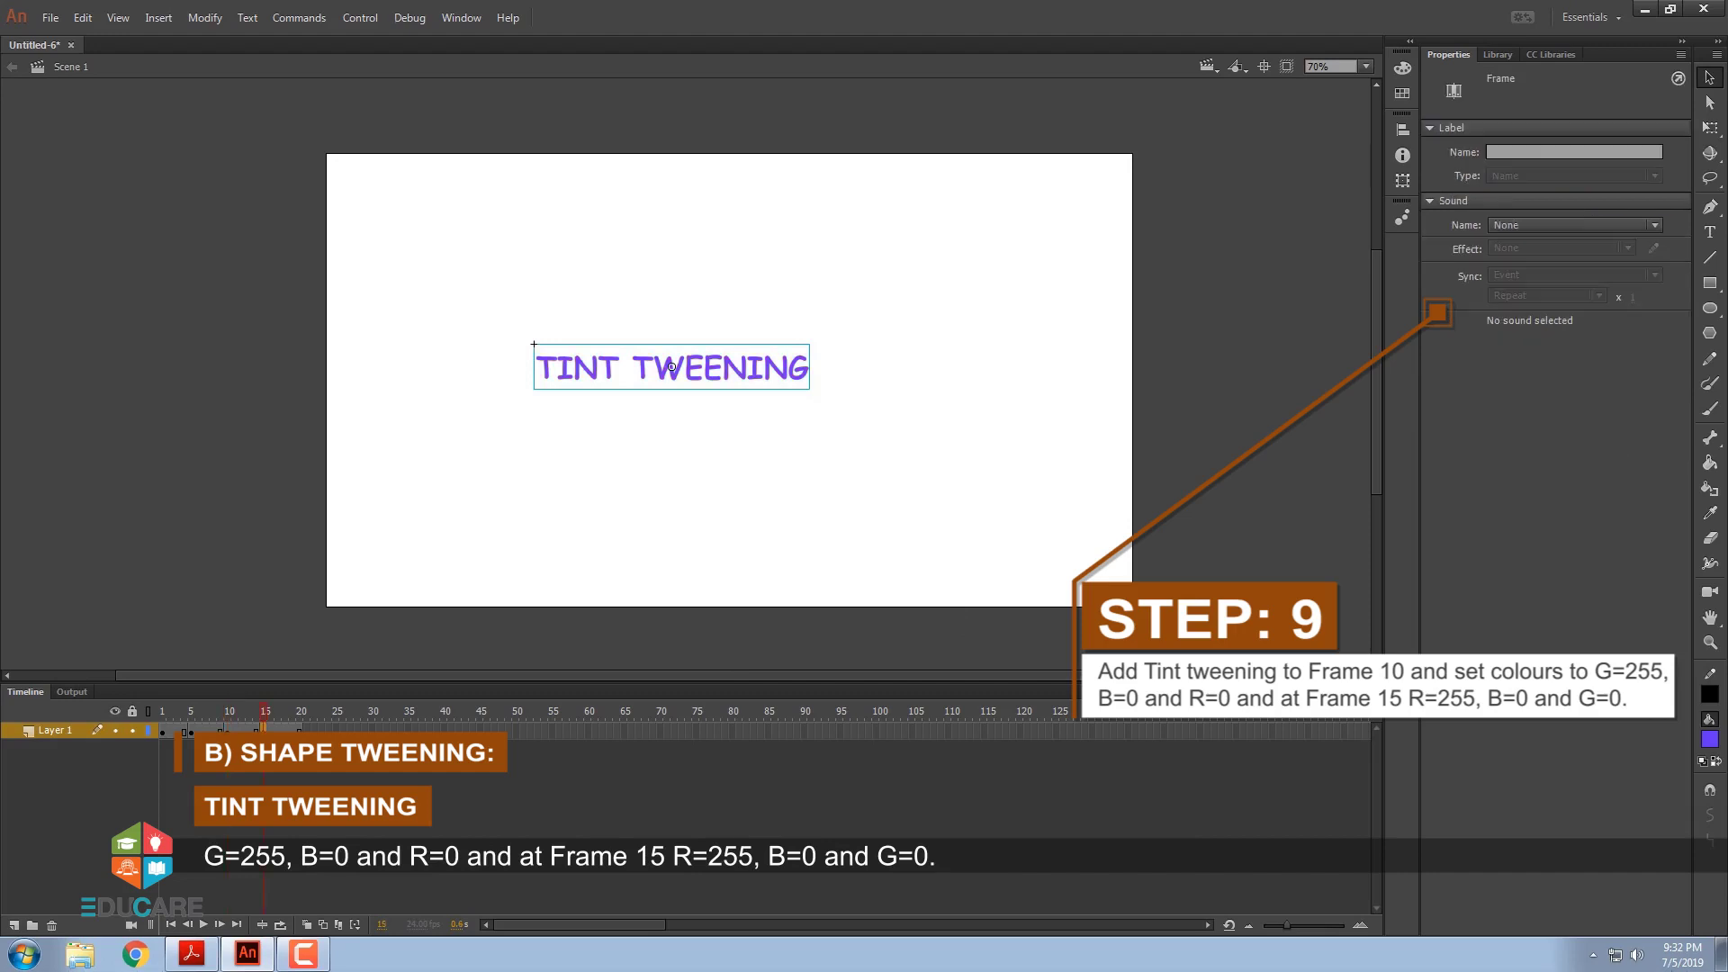
click(788, 376)
click(1508, 262)
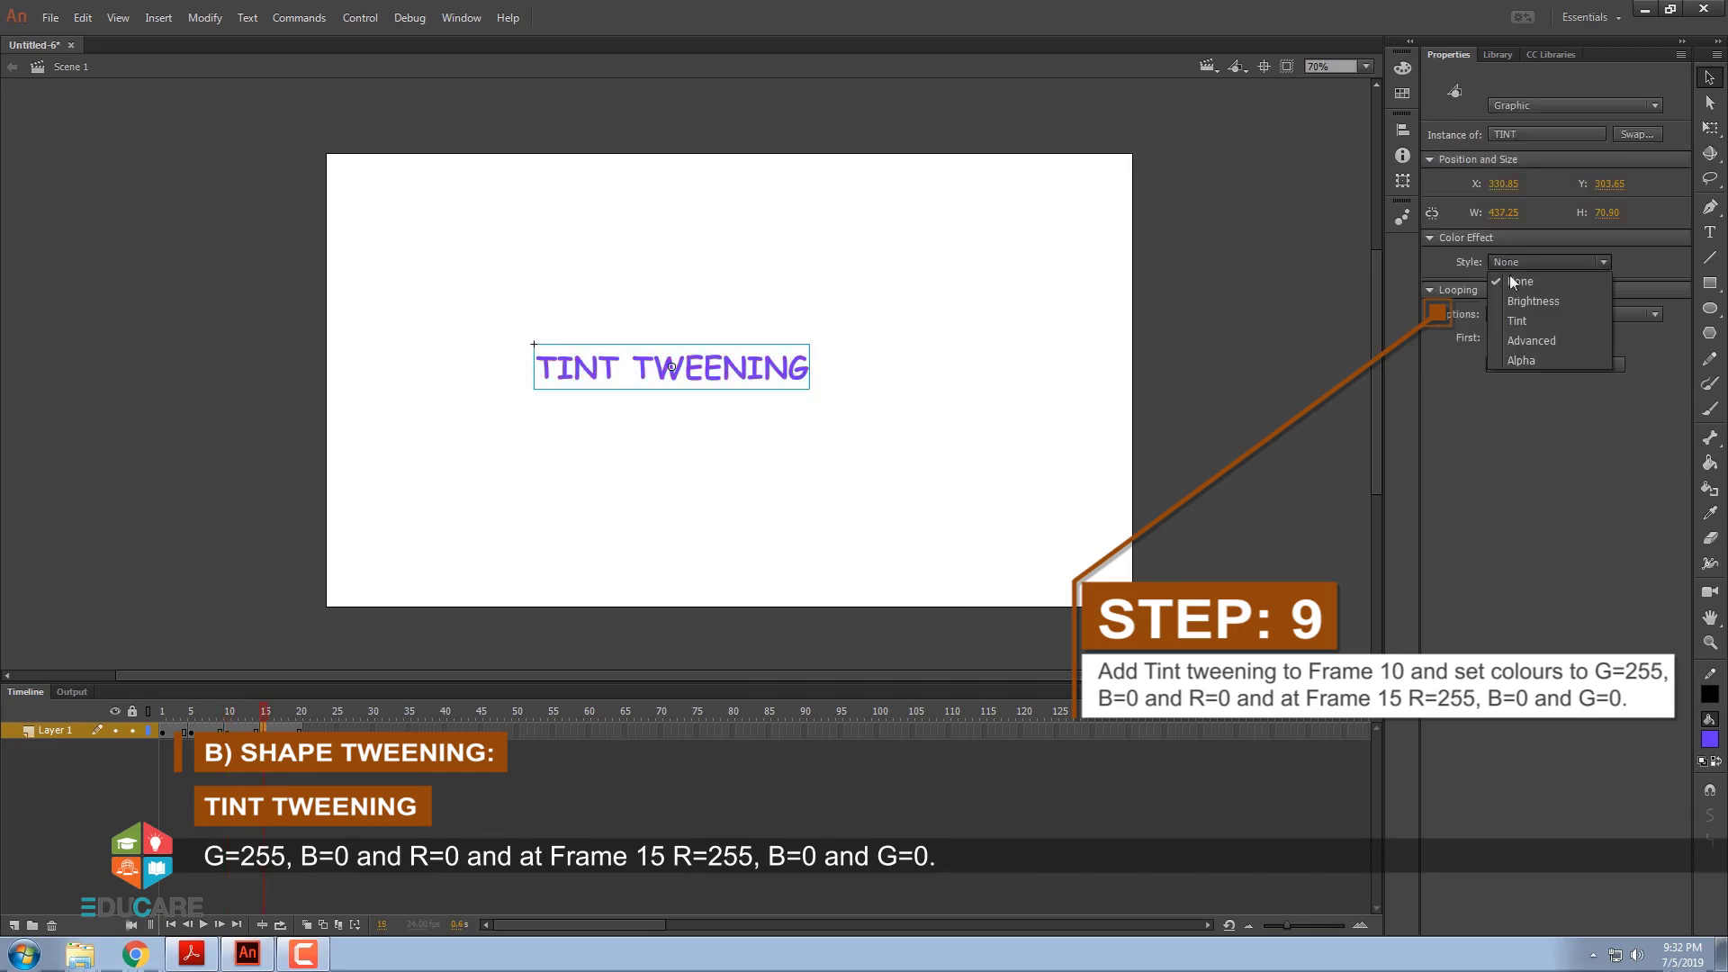
click(1512, 320)
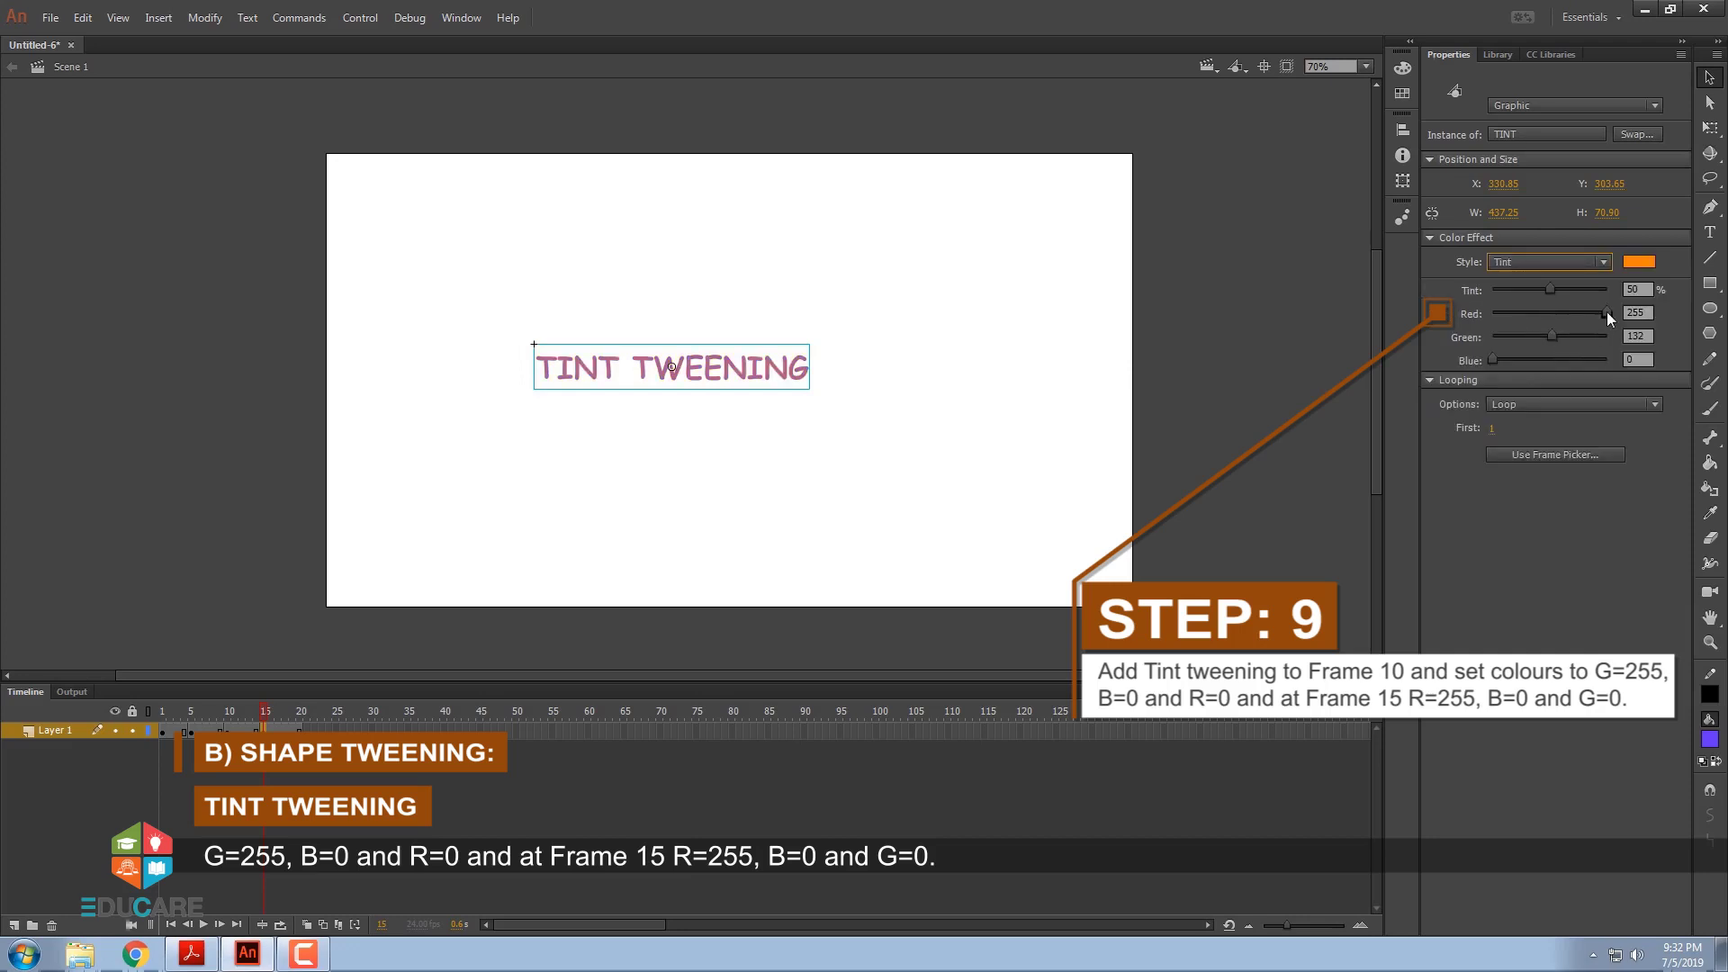
drag(1607, 312, 1445, 316)
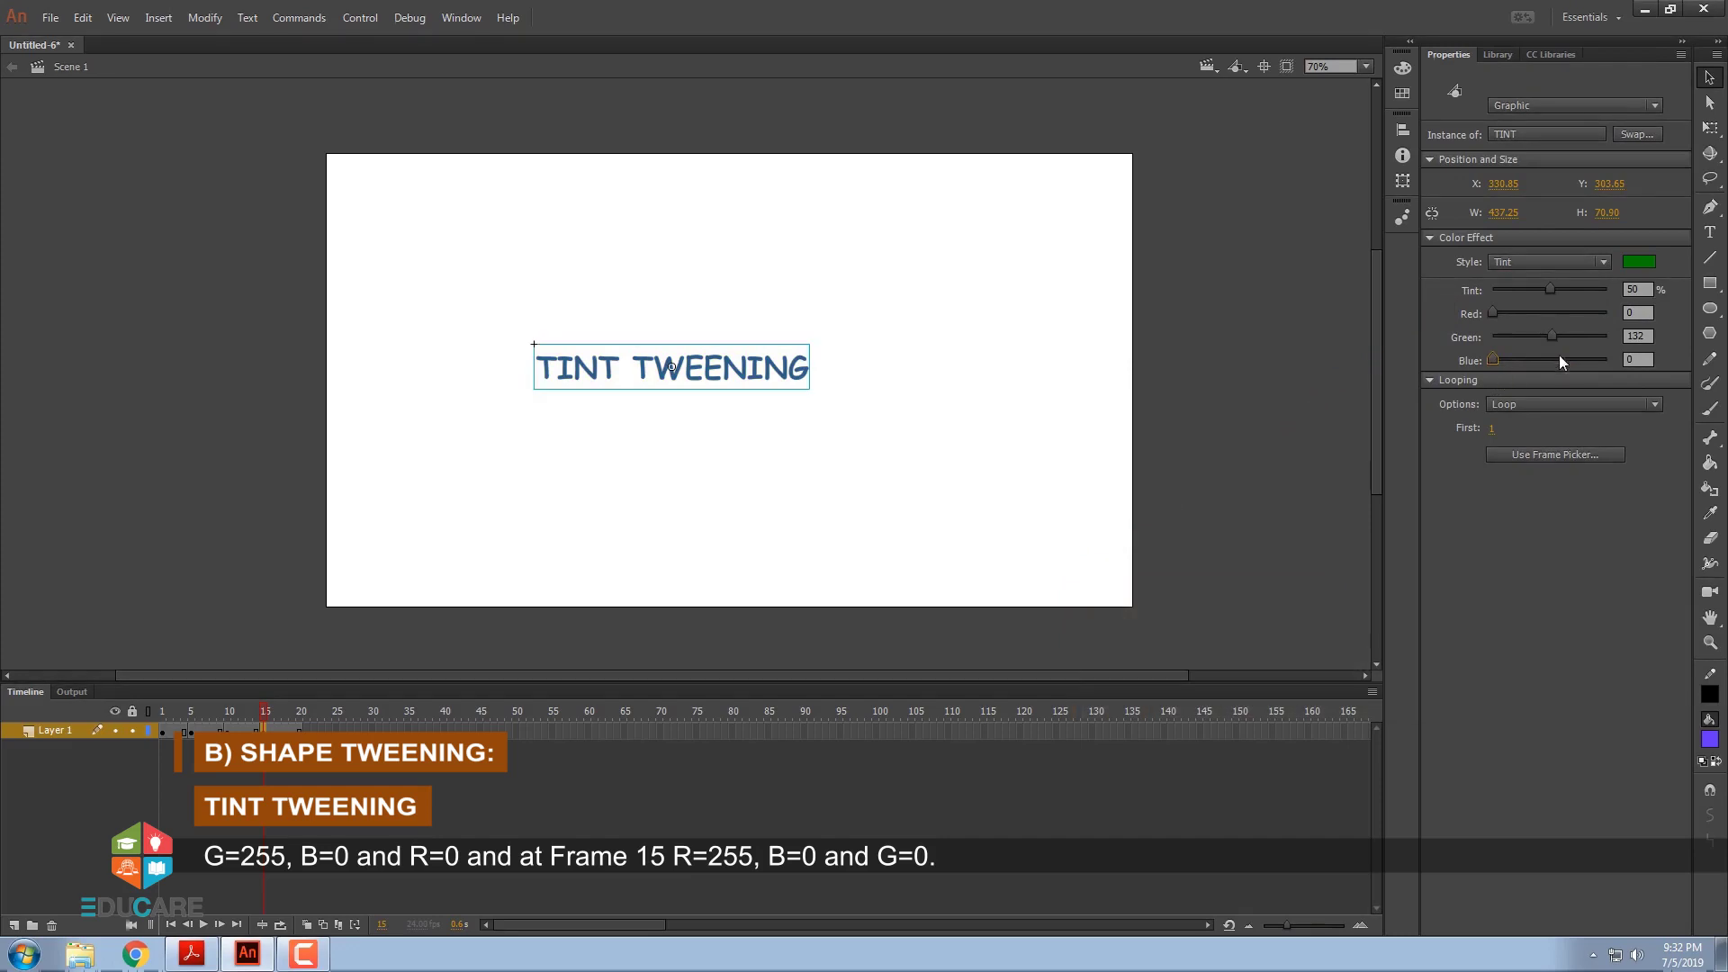
drag(1552, 336, 1620, 332)
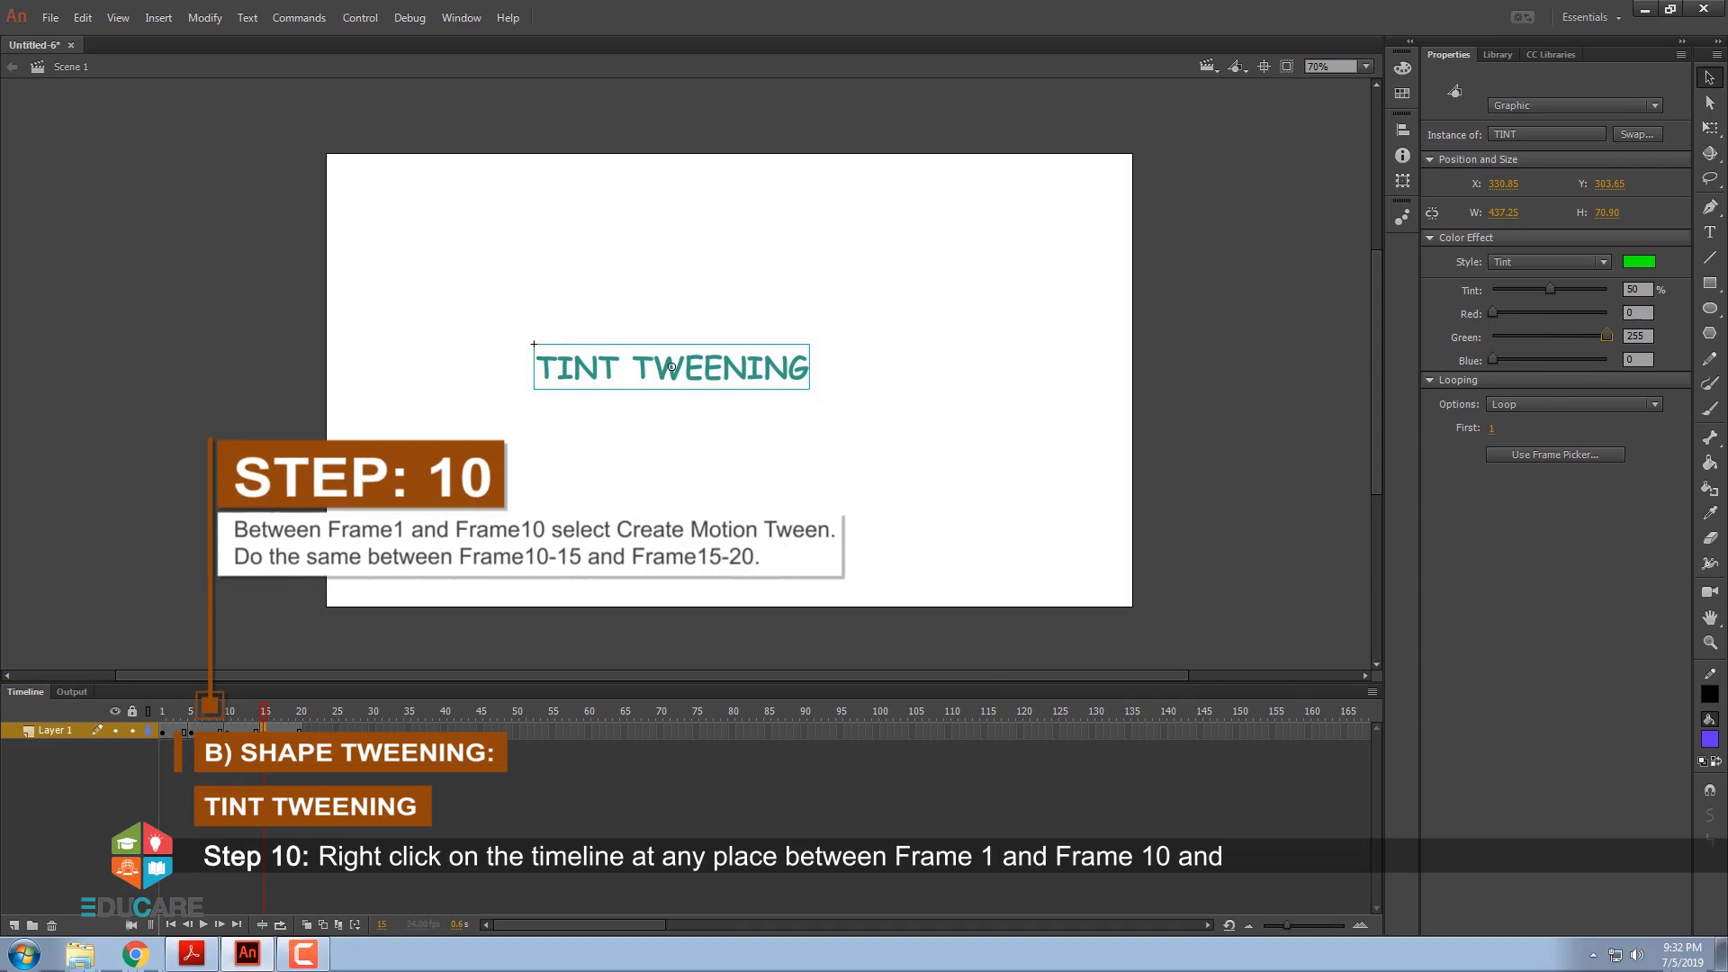
Create motion tweens on Layer 1 in the spans between frames 1, 5, 10, 15 and 20
right_click(177, 731)
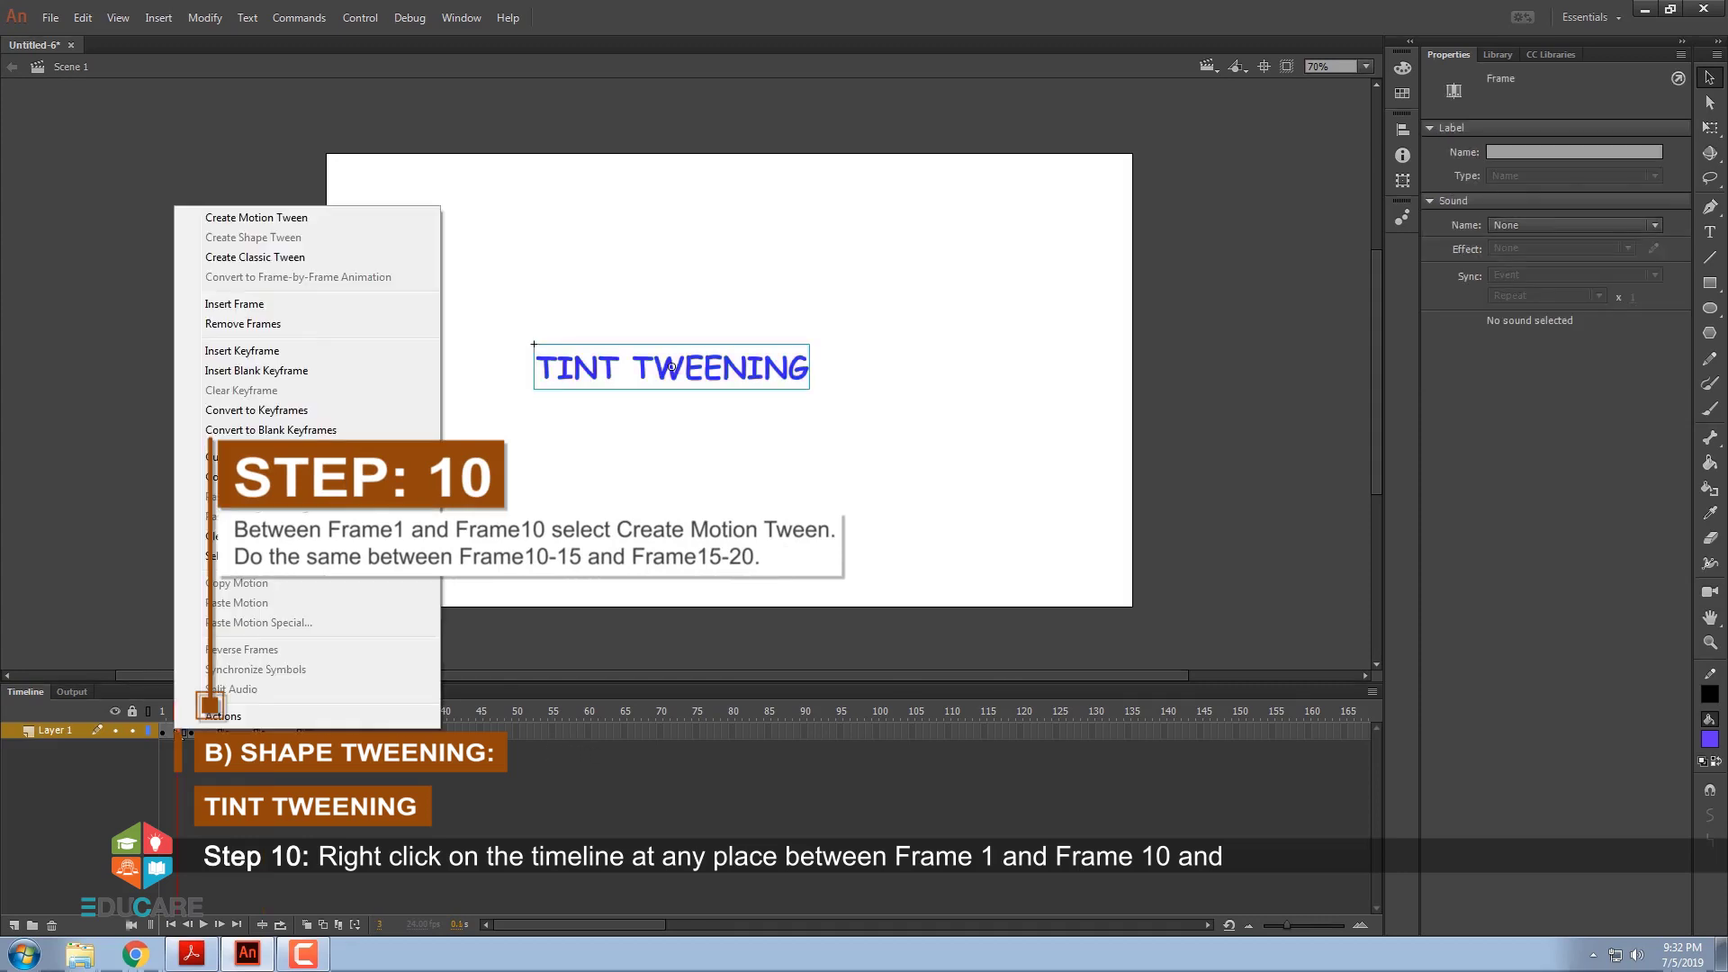
click(304, 218)
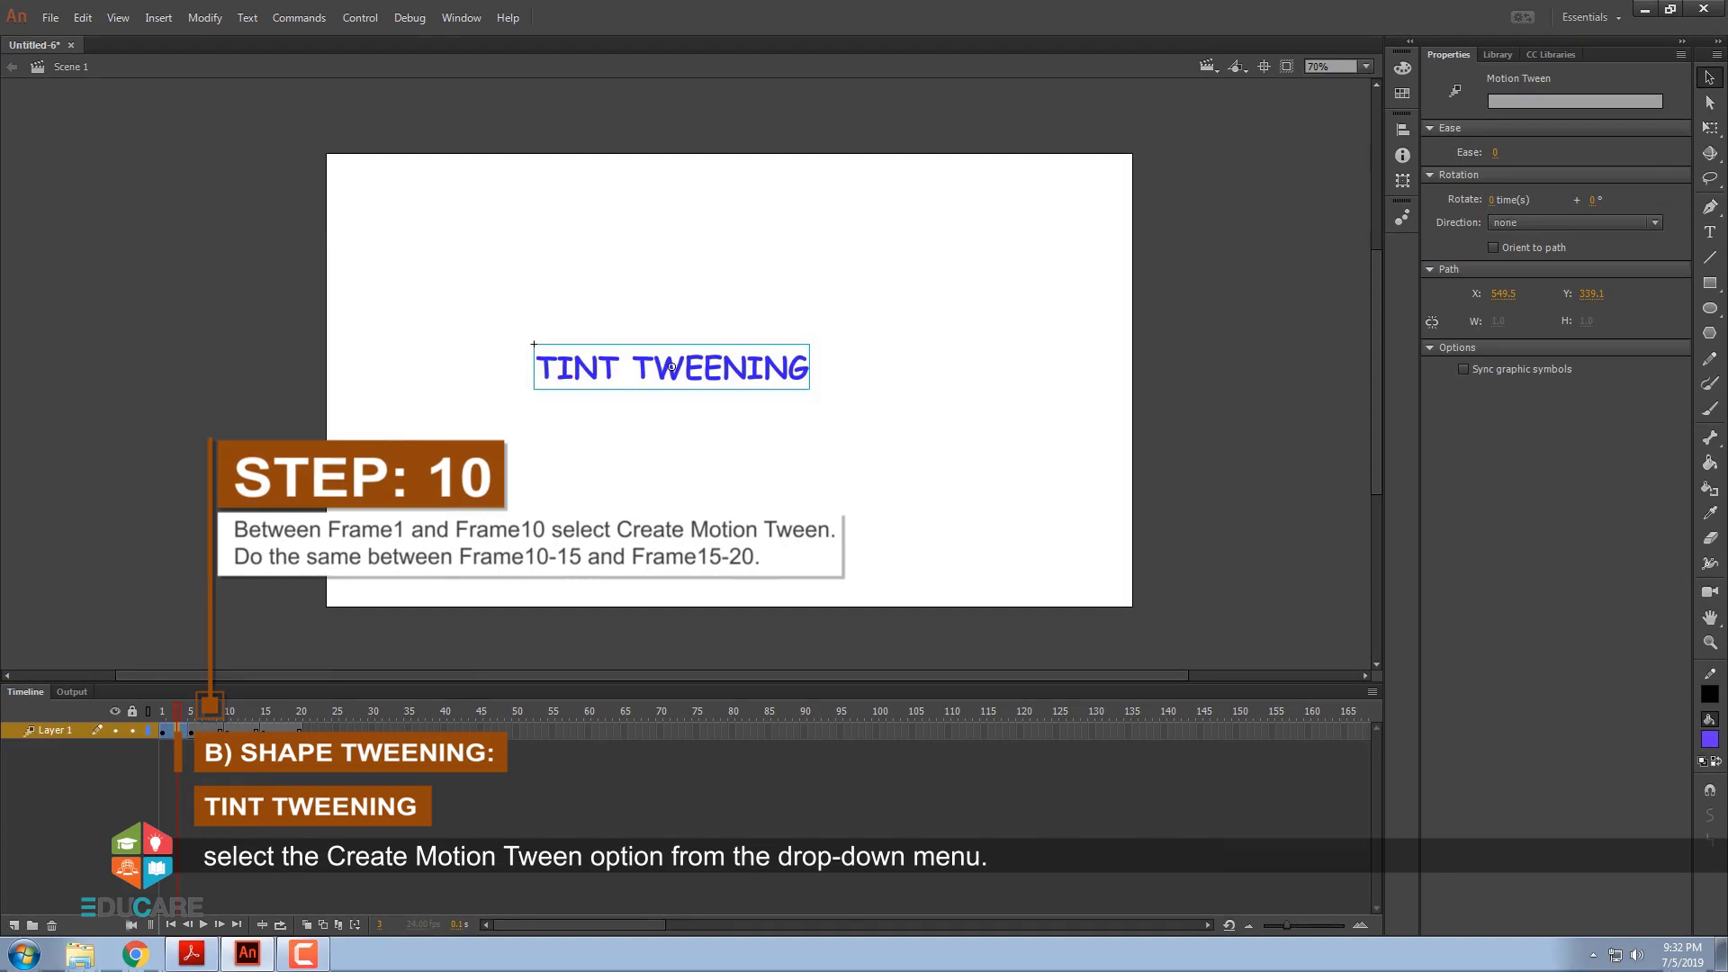
right_click(207, 730)
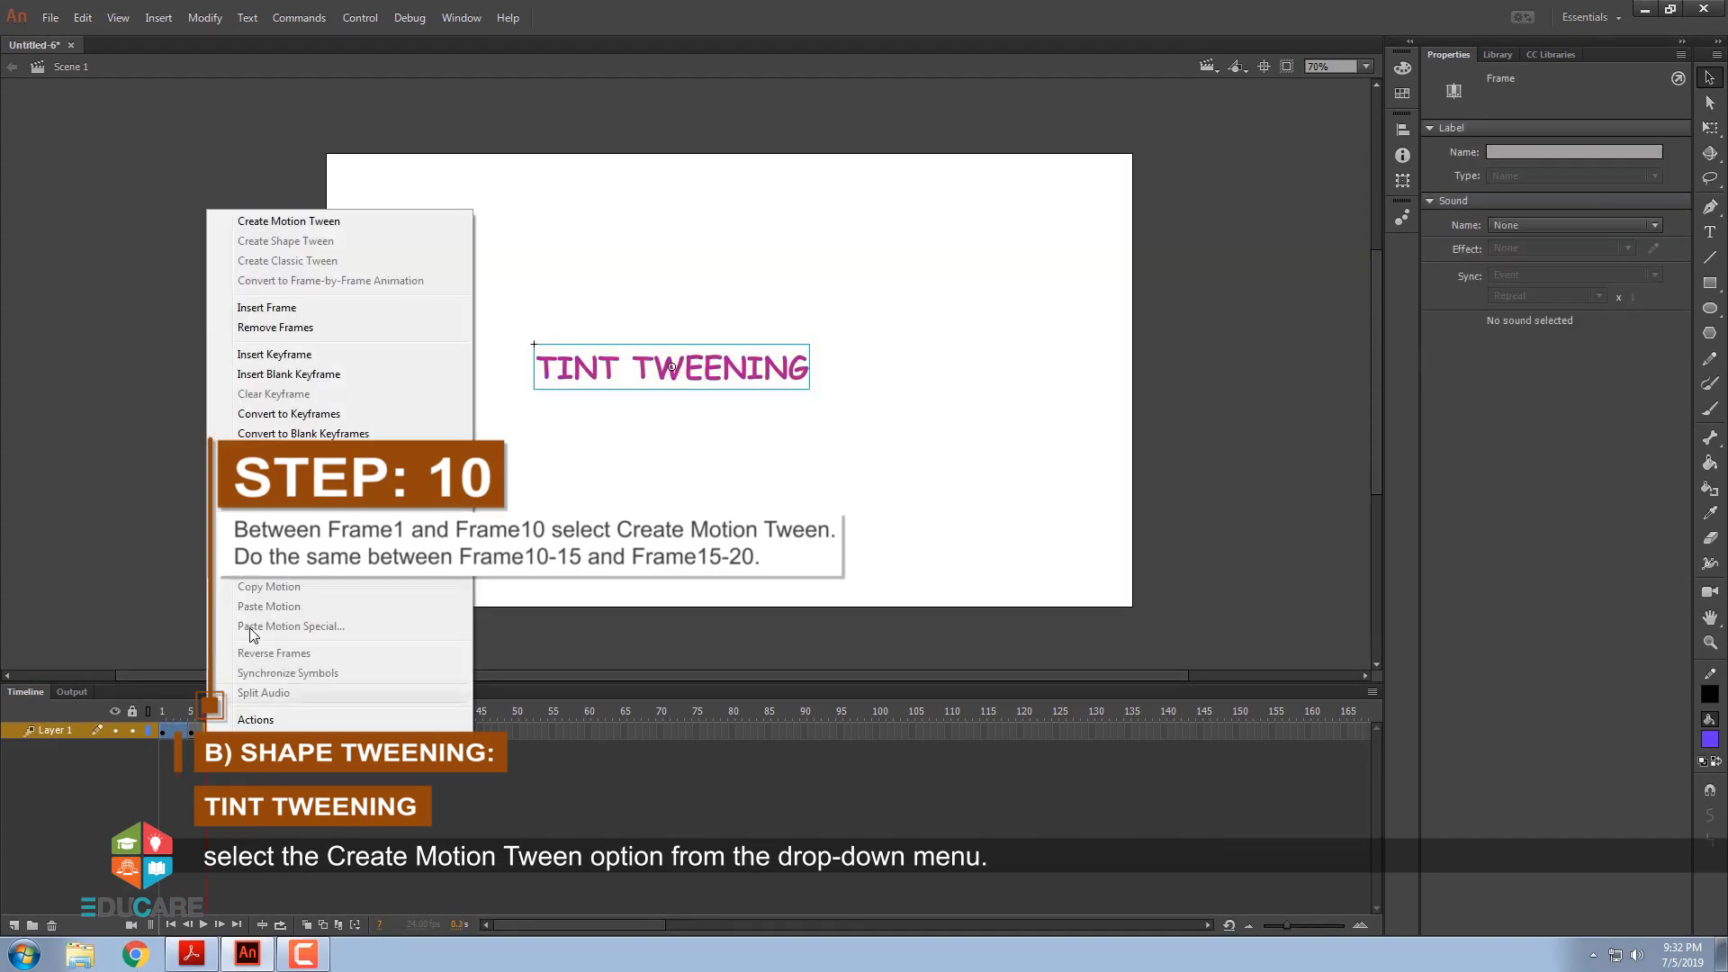
click(317, 222)
right_click(243, 730)
click(297, 223)
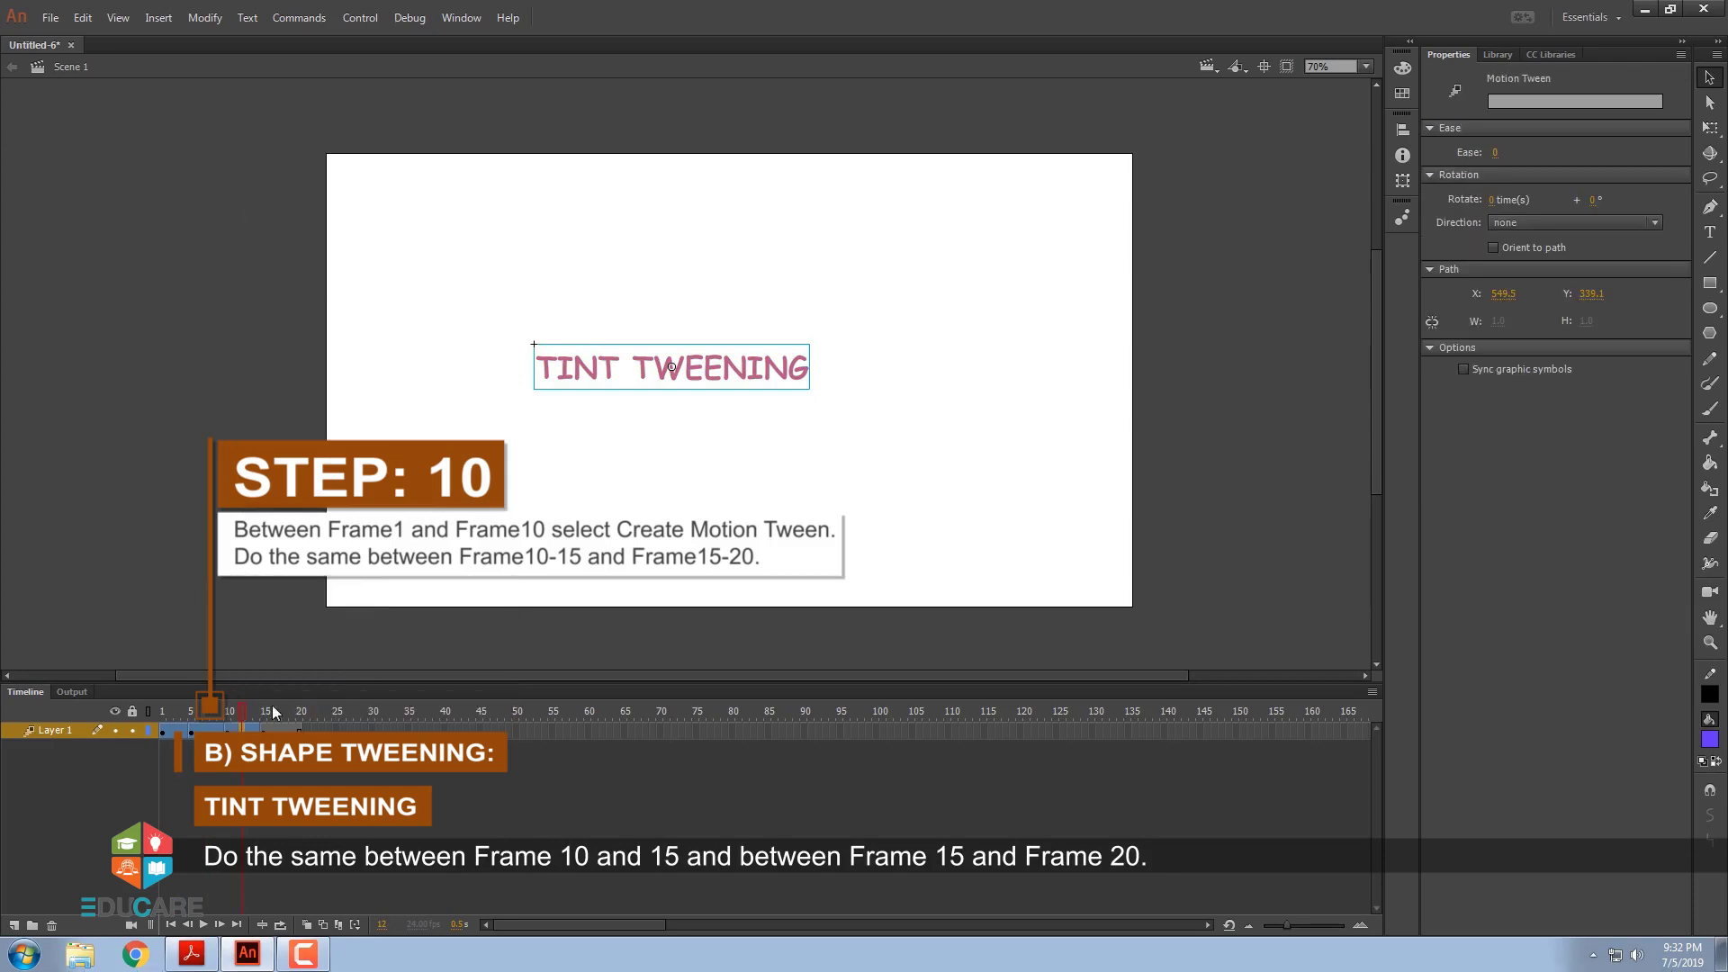
right_click(281, 731)
click(354, 224)
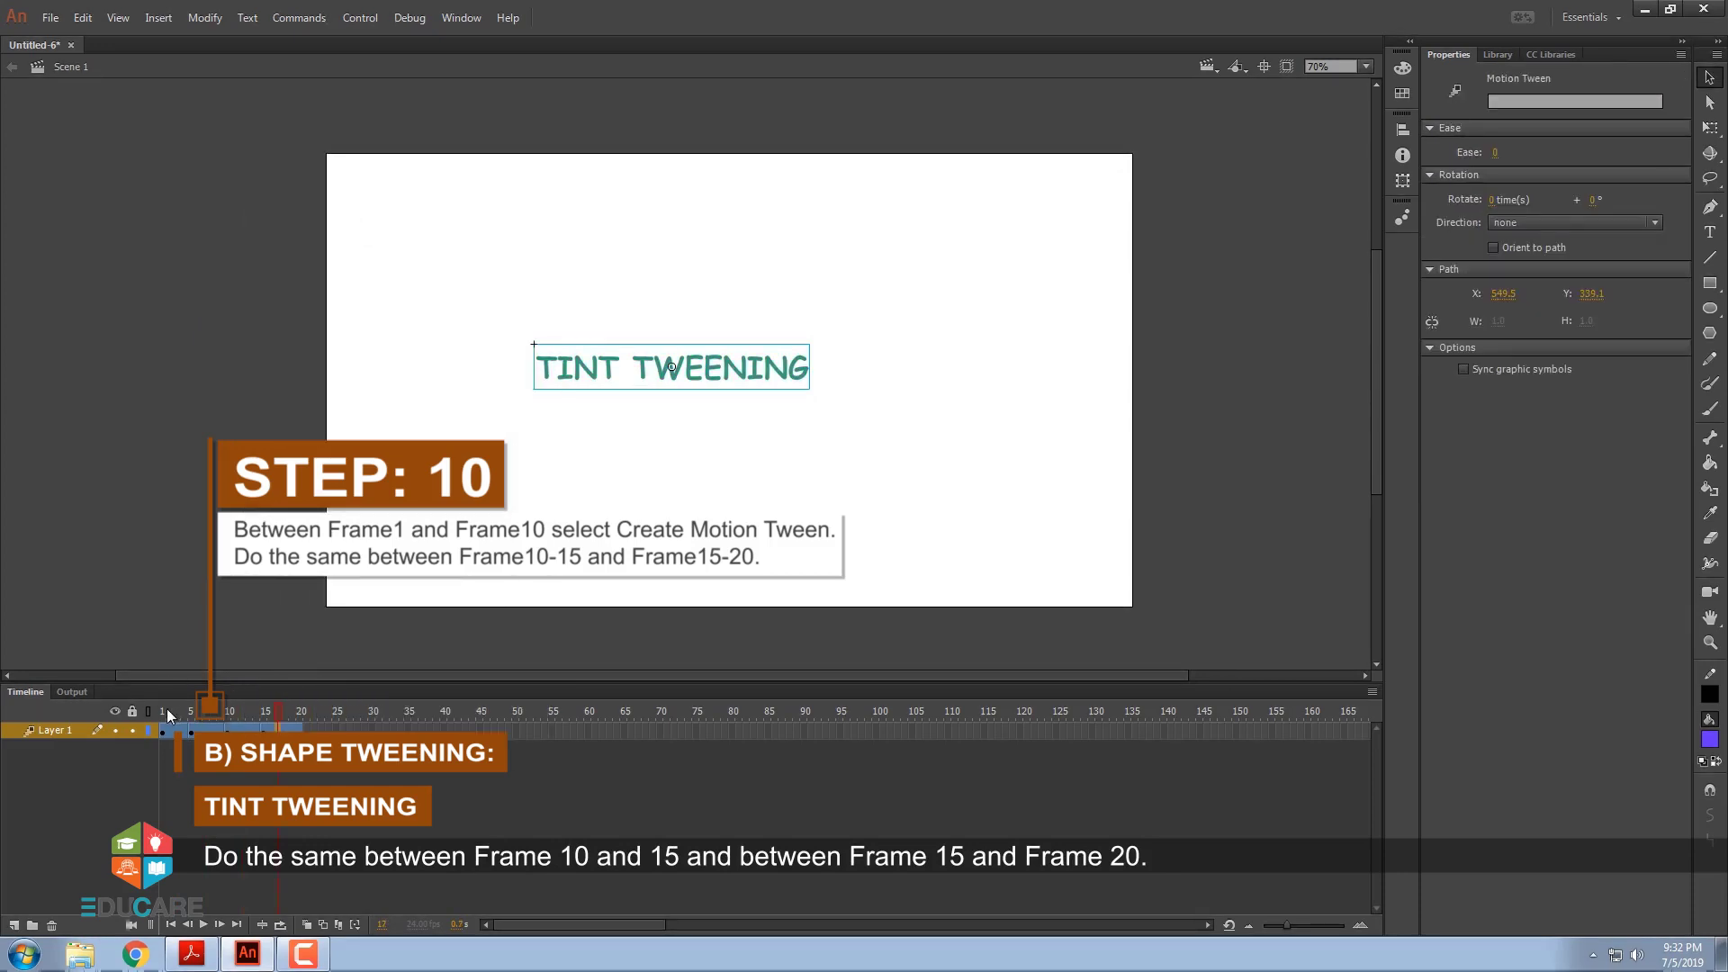
Preview the tint tween by scrubbing the timeline to frame 20 and testing the movie in Animate
click(209, 712)
drag(209, 712, 301, 713)
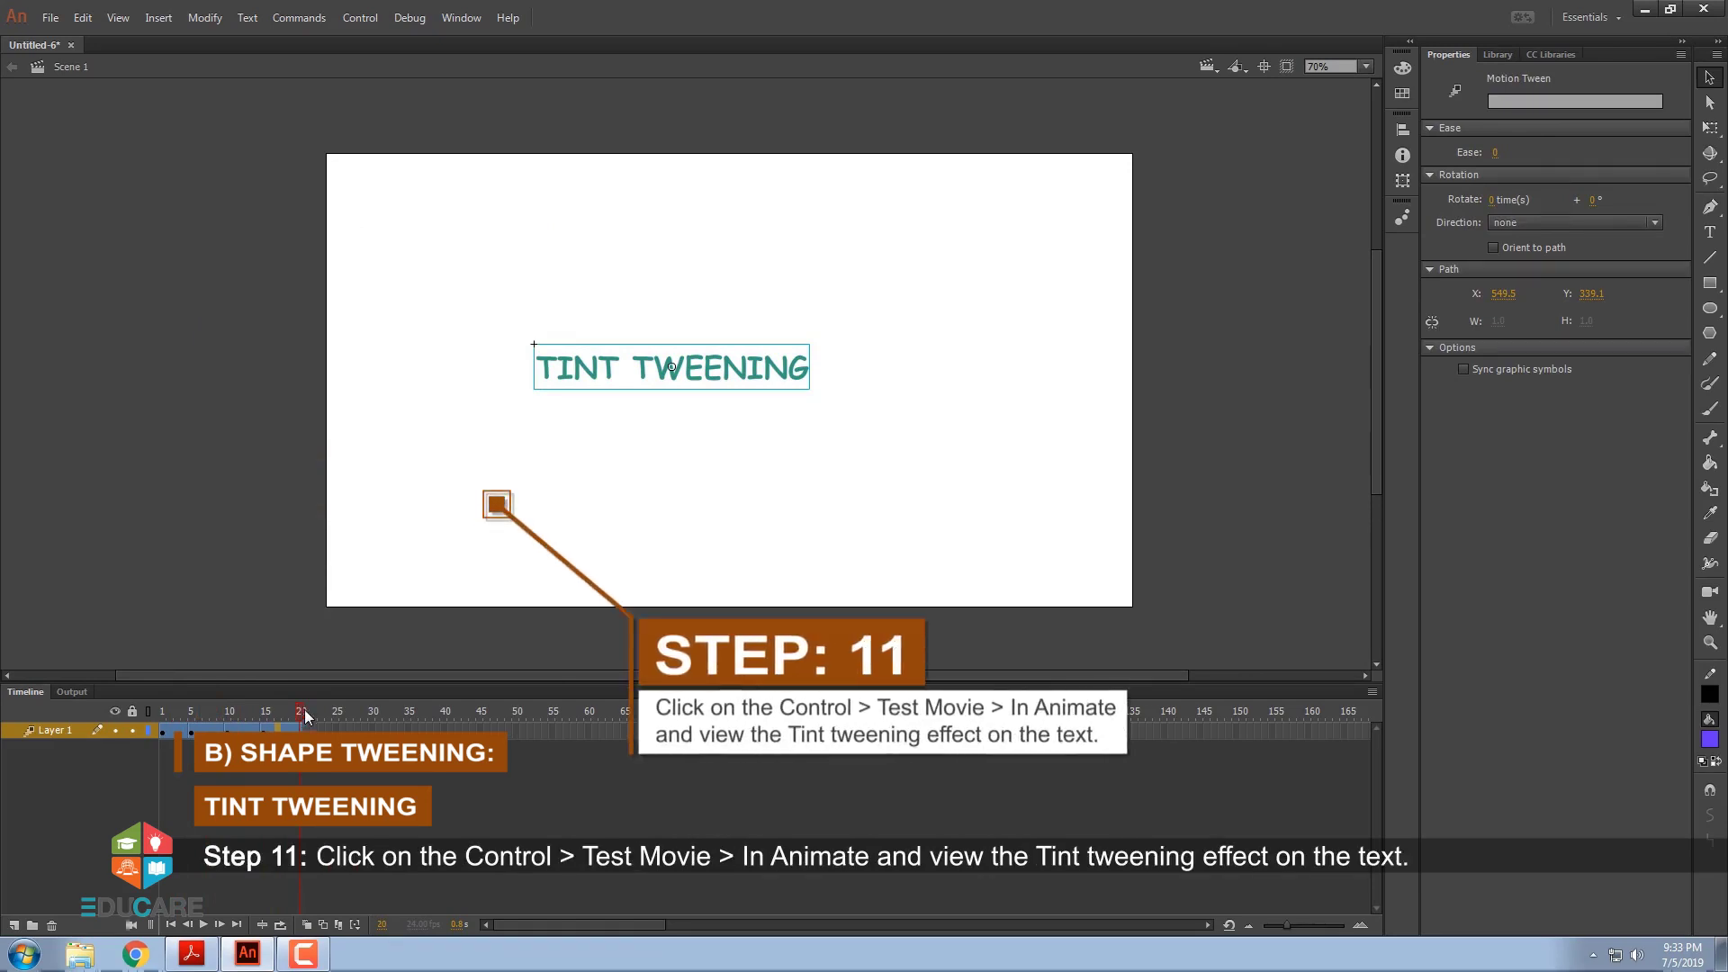
click(363, 19)
mouse_move(396, 171)
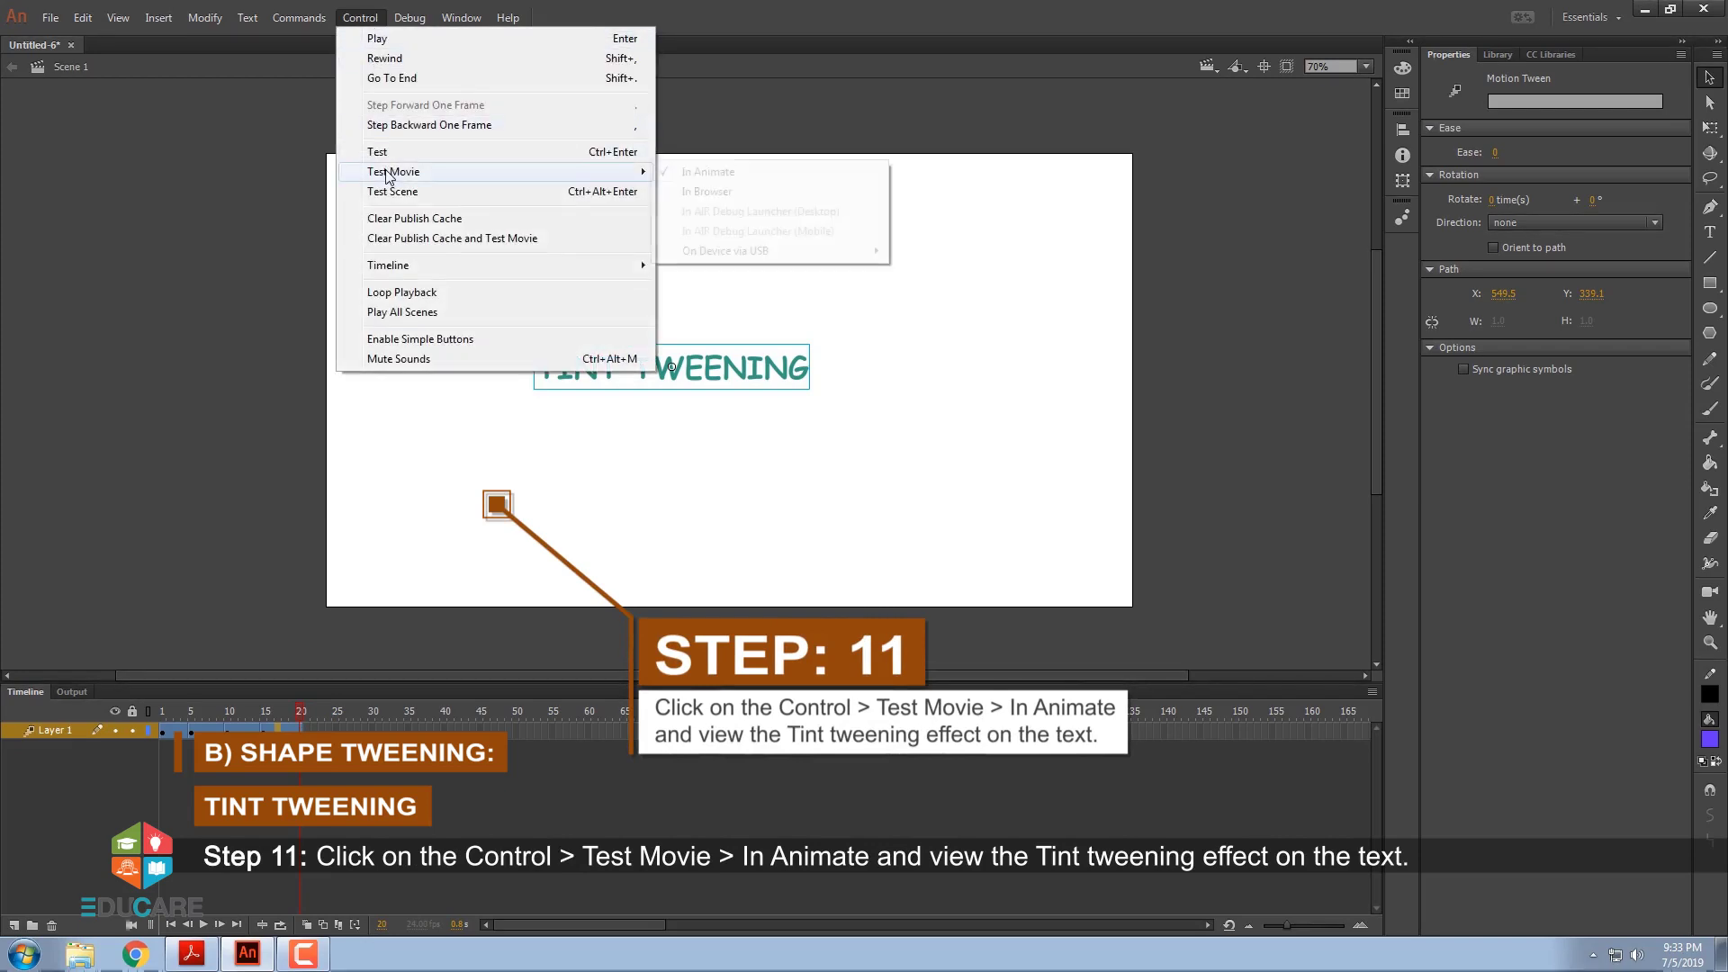
click(702, 175)
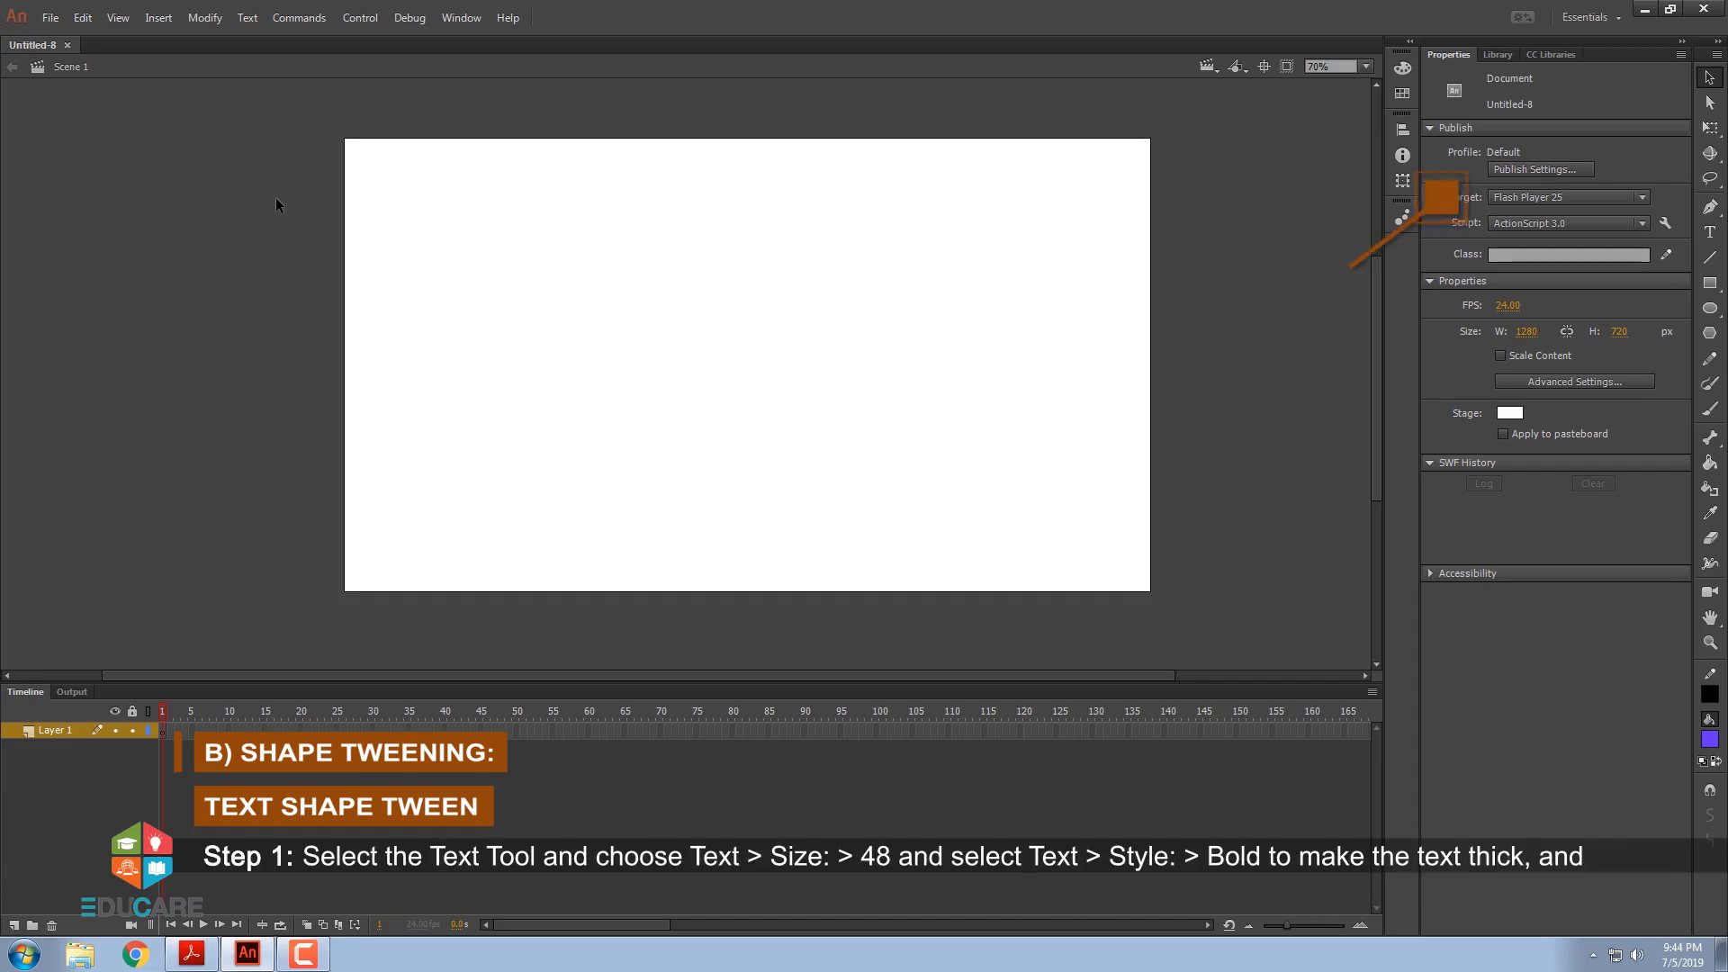
Add the red static text ANIMATE to the stage in frame 1 of the new document, using Comic Sans MS Bold at 48 pt
click(1709, 233)
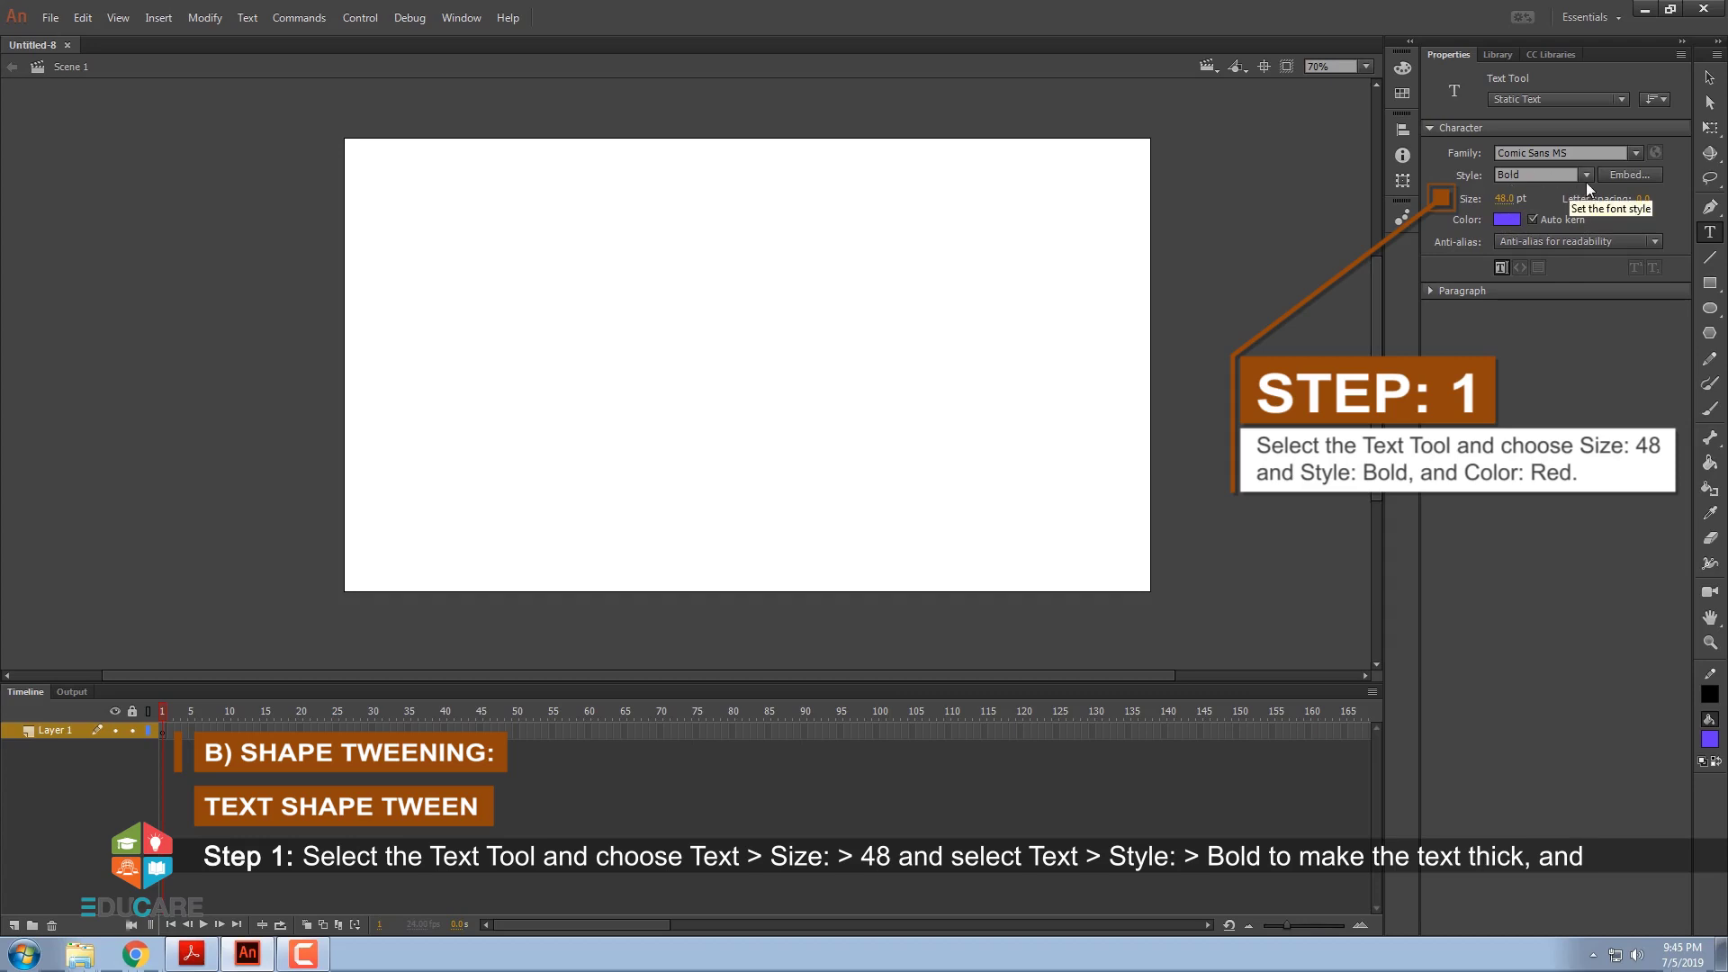
click(1510, 222)
click(1246, 340)
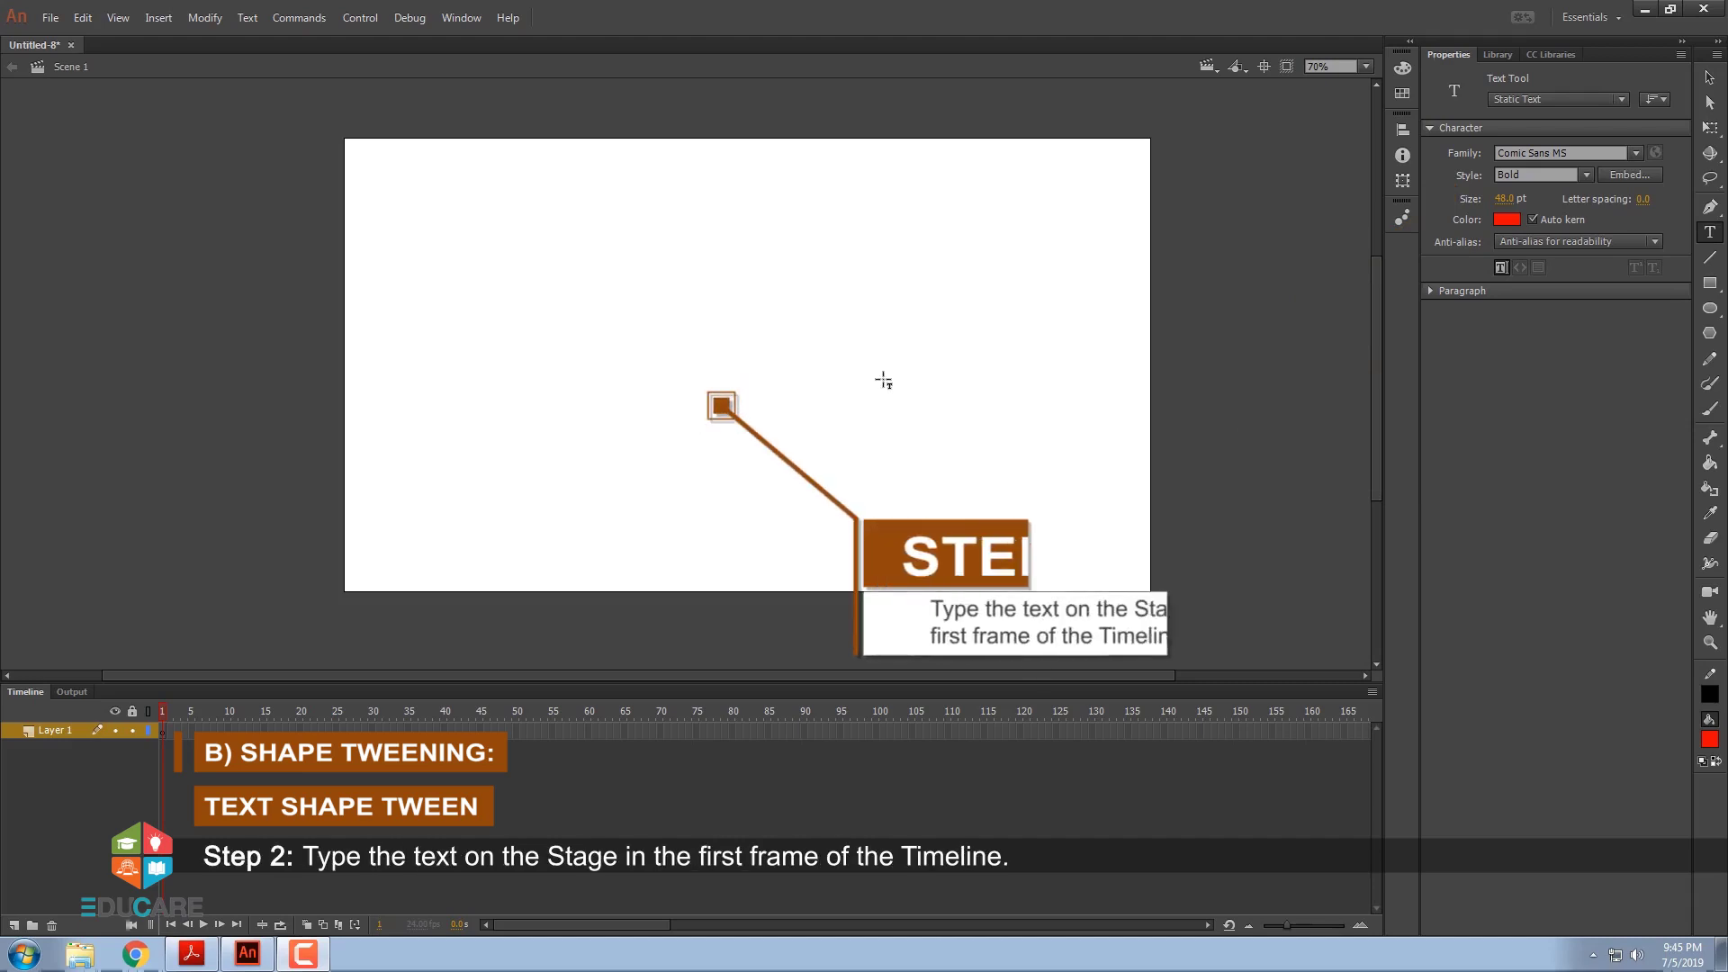
click(531, 351)
text(AN)
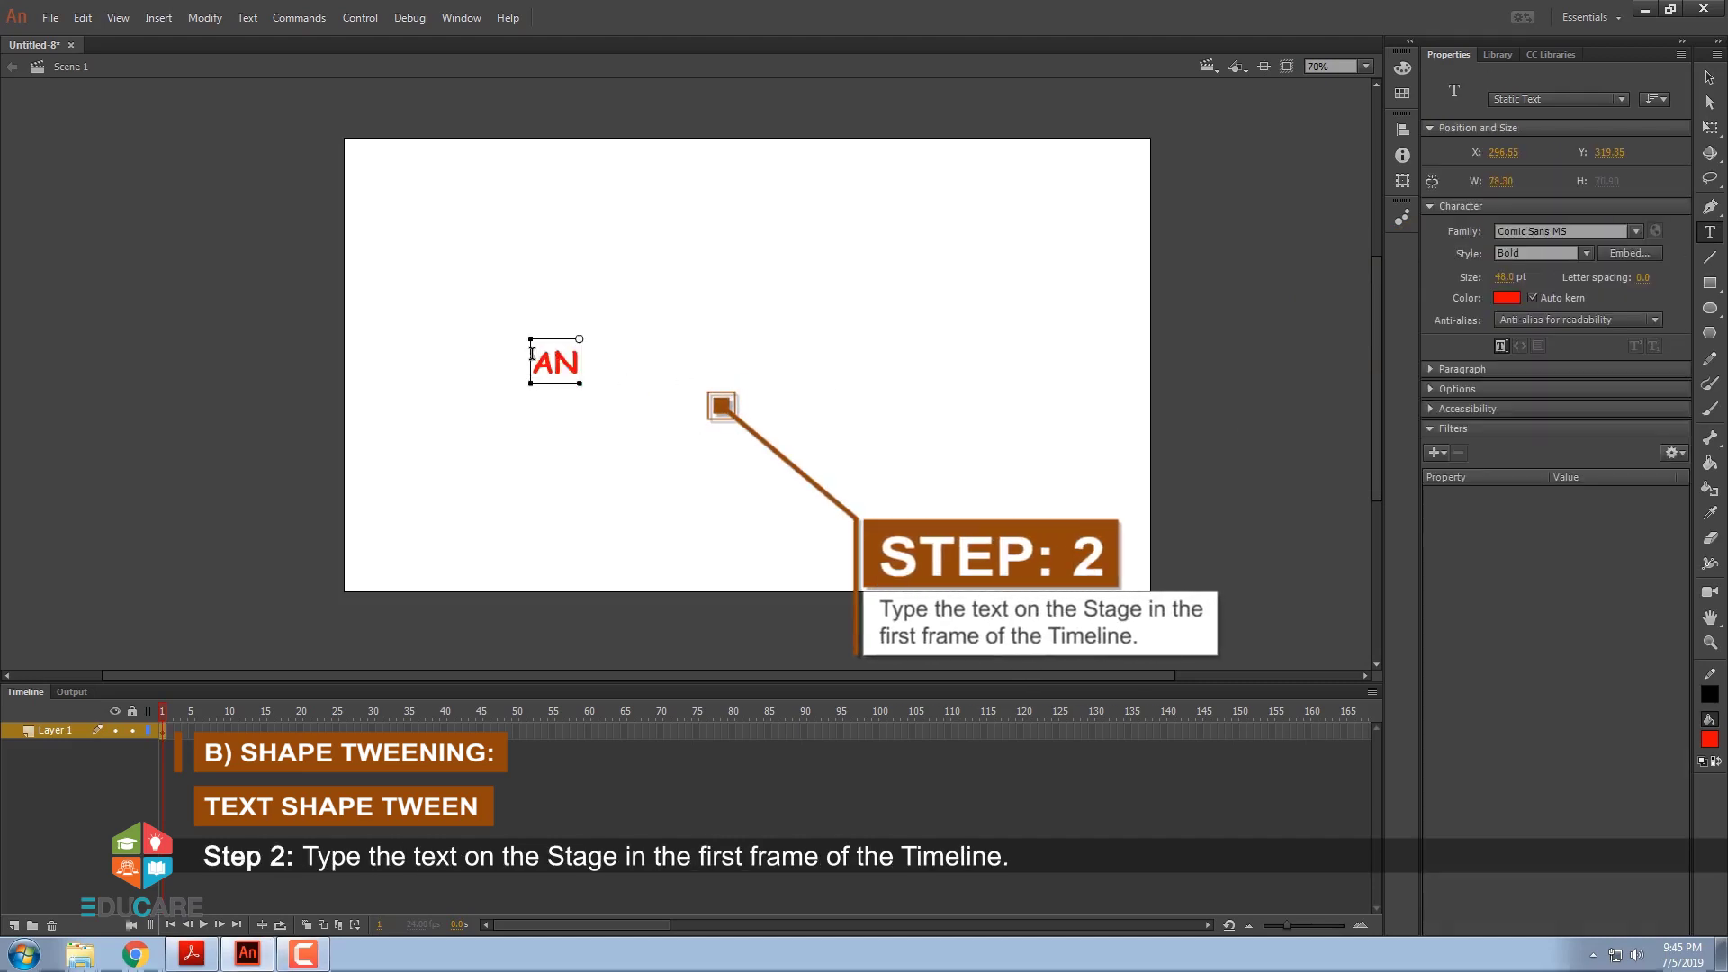
text(IMATE)
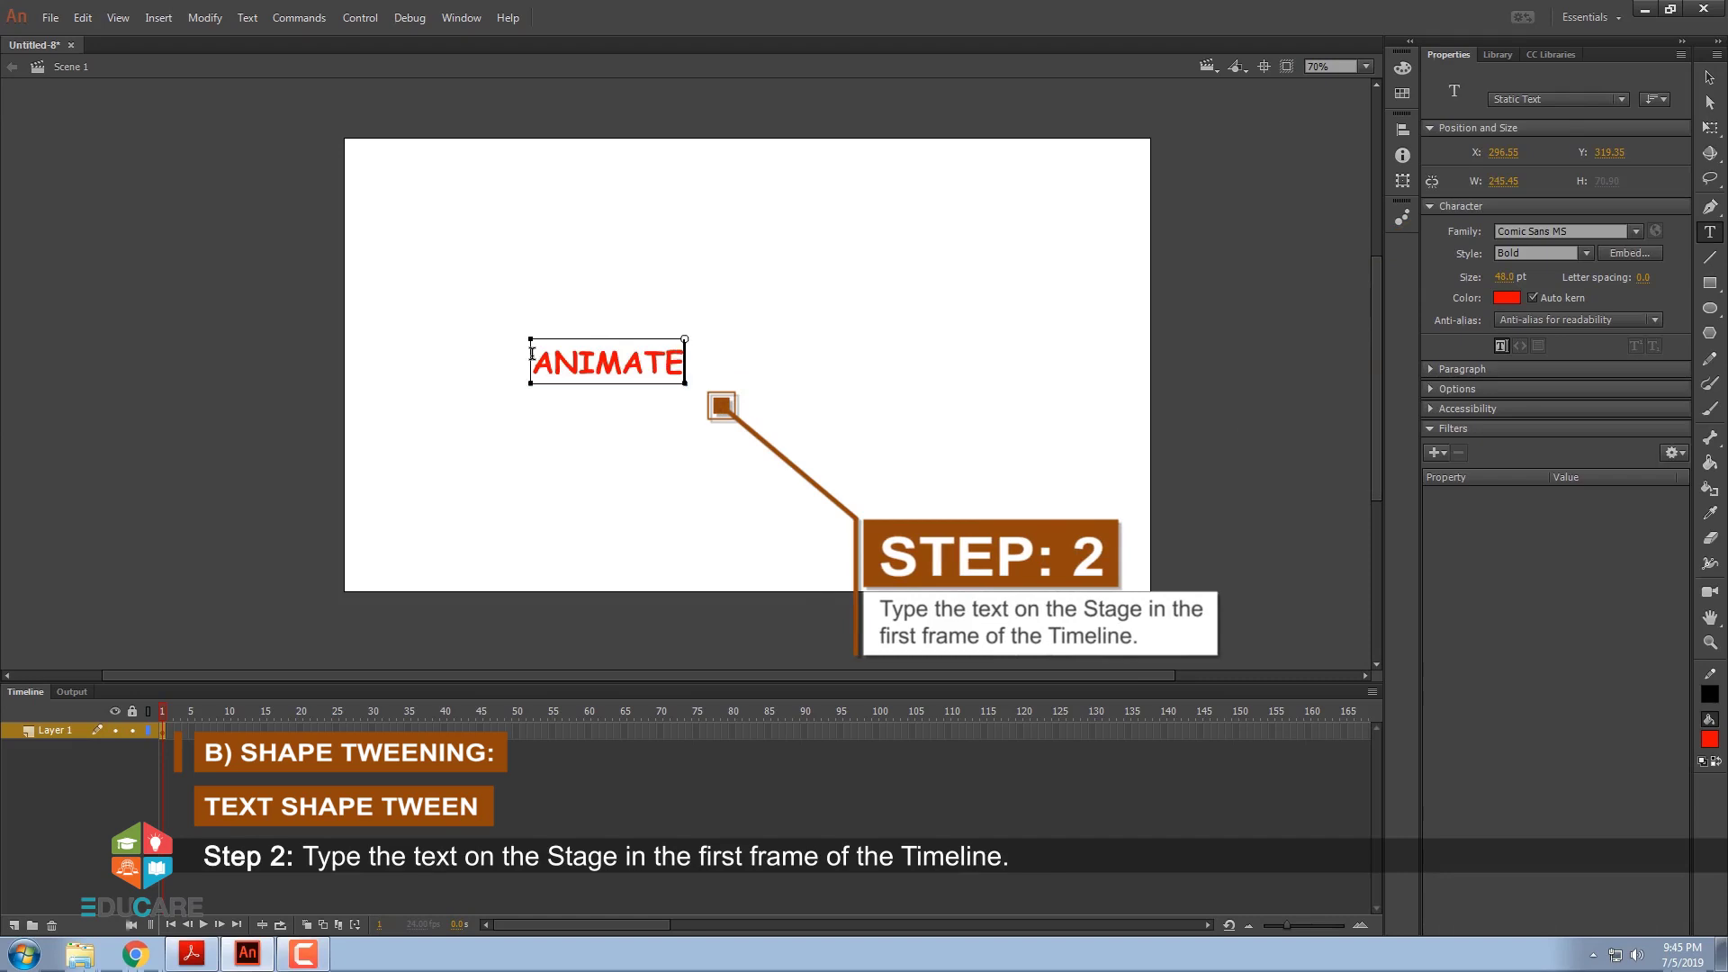
Center the ANIMATE text horizontally and vertically relative to the stage with Align to stage enabled, and collapse the alignment options
click(464, 18)
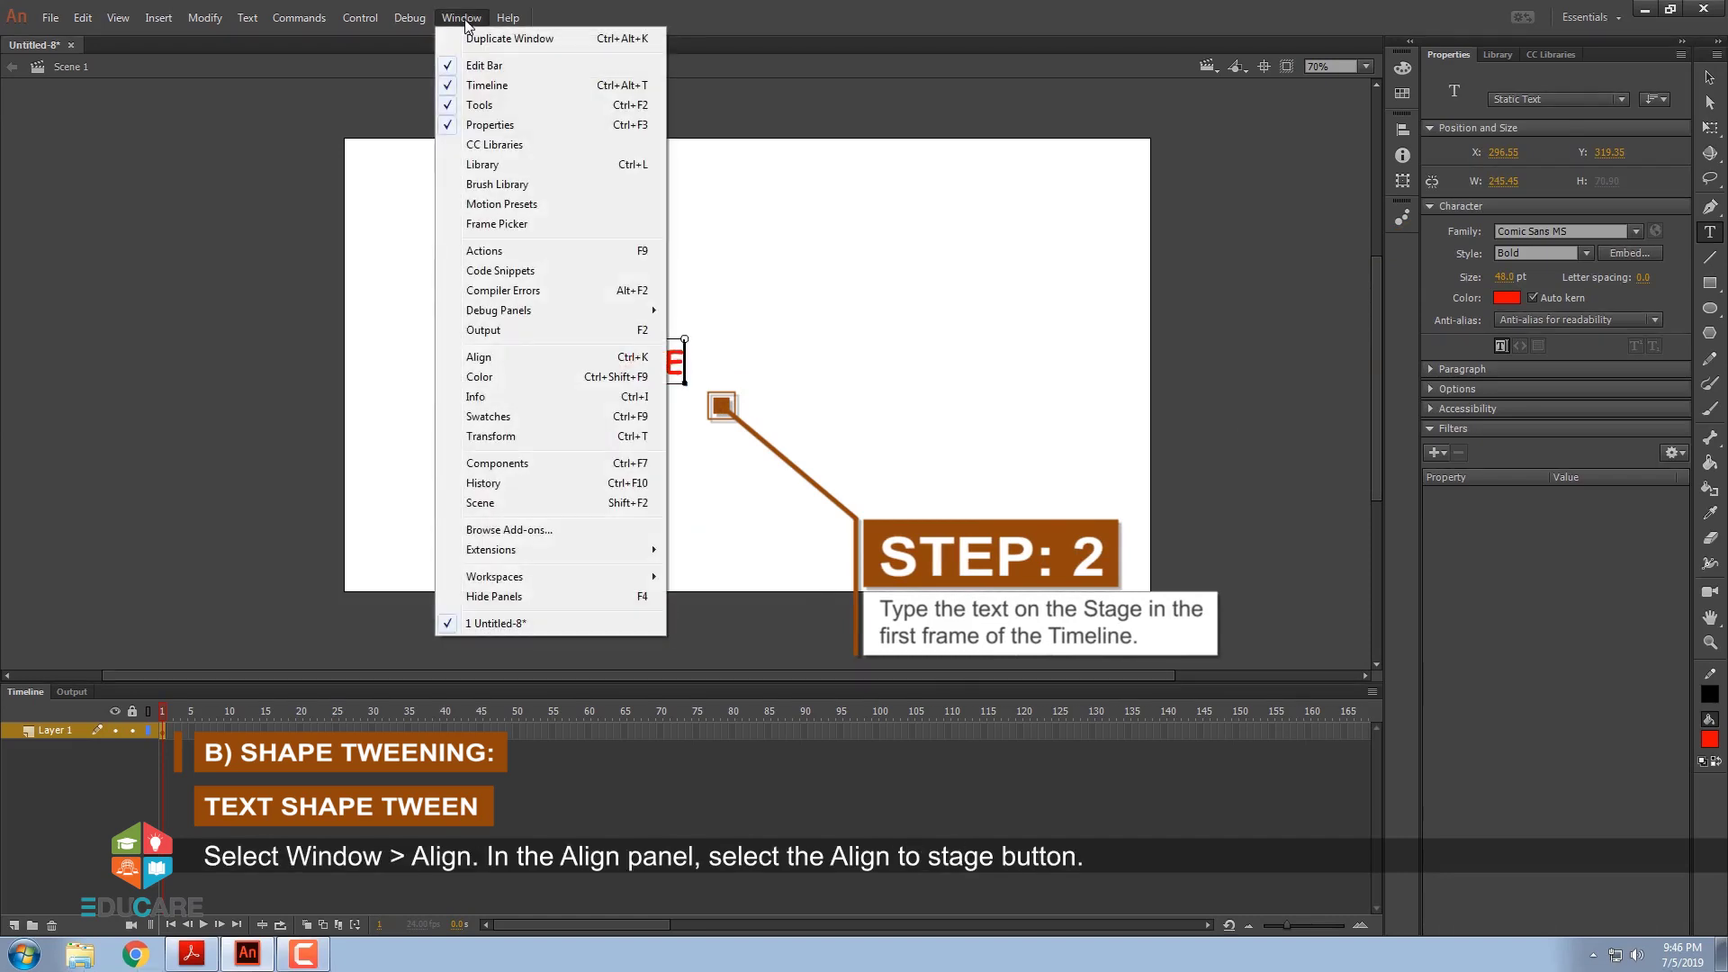
click(474, 357)
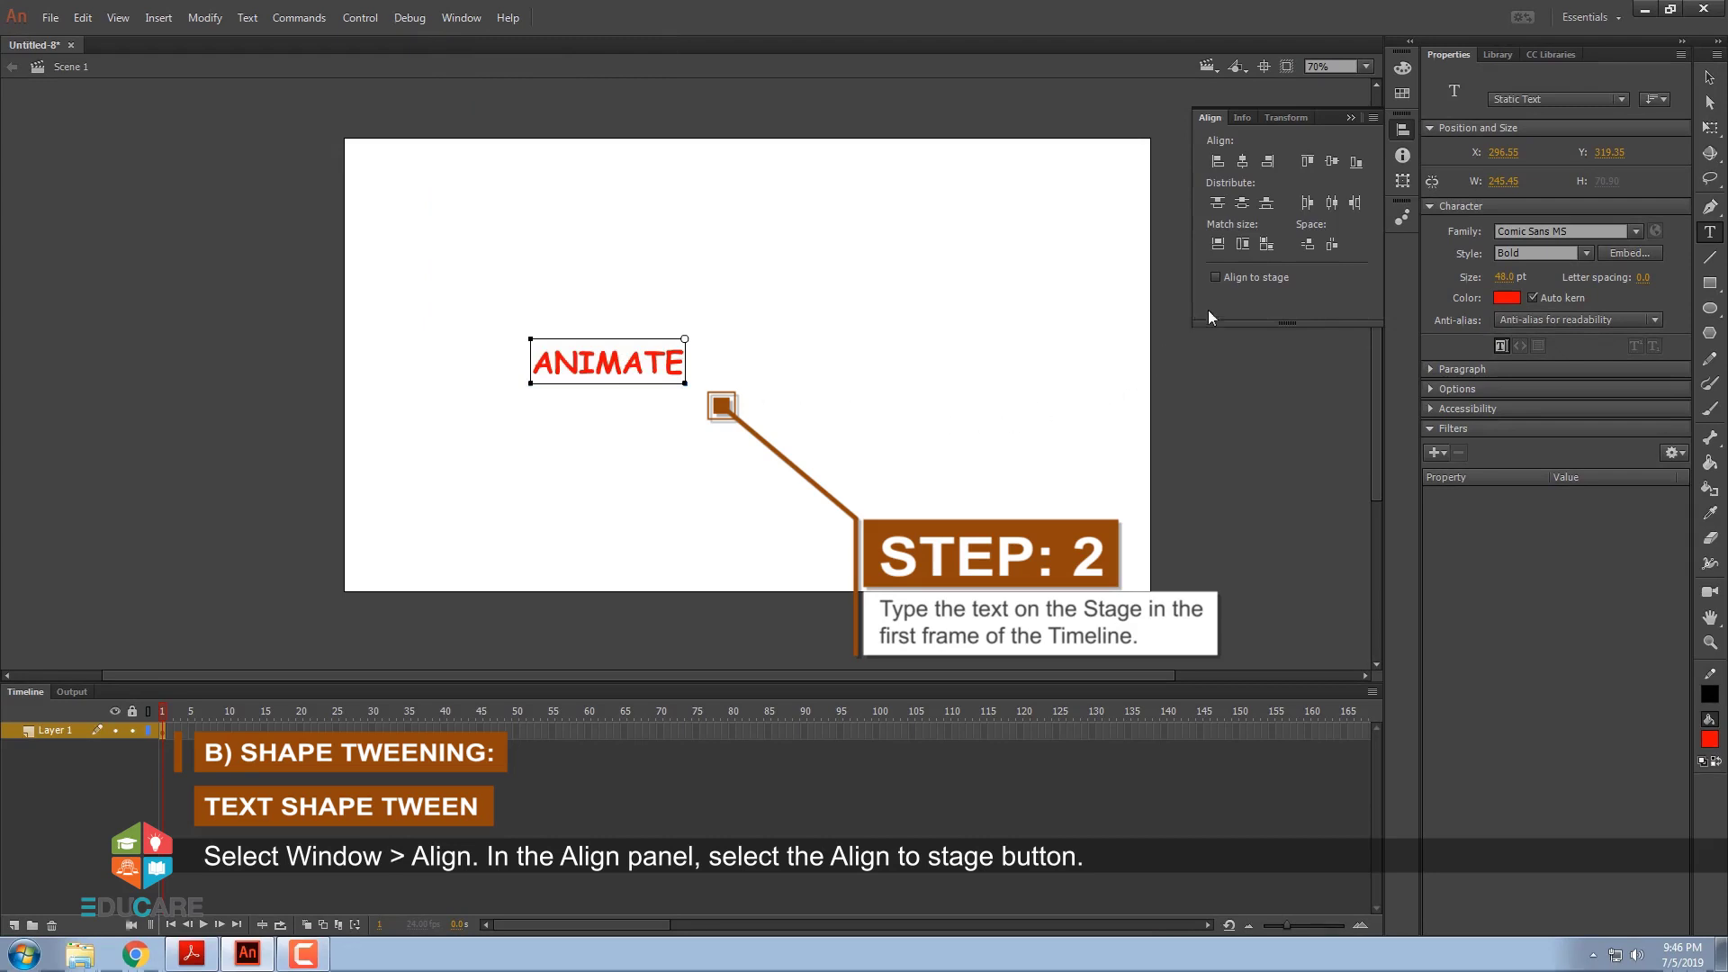
click(1216, 277)
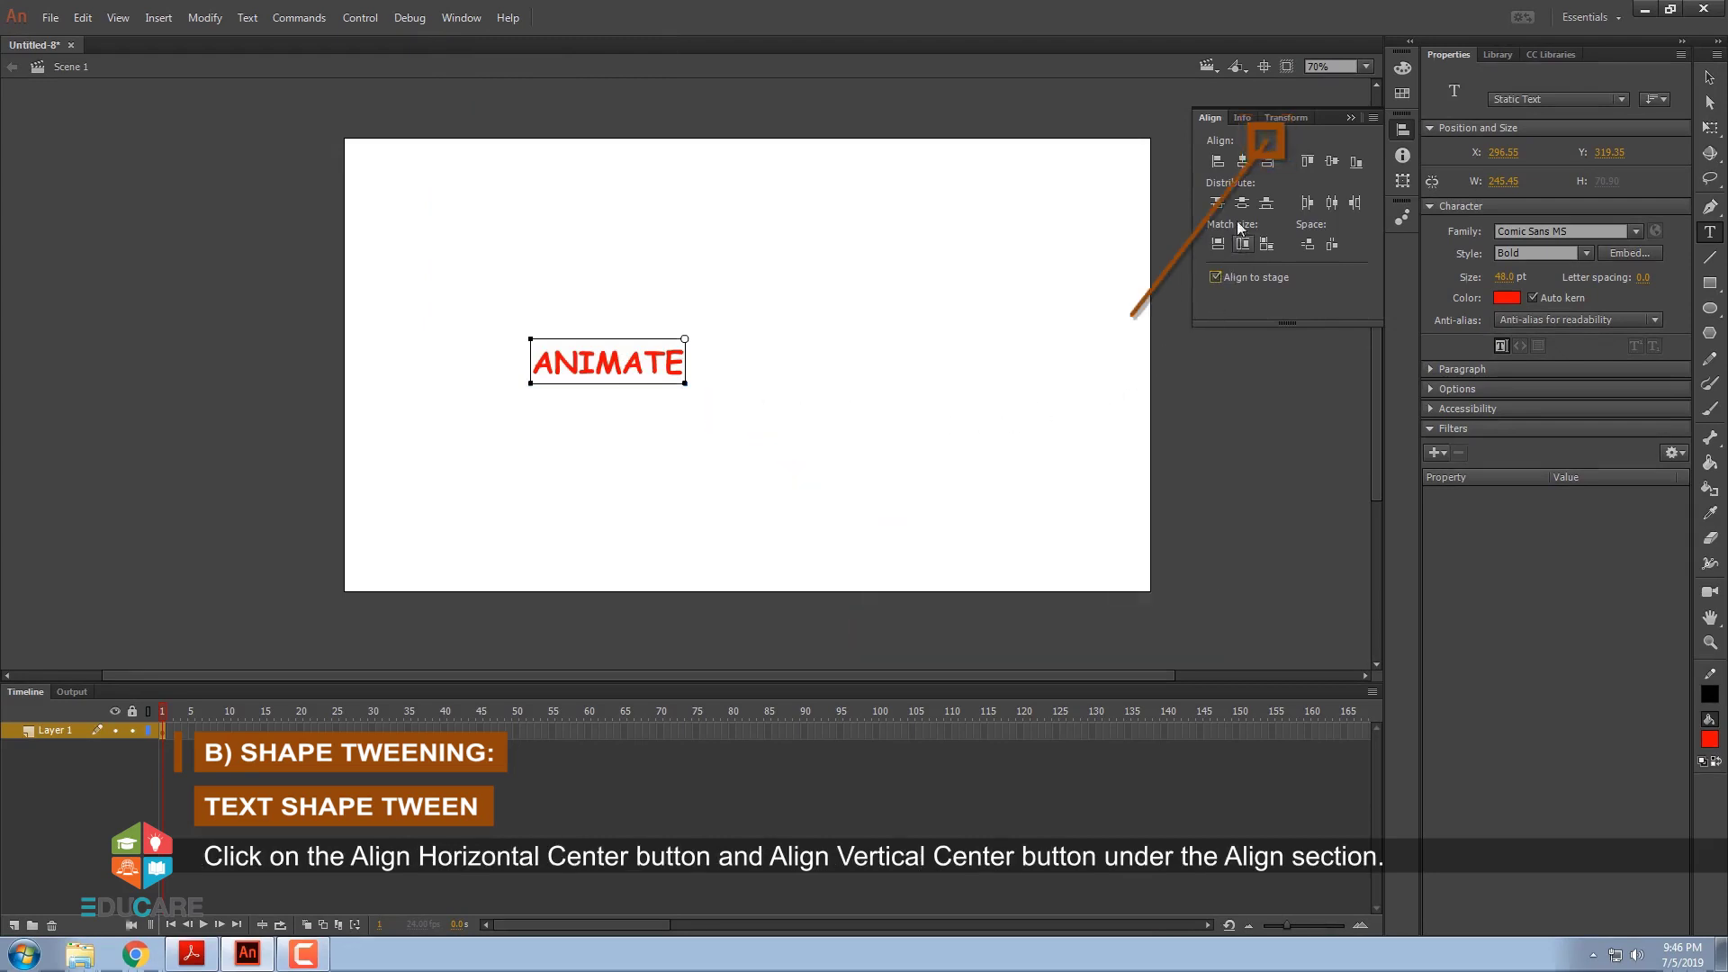
click(1243, 162)
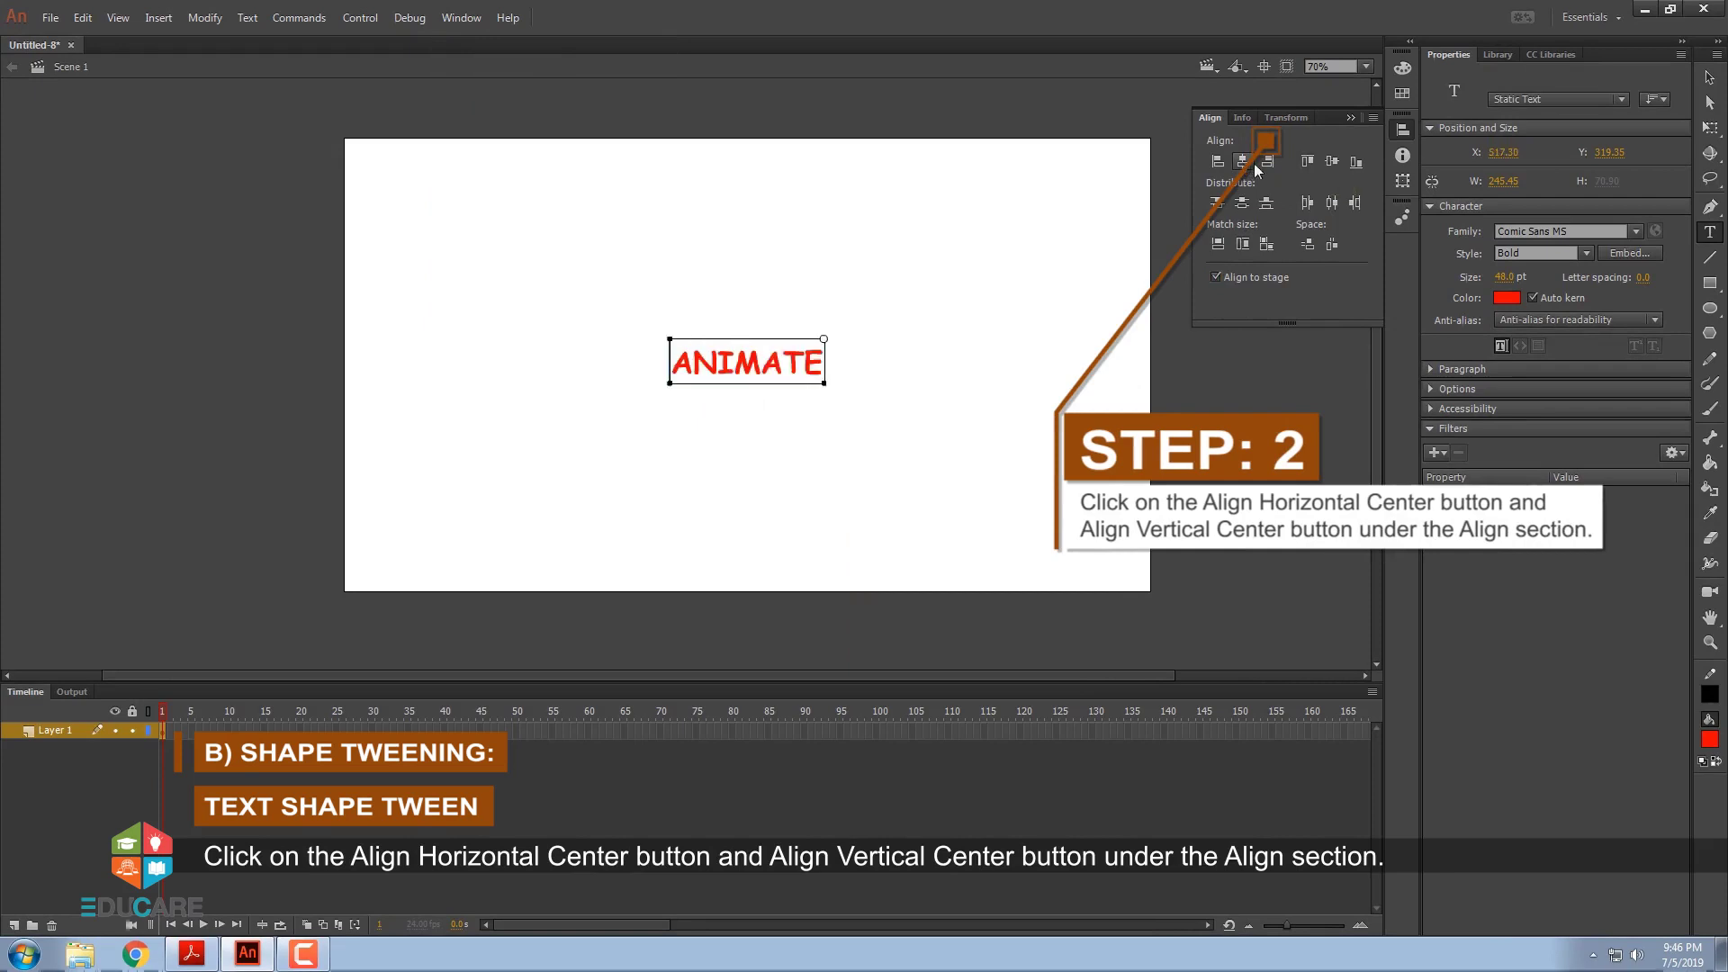
click(1327, 164)
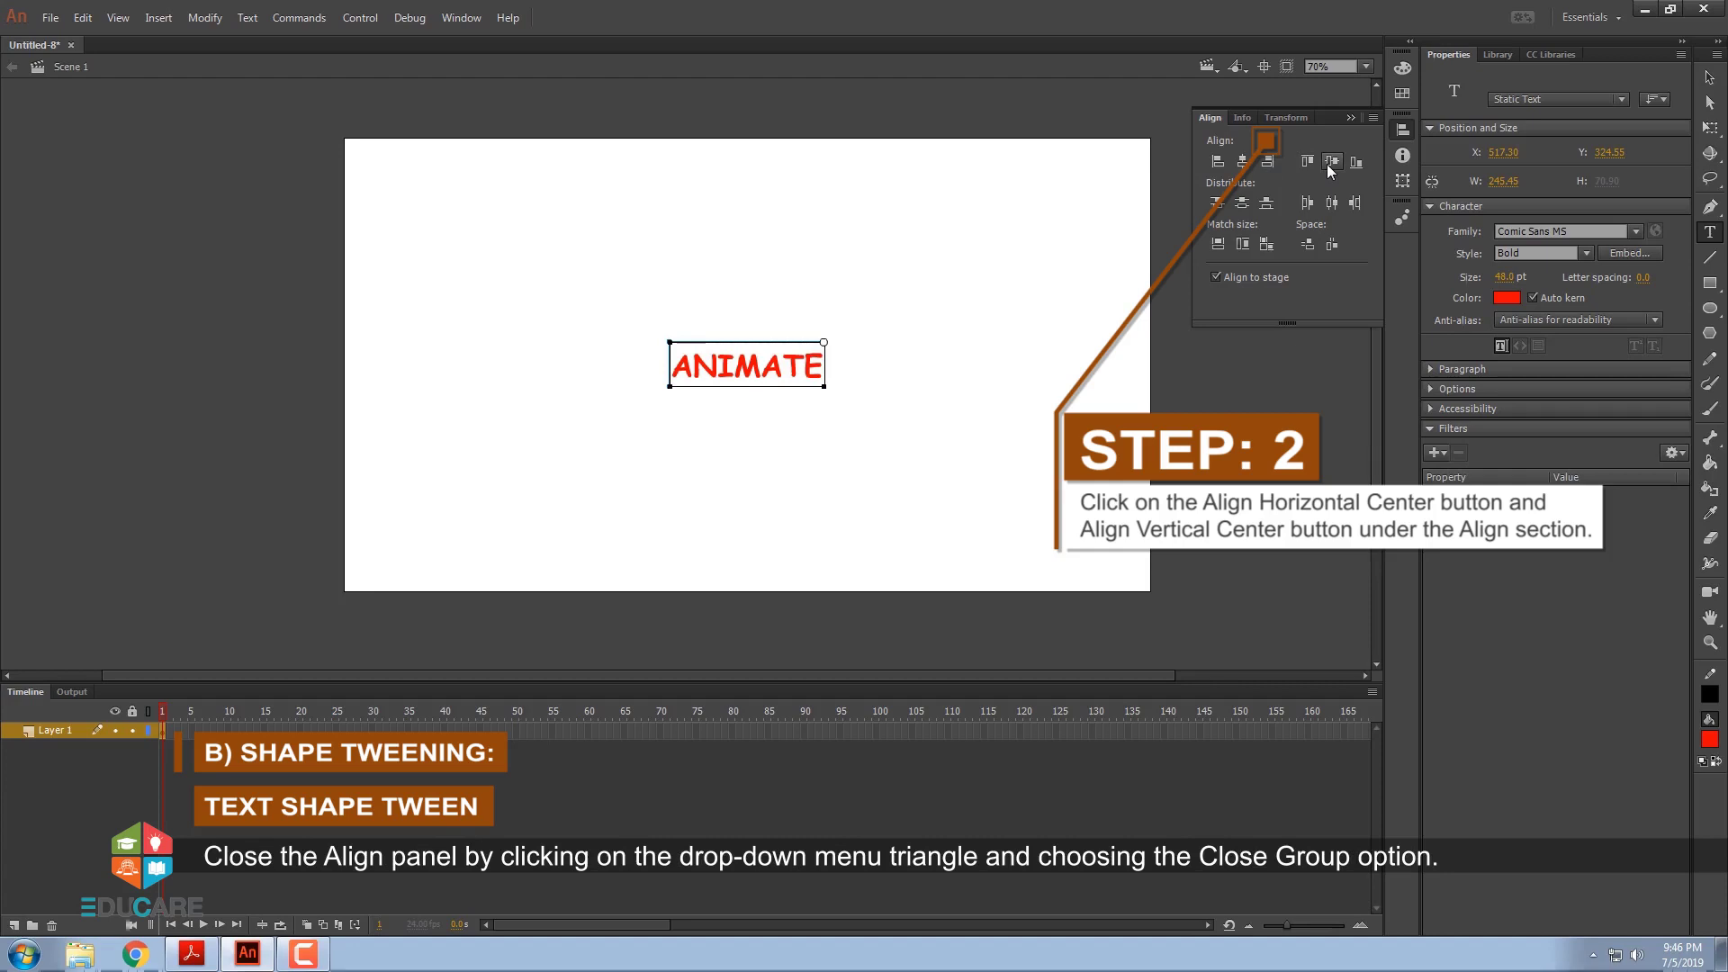
click(1344, 118)
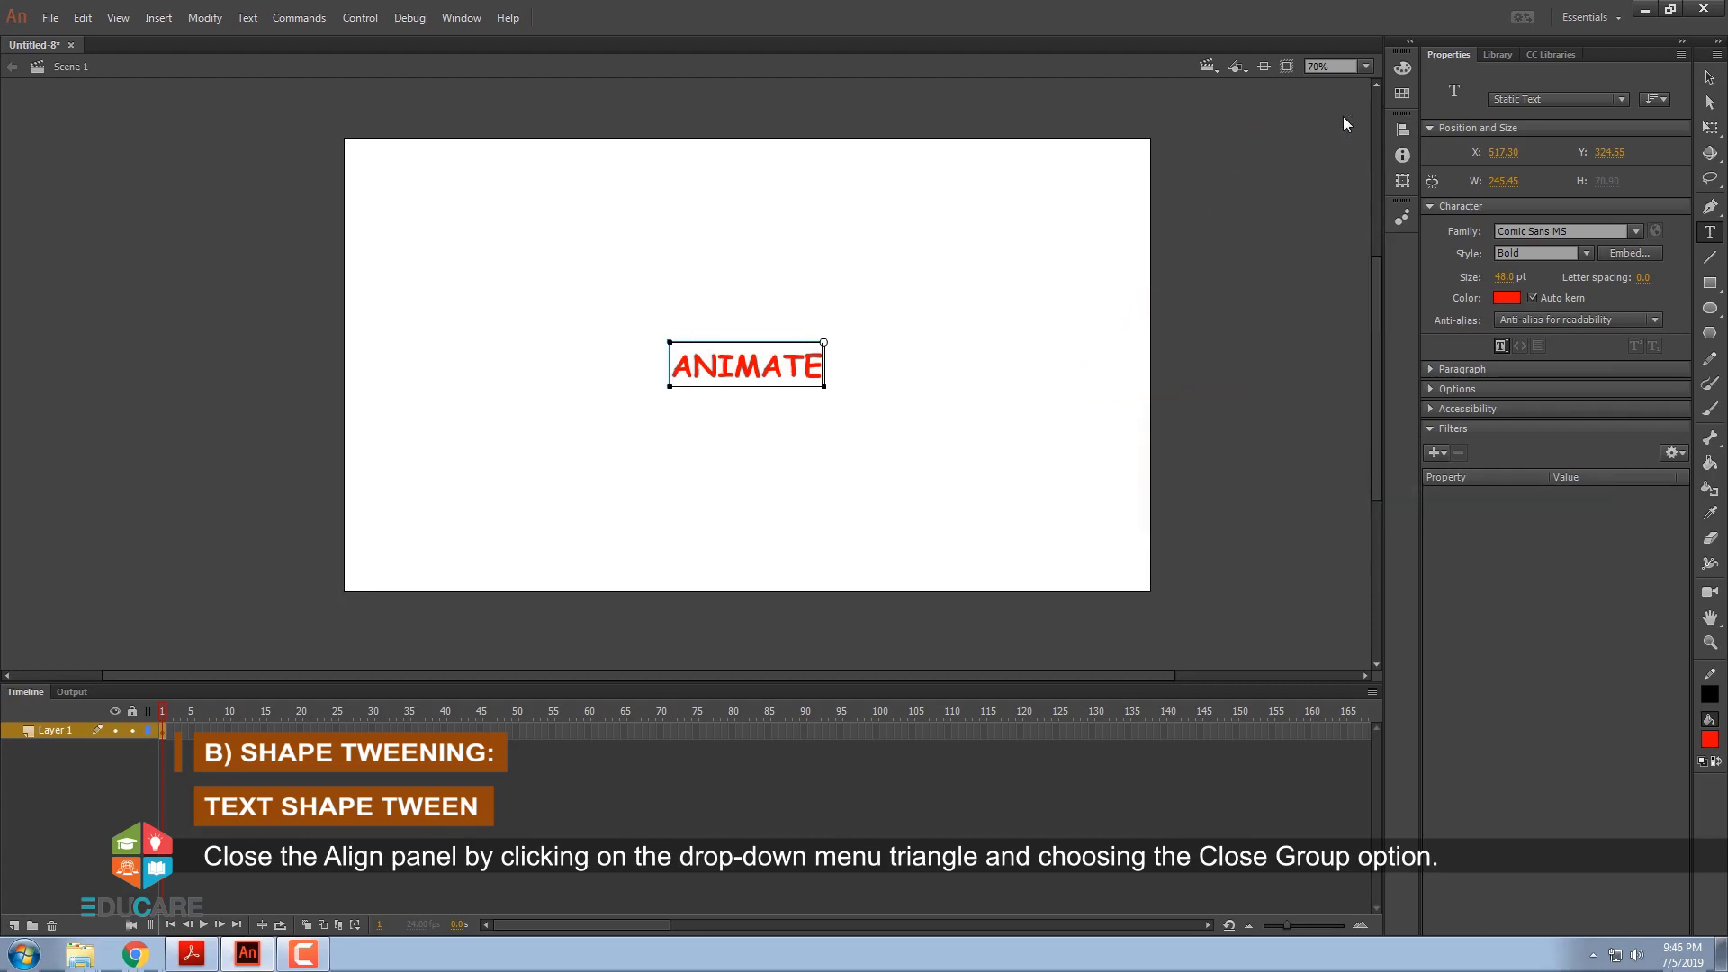